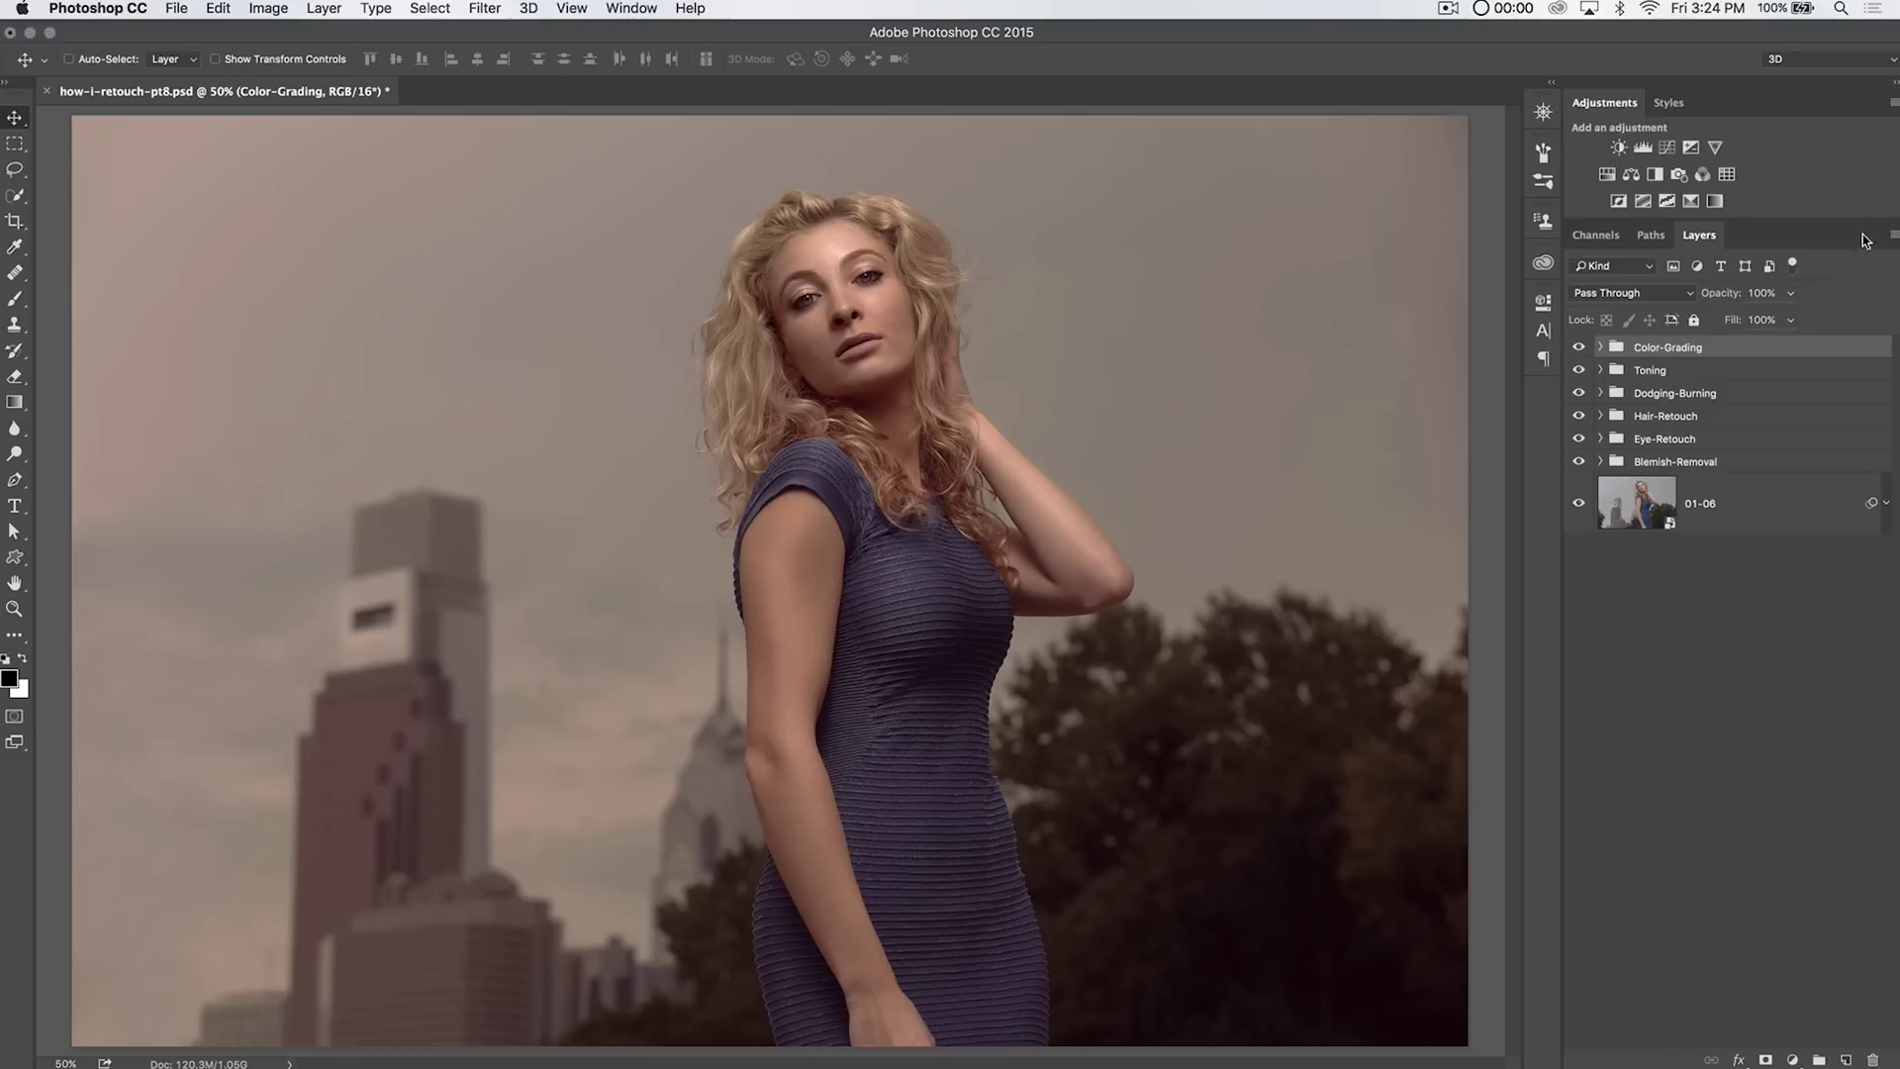
# Inspect the layers inside the Blemish-Removal group, including hi-general, and collapse the group again.
pyautogui.click(1600, 461)
pyautogui.click(1701, 516)
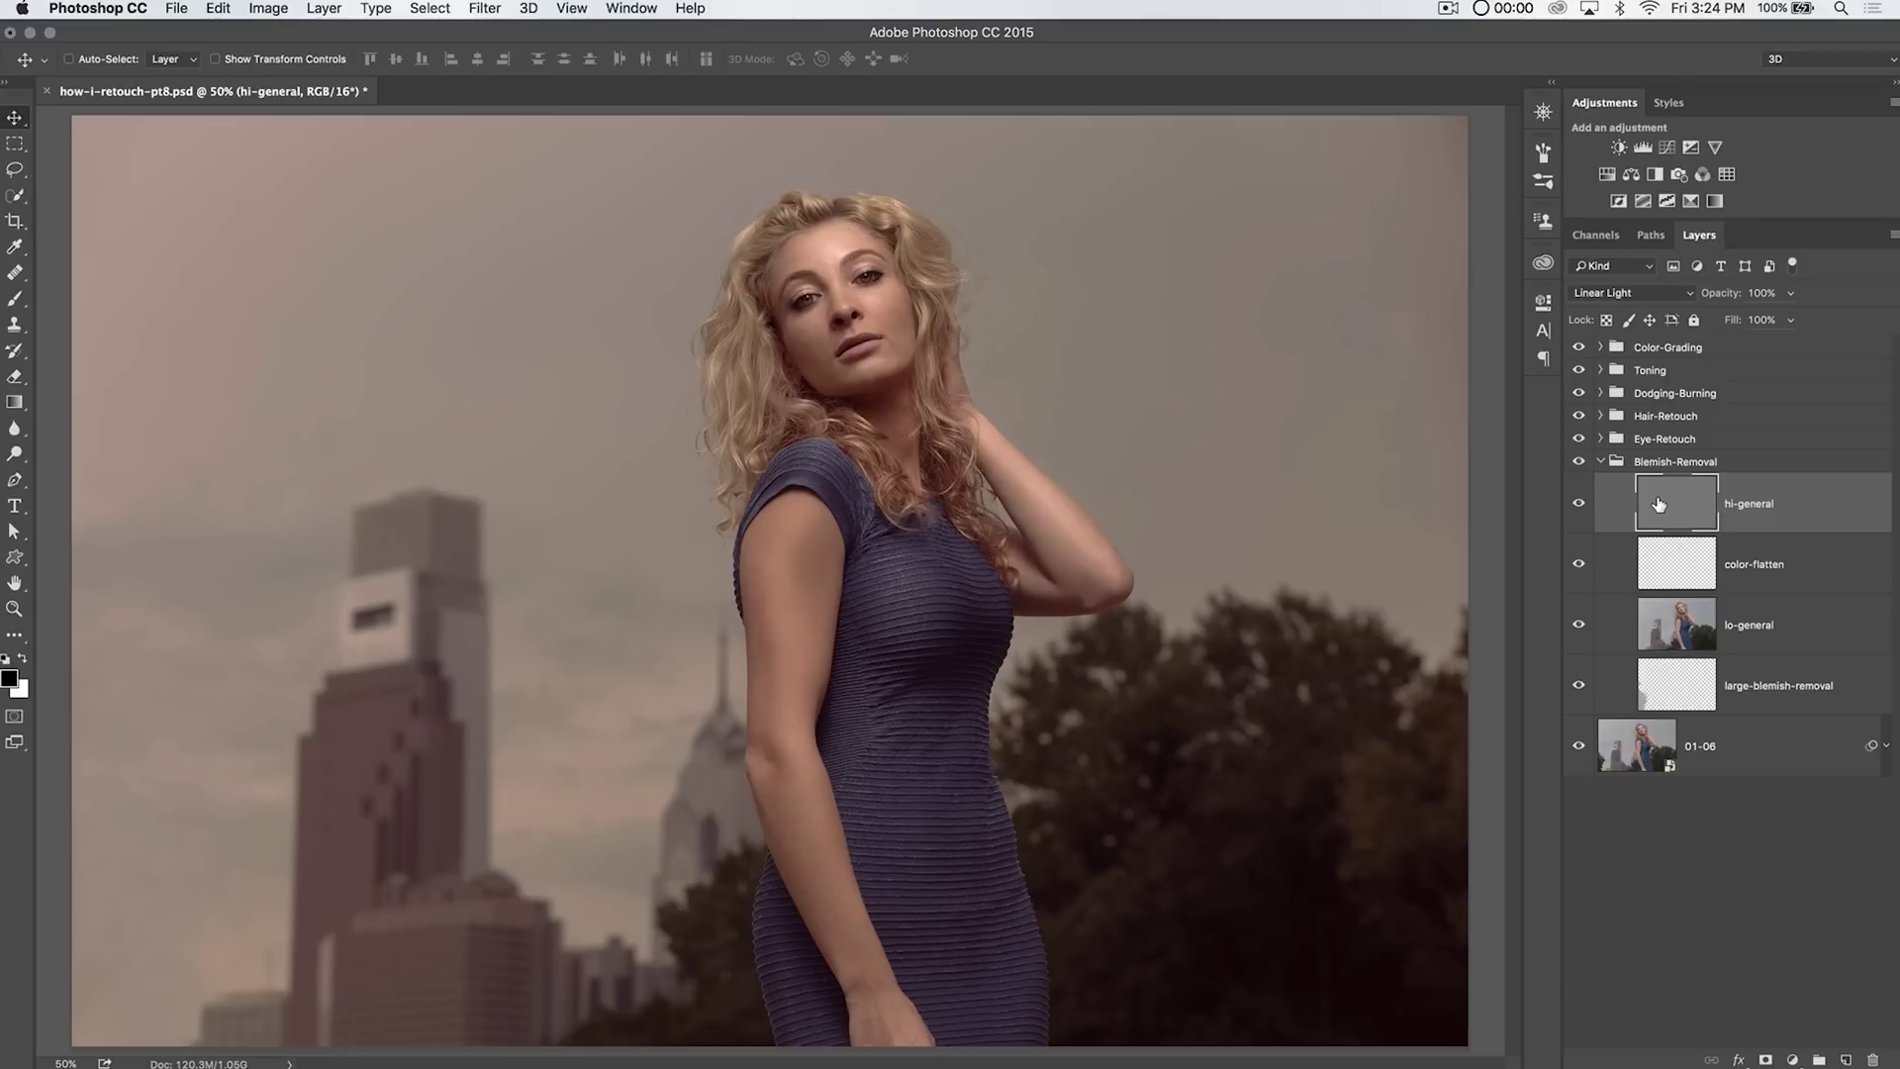
pyautogui.click(1600, 462)
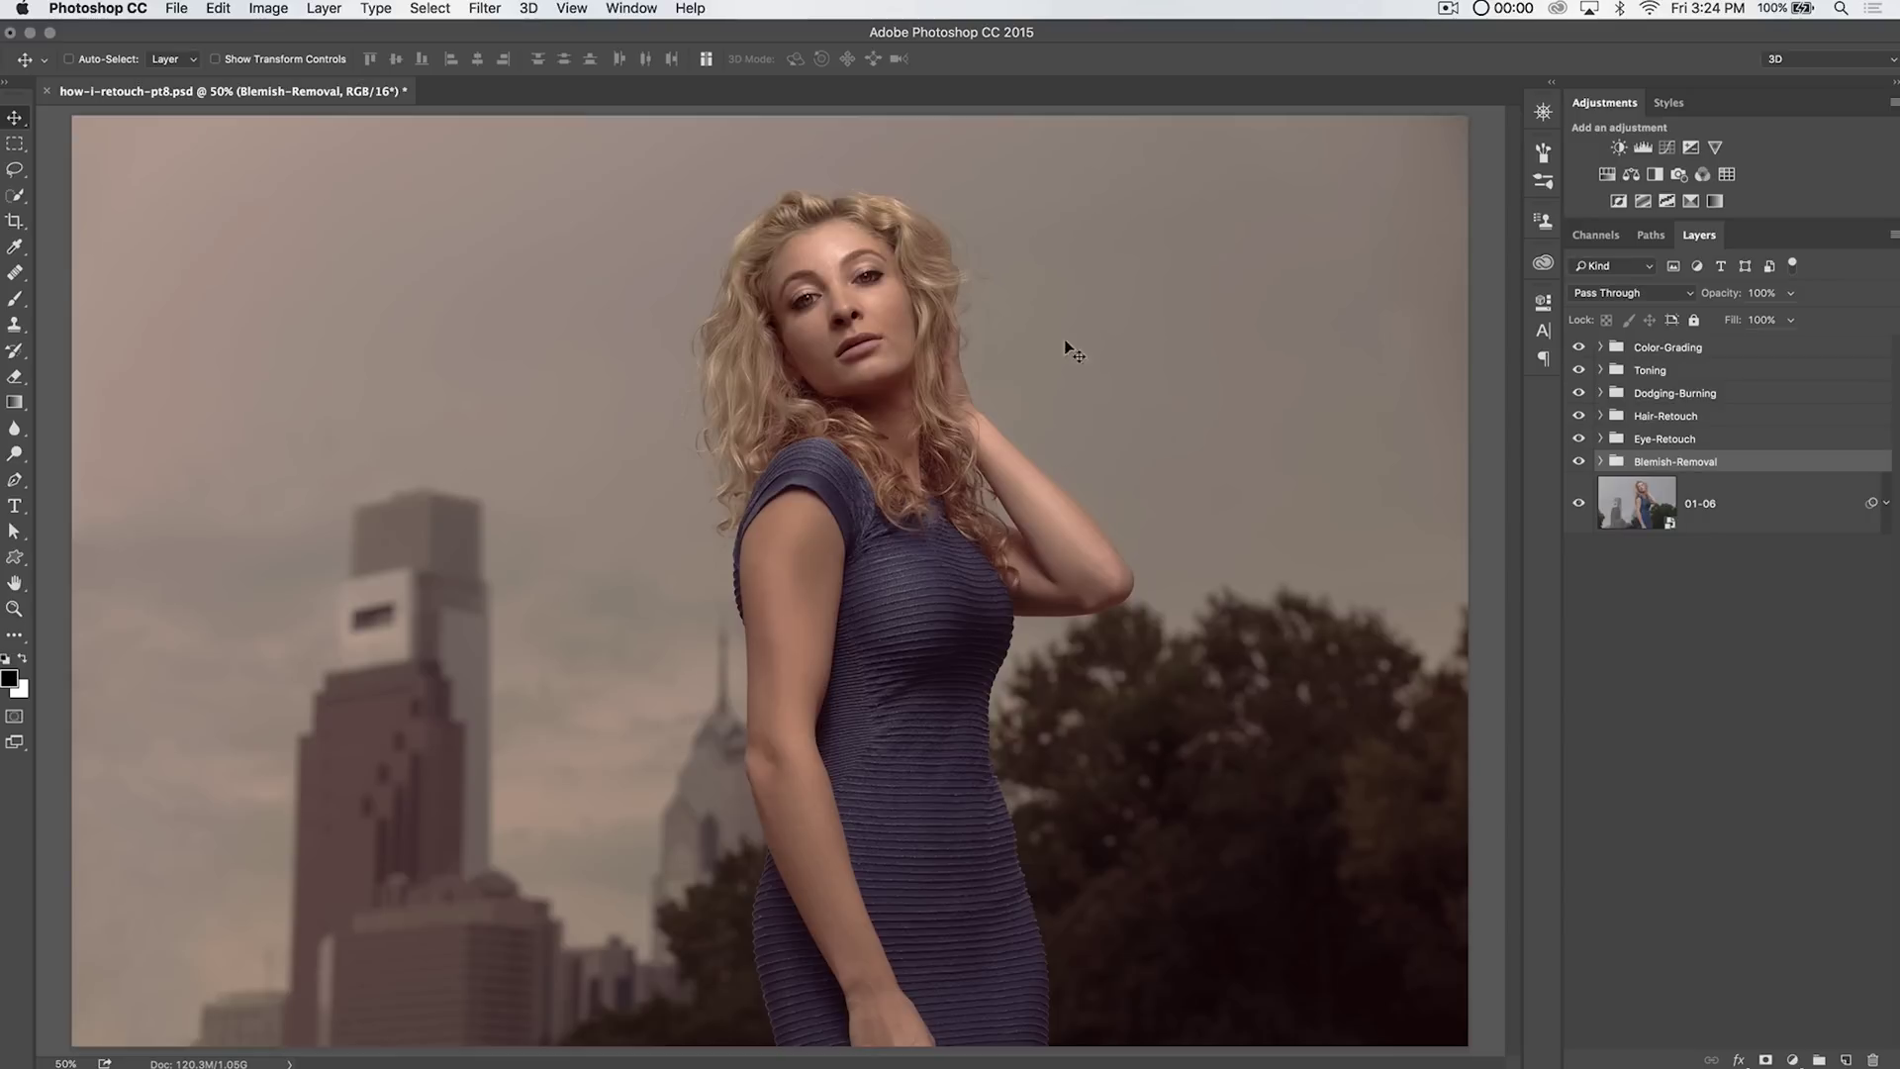
# Stamp all visible layers into a new merged layer above the Color-Grading group.
pyautogui.click(1669, 348)
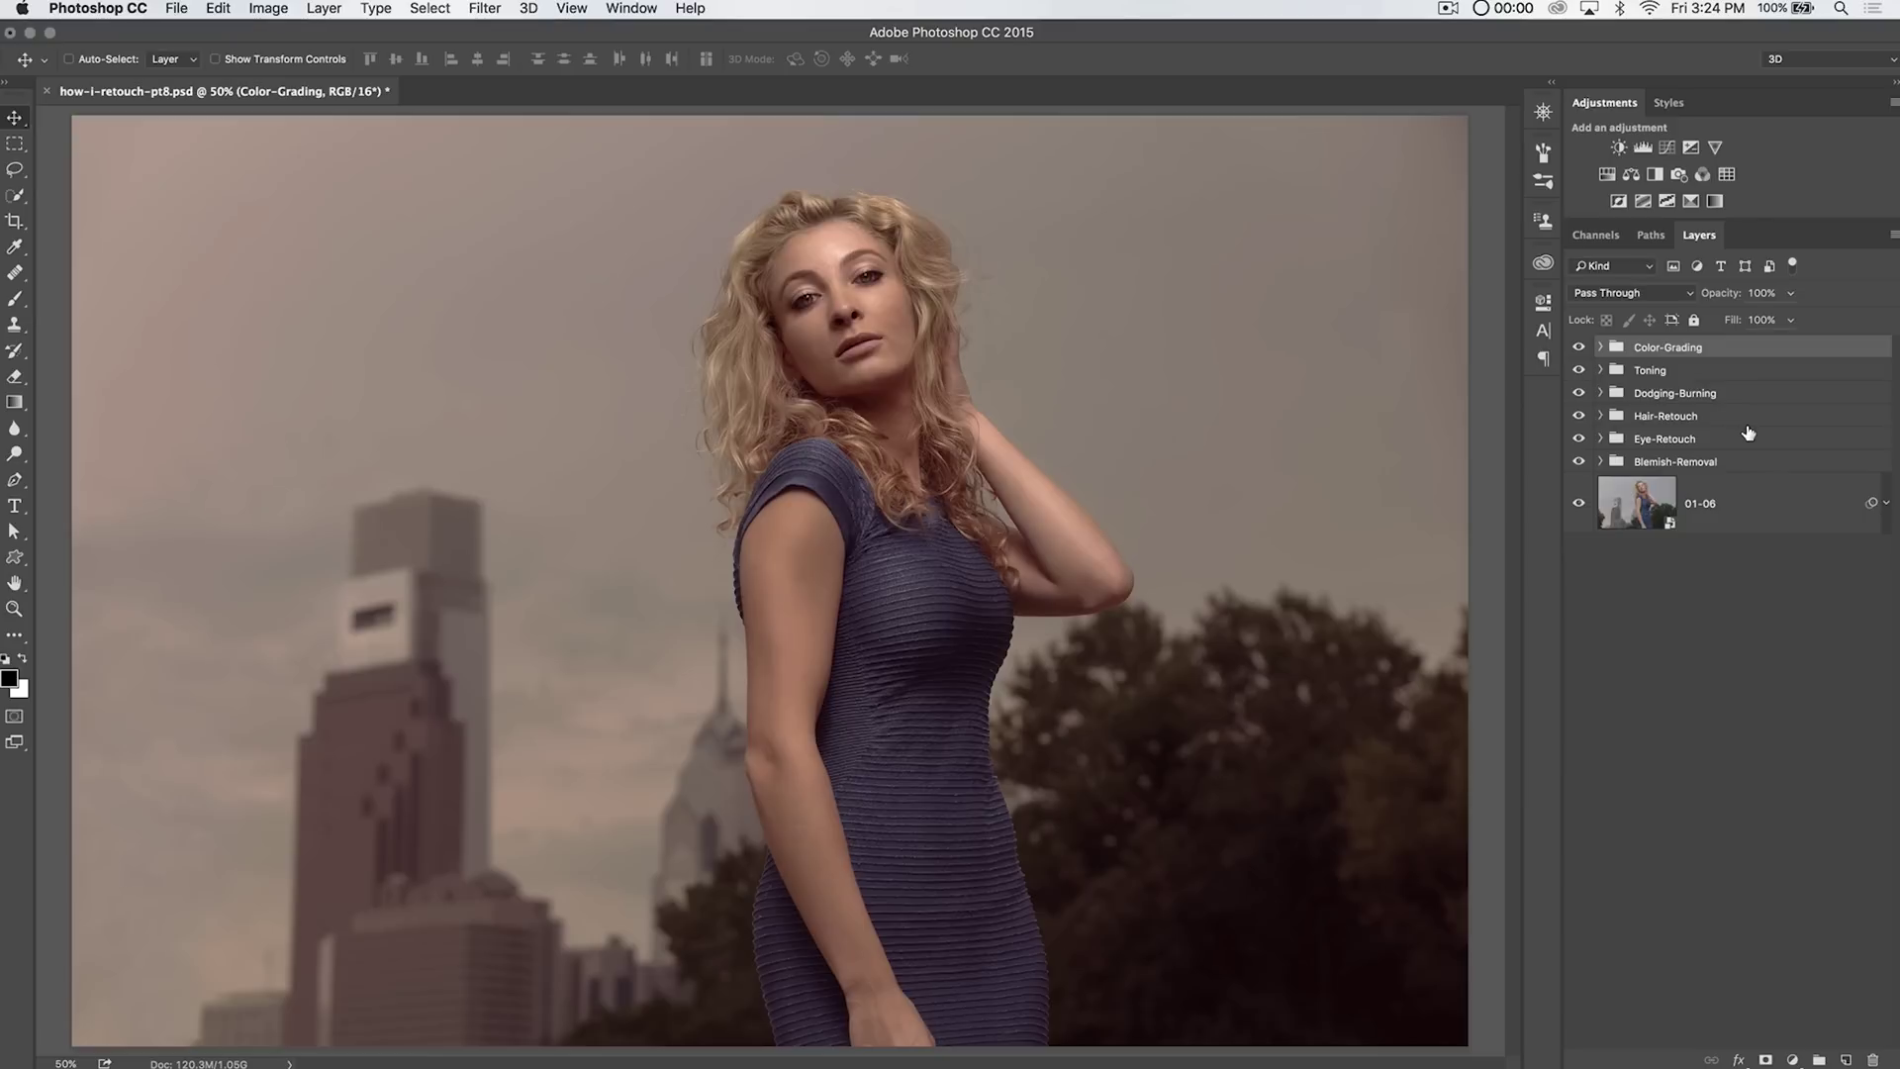
pyautogui.press('super+shift+alt+e')
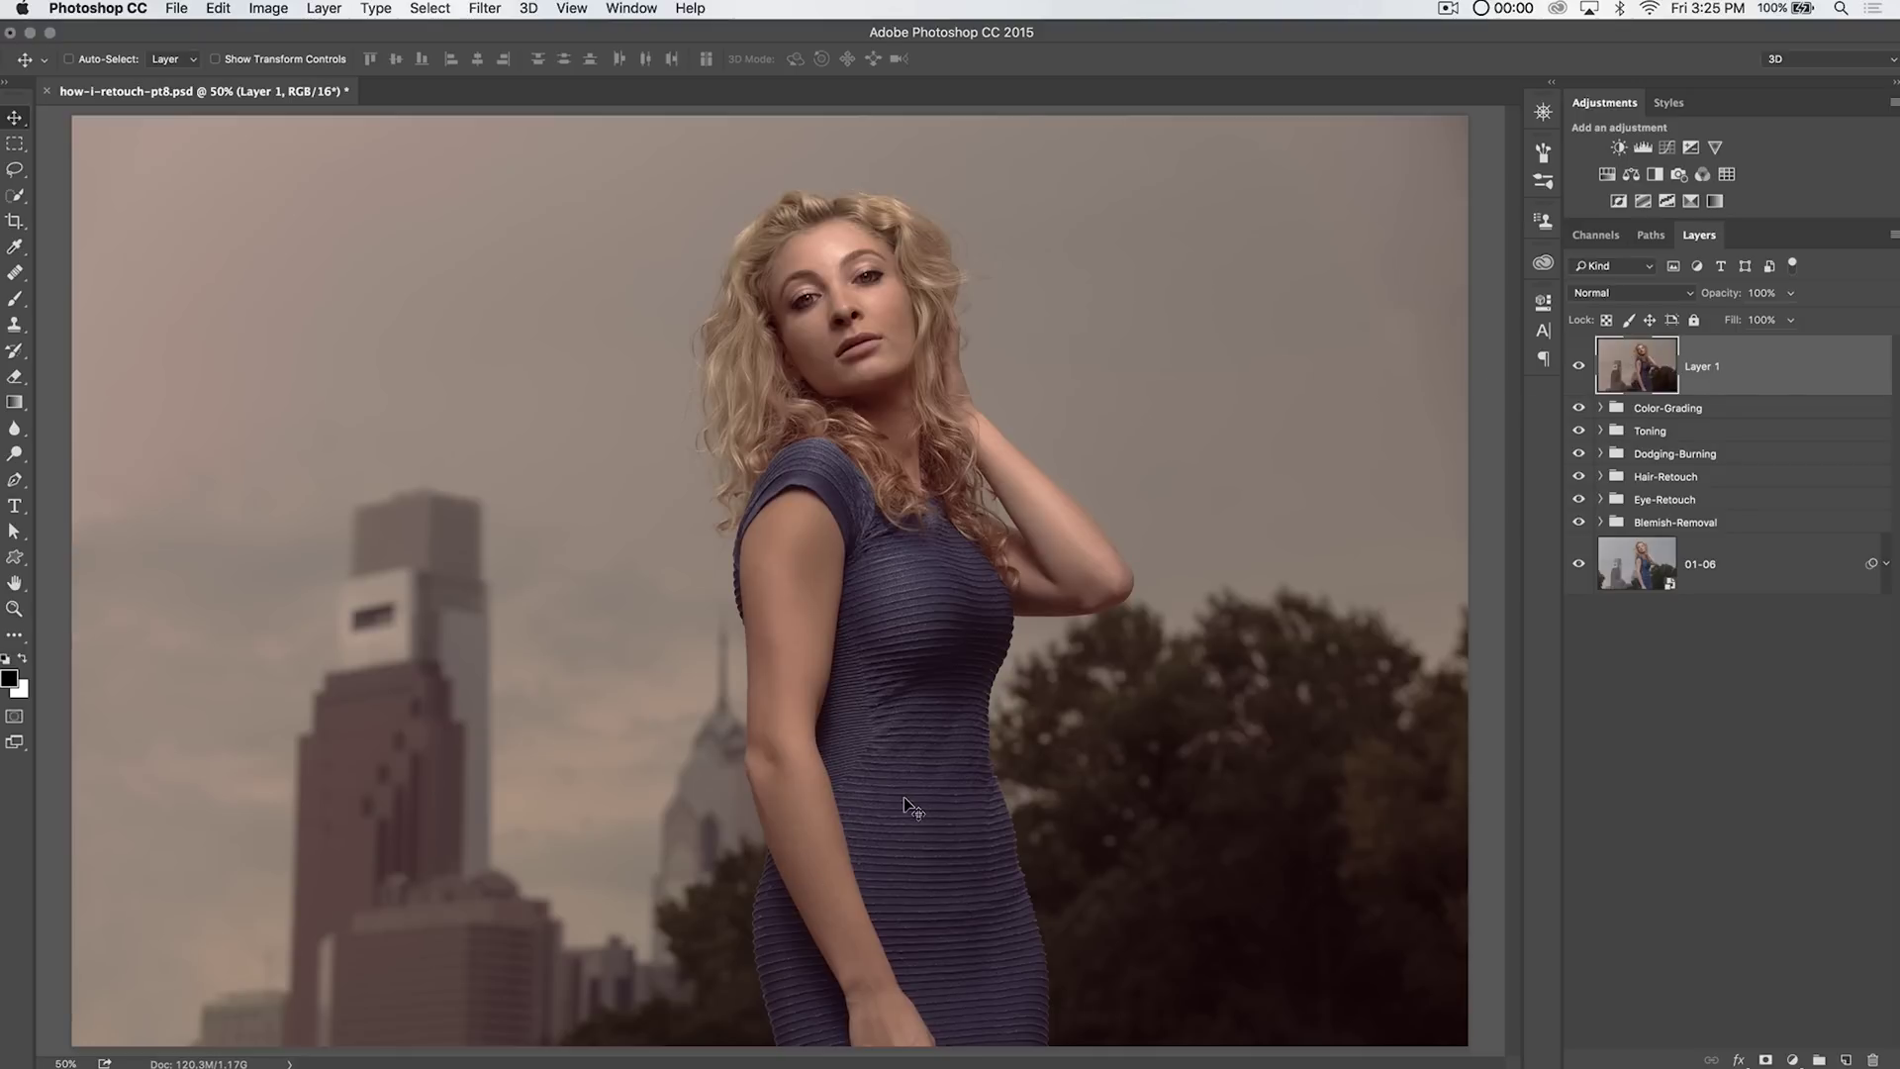
# Set the Brush to 100% opacity and confirm the Quick Mask options with color indicating Selected Areas, red at 50% opacity.
pyautogui.click(15, 719)
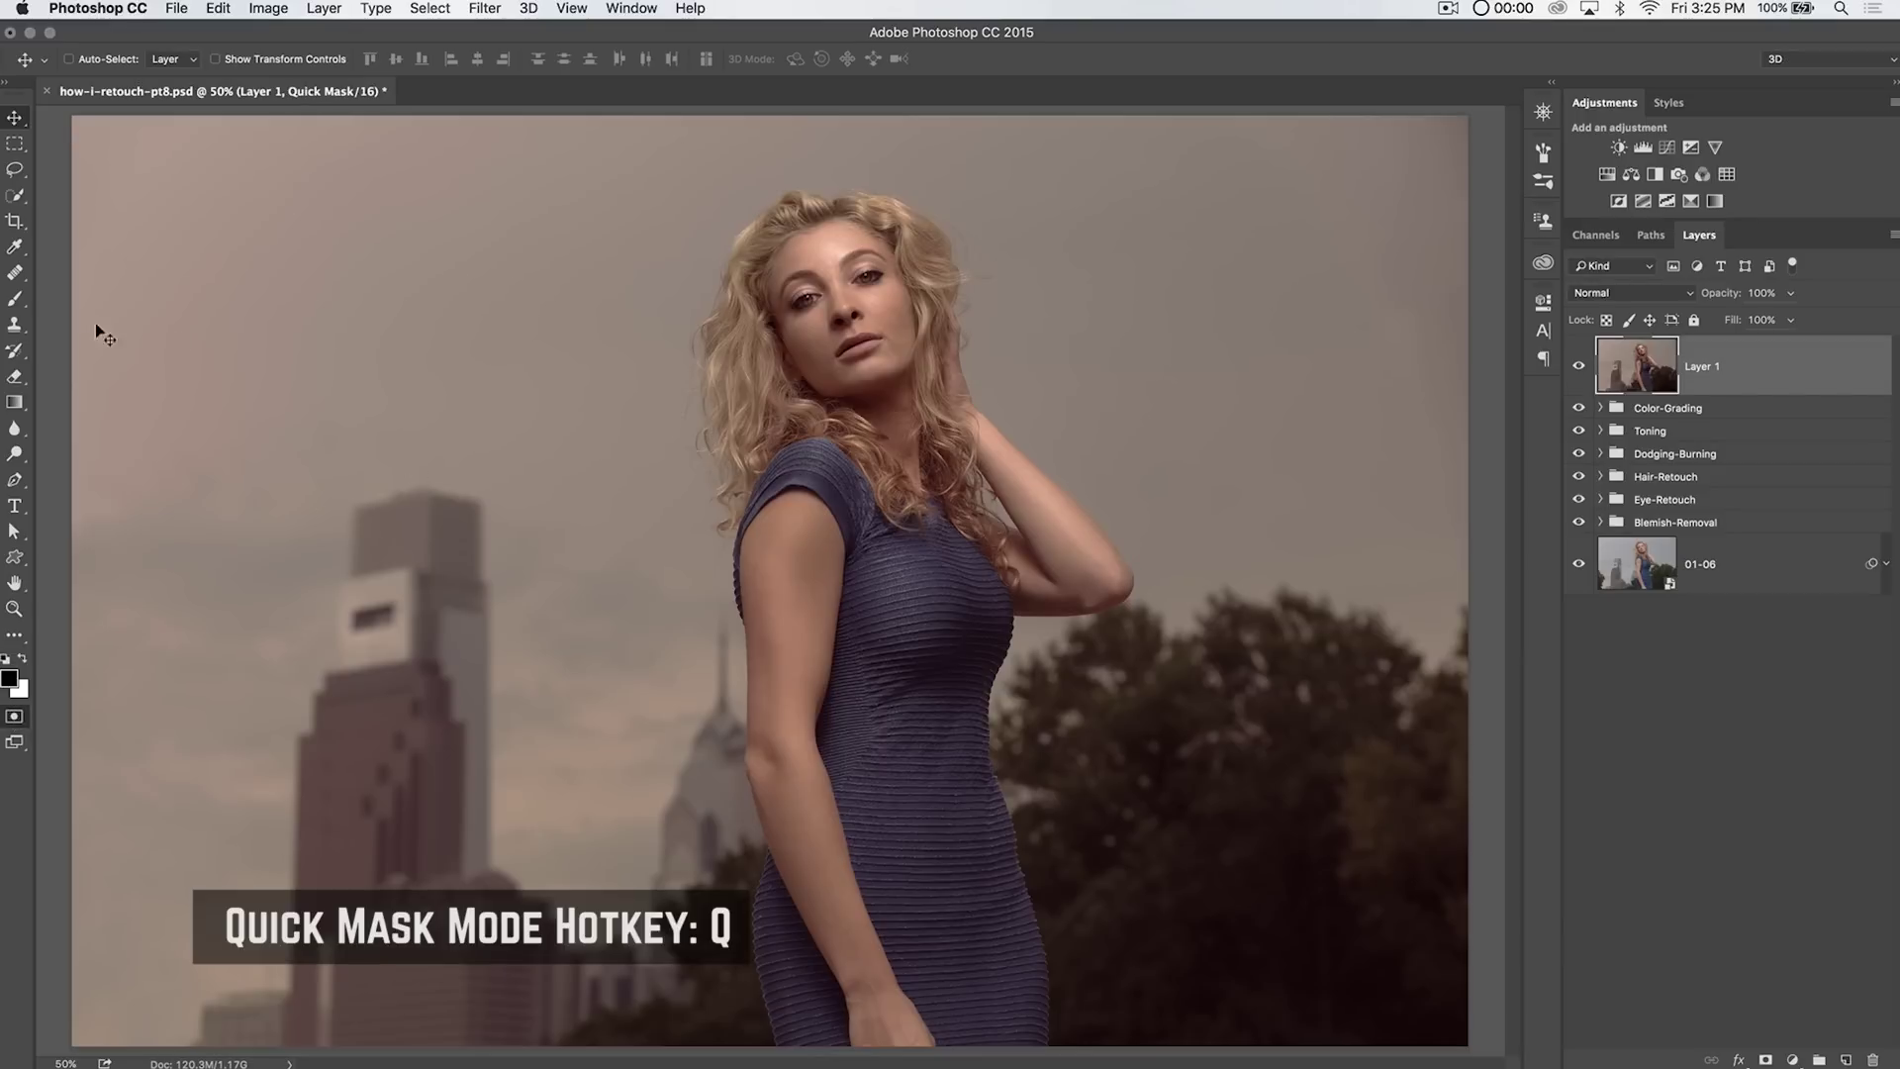
pyautogui.click(11, 301)
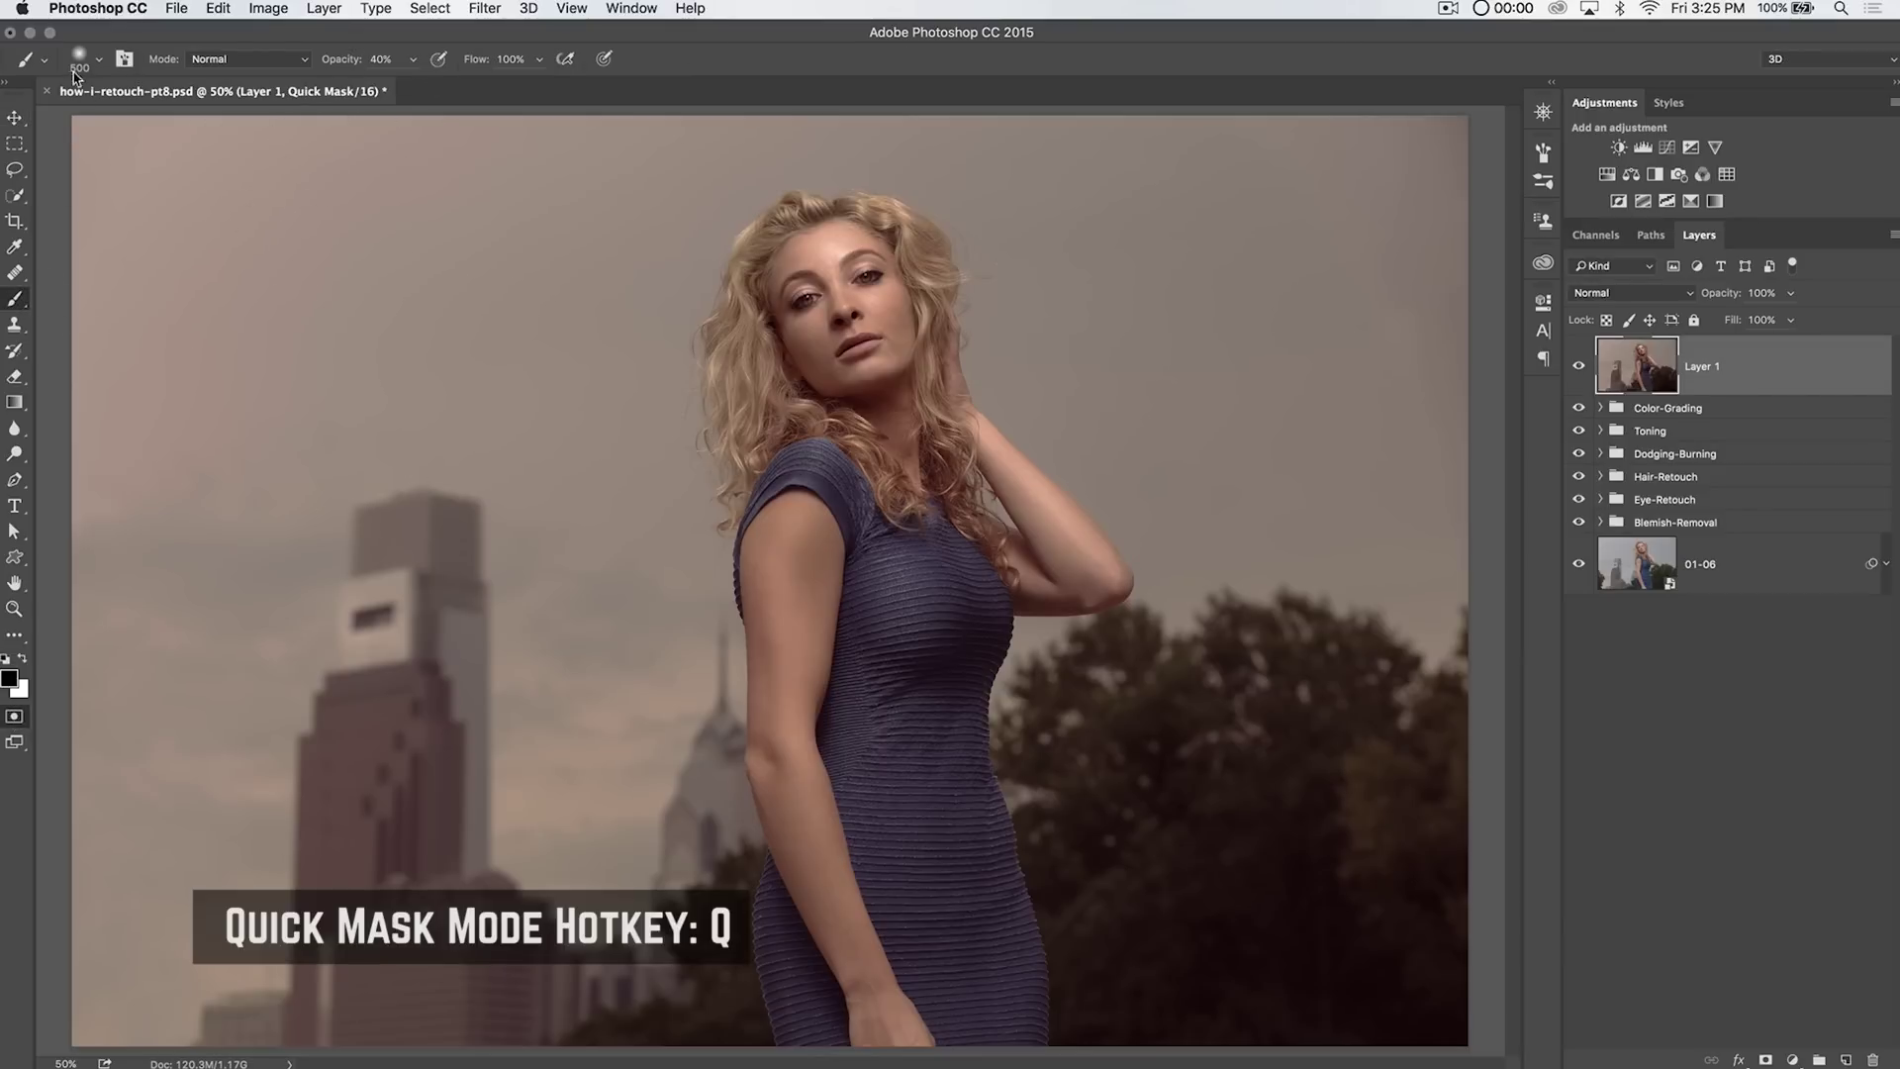
pyautogui.moveTo(341, 61); pyautogui.dragTo(488, 61)
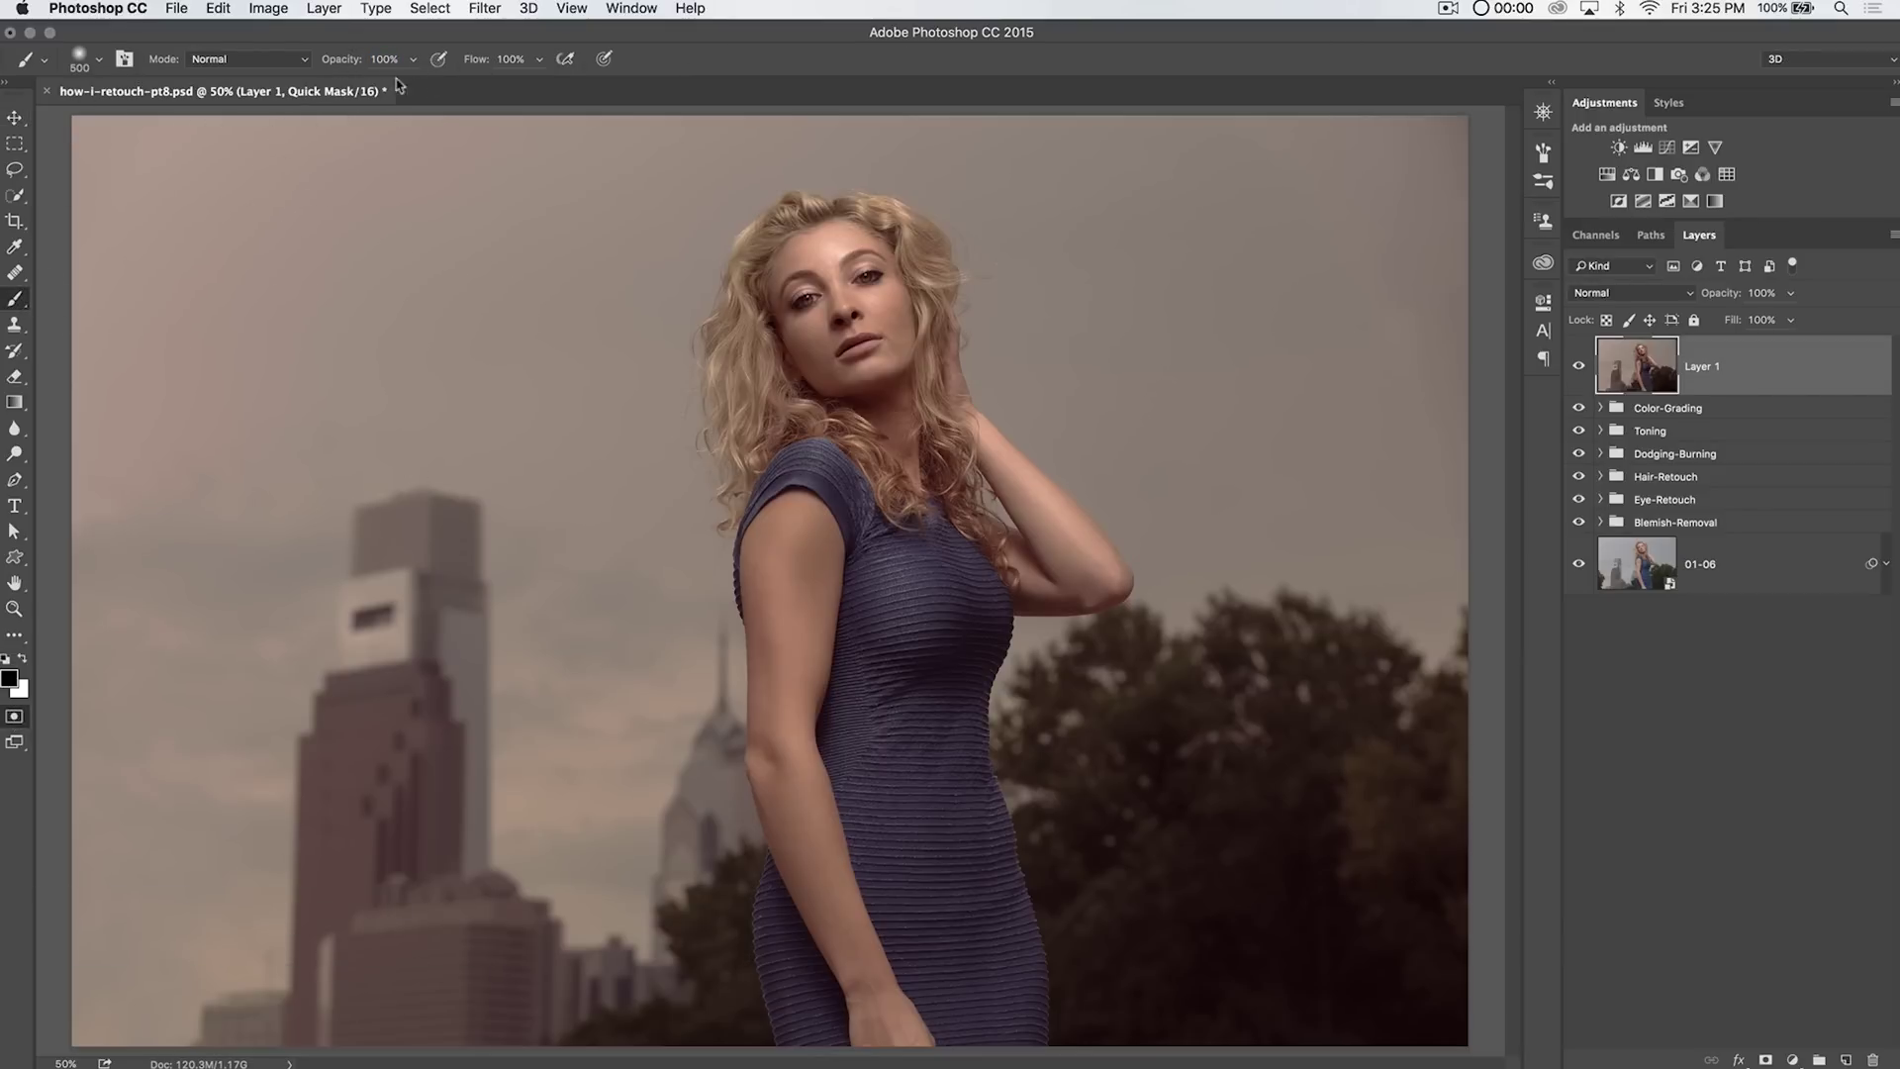
pyautogui.doubleClick(15, 717)
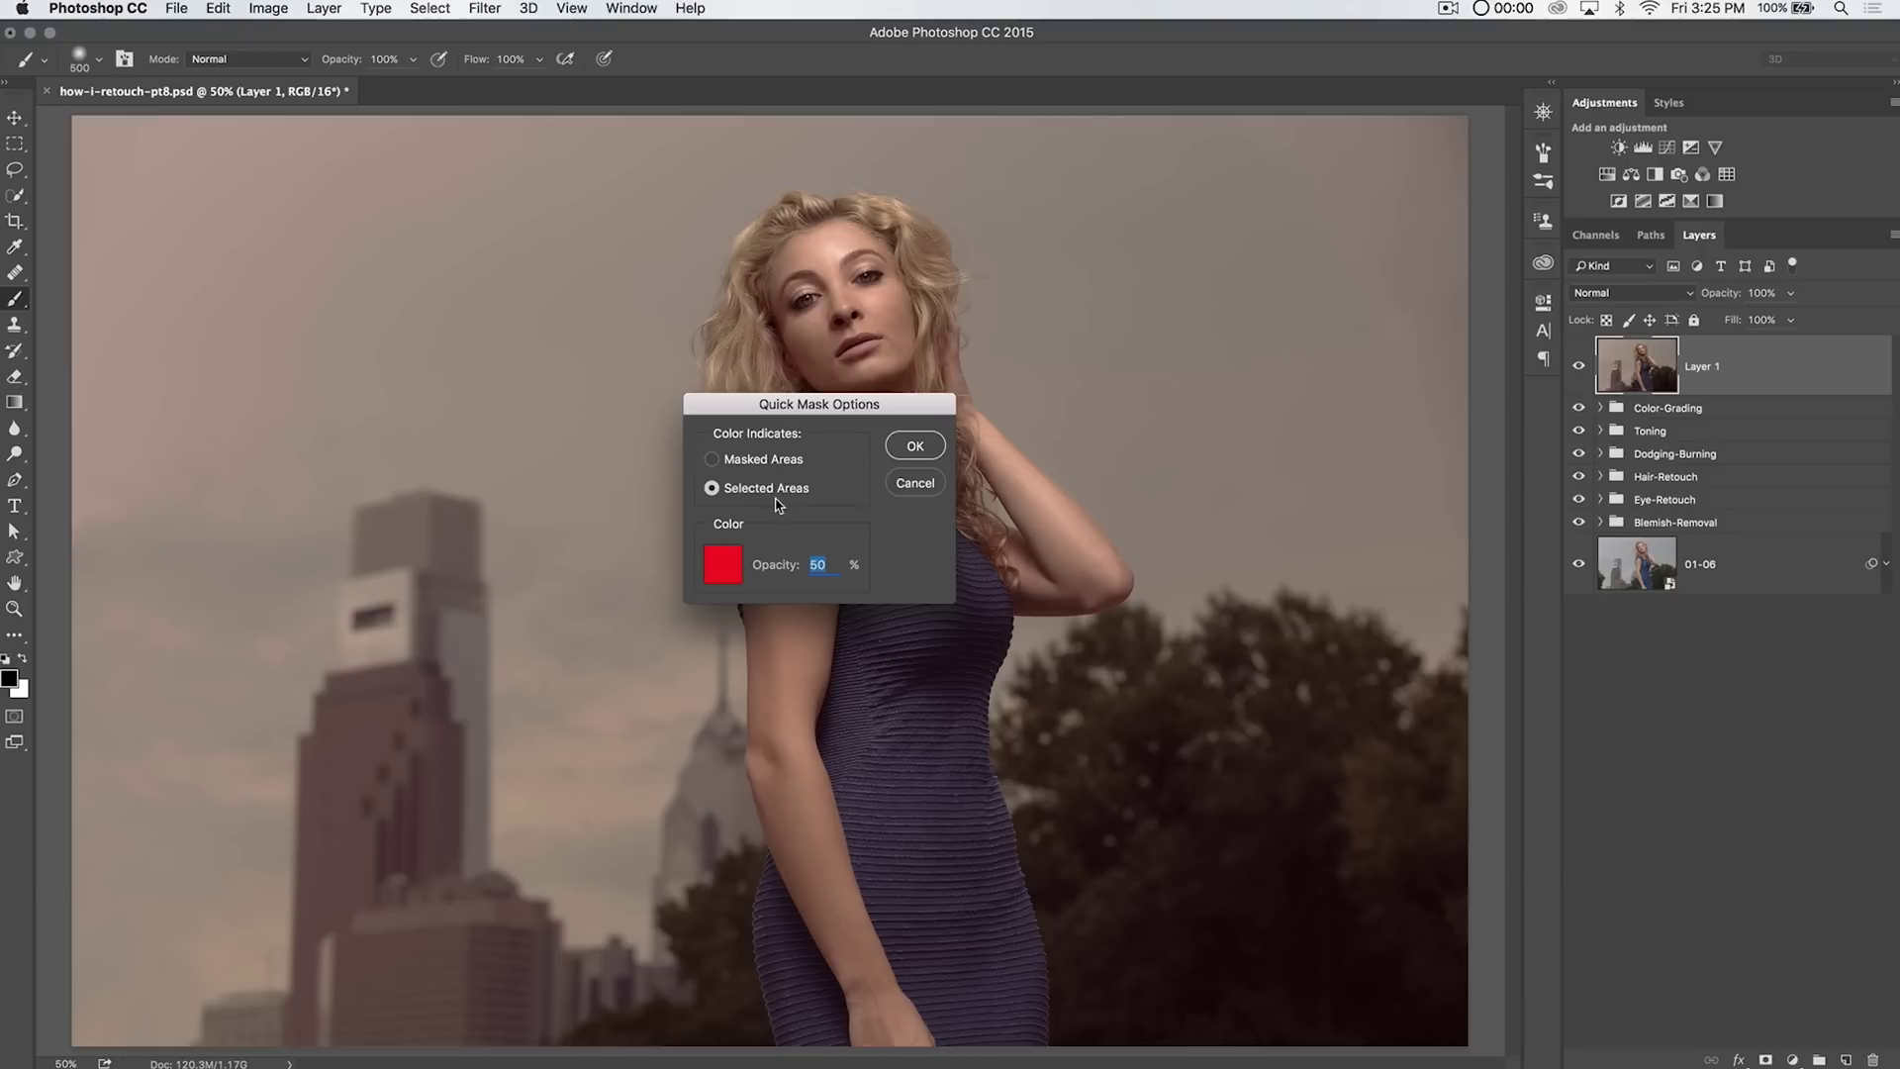
pyautogui.click(916, 446)
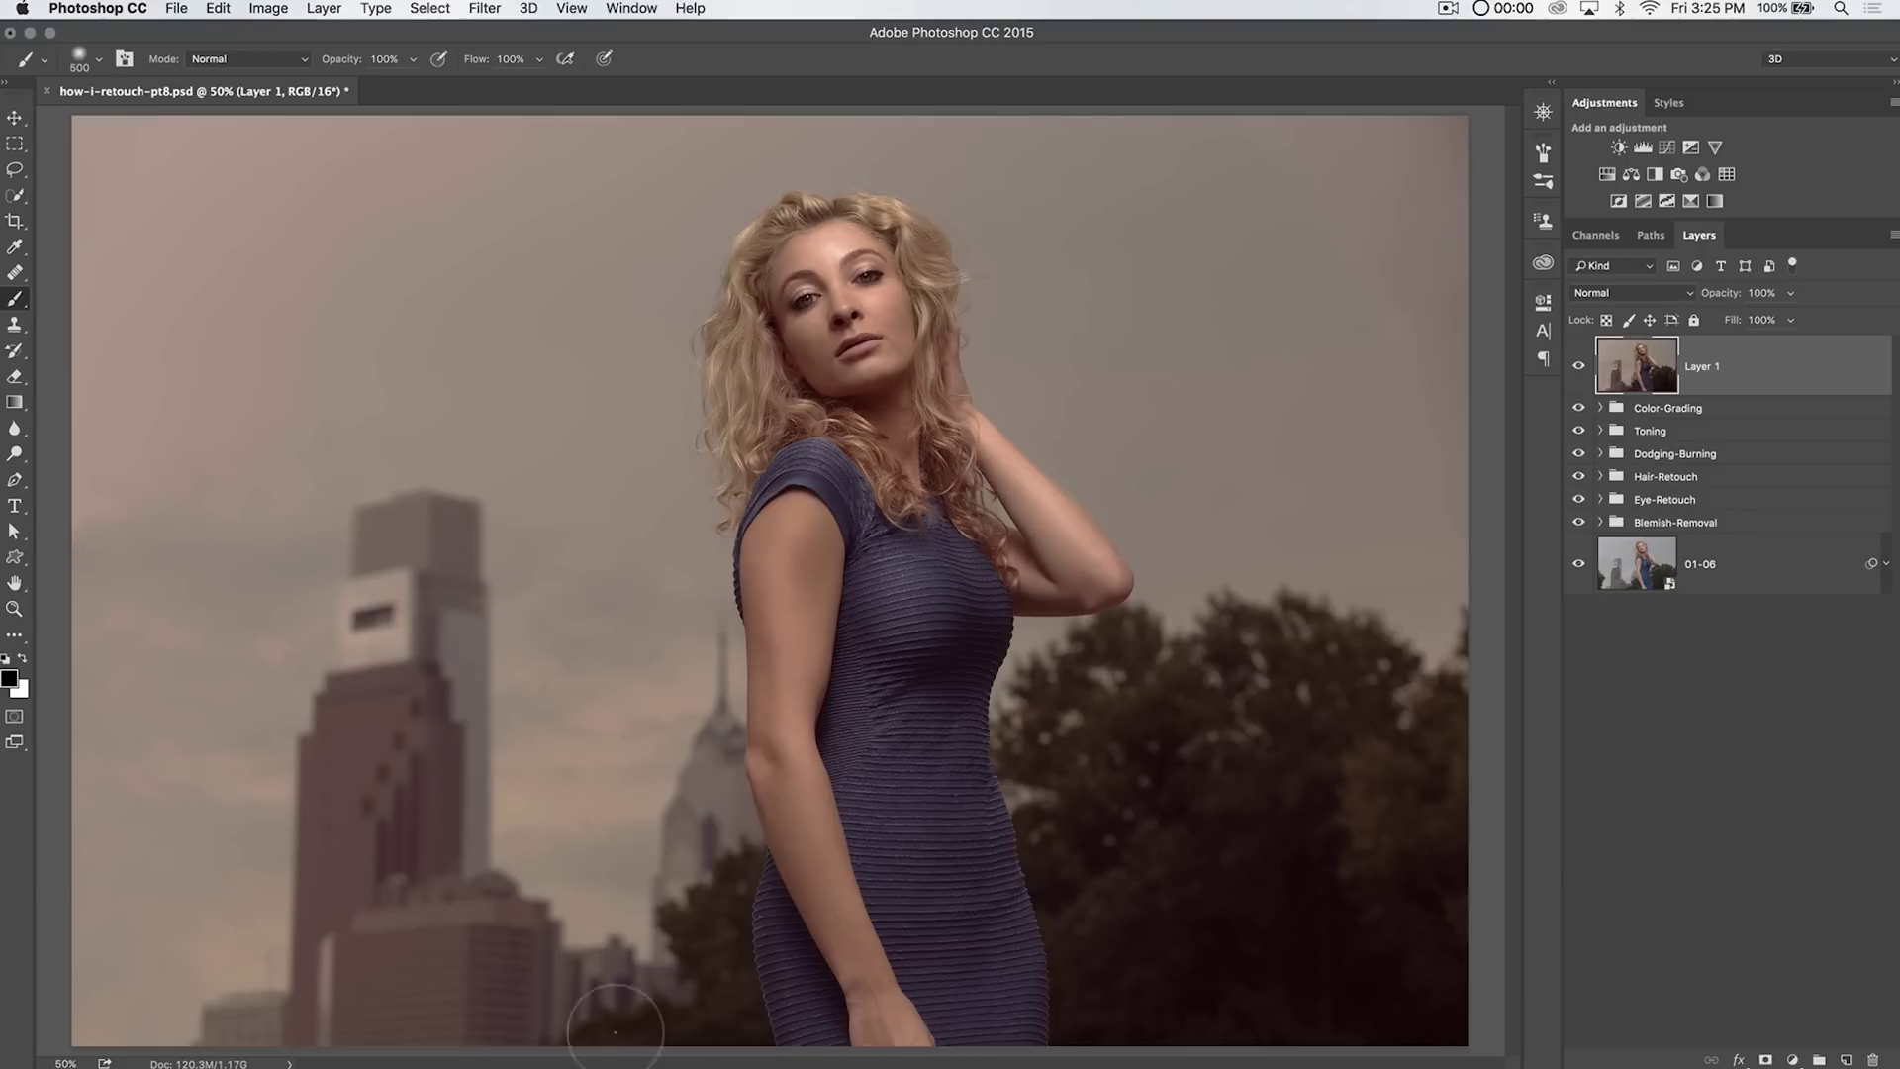
# Paint a Quick Mask over the background buildings and trees, and convert it to a selection.
pyautogui.moveTo(570, 1003); pyautogui.dragTo(628, 1019)
pyautogui.press('super+z')
pyautogui.click(14, 716)
pyautogui.moveTo(586, 1008)
pyautogui.mouseDown()
pyautogui.moveTo(673, 990)
pyautogui.moveTo(707, 906)
pyautogui.moveTo(702, 758)
pyautogui.moveTo(713, 938)
pyautogui.moveTo(487, 1002)
pyautogui.moveTo(226, 1026)
pyautogui.moveTo(425, 802)
pyautogui.moveTo(431, 578)
pyautogui.moveTo(401, 544)
pyautogui.moveTo(386, 604)
pyautogui.mouseUp()
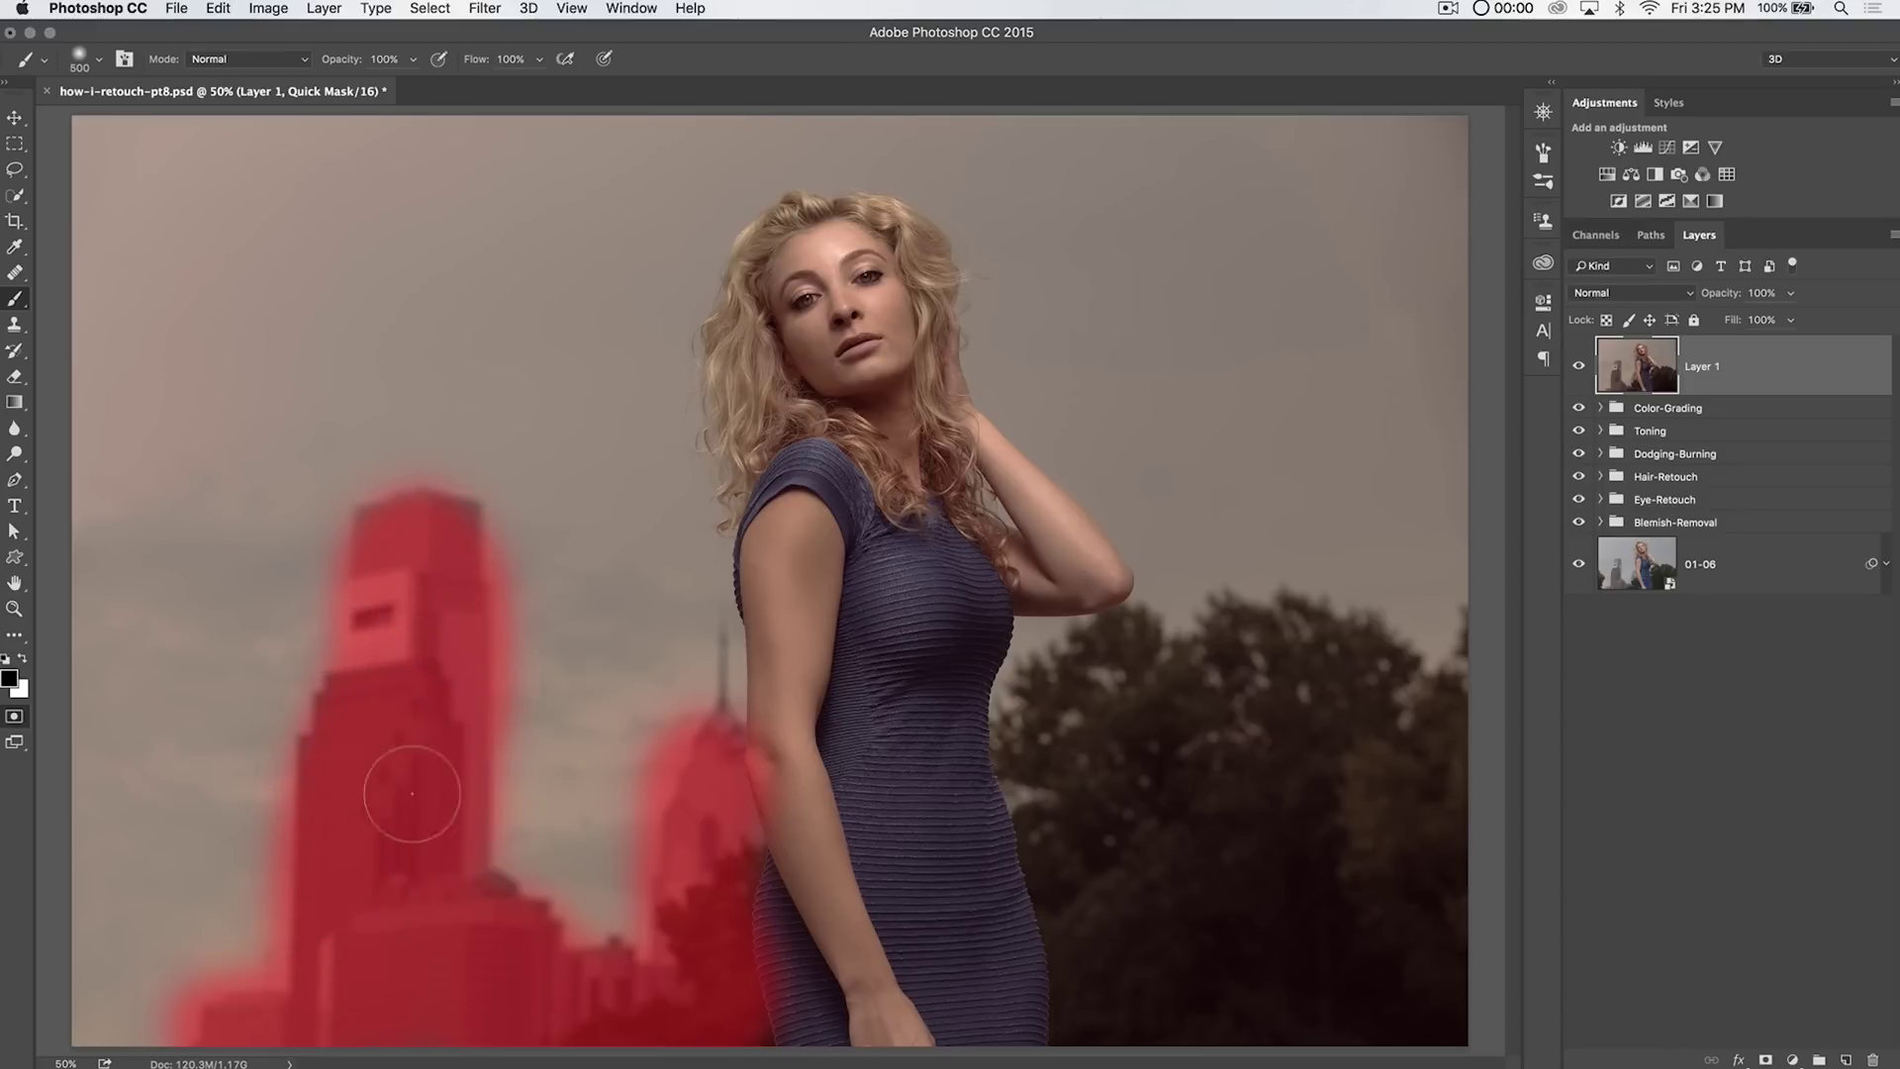
pyautogui.moveTo(1081, 785)
pyautogui.mouseDown()
pyautogui.moveTo(1164, 700)
pyautogui.moveTo(1252, 720)
pyautogui.moveTo(1312, 679)
pyautogui.moveTo(1409, 879)
pyautogui.moveTo(1409, 961)
pyautogui.moveTo(1168, 843)
pyautogui.moveTo(1094, 820)
pyautogui.moveTo(1072, 835)
pyautogui.moveTo(1106, 940)
pyautogui.moveTo(1260, 975)
pyautogui.moveTo(1351, 1042)
pyautogui.moveTo(1528, 945)
pyautogui.moveTo(1440, 859)
pyautogui.moveTo(1379, 731)
pyautogui.moveTo(1310, 739)
pyautogui.moveTo(1233, 687)
pyautogui.moveTo(1228, 645)
pyautogui.moveTo(1395, 682)
pyautogui.mouseUp()
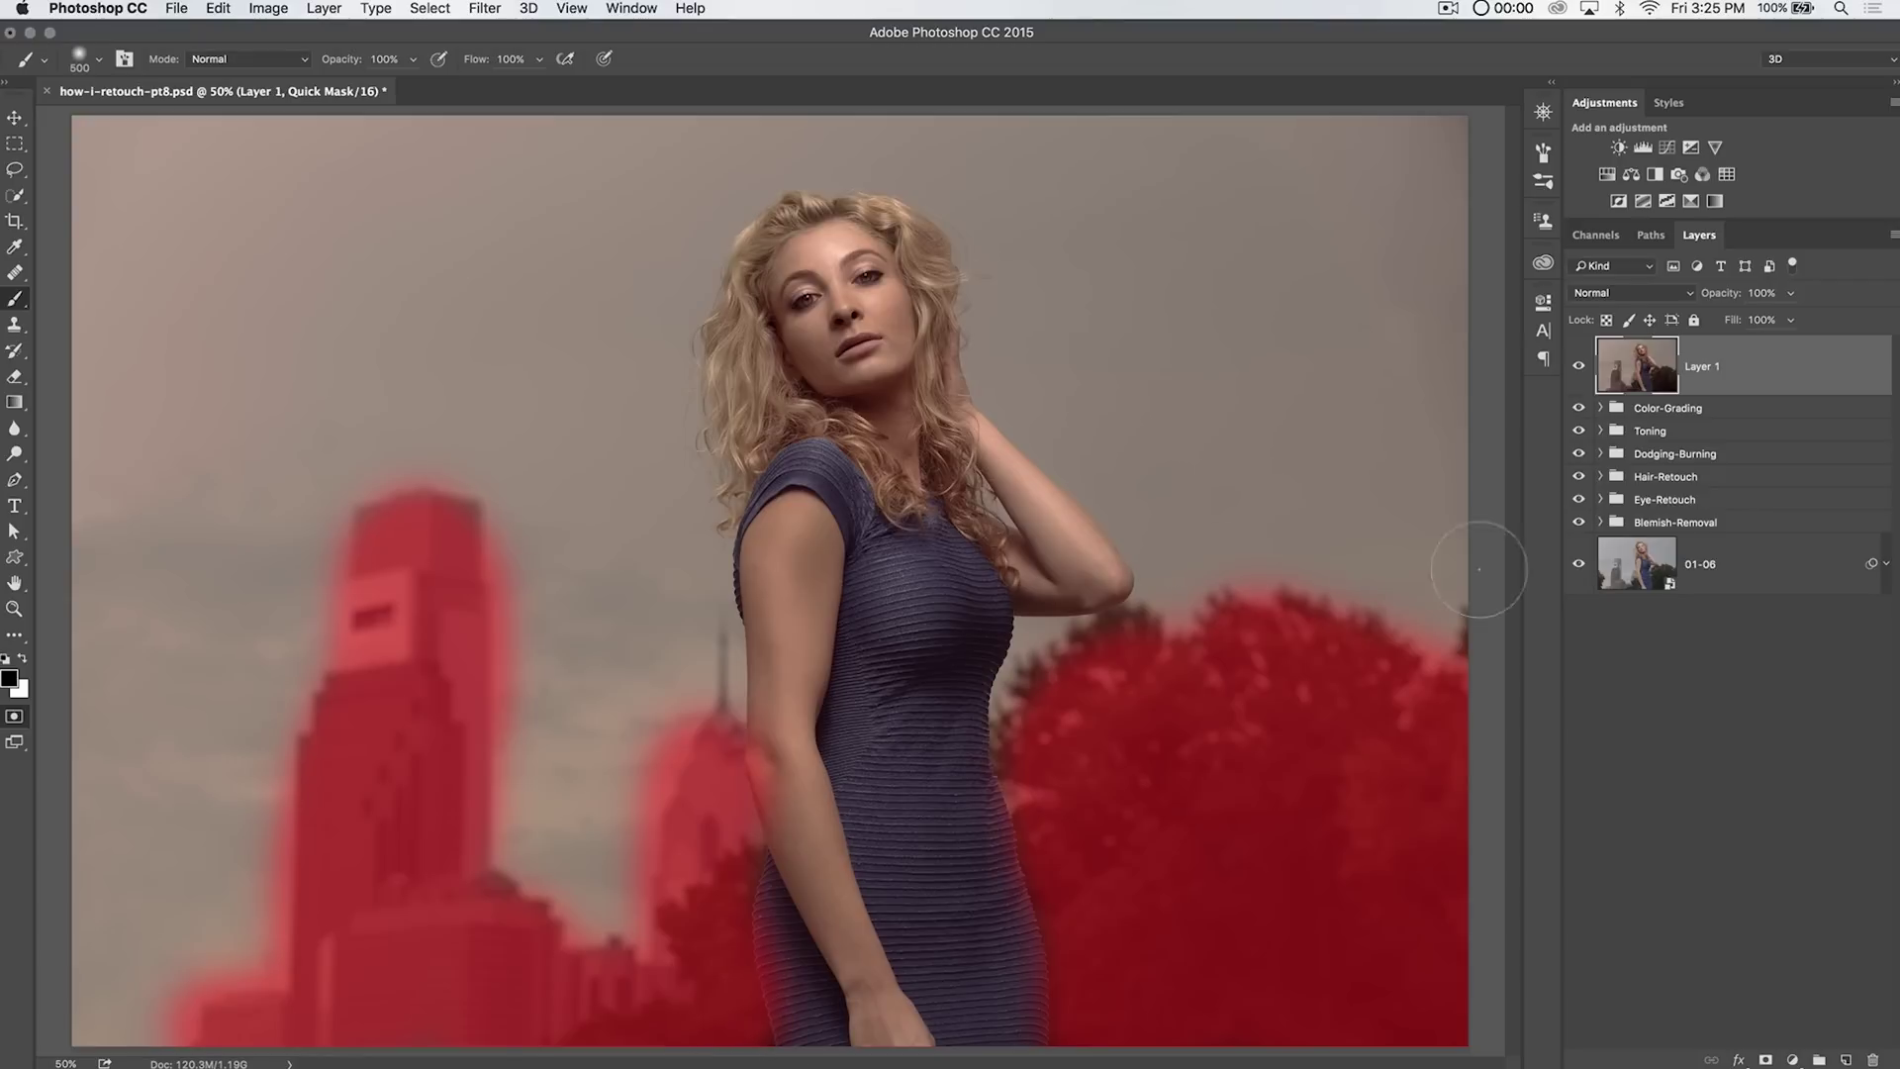
pyautogui.press('q')
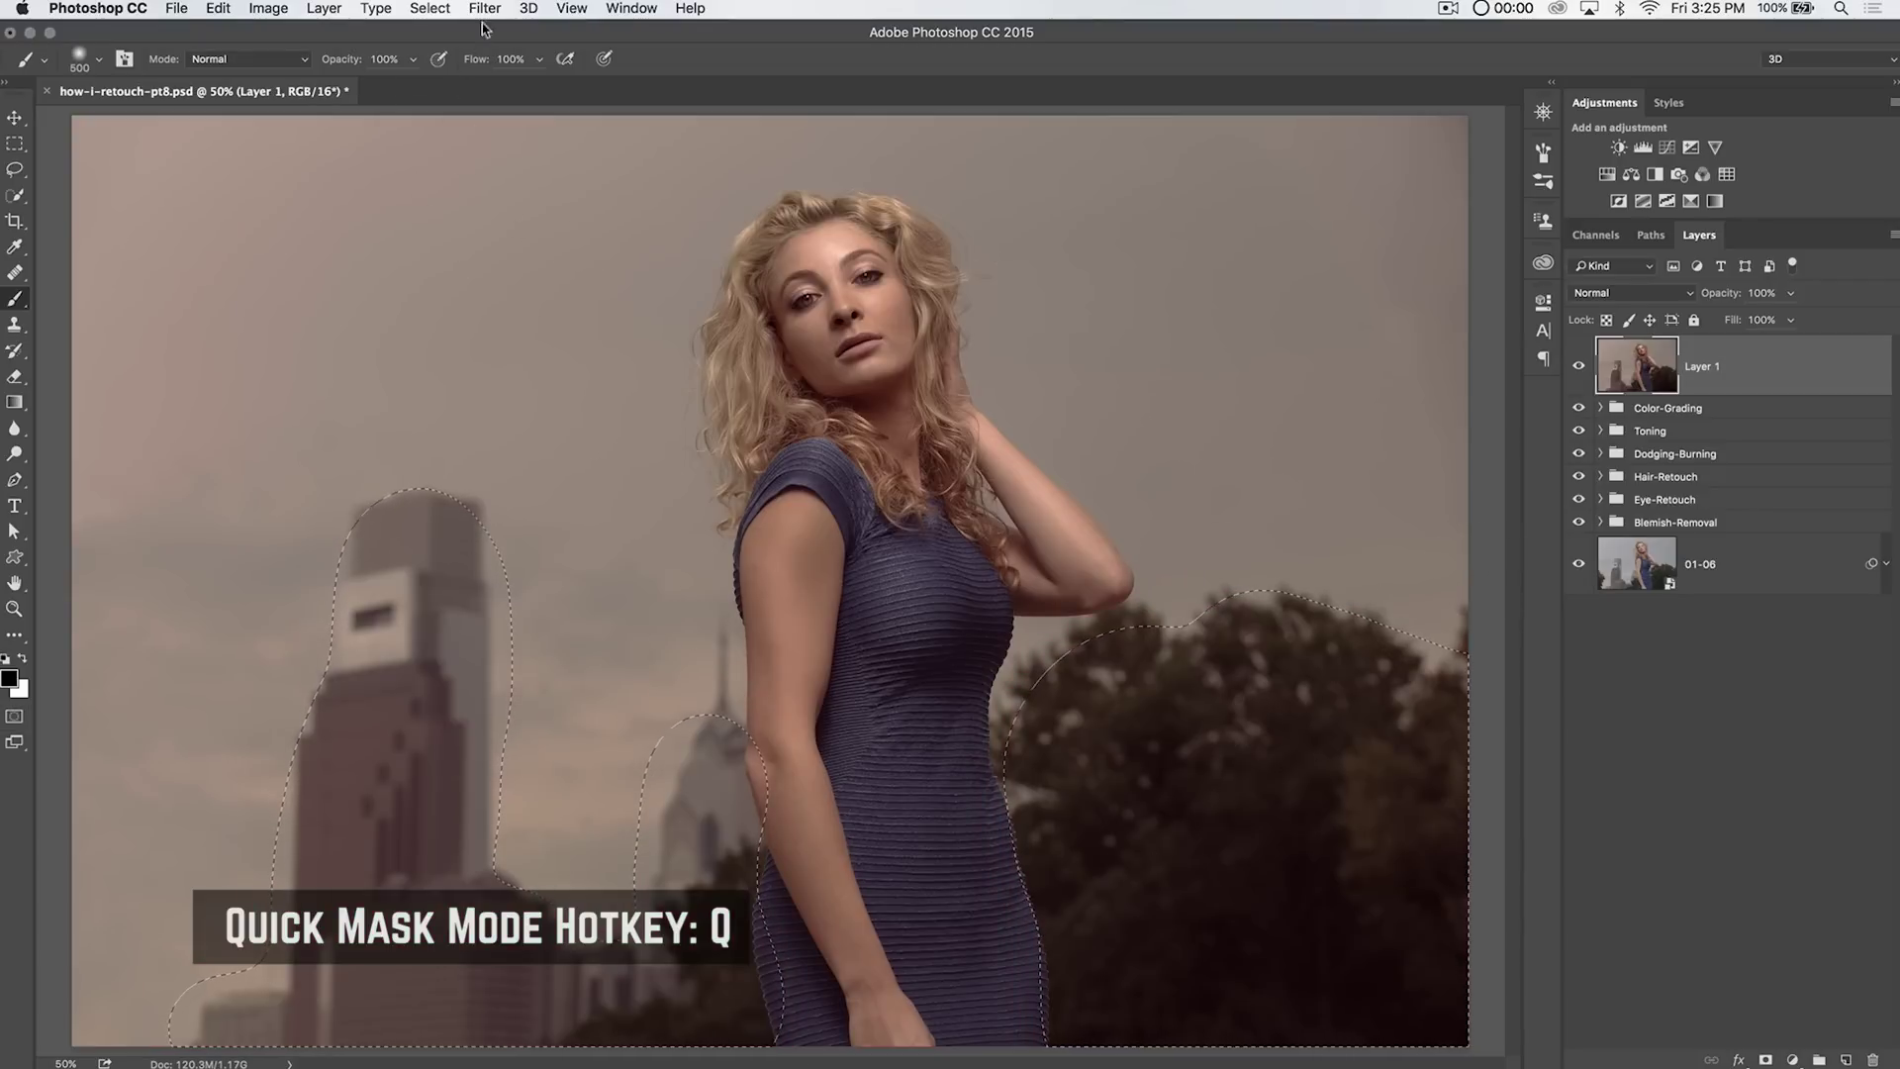
# Feather the background selection by 150 pixels and copy it to a new layer.
pyautogui.click(432, 8)
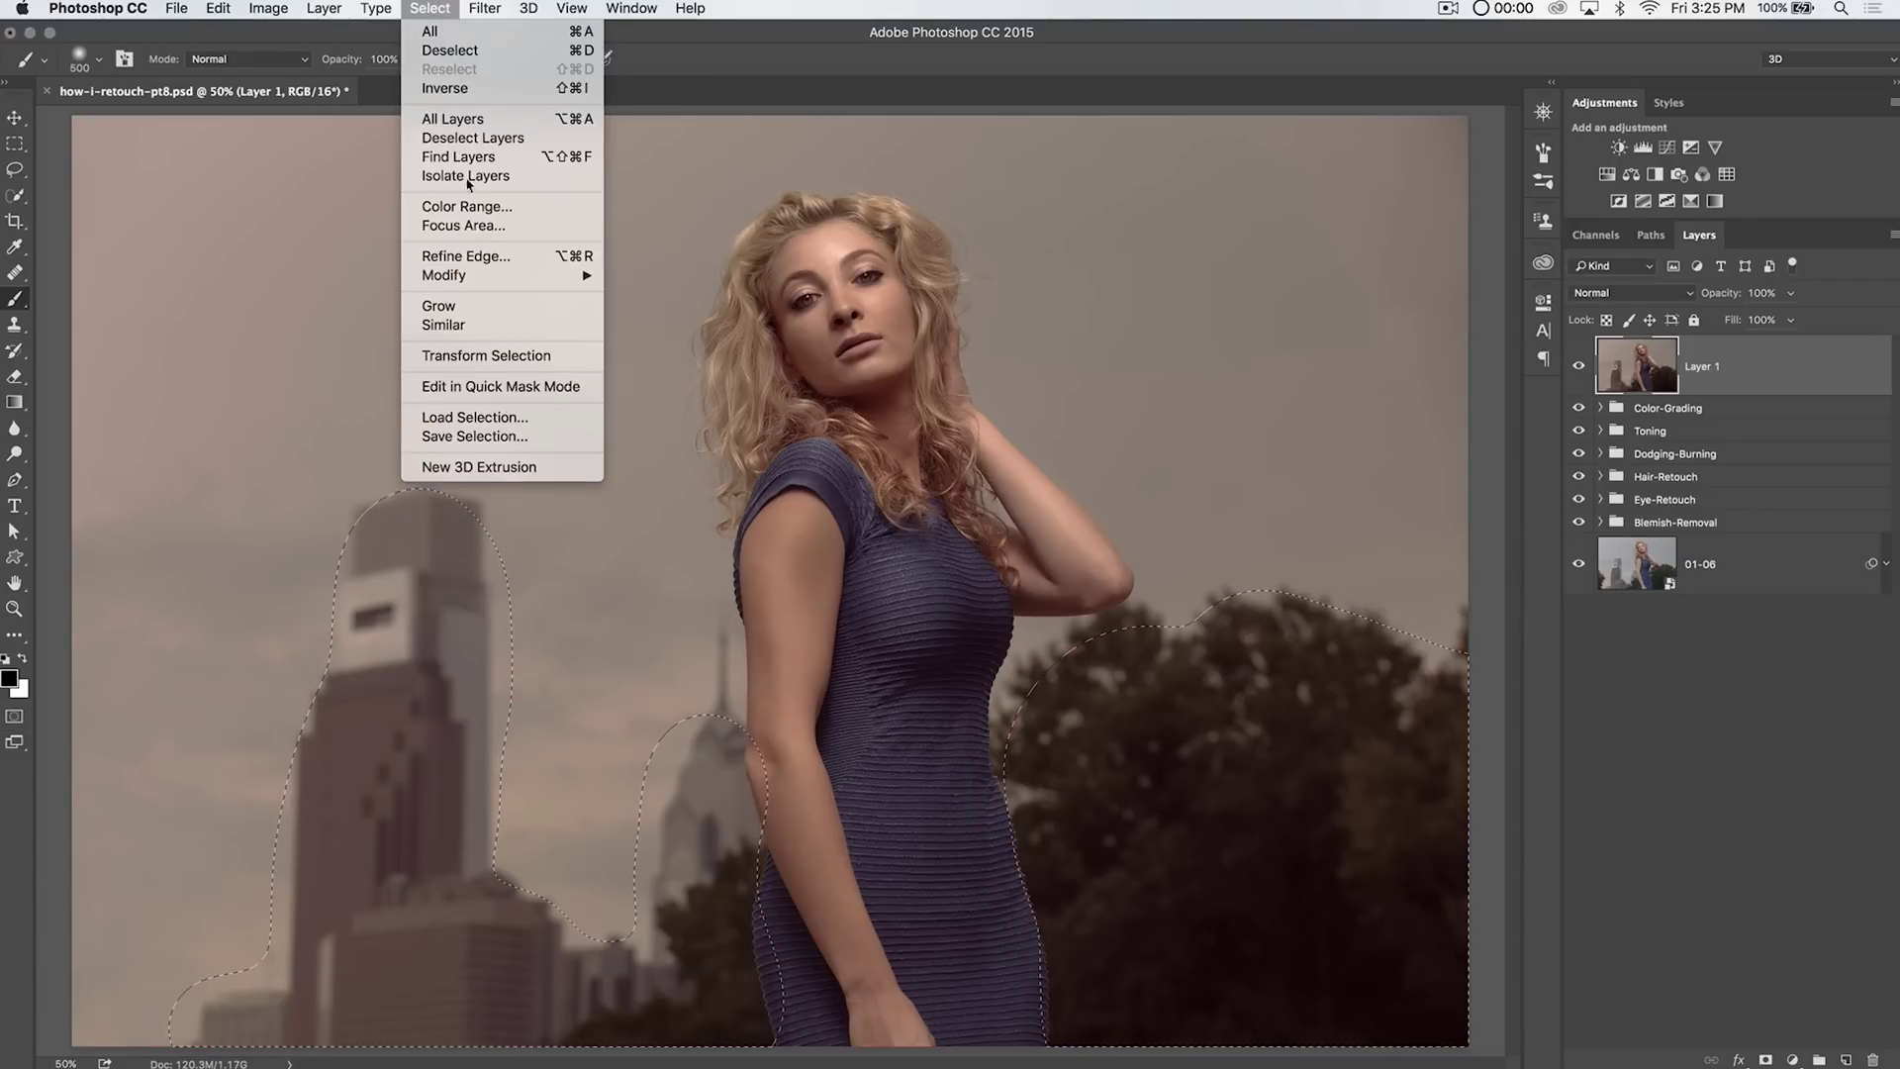
pyautogui.moveTo(481, 277)
pyautogui.click(655, 350)
pyautogui.write('150')
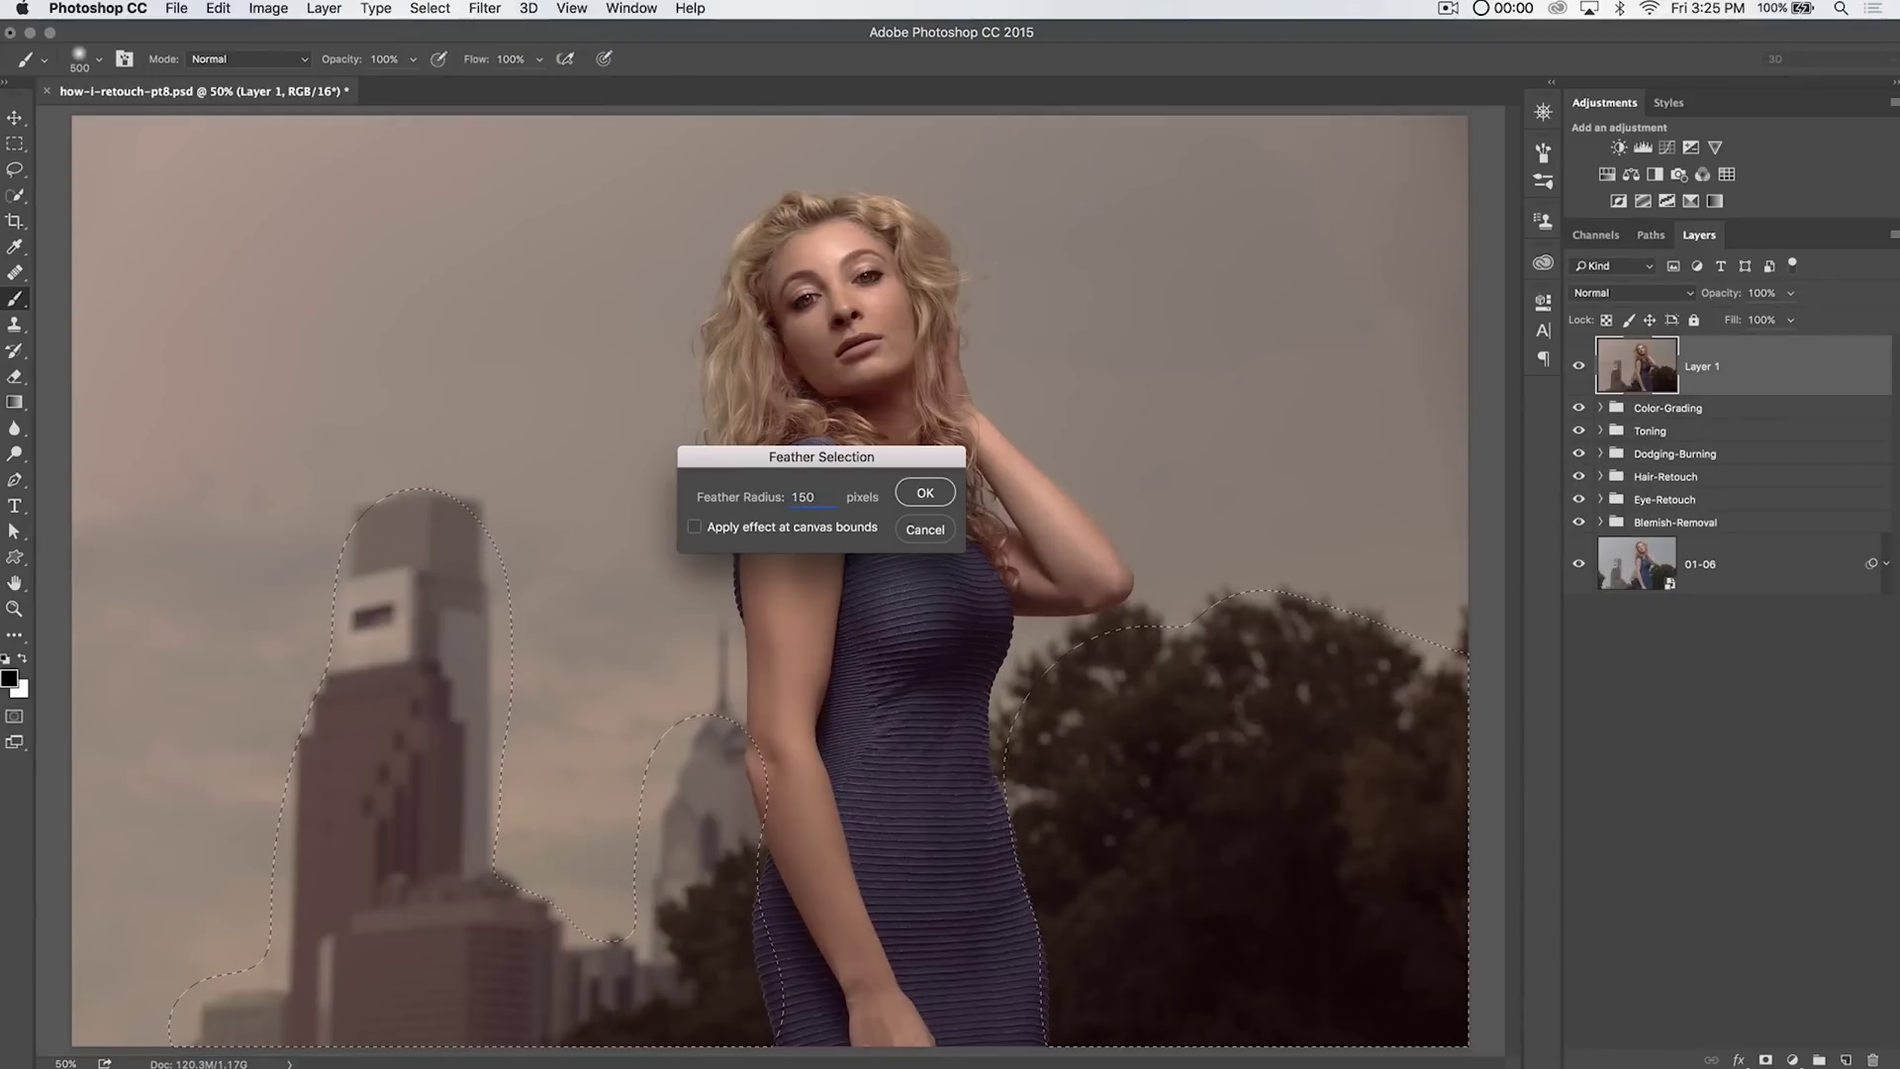
pyautogui.press('Return')
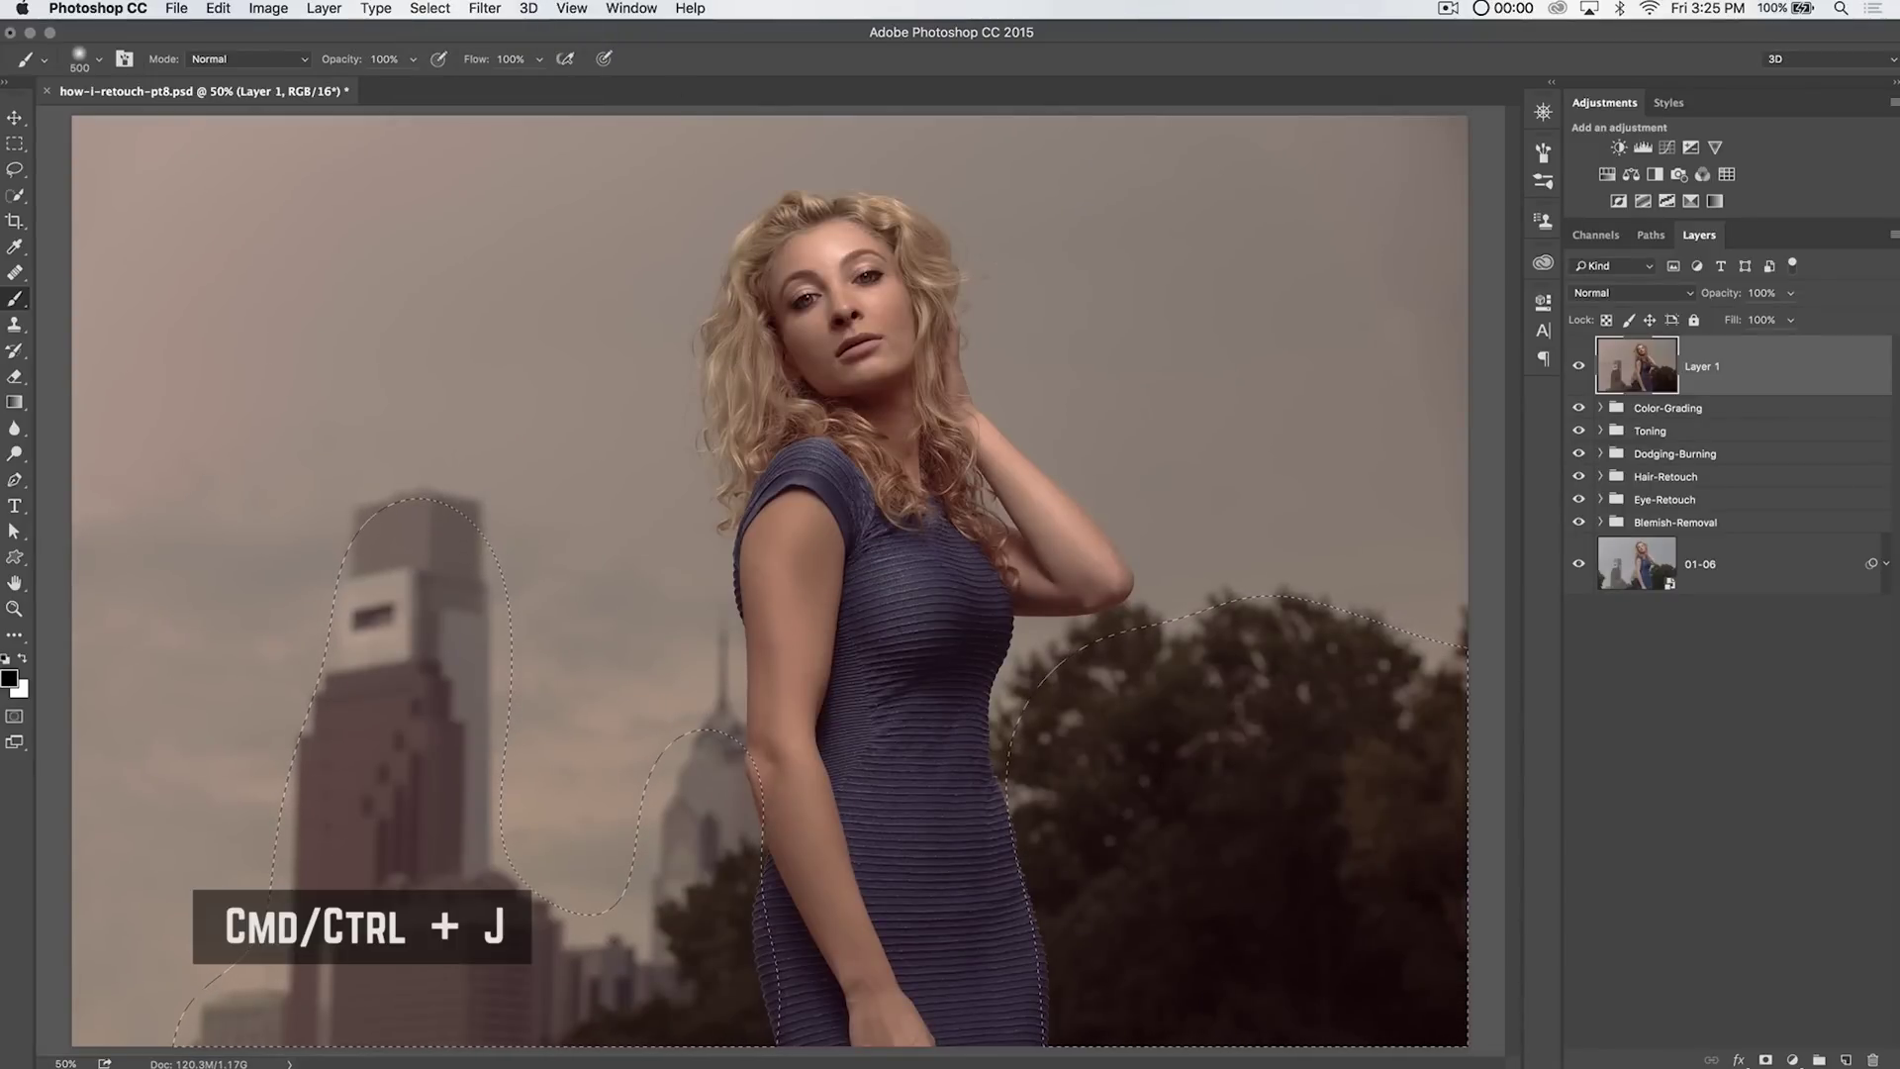
pyautogui.press('super+j')
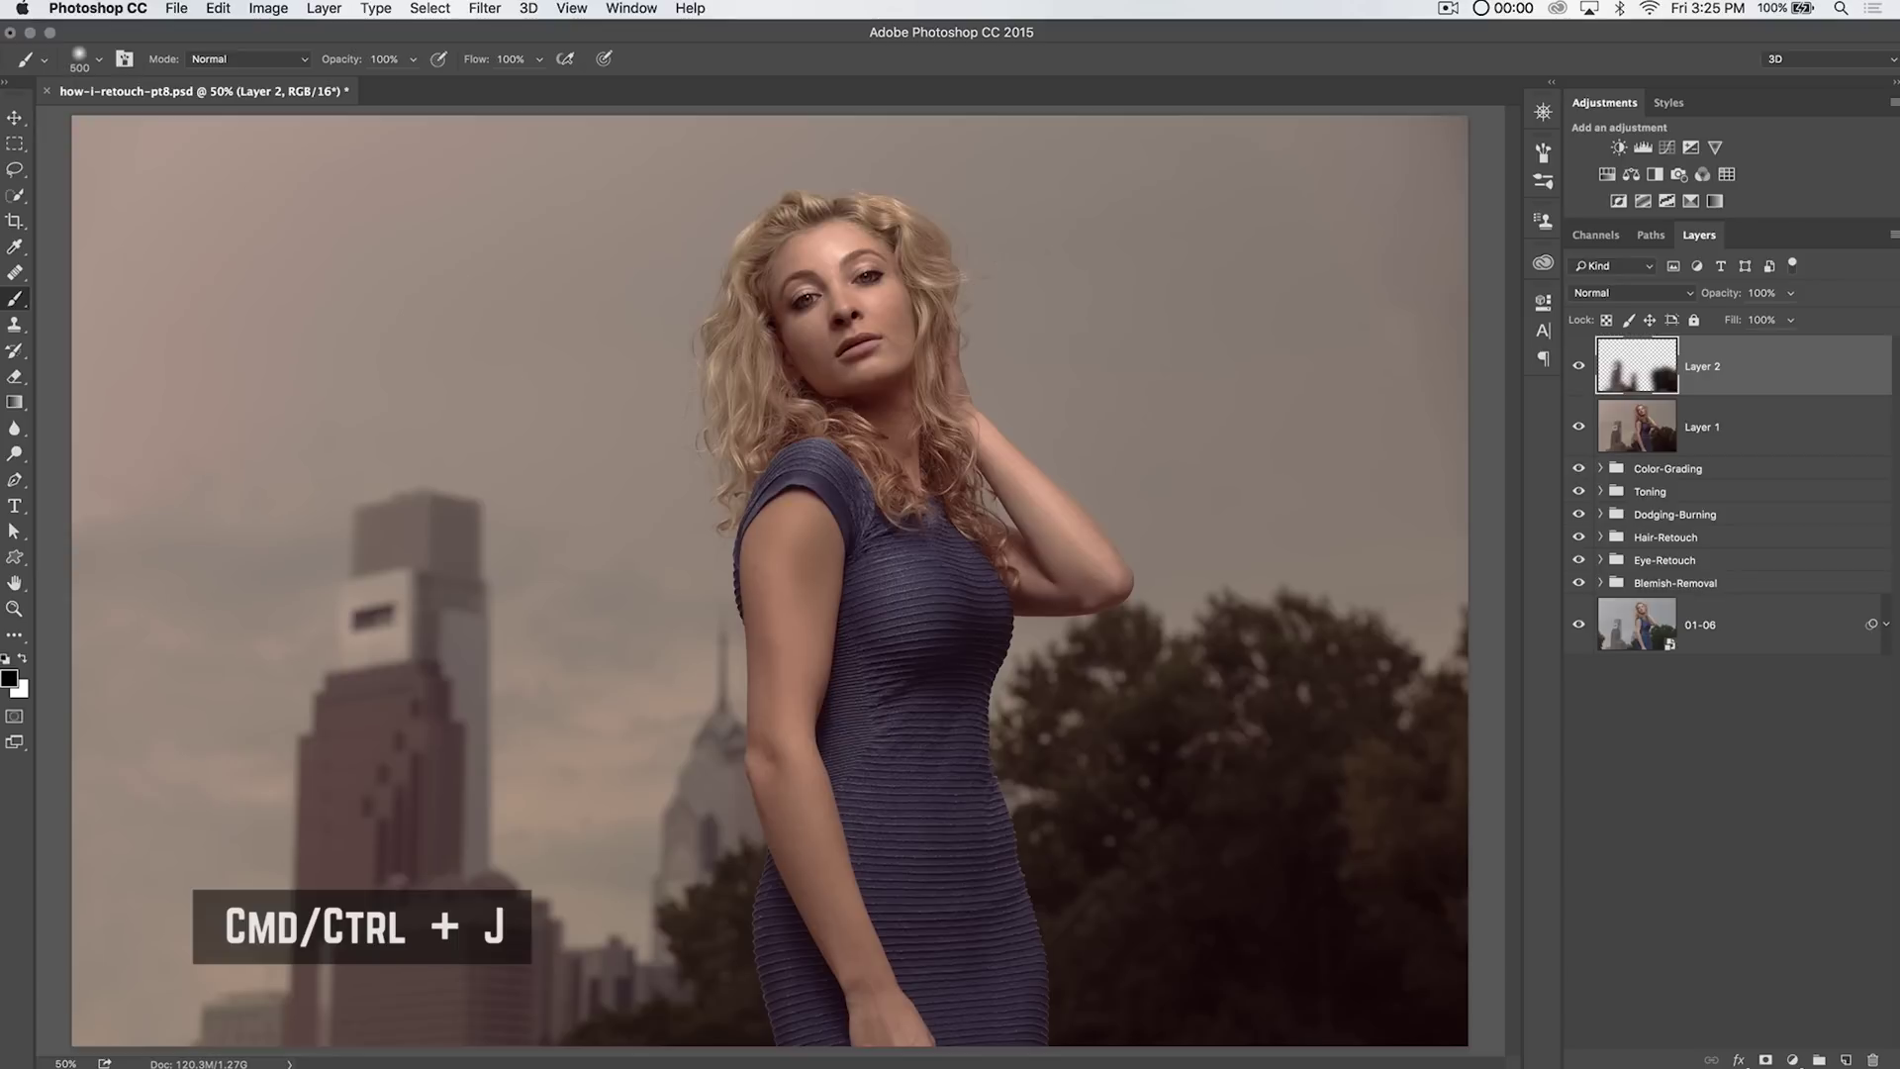
# Rename the copied background layer as bg-elements.
pyautogui.doubleClick(1702, 366)
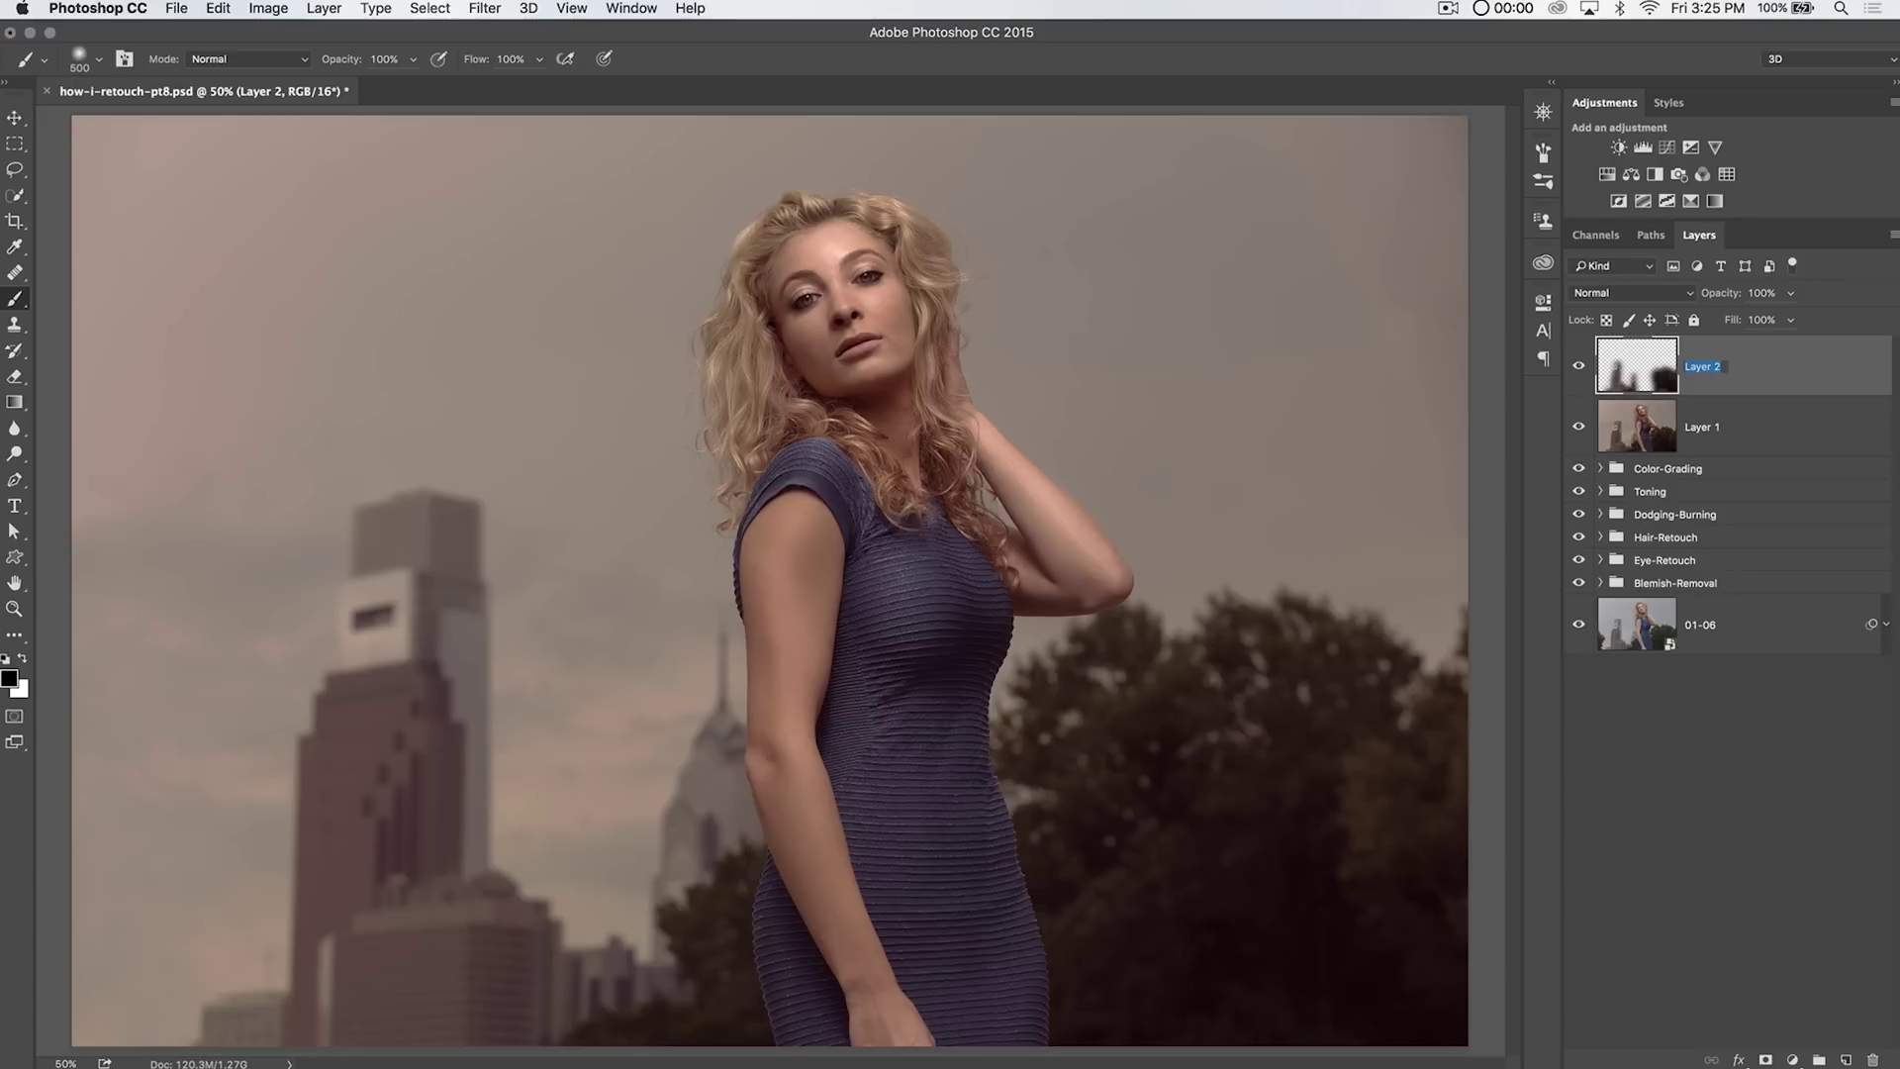
pyautogui.write('bg-element')
pyautogui.press('Return')
pyautogui.doubleClick(1729, 368)
pyautogui.press('Right')
pyautogui.write('s')
pyautogui.press('Return')
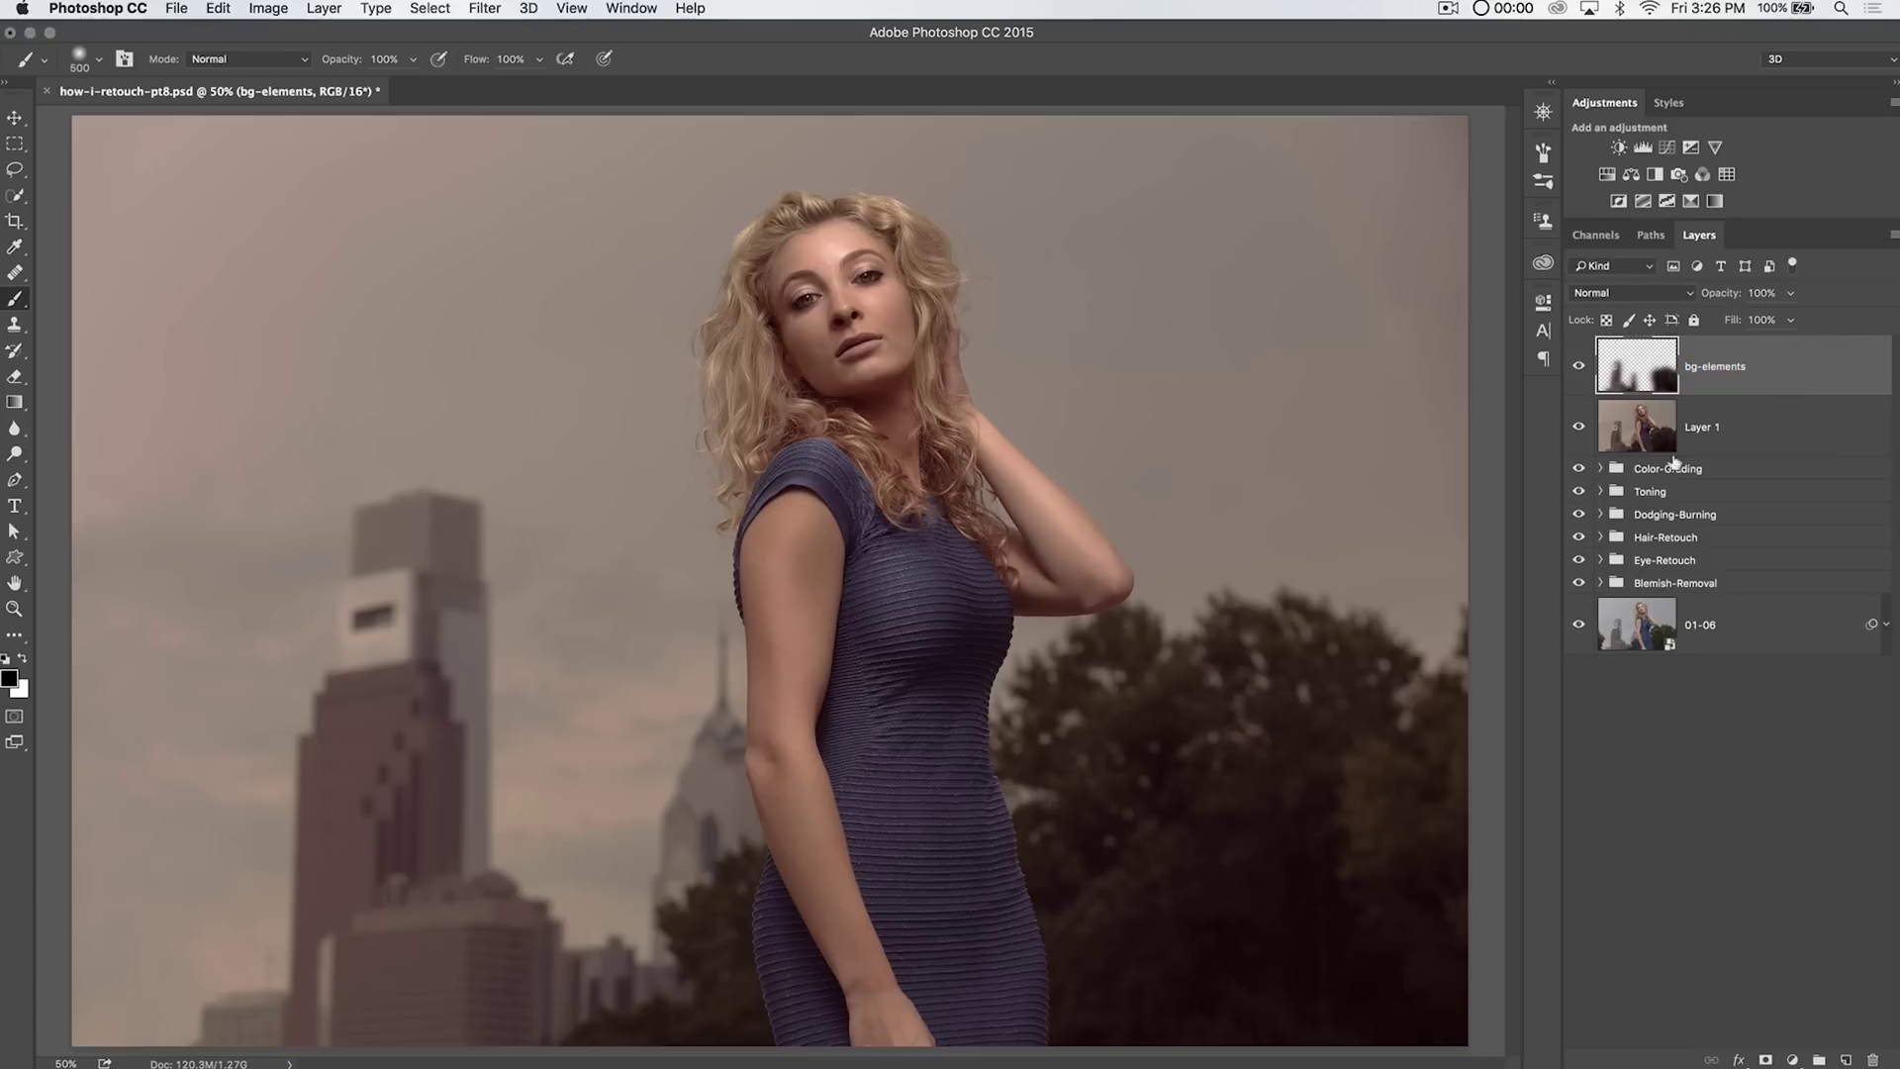
# Convert the bg-elements layer to a Smart Object and hide it.
pyautogui.rightClick(1674, 461)
pyautogui.click(1608, 566)
pyautogui.click(1578, 366)
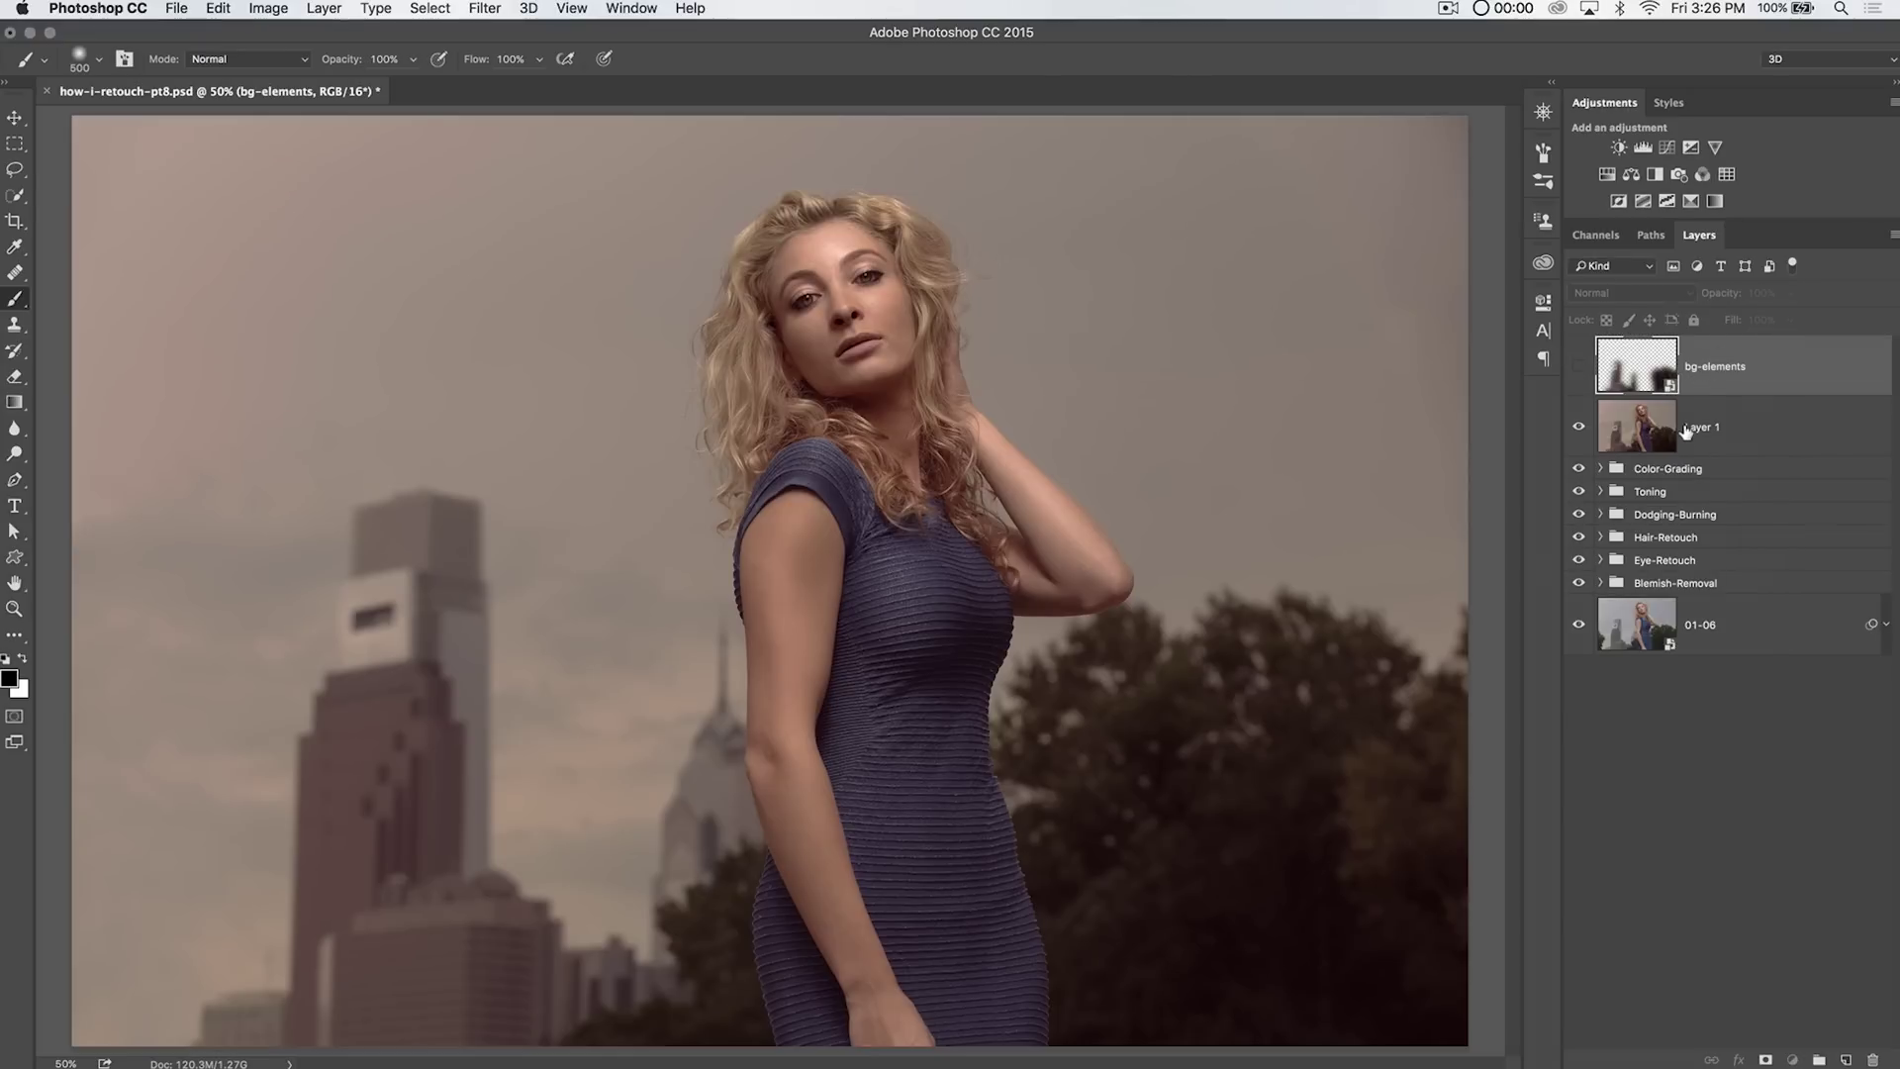
# On Layer 1, paint a Quick Mask over the part of the dress behind the lowered arm, using a brush reduced to size 100.
pyautogui.click(1686, 430)
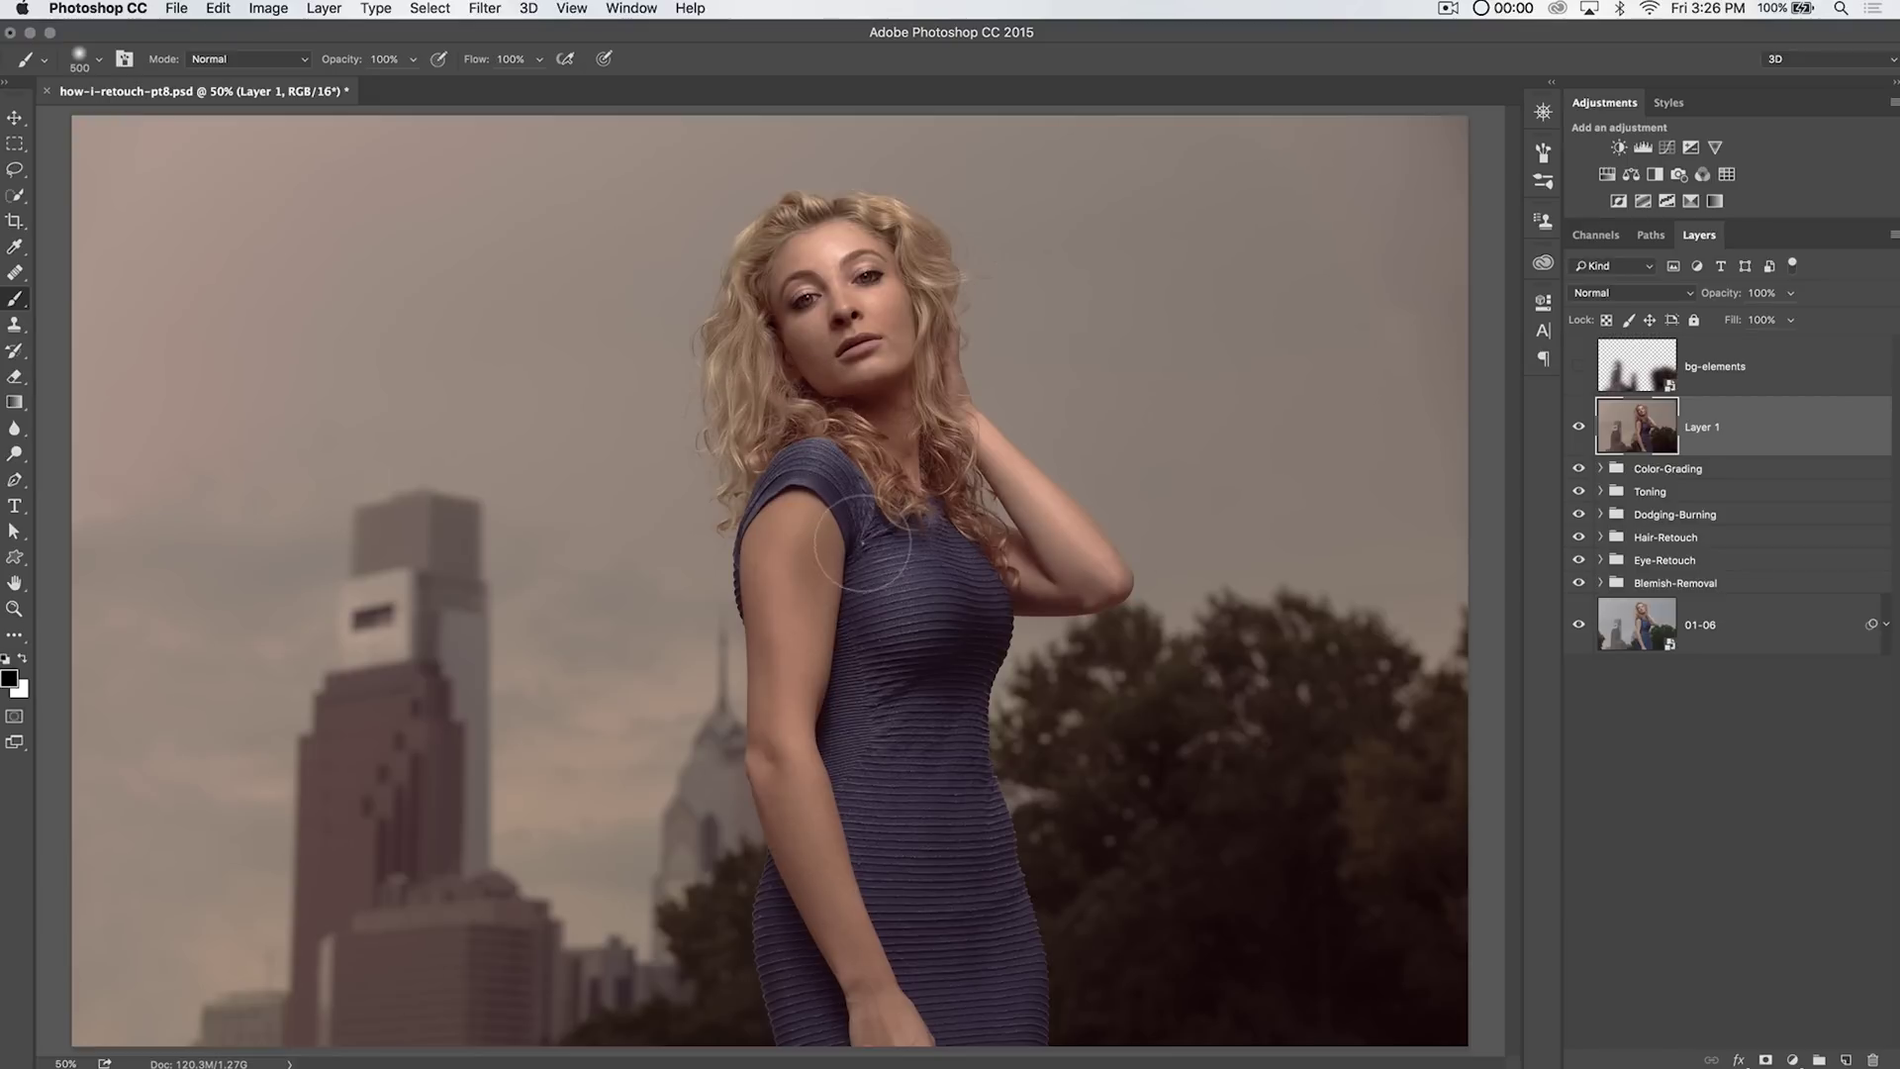
pyautogui.press('q')
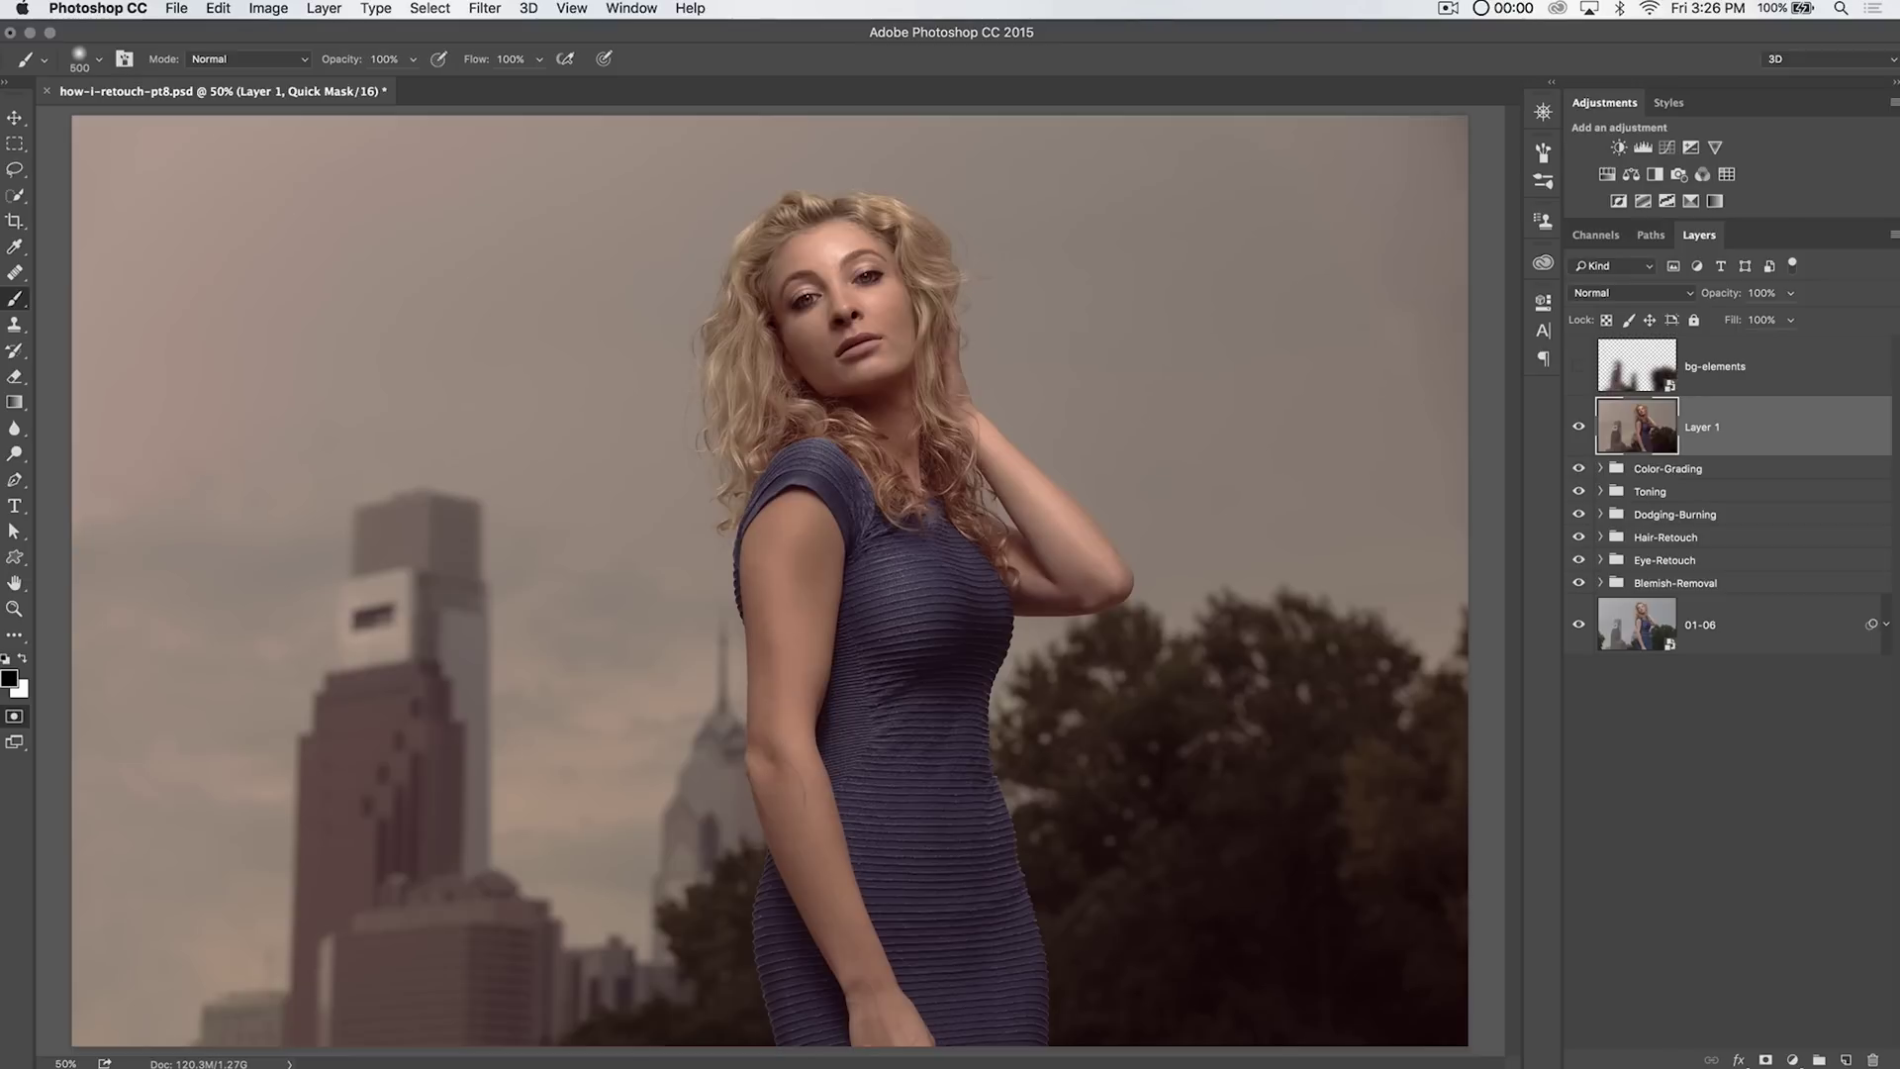
pyautogui.press('[')
pyautogui.press('[')
pyautogui.press('[')
pyautogui.moveTo(801, 1014)
pyautogui.mouseDown()
pyautogui.moveTo(776, 909)
pyautogui.moveTo(822, 1007)
pyautogui.mouseUp()
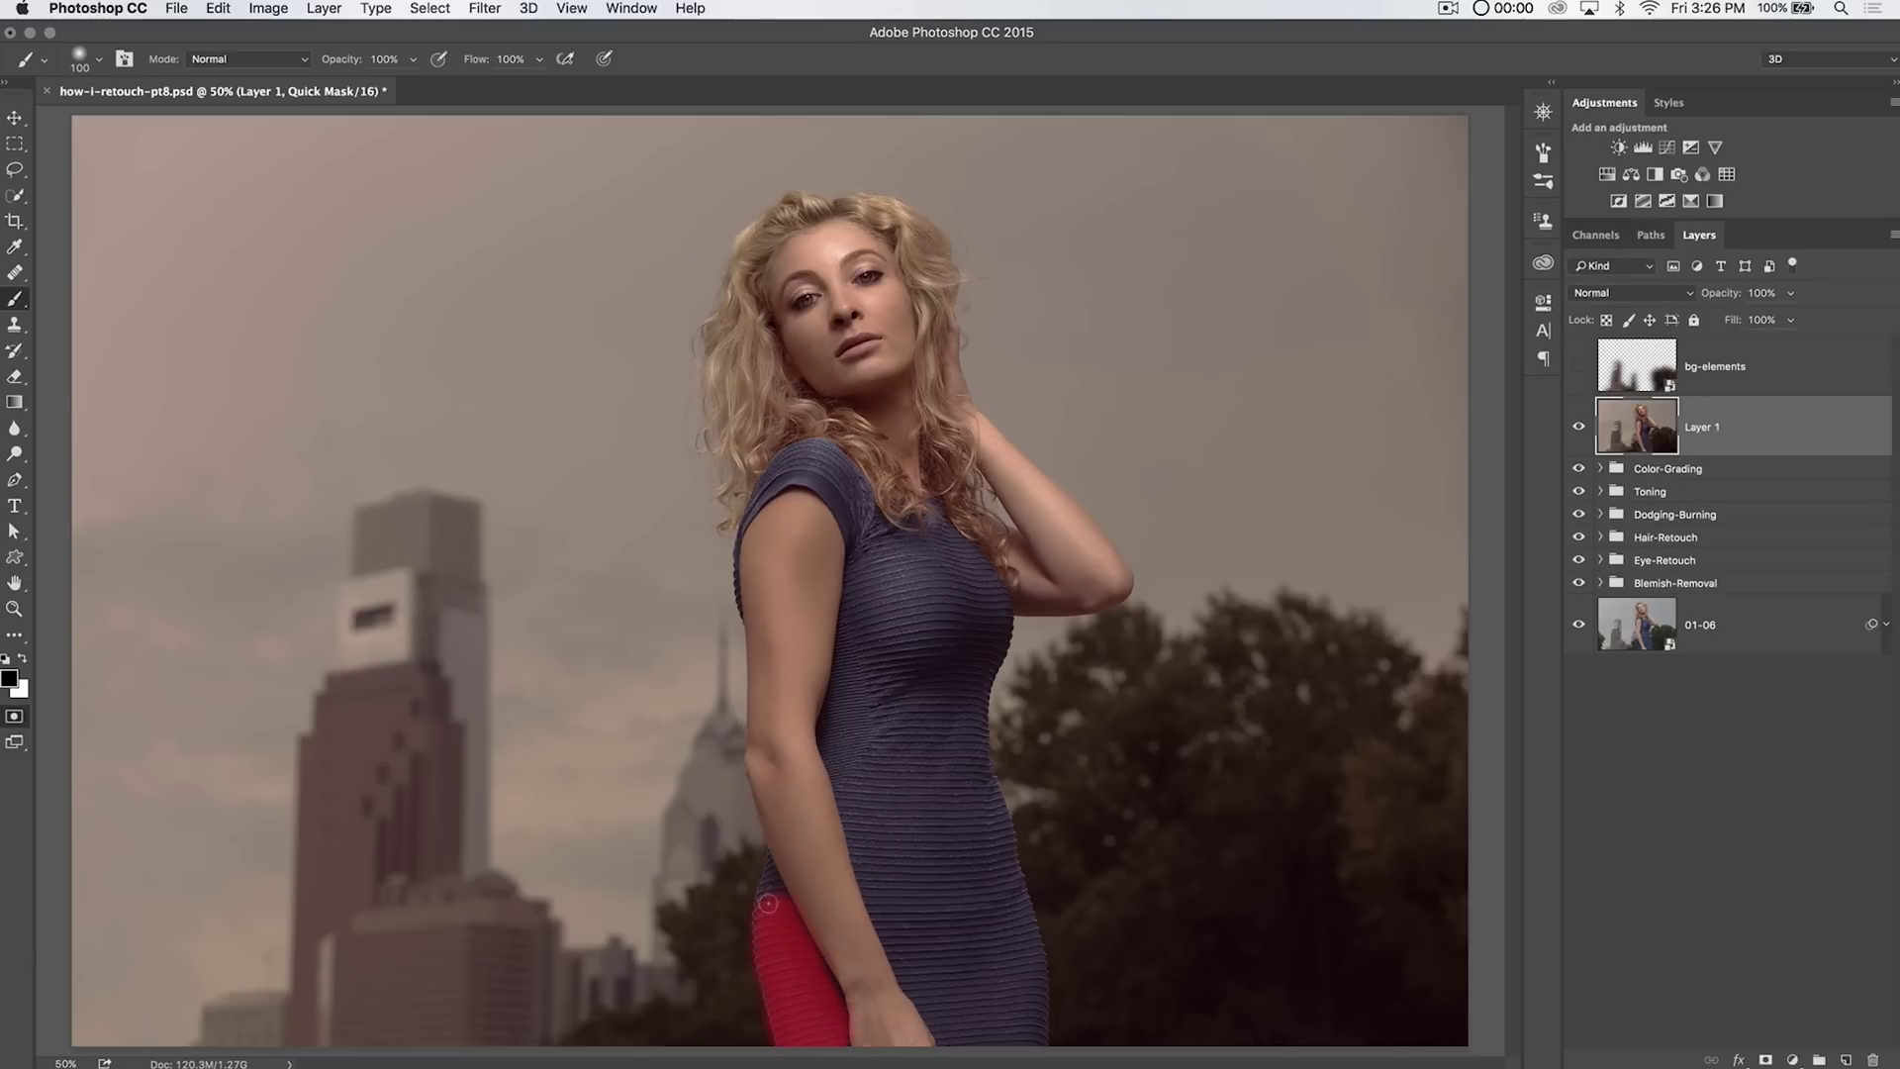
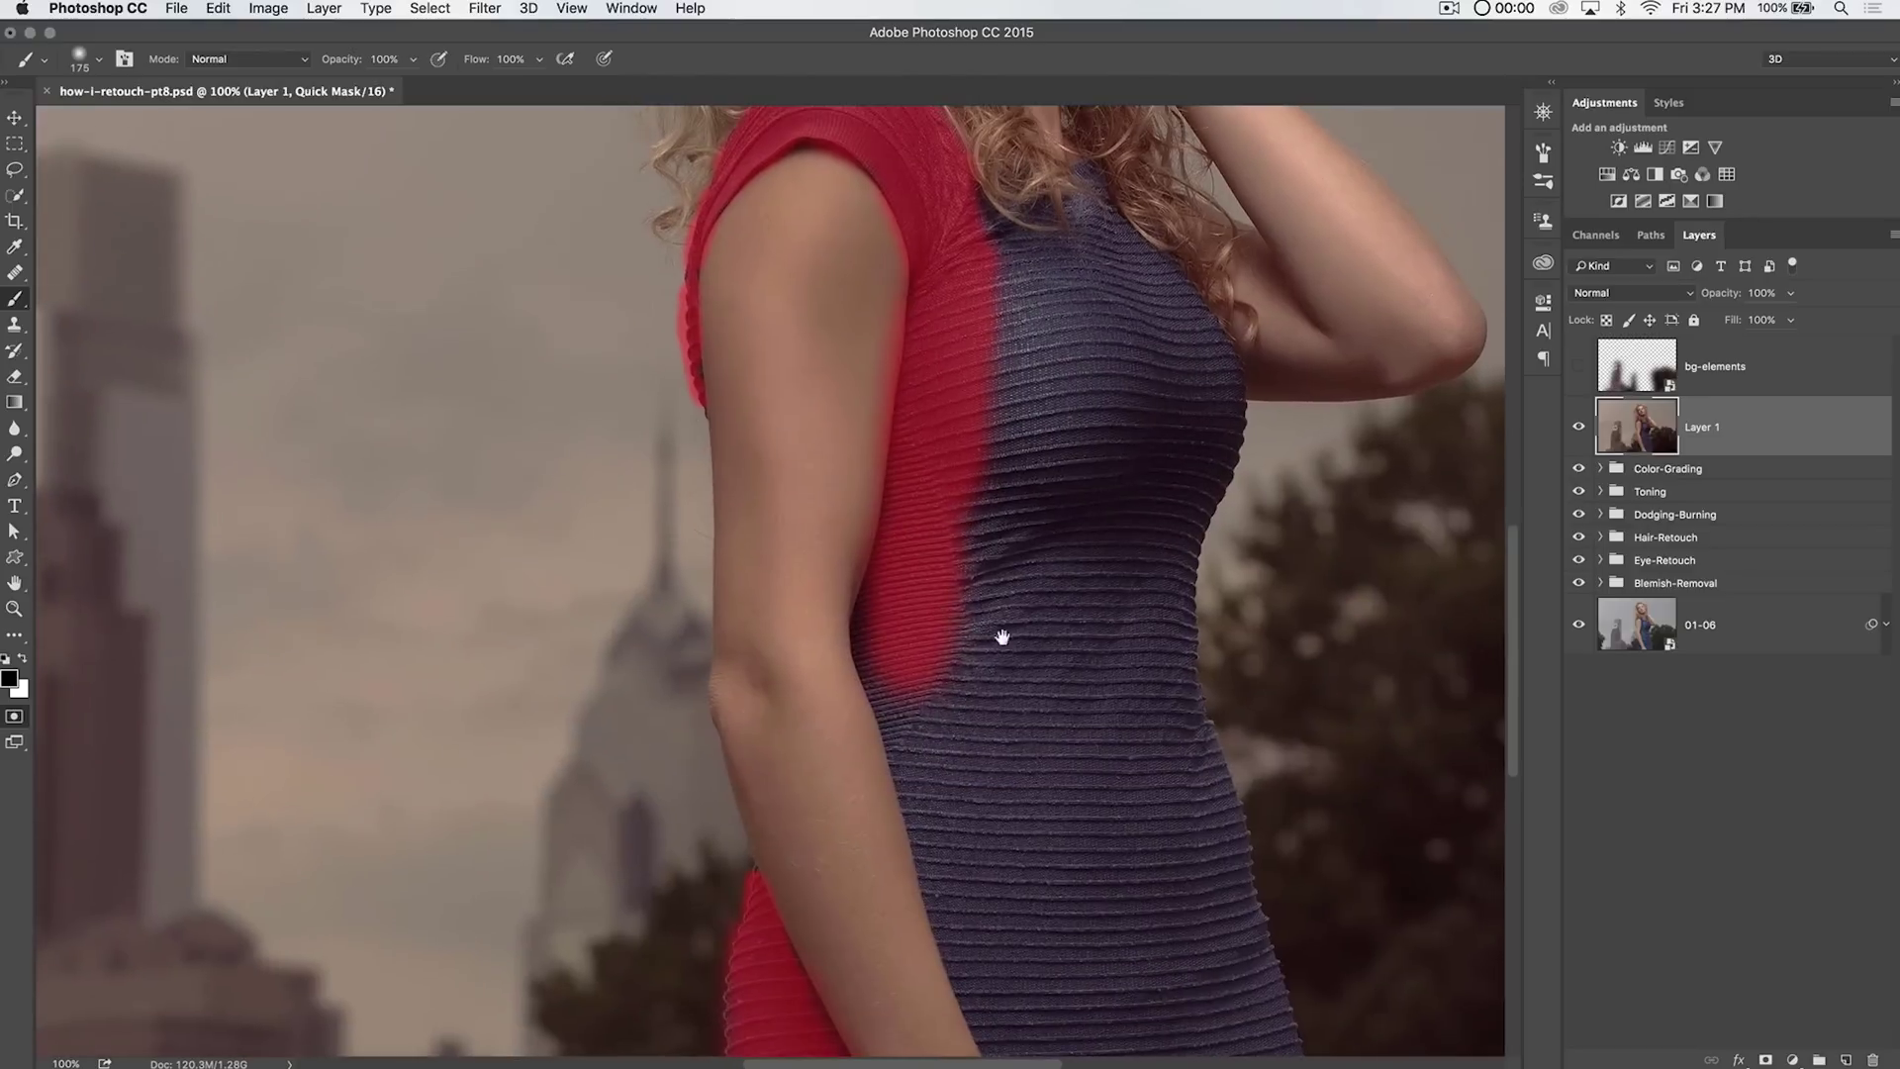
# Extend the Quick Mask over the rest of the dress and convert it to a selection.
pyautogui.moveTo(917, 772)
pyautogui.mouseDown()
pyautogui.moveTo(941, 598)
pyautogui.moveTo(948, 717)
pyautogui.moveTo(1034, 917)
pyautogui.moveTo(1094, 1000)
pyautogui.moveTo(1175, 869)
pyautogui.moveTo(1201, 917)
pyautogui.moveTo(1109, 495)
pyautogui.moveTo(1068, 712)
pyautogui.moveTo(1019, 755)
pyautogui.moveTo(923, 380)
pyautogui.moveTo(1052, 255)
pyautogui.moveTo(941, 323)
pyautogui.moveTo(1093, 297)
pyautogui.mouseUp()
pyautogui.moveTo(1107, 662); pyautogui.dragTo(880, 535)
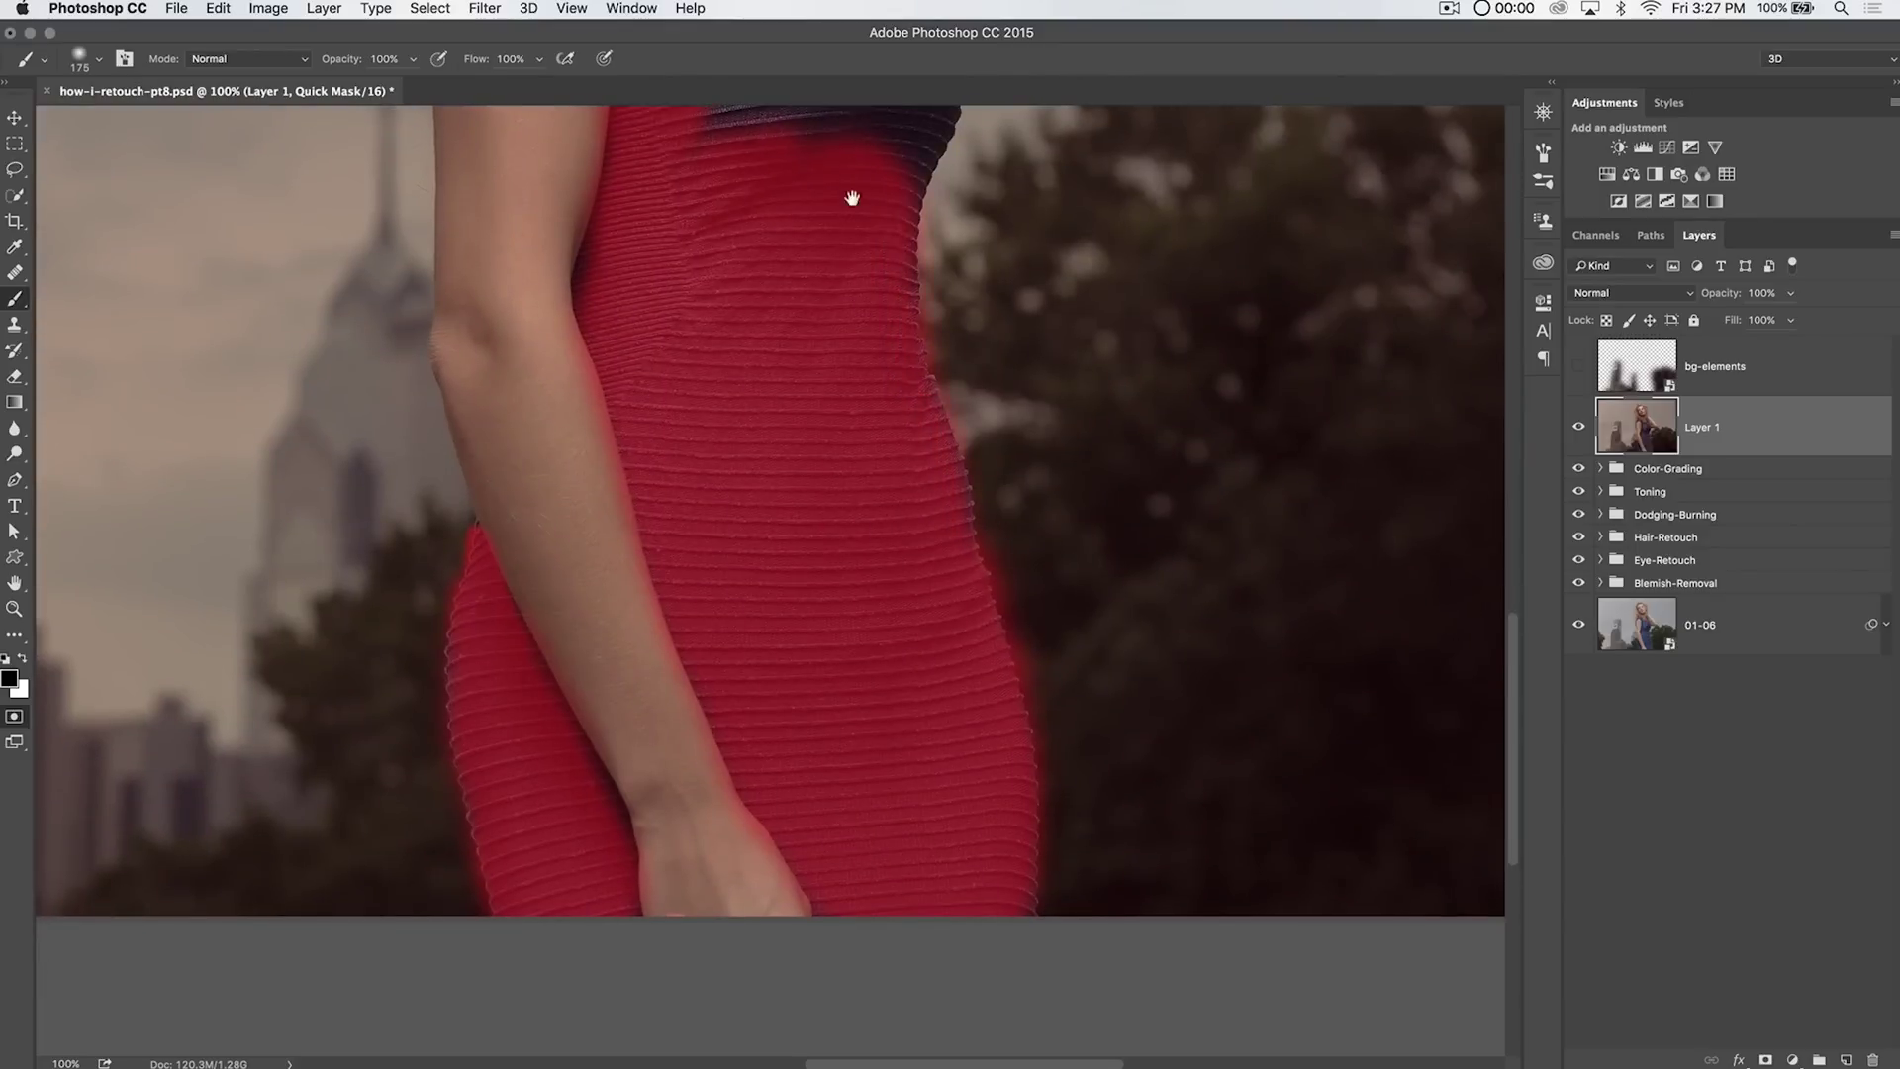
pyautogui.moveTo(857, 191); pyautogui.dragTo(822, 495)
pyautogui.moveTo(718, 289)
pyautogui.mouseDown()
pyautogui.moveTo(738, 341)
pyautogui.moveTo(798, 267)
pyautogui.moveTo(763, 389)
pyautogui.moveTo(824, 428)
pyautogui.moveTo(831, 309)
pyautogui.moveTo(899, 388)
pyautogui.moveTo(873, 539)
pyautogui.moveTo(909, 487)
pyautogui.moveTo(887, 385)
pyautogui.moveTo(899, 444)
pyautogui.moveTo(877, 514)
pyautogui.moveTo(837, 512)
pyautogui.mouseUp()
pyautogui.press('super+minus')
pyautogui.press('super+minus')
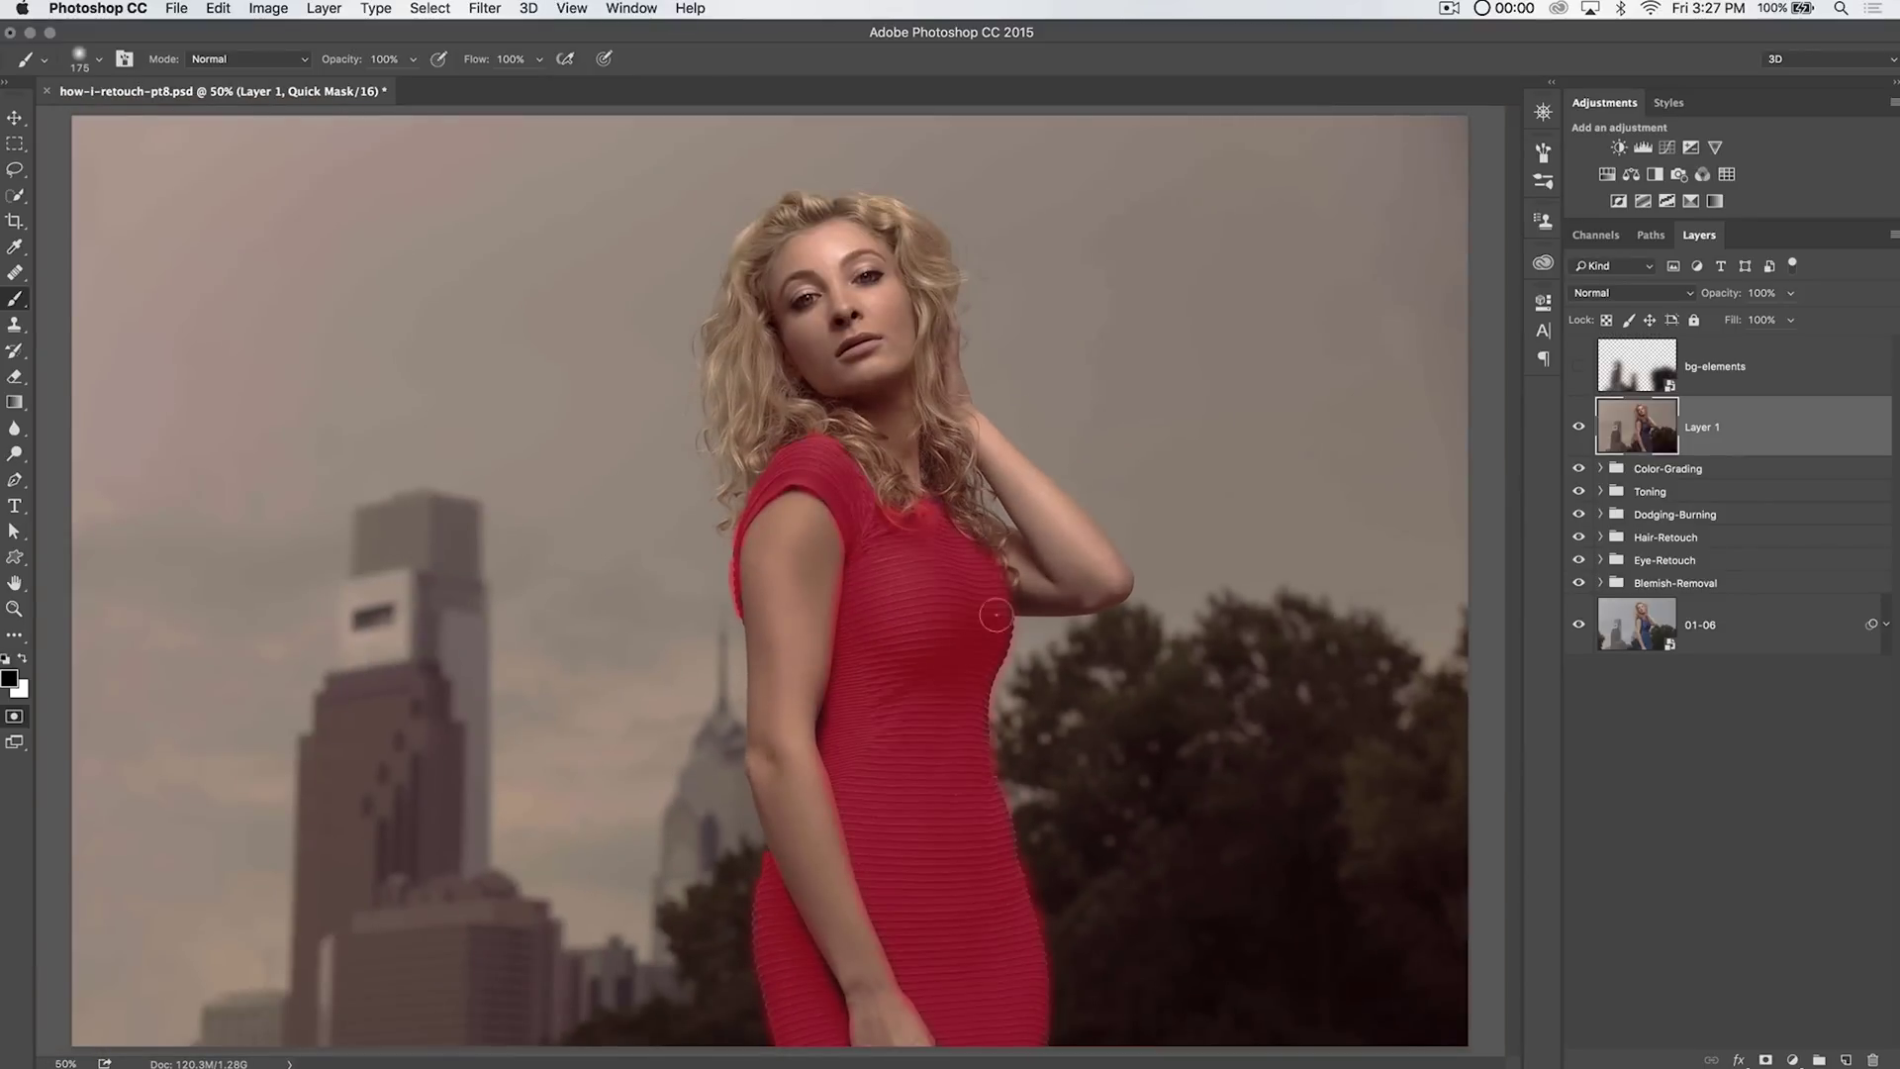
pyautogui.press('q')
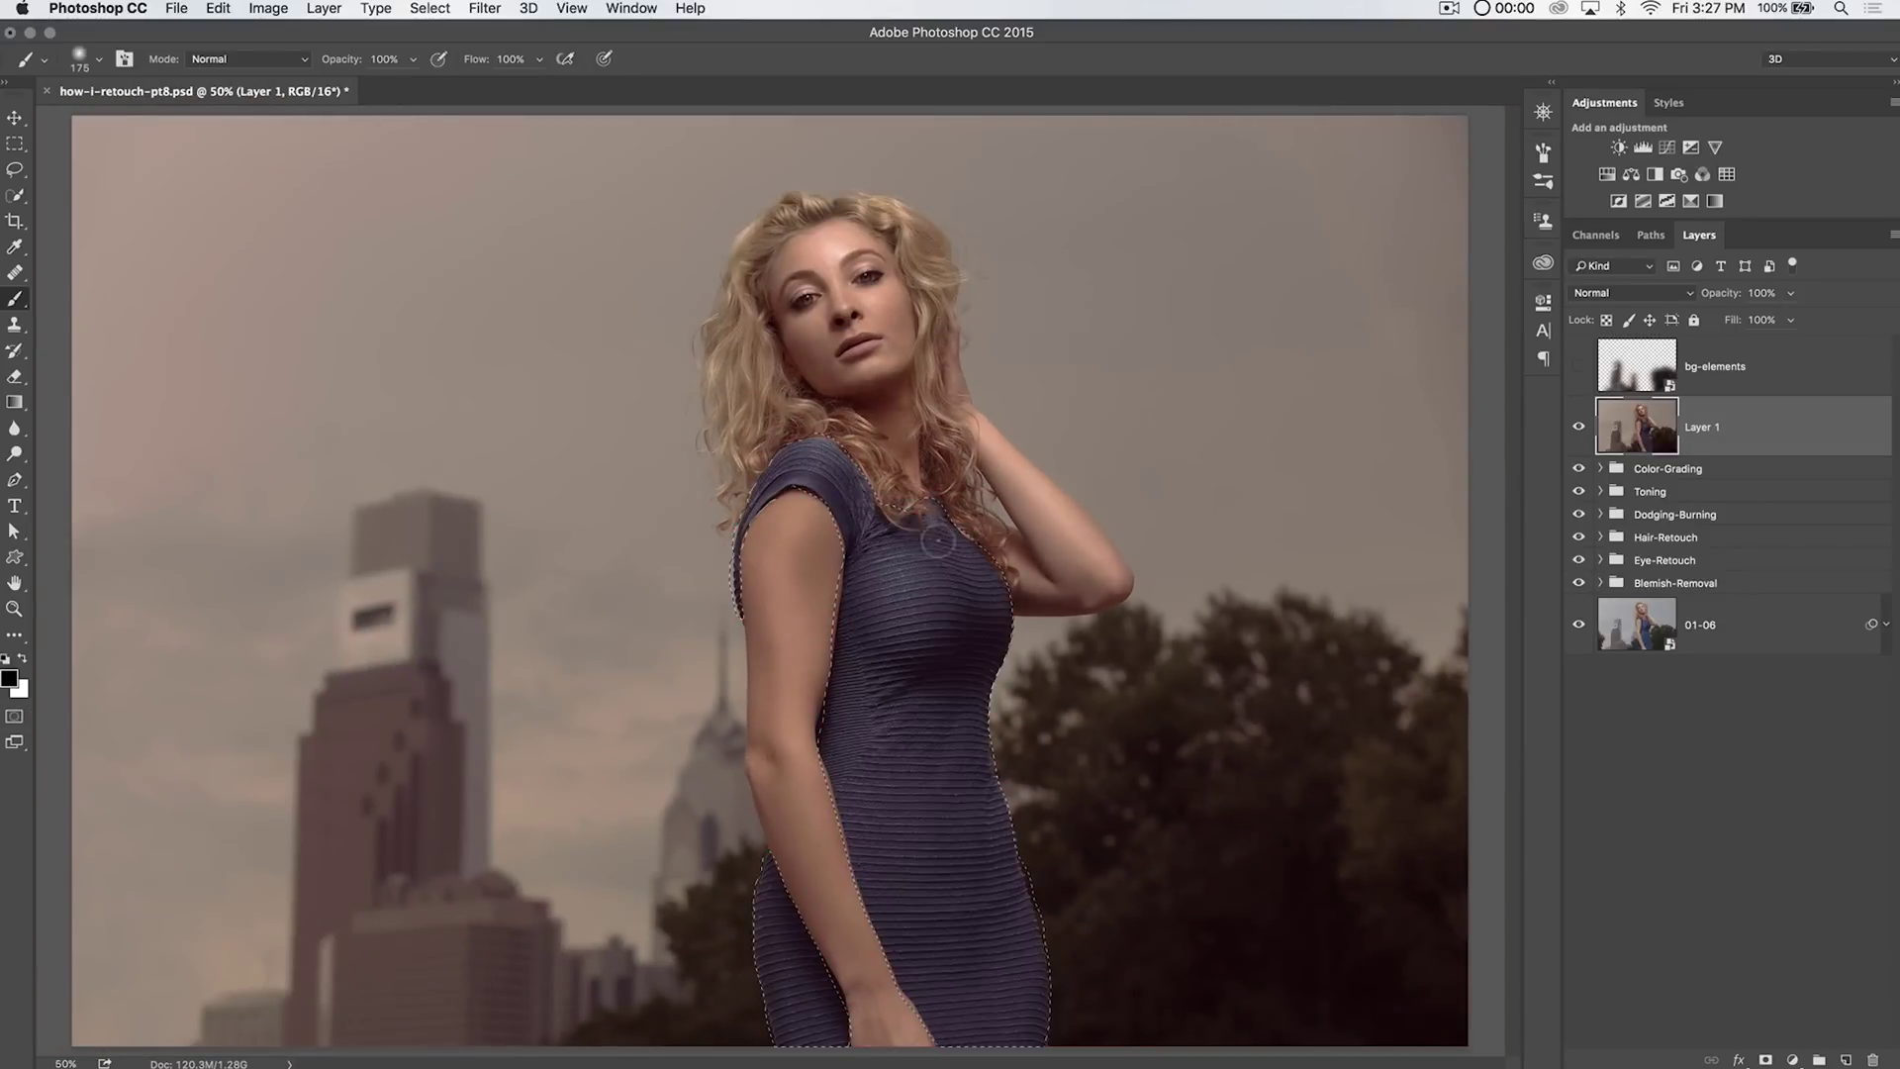
# Feather the dress selection and copy it from Layer 1 to a new layer.
pyautogui.click(429, 8)
pyautogui.moveTo(531, 277)
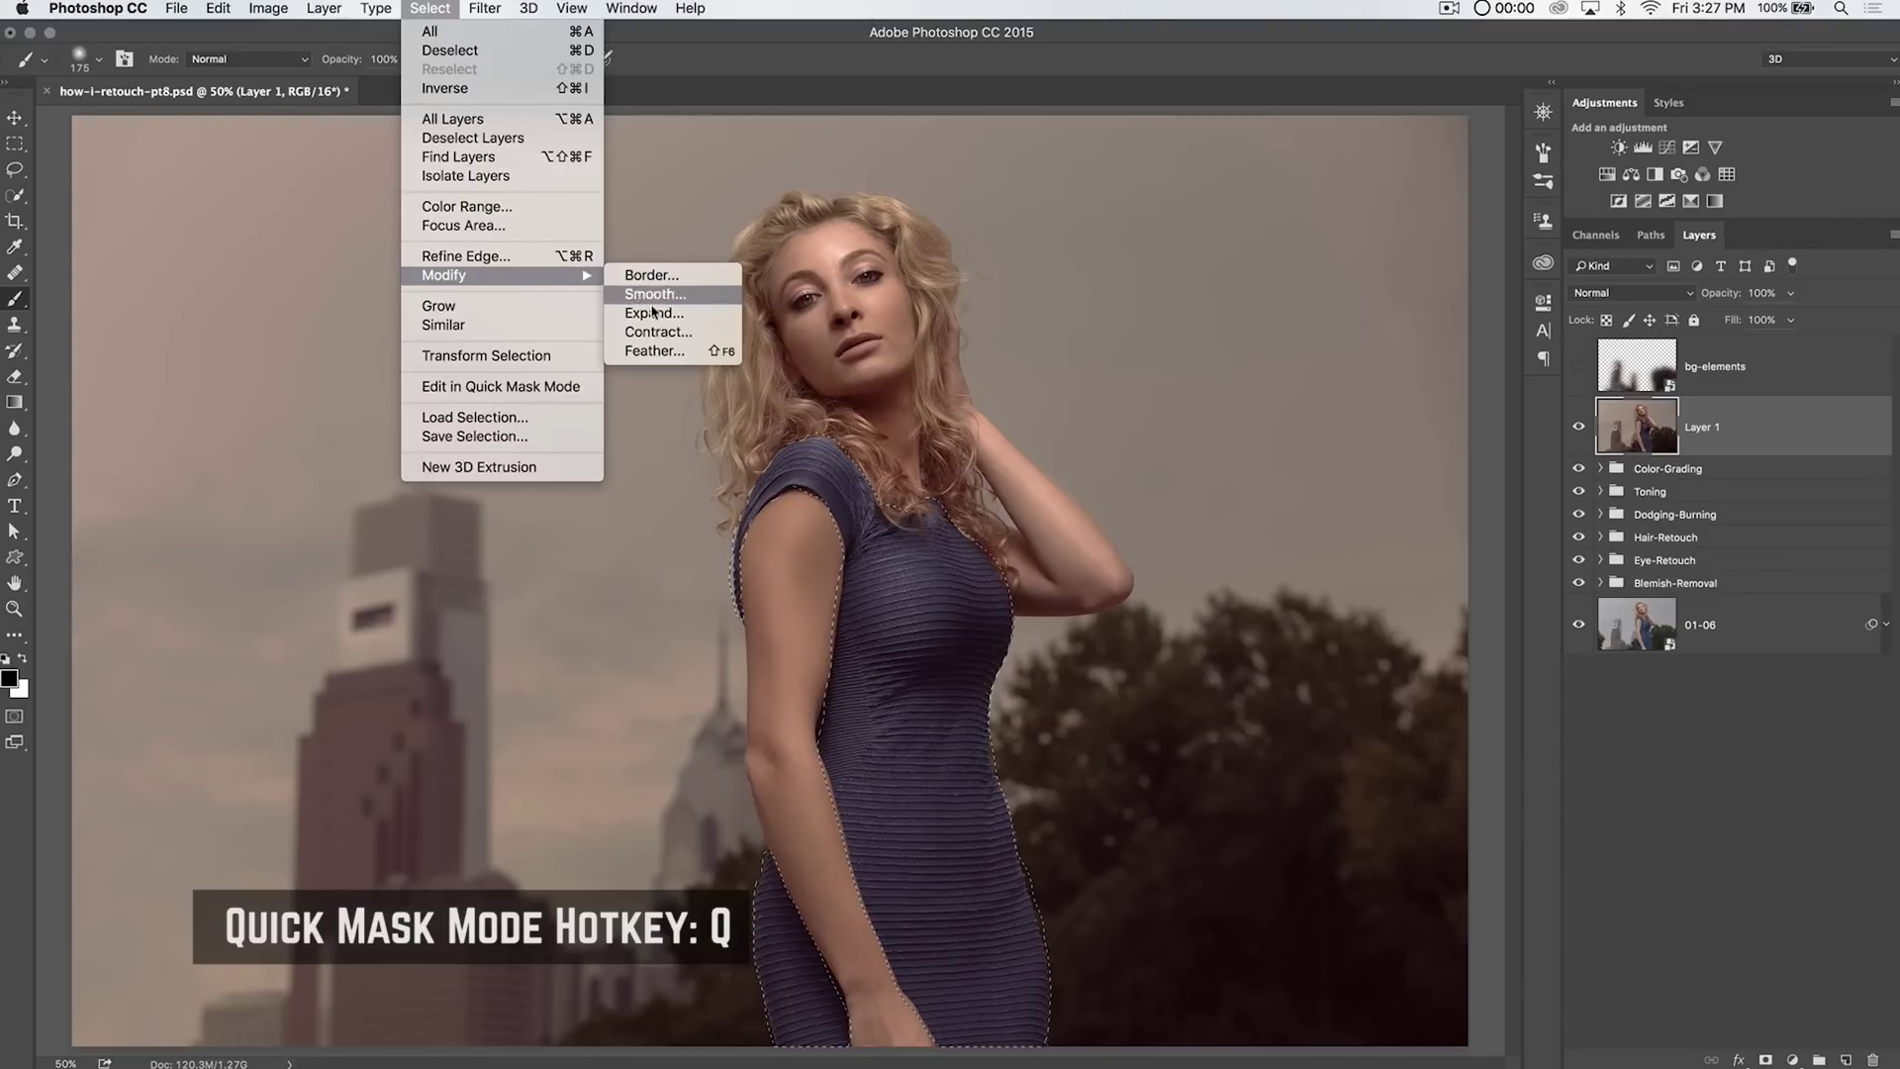
pyautogui.click(665, 359)
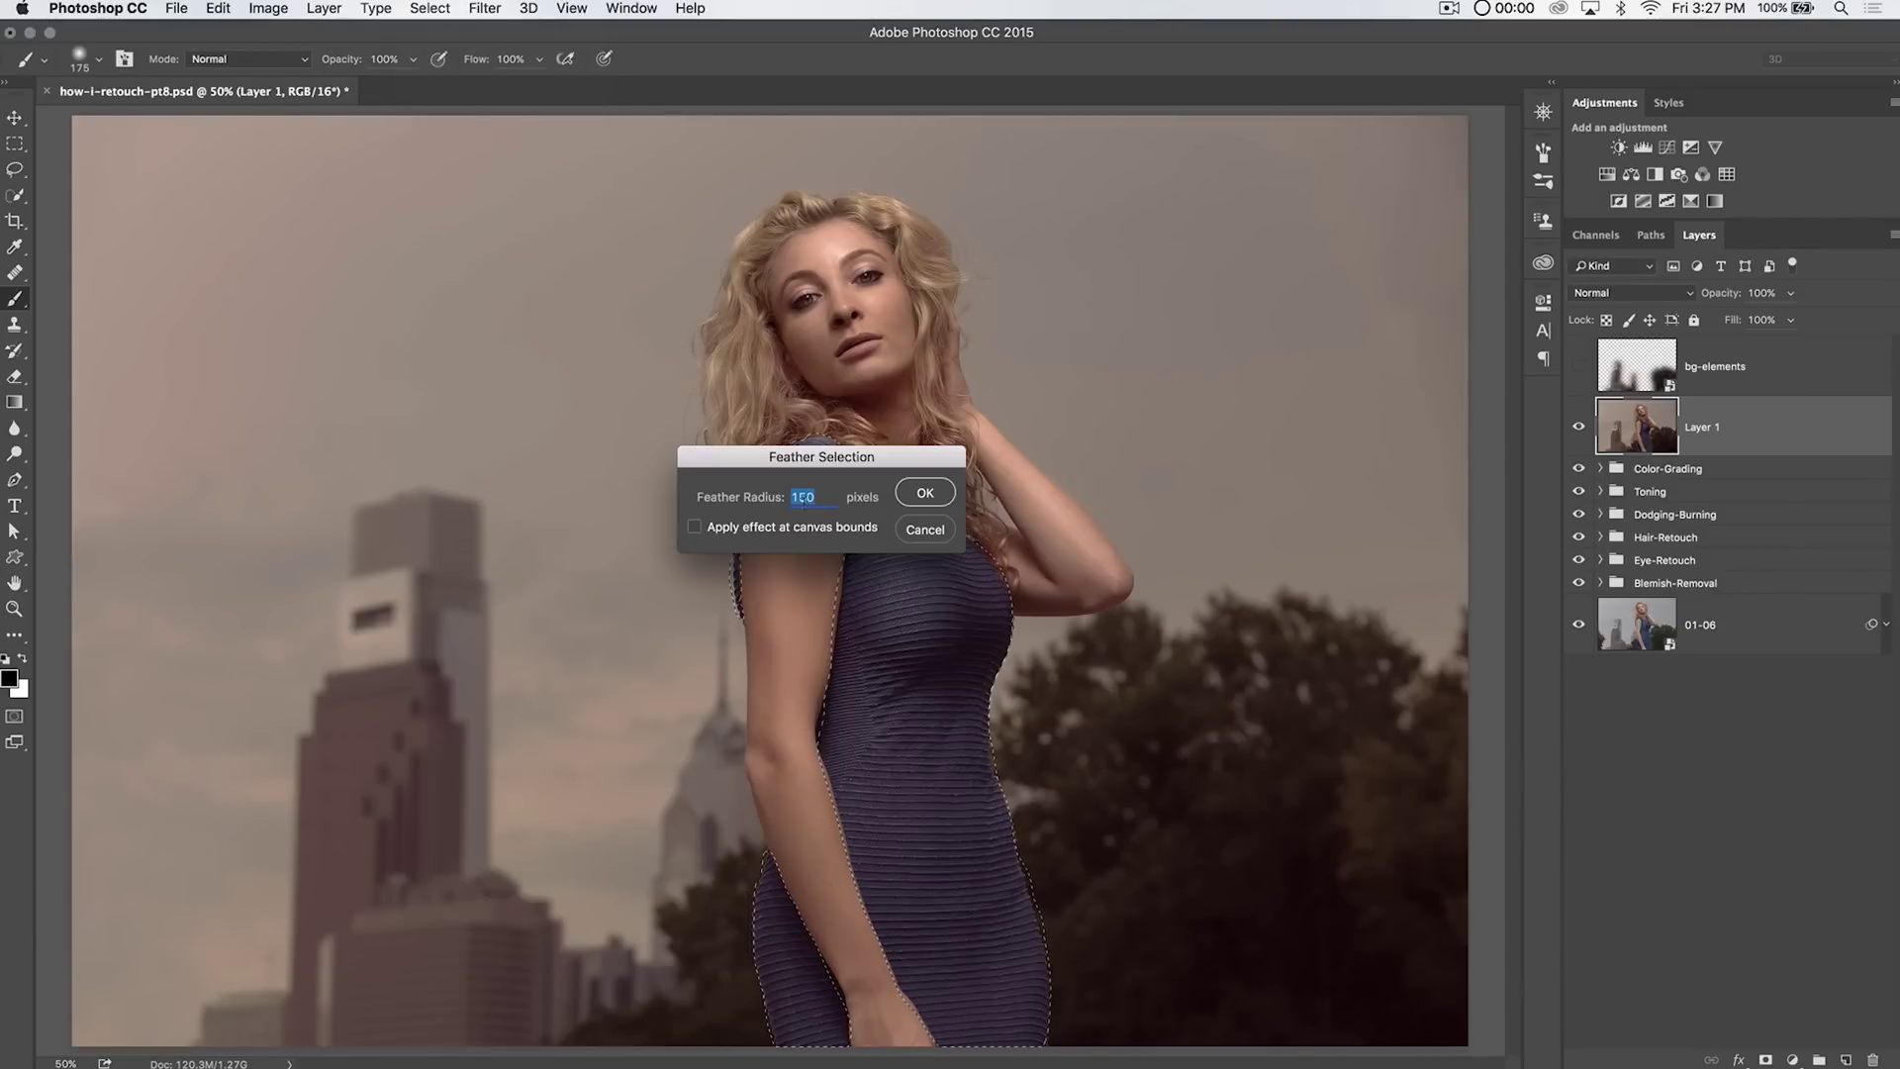
pyautogui.click(924, 492)
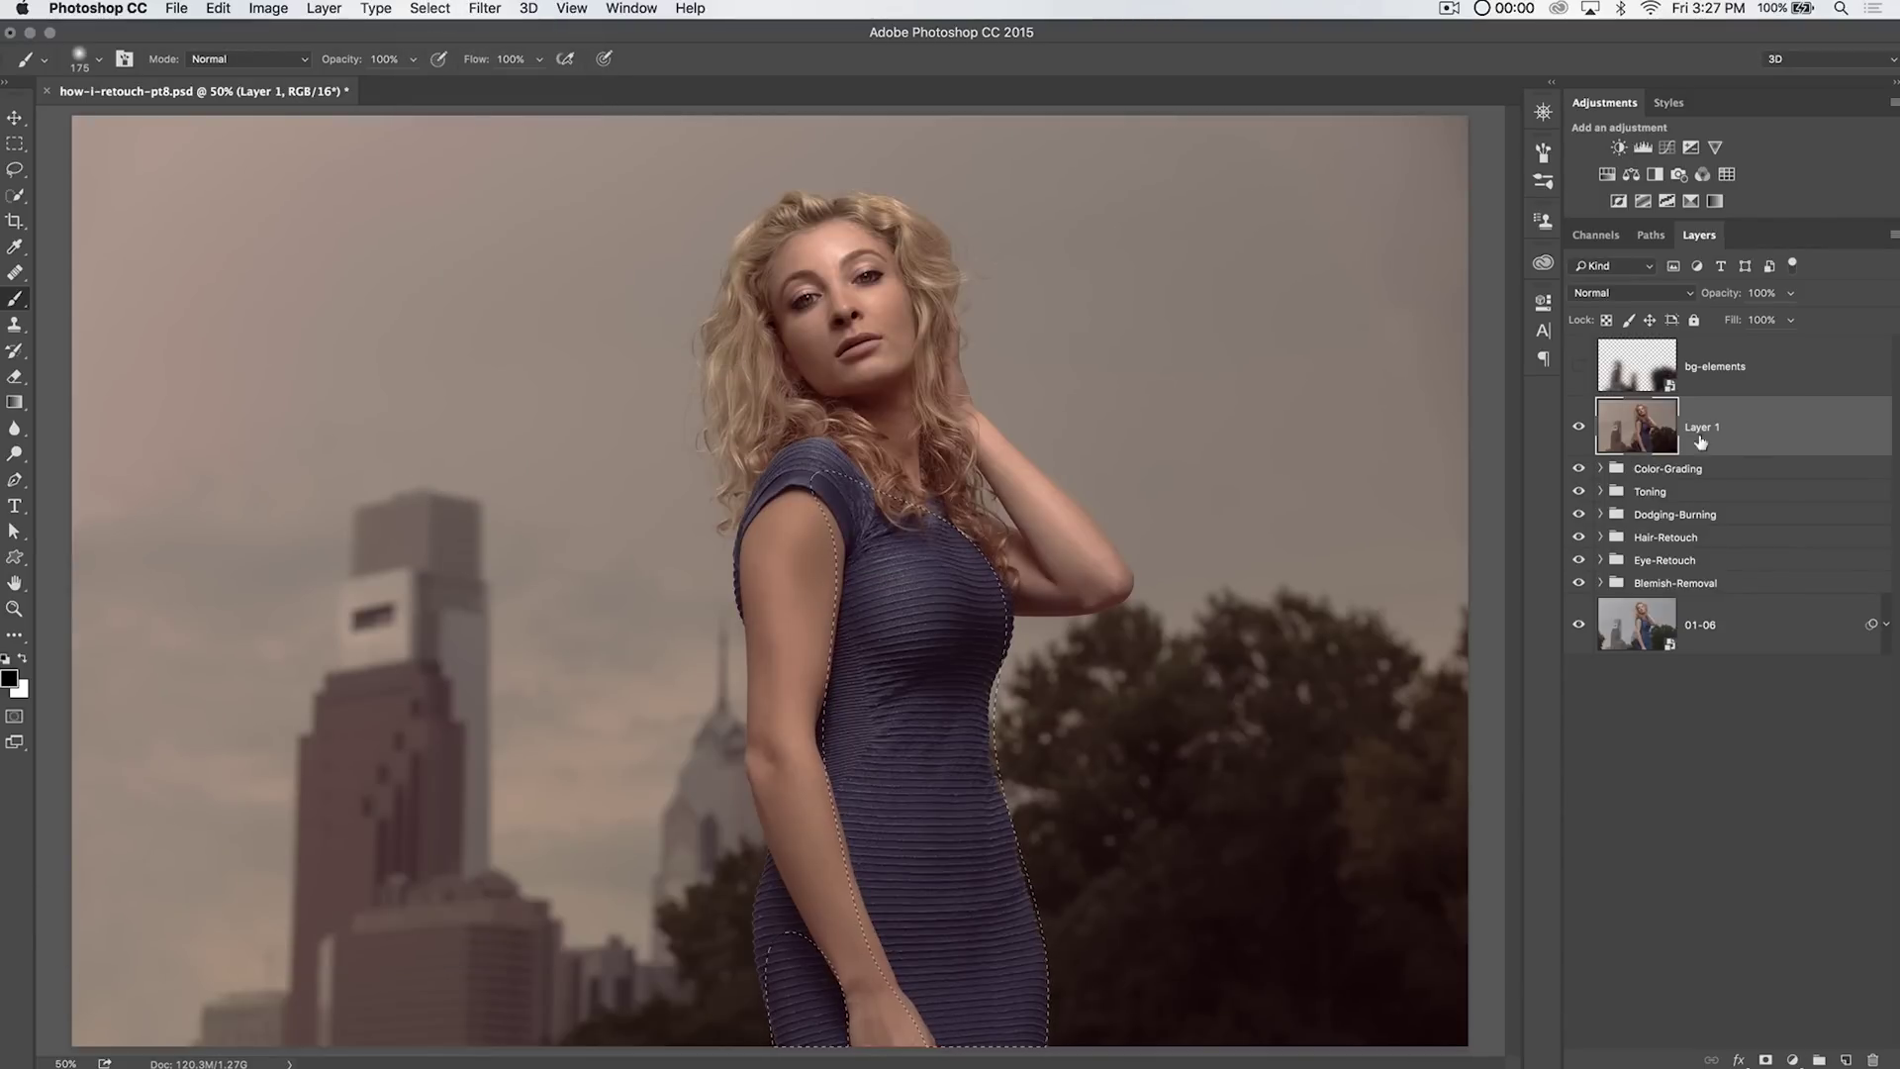
pyautogui.press('super+j')
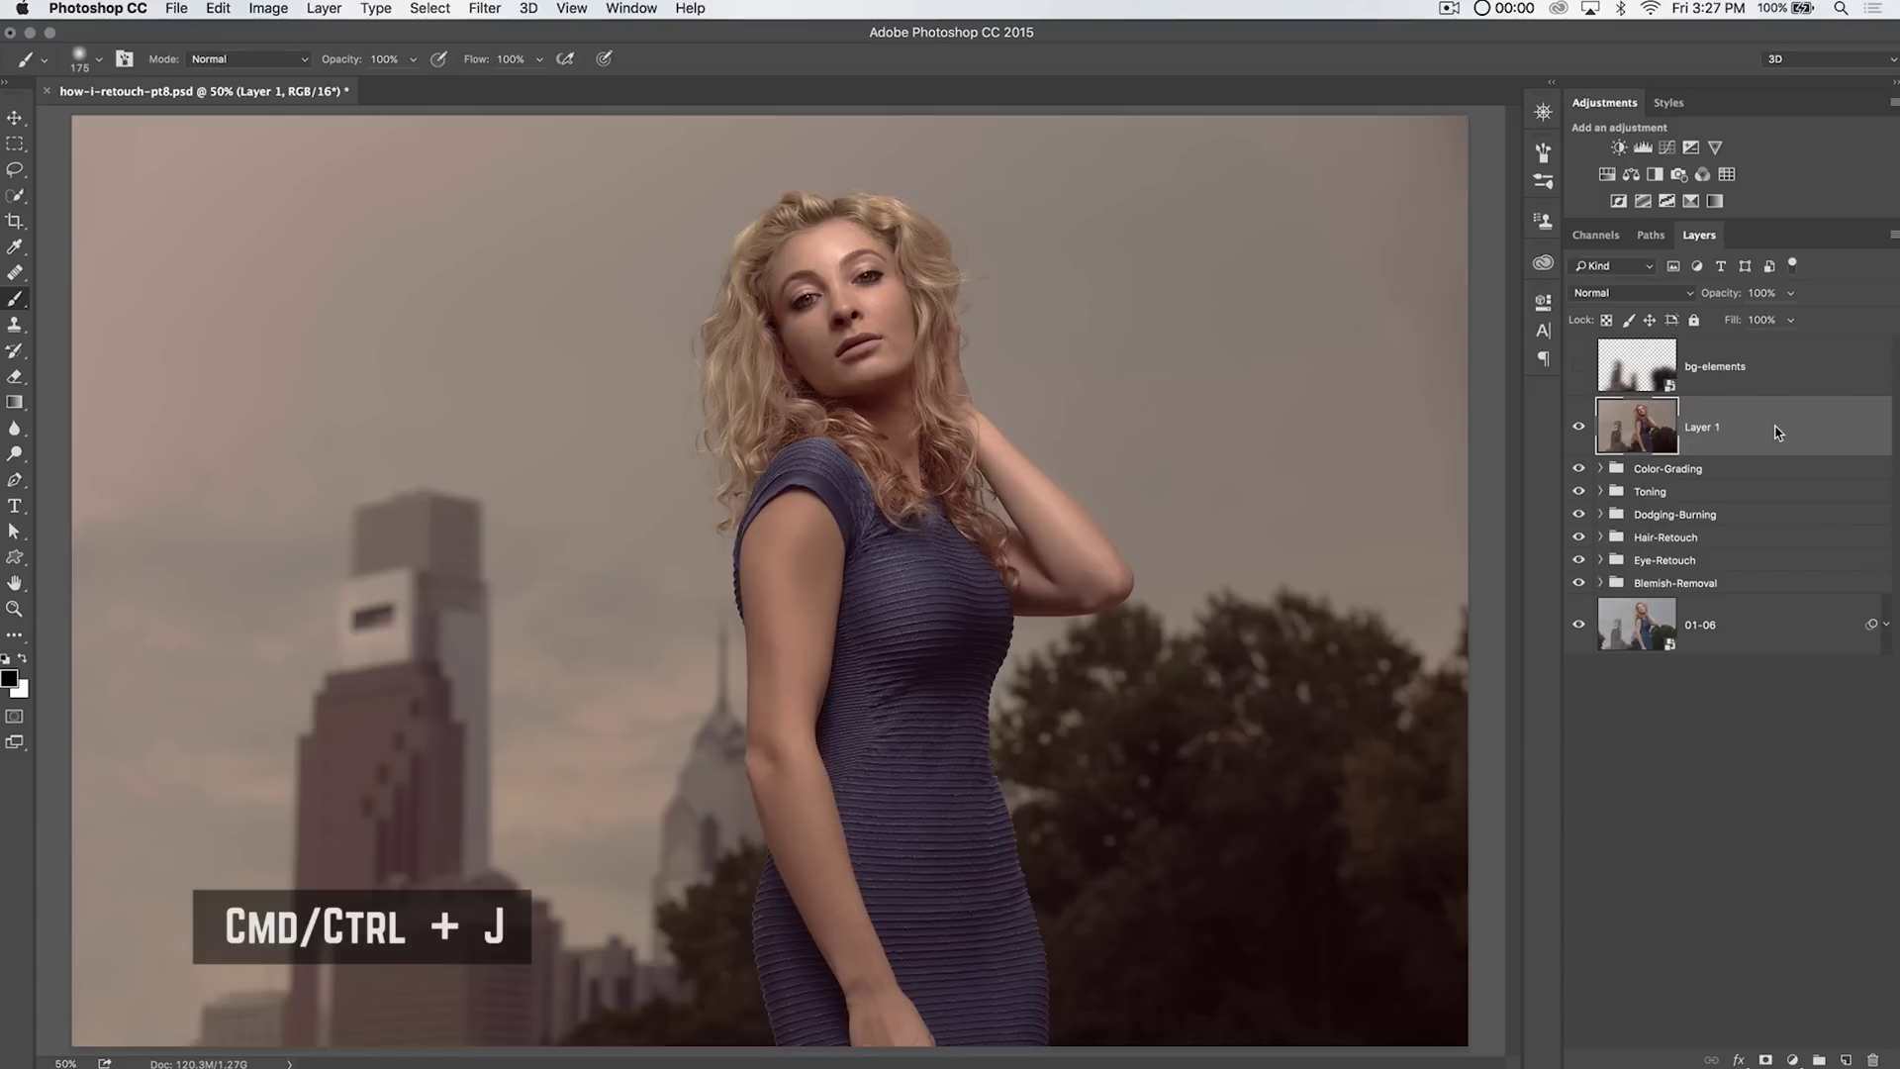
# Move the copied dress layer above bg-elements and rename it as dress.
pyautogui.moveTo(1647, 441); pyautogui.dragTo(1661, 343)
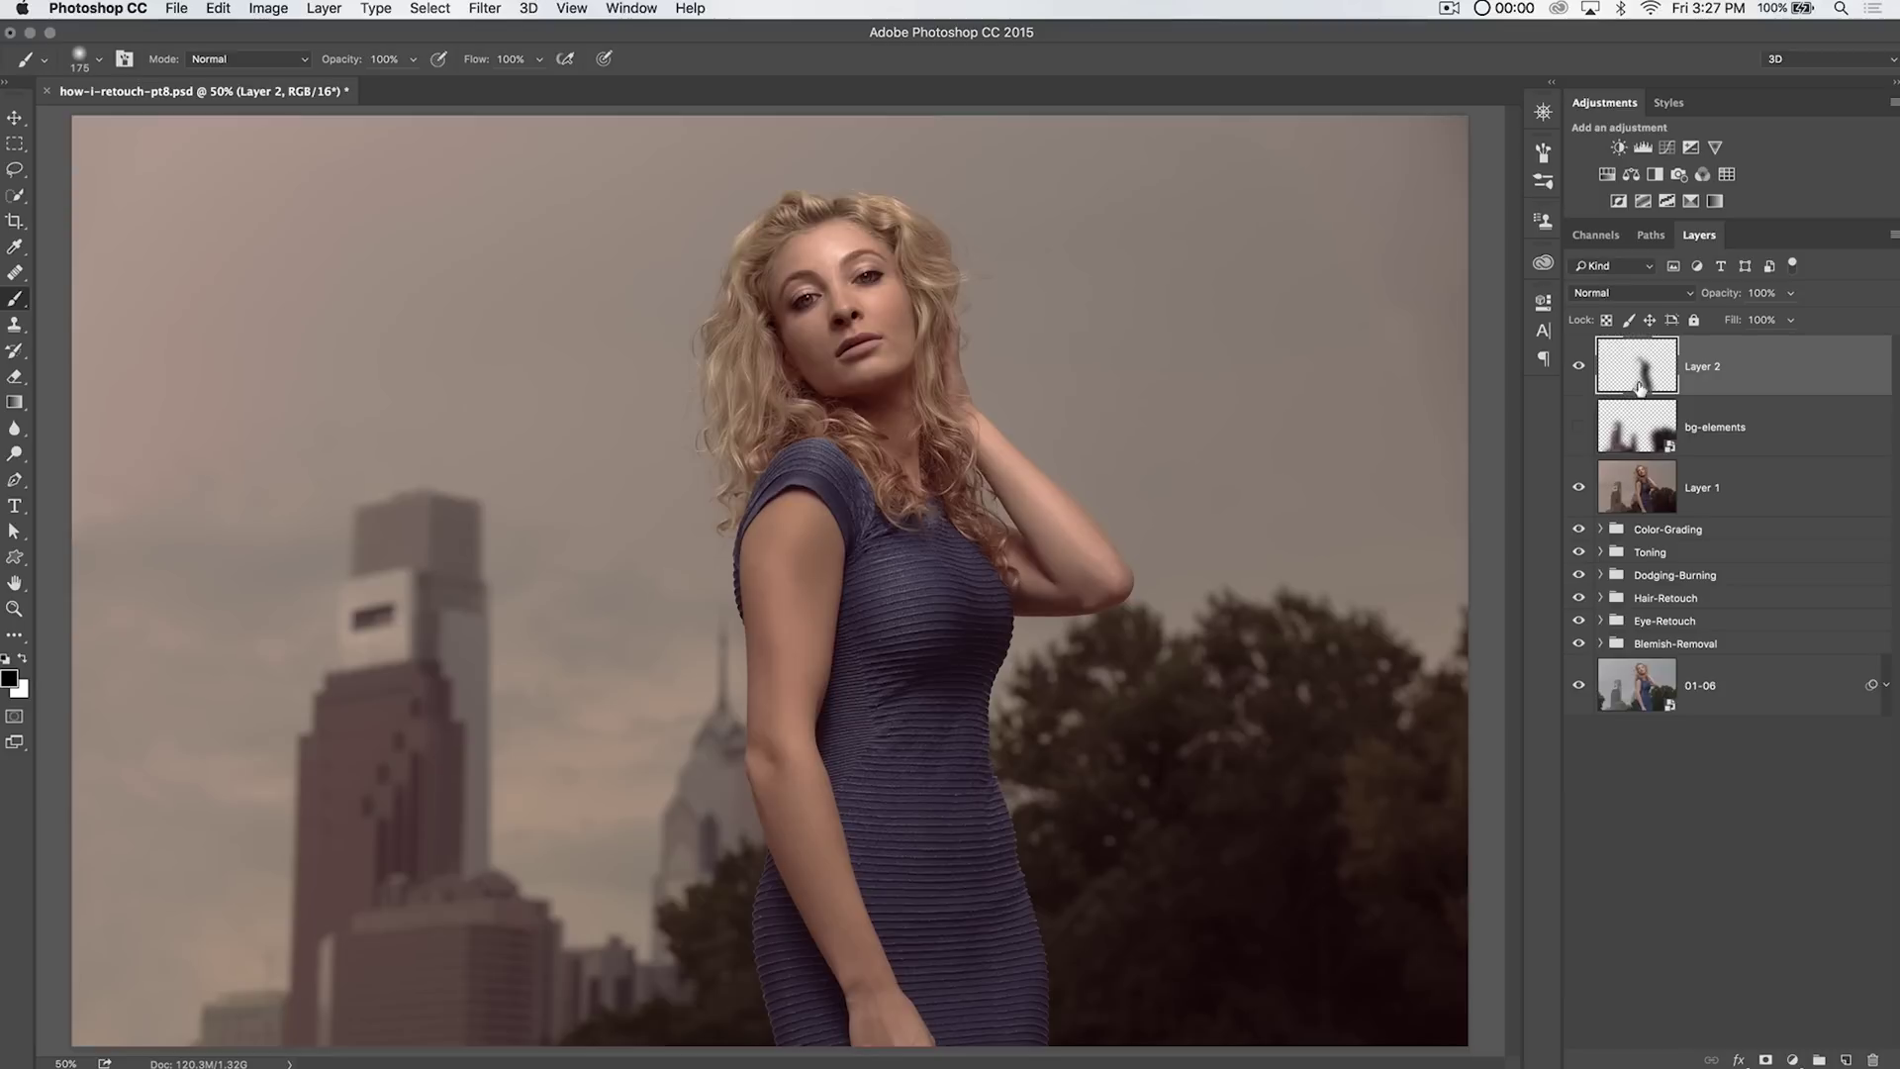
pyautogui.write('dress')
pyautogui.press('Return')
# Convert the dress layer to a Smart Object and hide it.
pyautogui.rightClick(1724, 371)
pyautogui.click(1562, 579)
pyautogui.click(1580, 368)
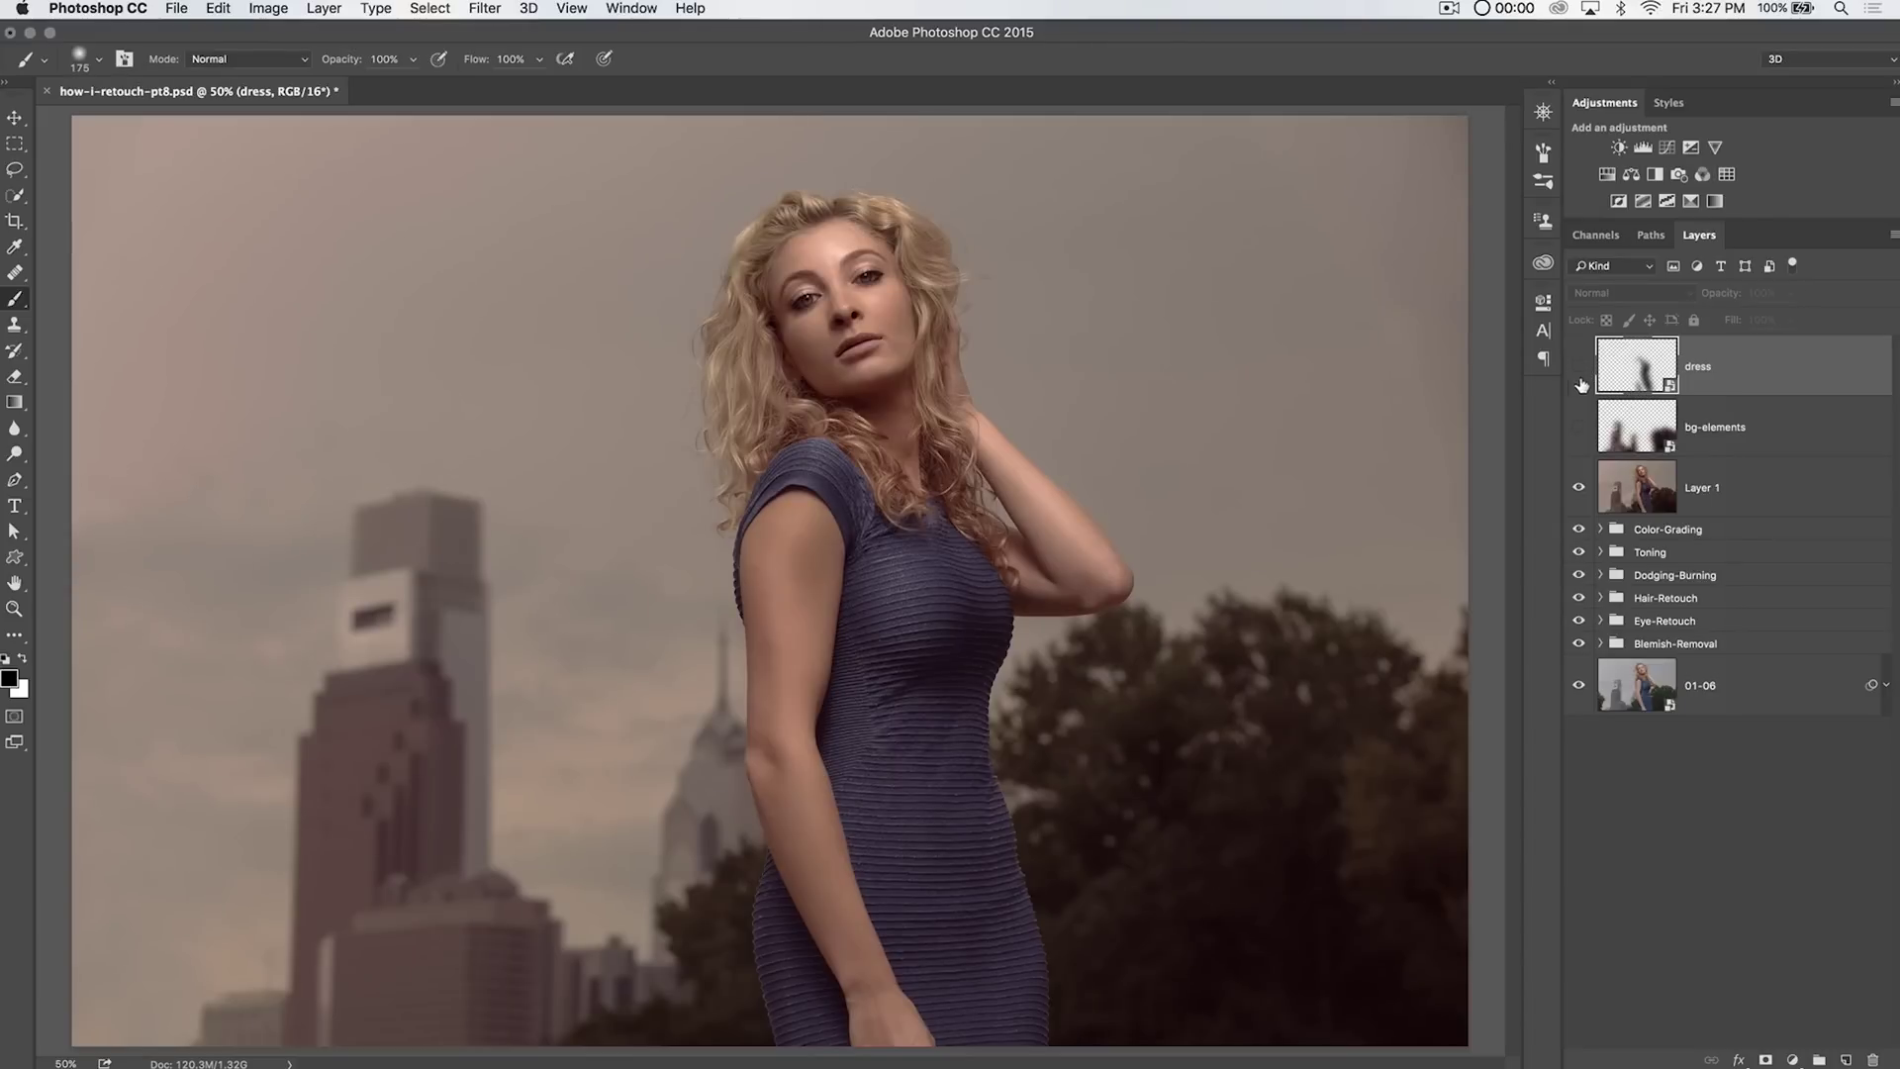
# Paint a Quick Mask over the skin of both arms on Layer 1.
pyautogui.click(1628, 490)
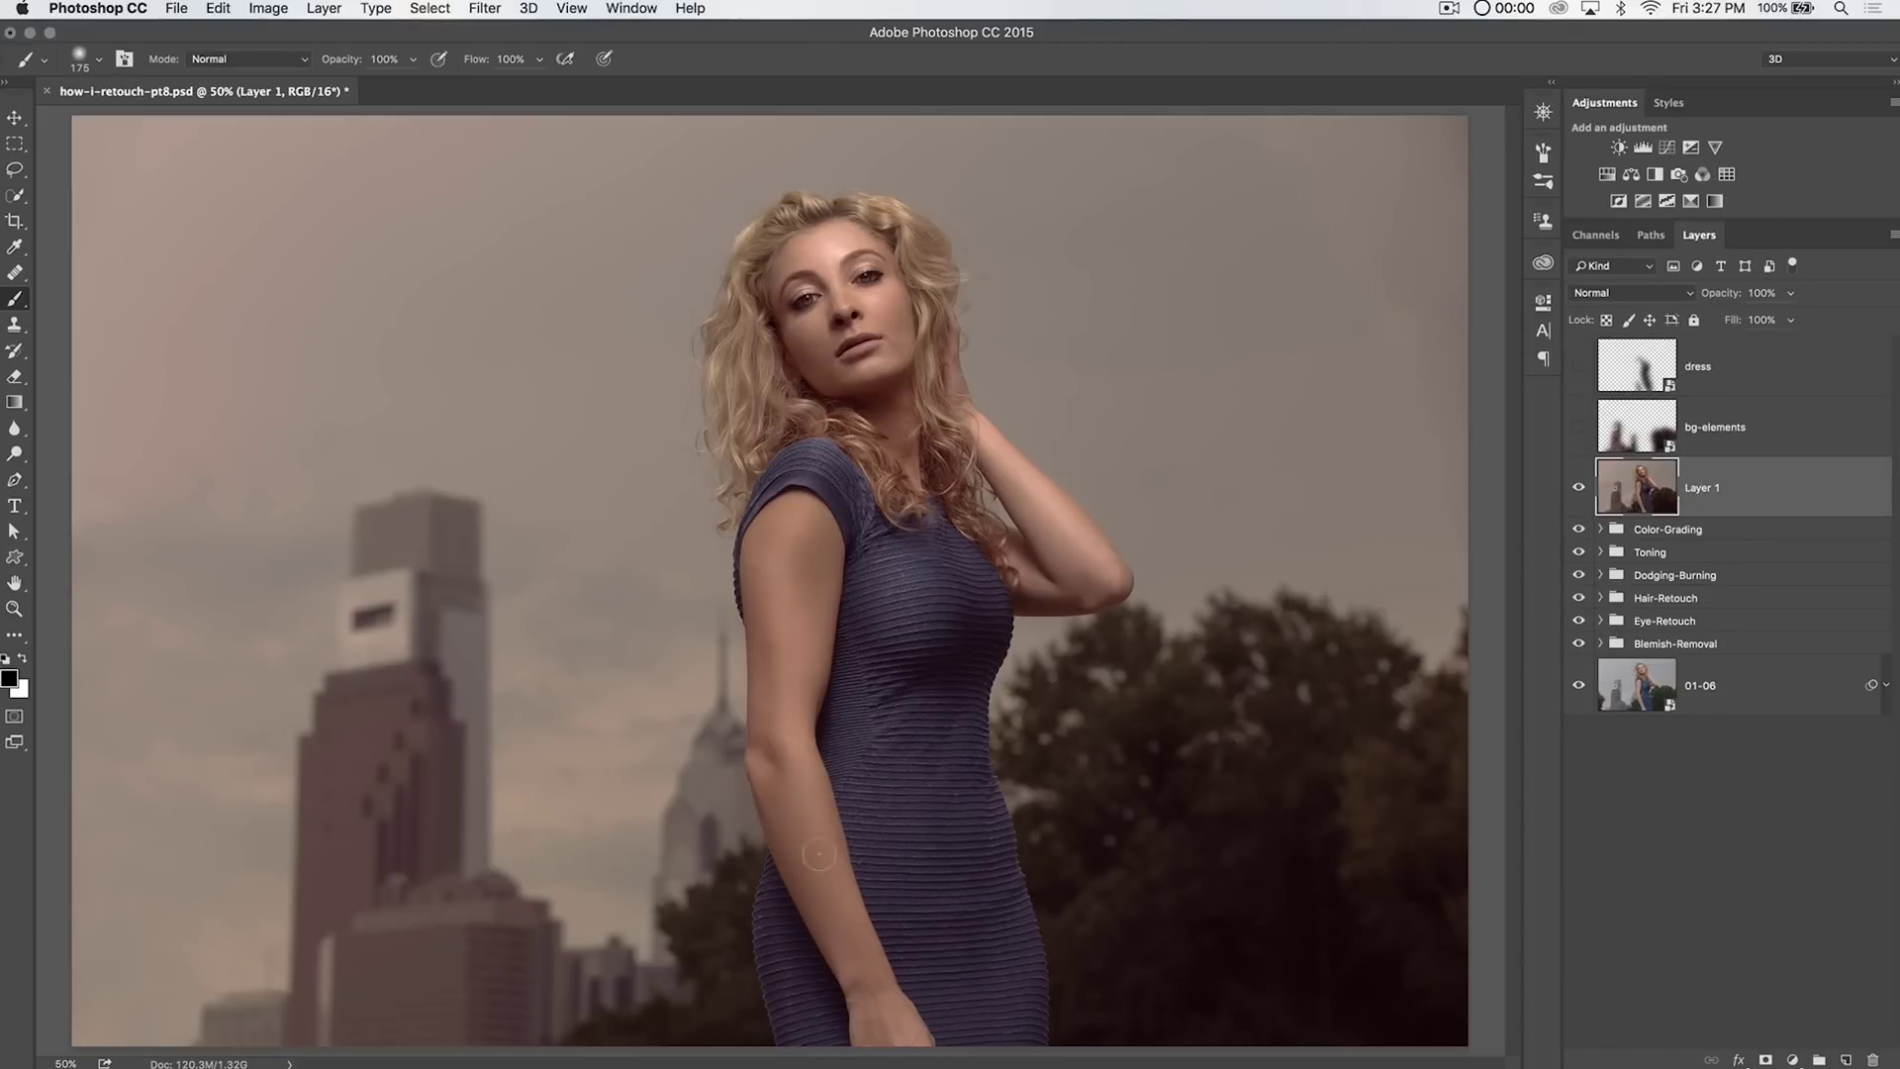
pyautogui.press('q')
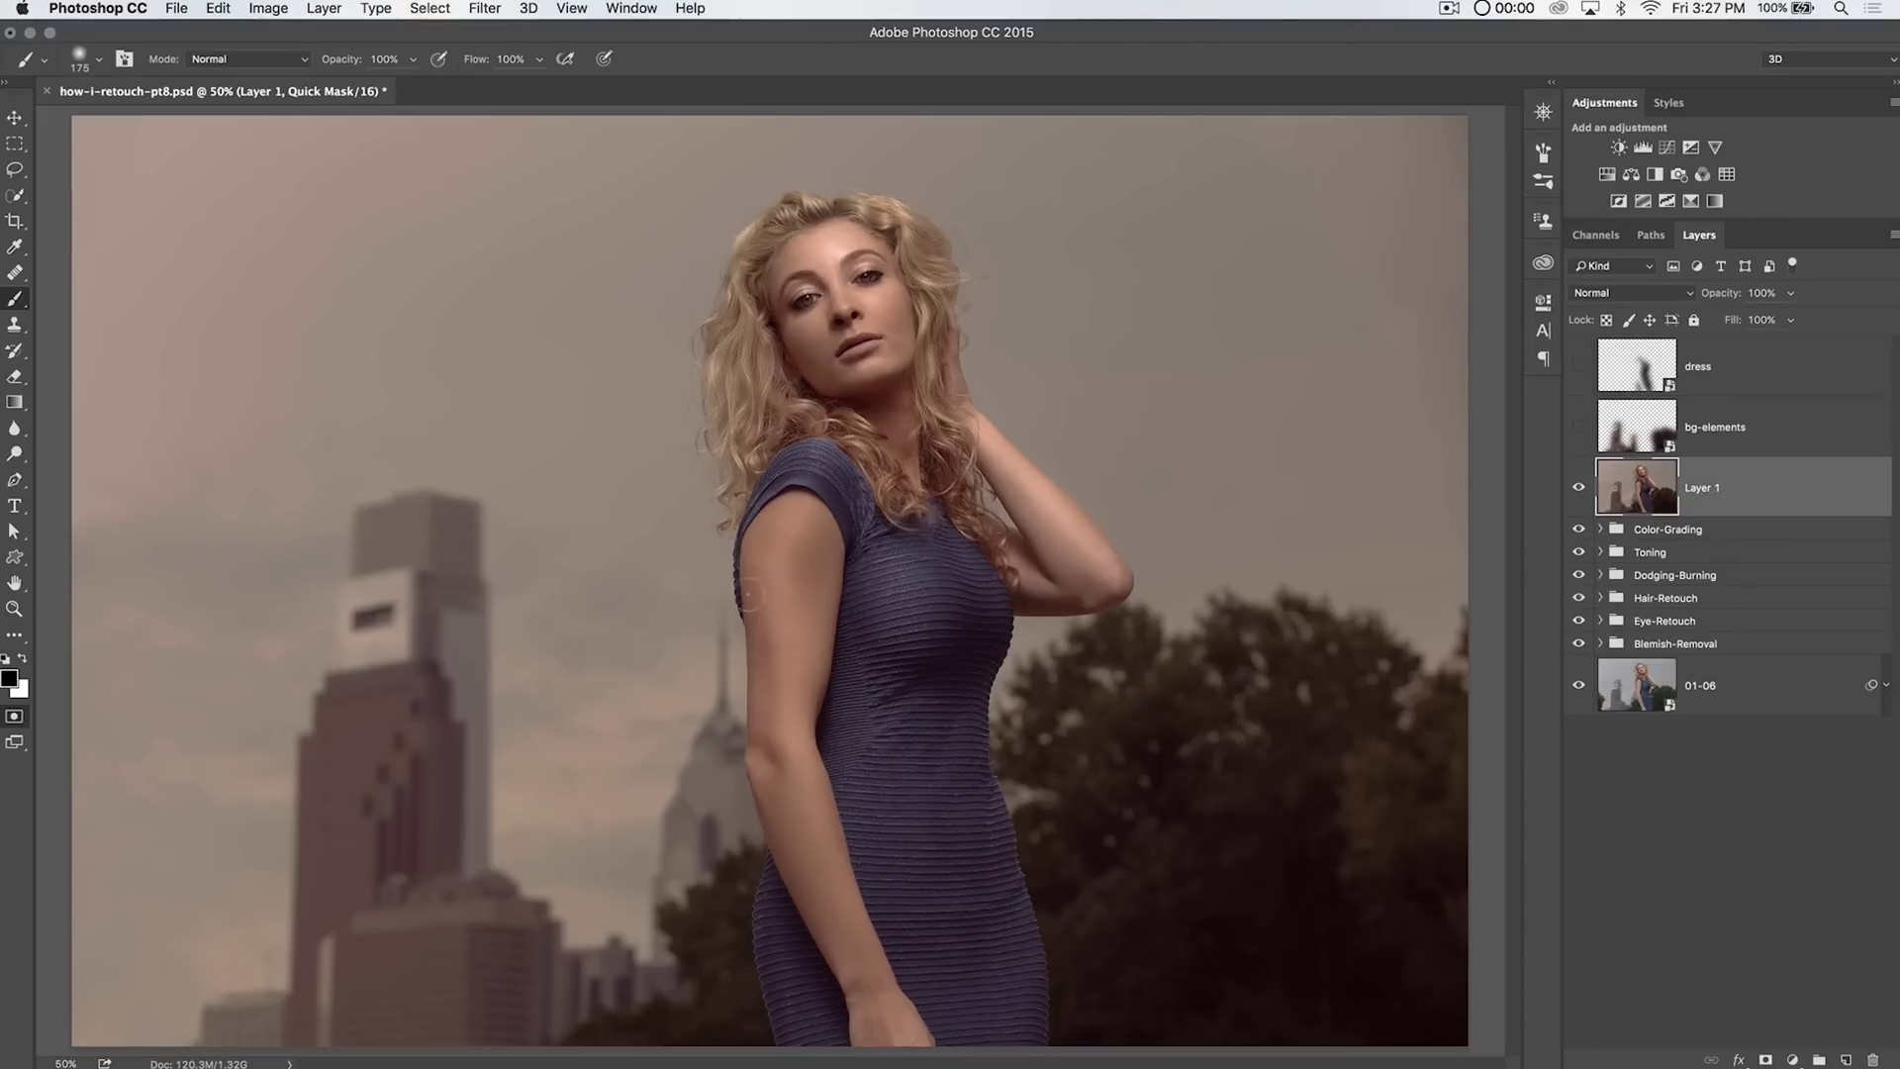
pyautogui.moveTo(772, 551)
pyautogui.mouseDown()
pyautogui.moveTo(763, 582)
pyautogui.moveTo(791, 513)
pyautogui.moveTo(817, 524)
pyautogui.moveTo(796, 693)
pyautogui.moveTo(767, 683)
pyautogui.moveTo(777, 754)
pyautogui.moveTo(865, 1034)
pyautogui.moveTo(926, 1037)
pyautogui.mouseUp()
pyautogui.moveTo(865, 940); pyautogui.dragTo(801, 727)
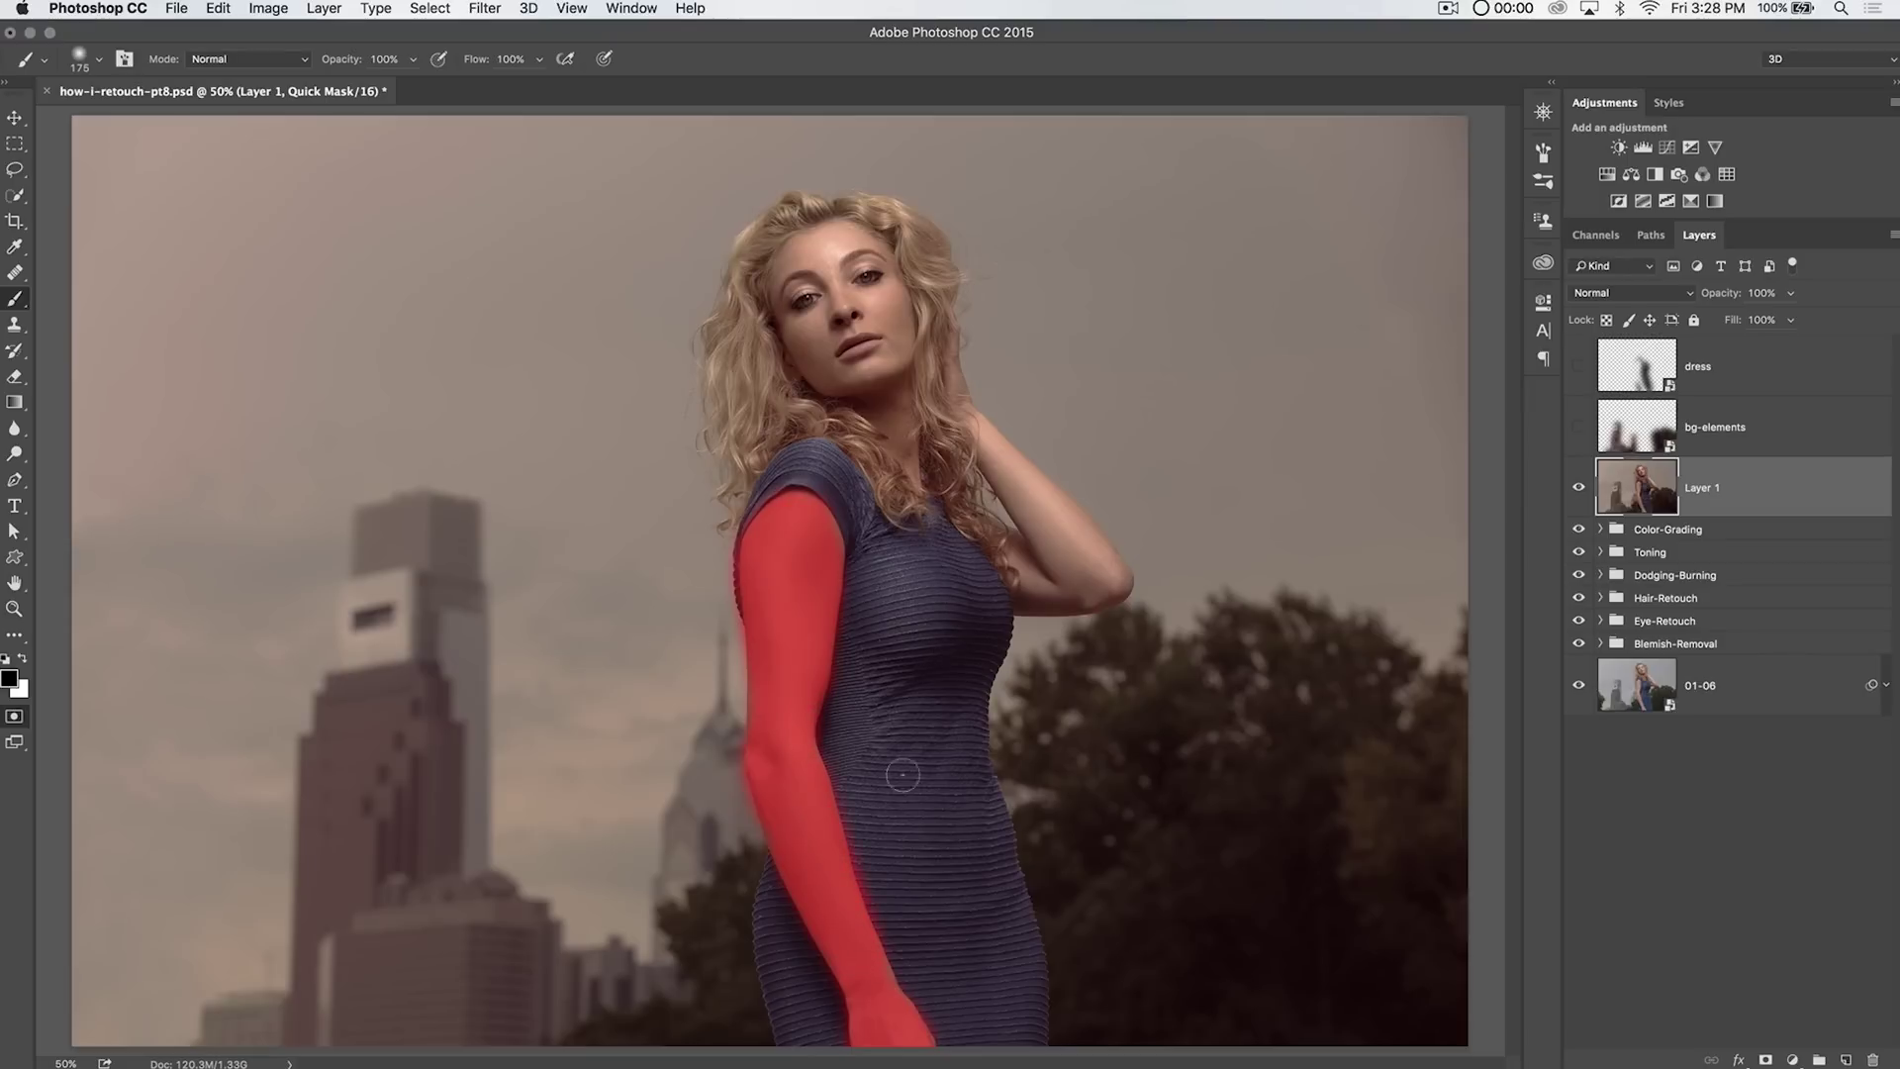
pyautogui.moveTo(985, 430)
pyautogui.mouseDown()
pyautogui.moveTo(1061, 579)
pyautogui.moveTo(1107, 576)
pyautogui.mouseUp()
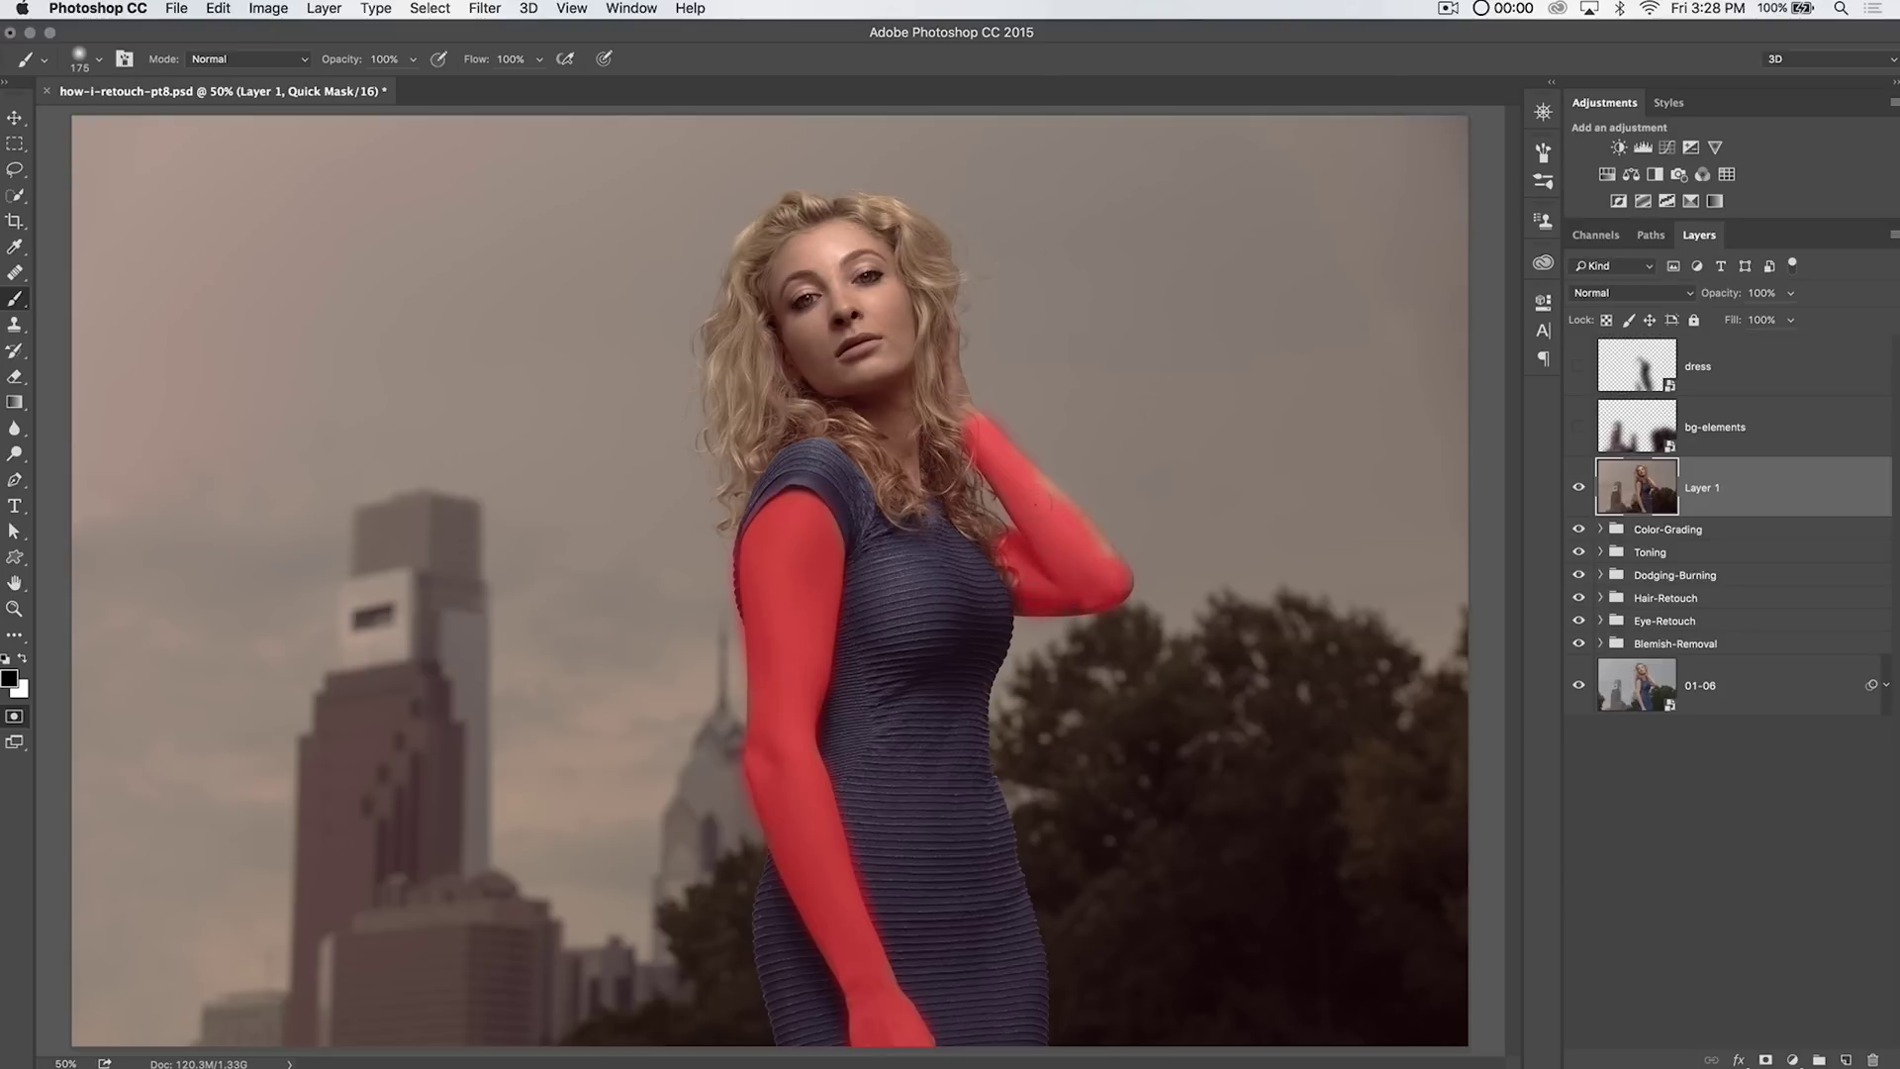
# Extend the Quick Mask over the face, neck and raised hand with a smaller brush and convert it to a selection.
pyautogui.press('[')
pyautogui.press('[')
pyautogui.press('[')
pyautogui.moveTo(879, 401)
pyautogui.mouseDown()
pyautogui.moveTo(907, 462)
pyautogui.moveTo(883, 404)
pyautogui.moveTo(811, 365)
pyautogui.moveTo(854, 375)
pyautogui.moveTo(787, 293)
pyautogui.moveTo(796, 249)
pyautogui.moveTo(866, 251)
pyautogui.moveTo(895, 313)
pyautogui.moveTo(888, 388)
pyautogui.moveTo(803, 308)
pyautogui.mouseUp()
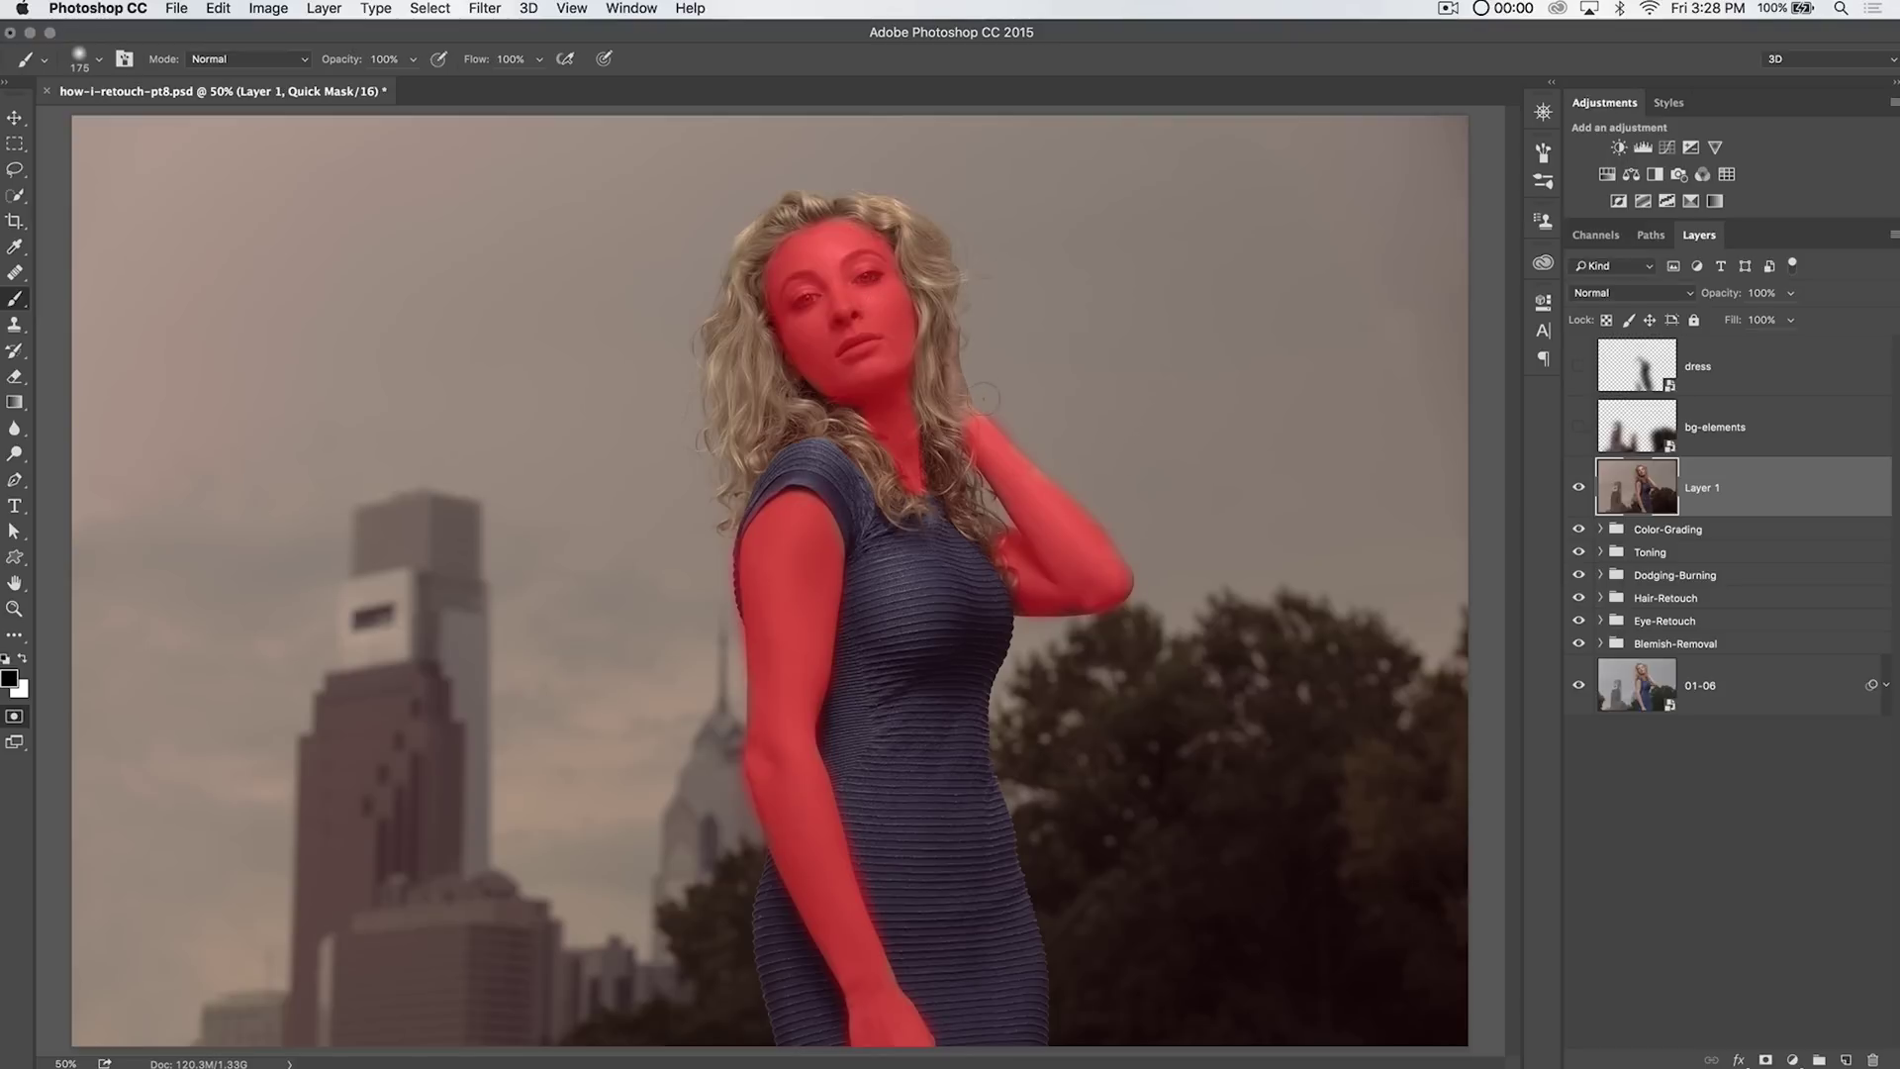
pyautogui.moveTo(953, 368); pyautogui.dragTo(952, 398)
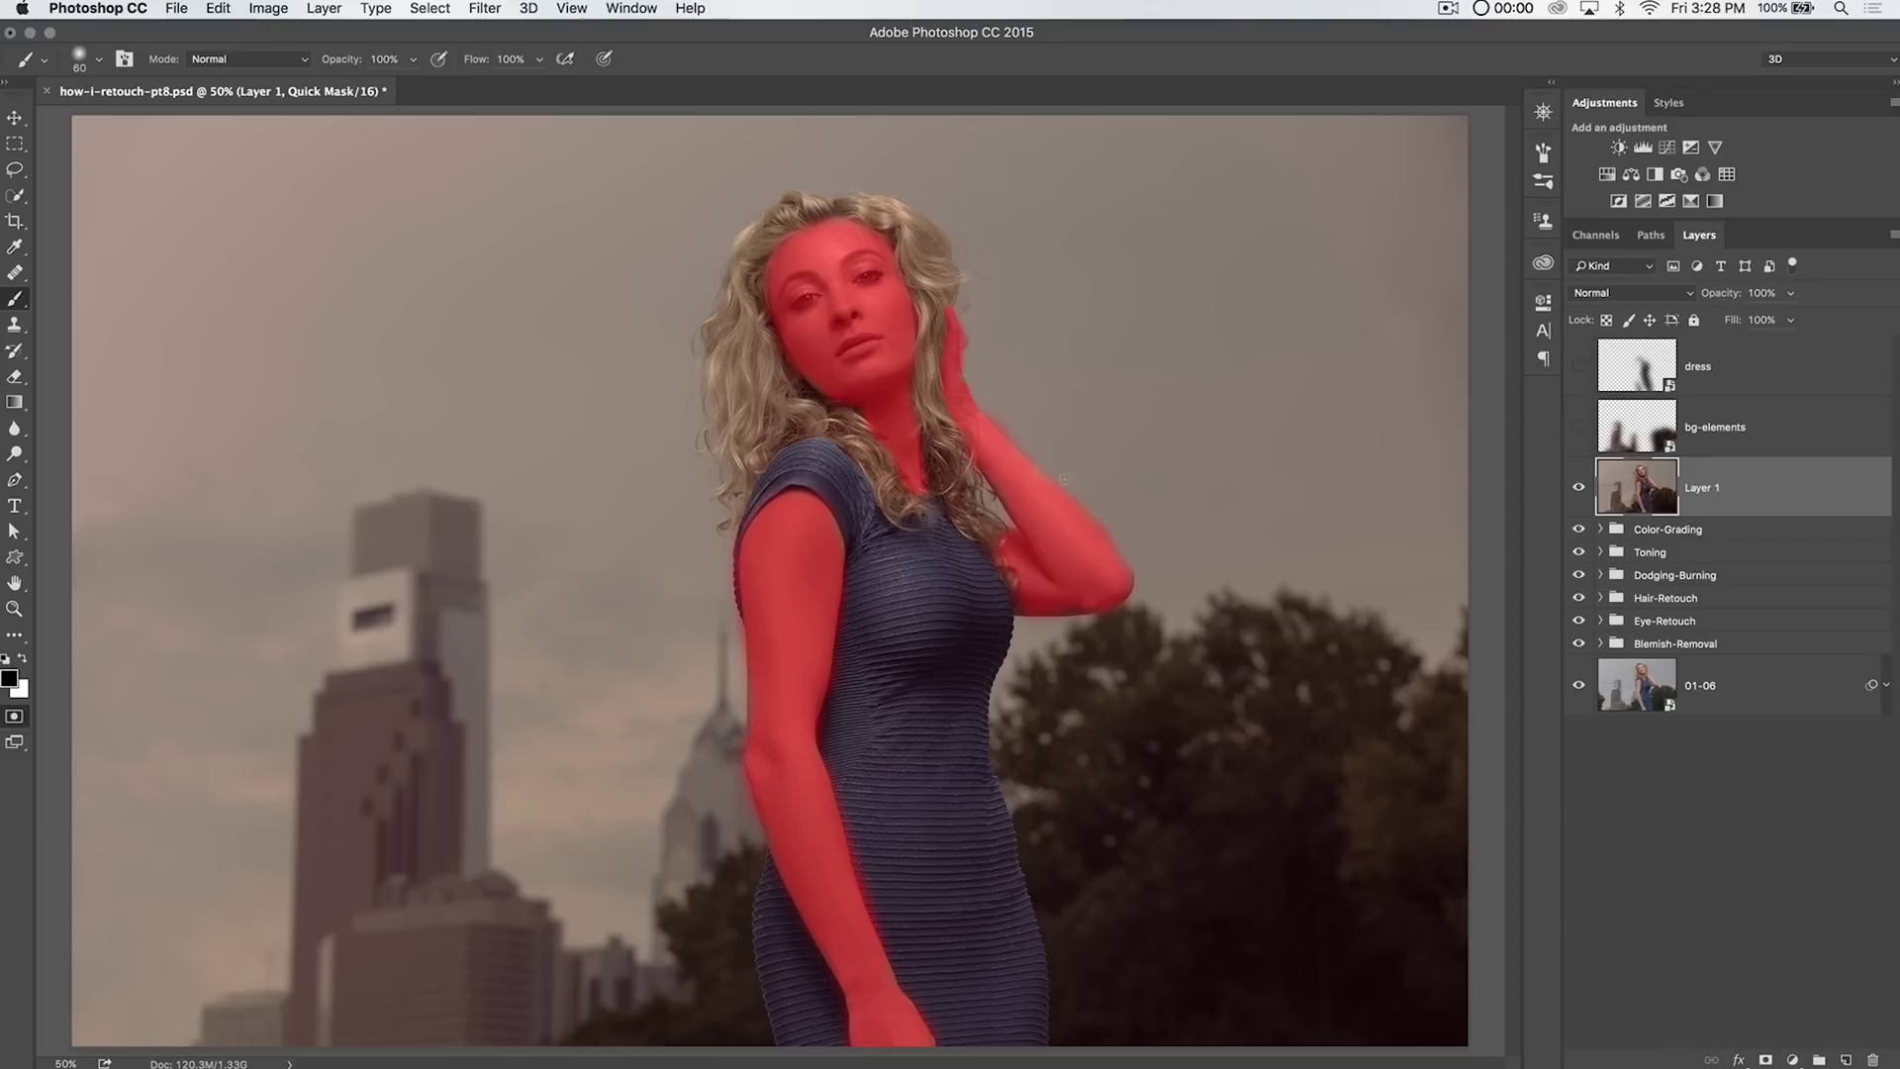
pyautogui.press('q')
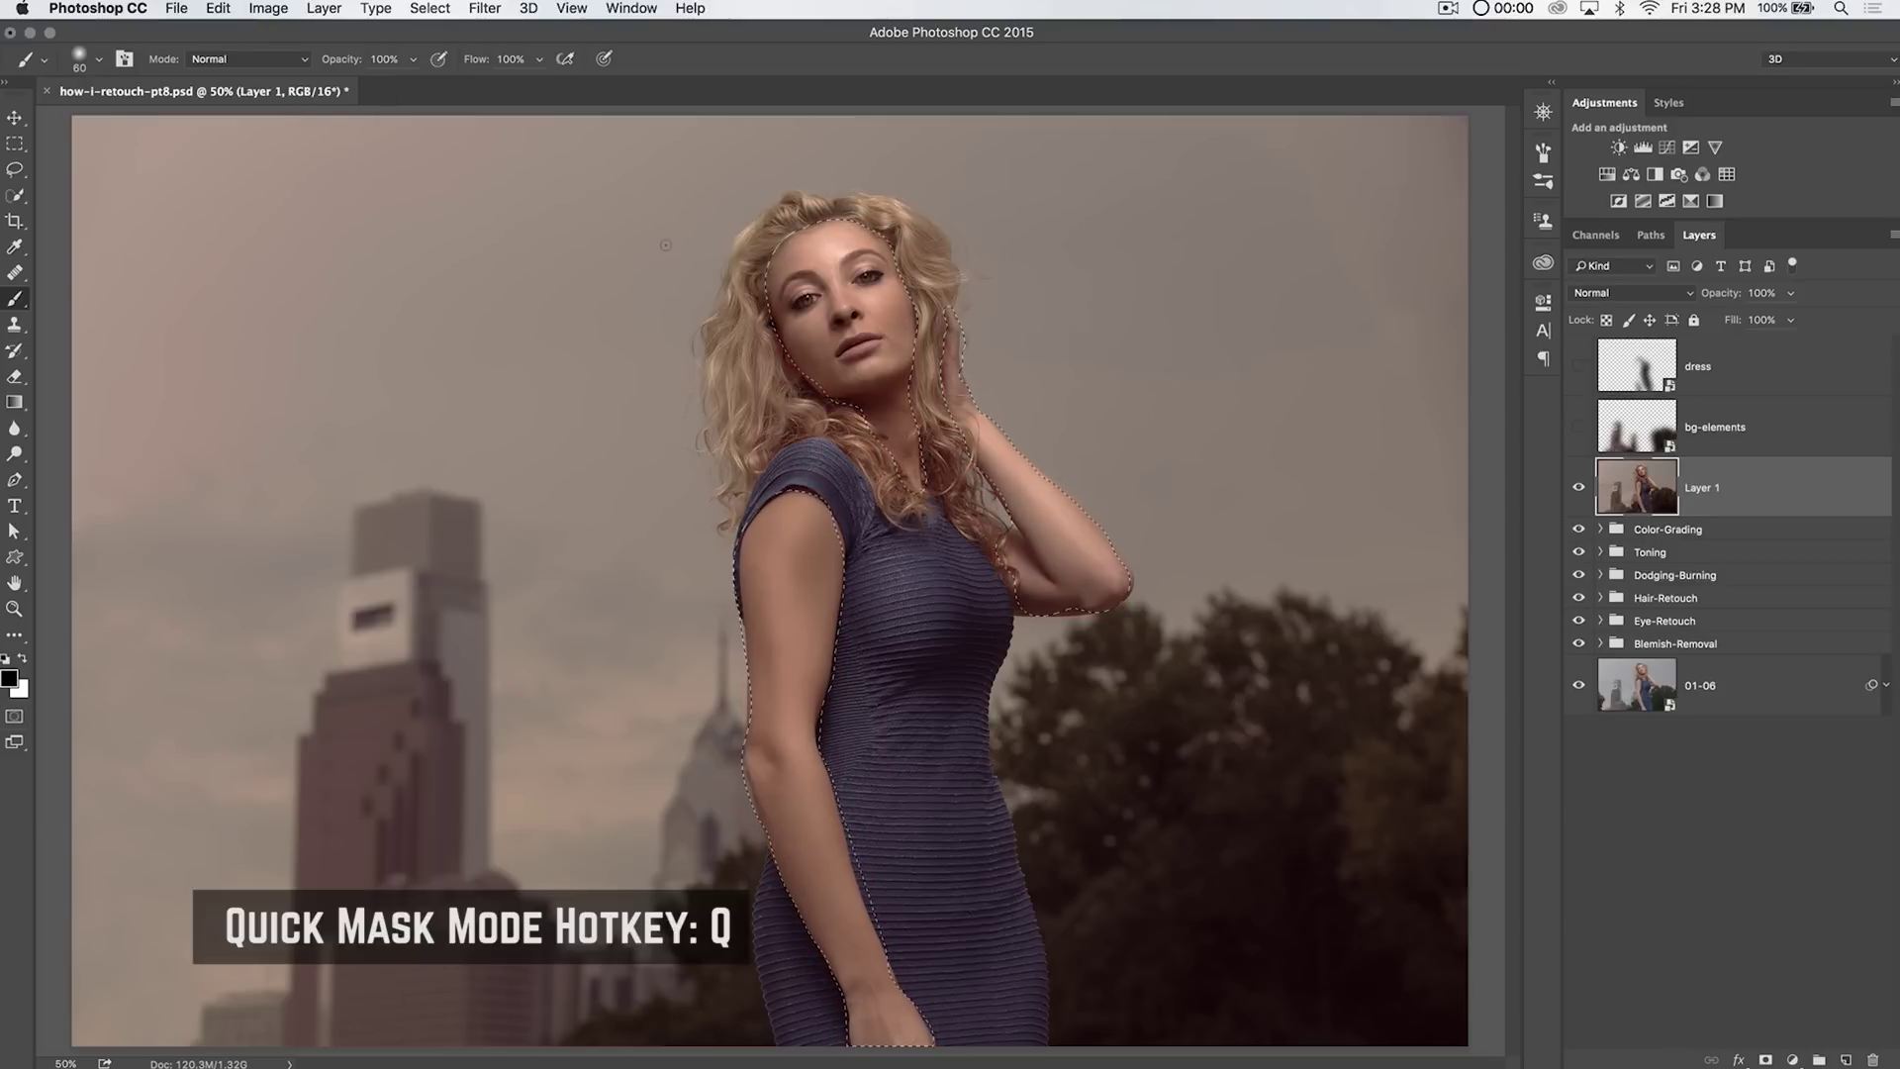
# Feather the skin selection and copy it from Layer 1 to a new layer.
pyautogui.hotkey('shift', 'F6')
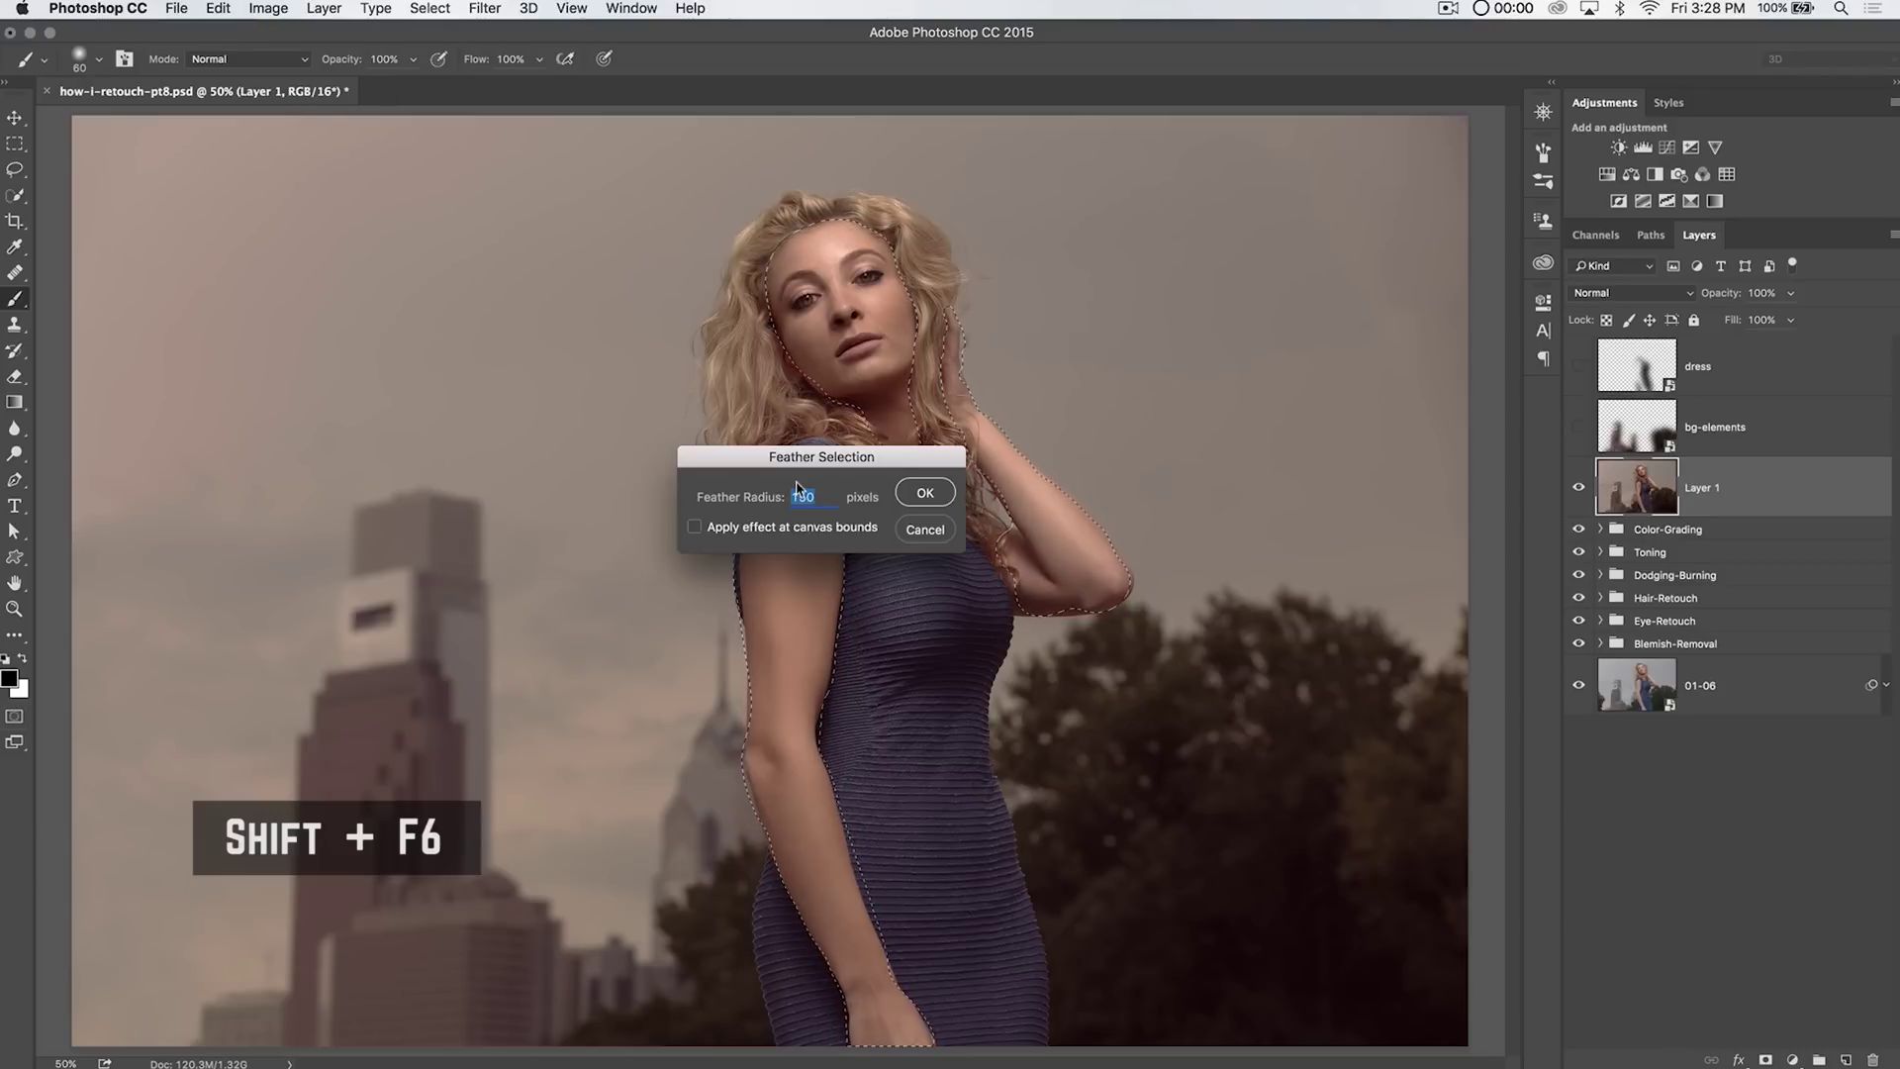
pyautogui.moveTo(792, 457); pyautogui.dragTo(522, 366)
pyautogui.click(656, 402)
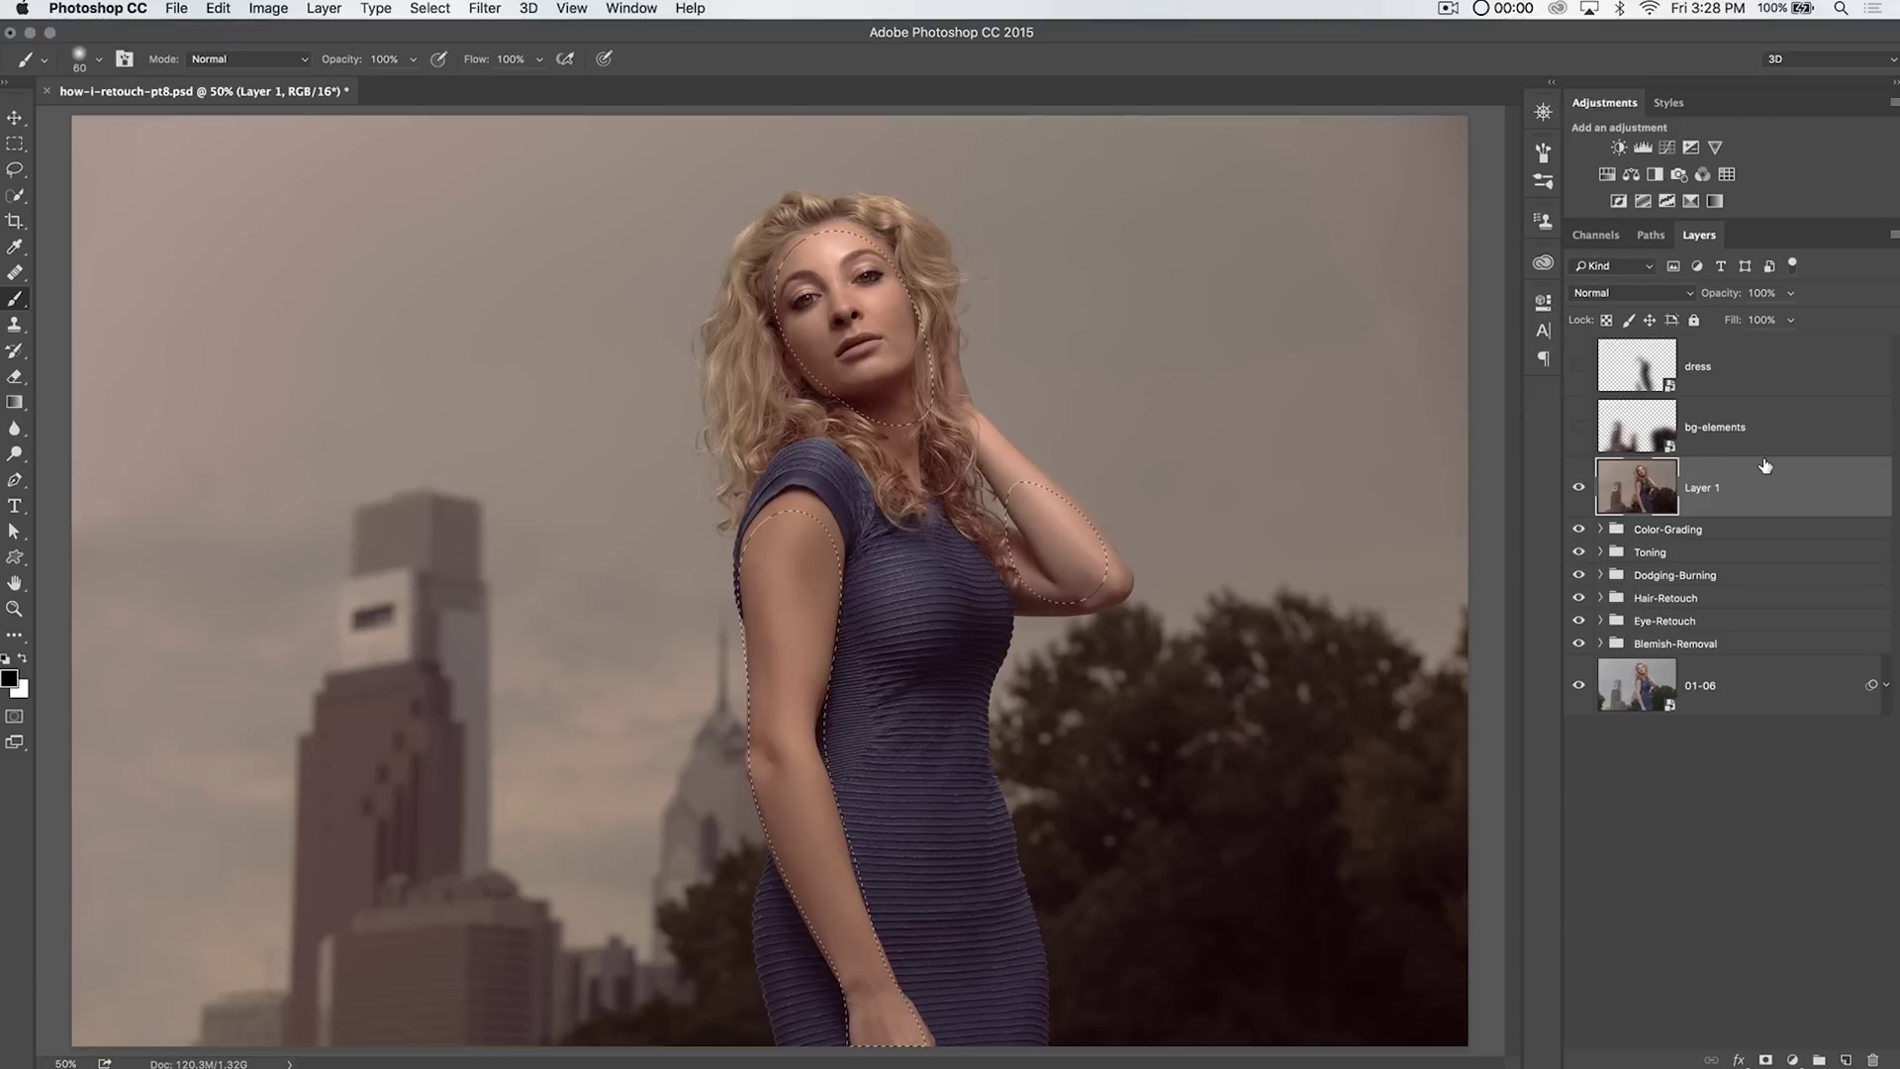
pyautogui.press('super+j')
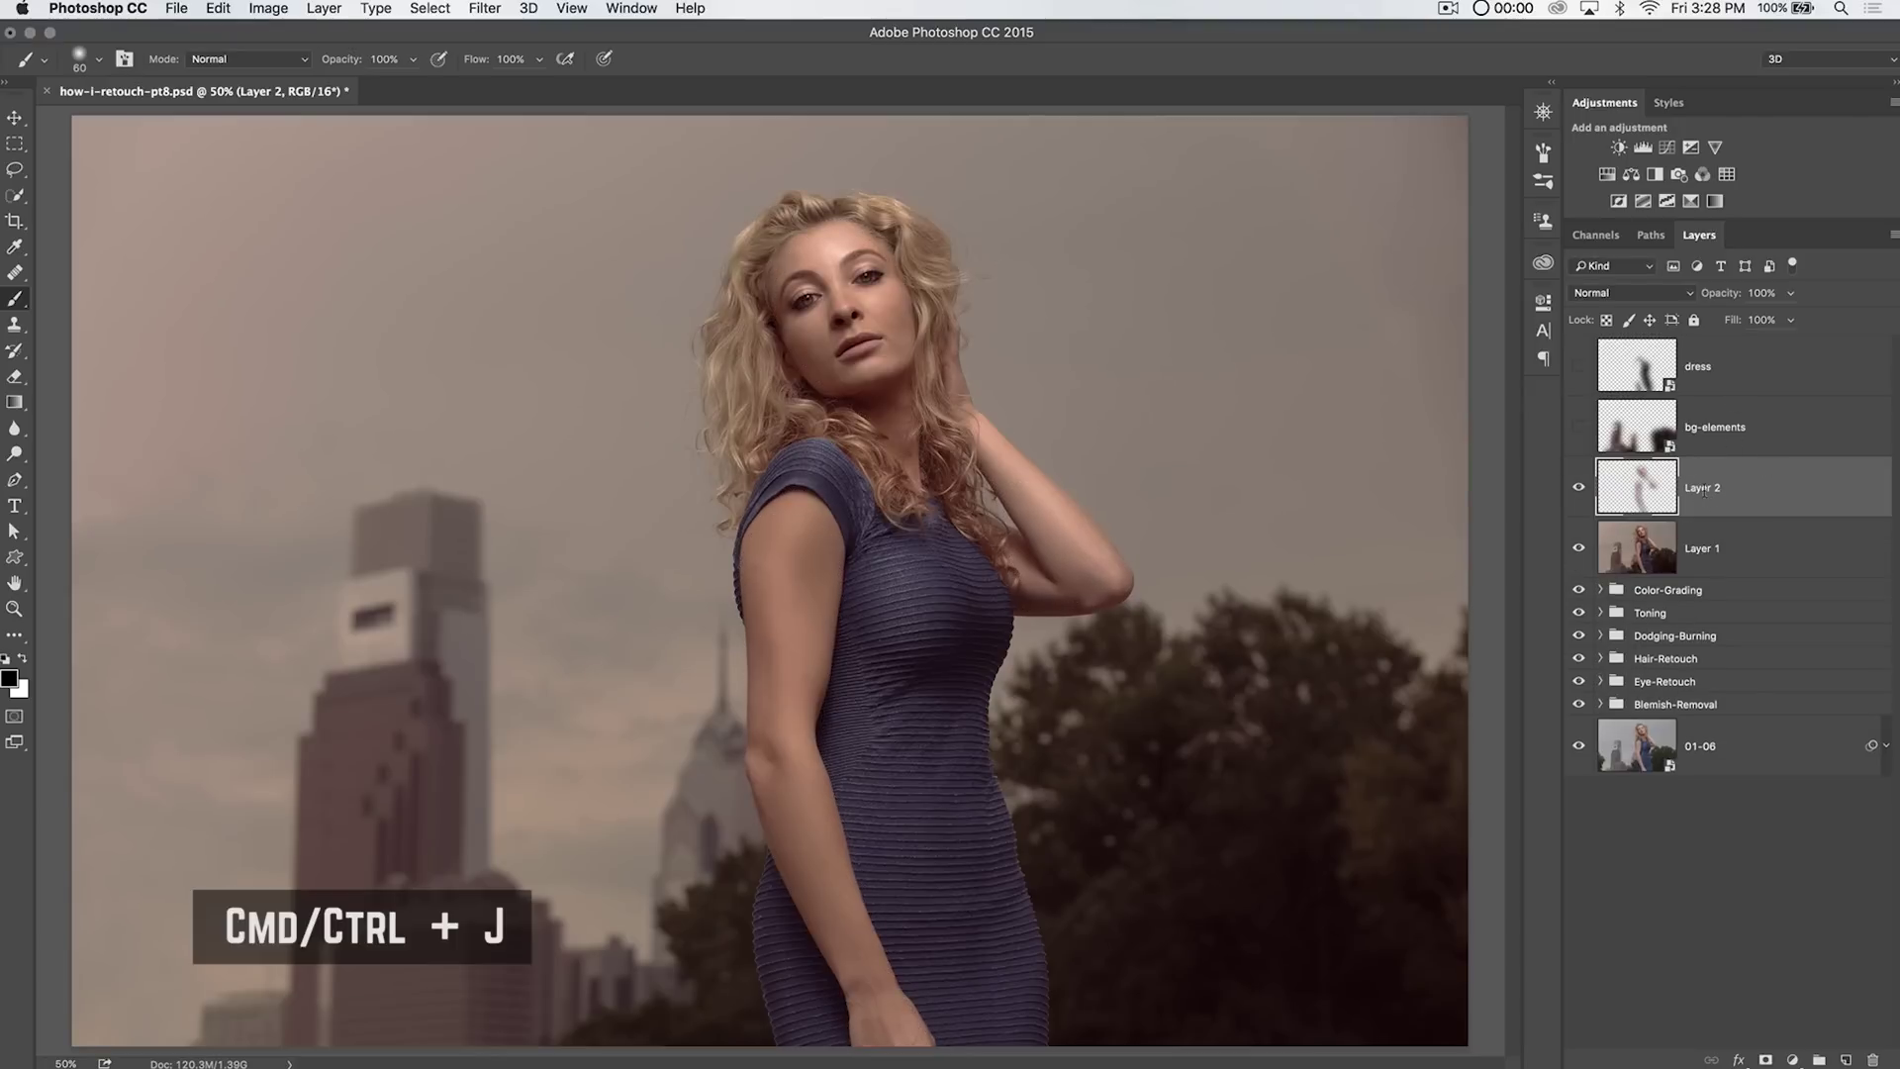
# Rename the copied skin layer as skin-tones and move it above the dress layer.
pyautogui.write('skin-tones')
pyautogui.press('Return')
pyautogui.moveTo(1685, 451); pyautogui.dragTo(1752, 346)
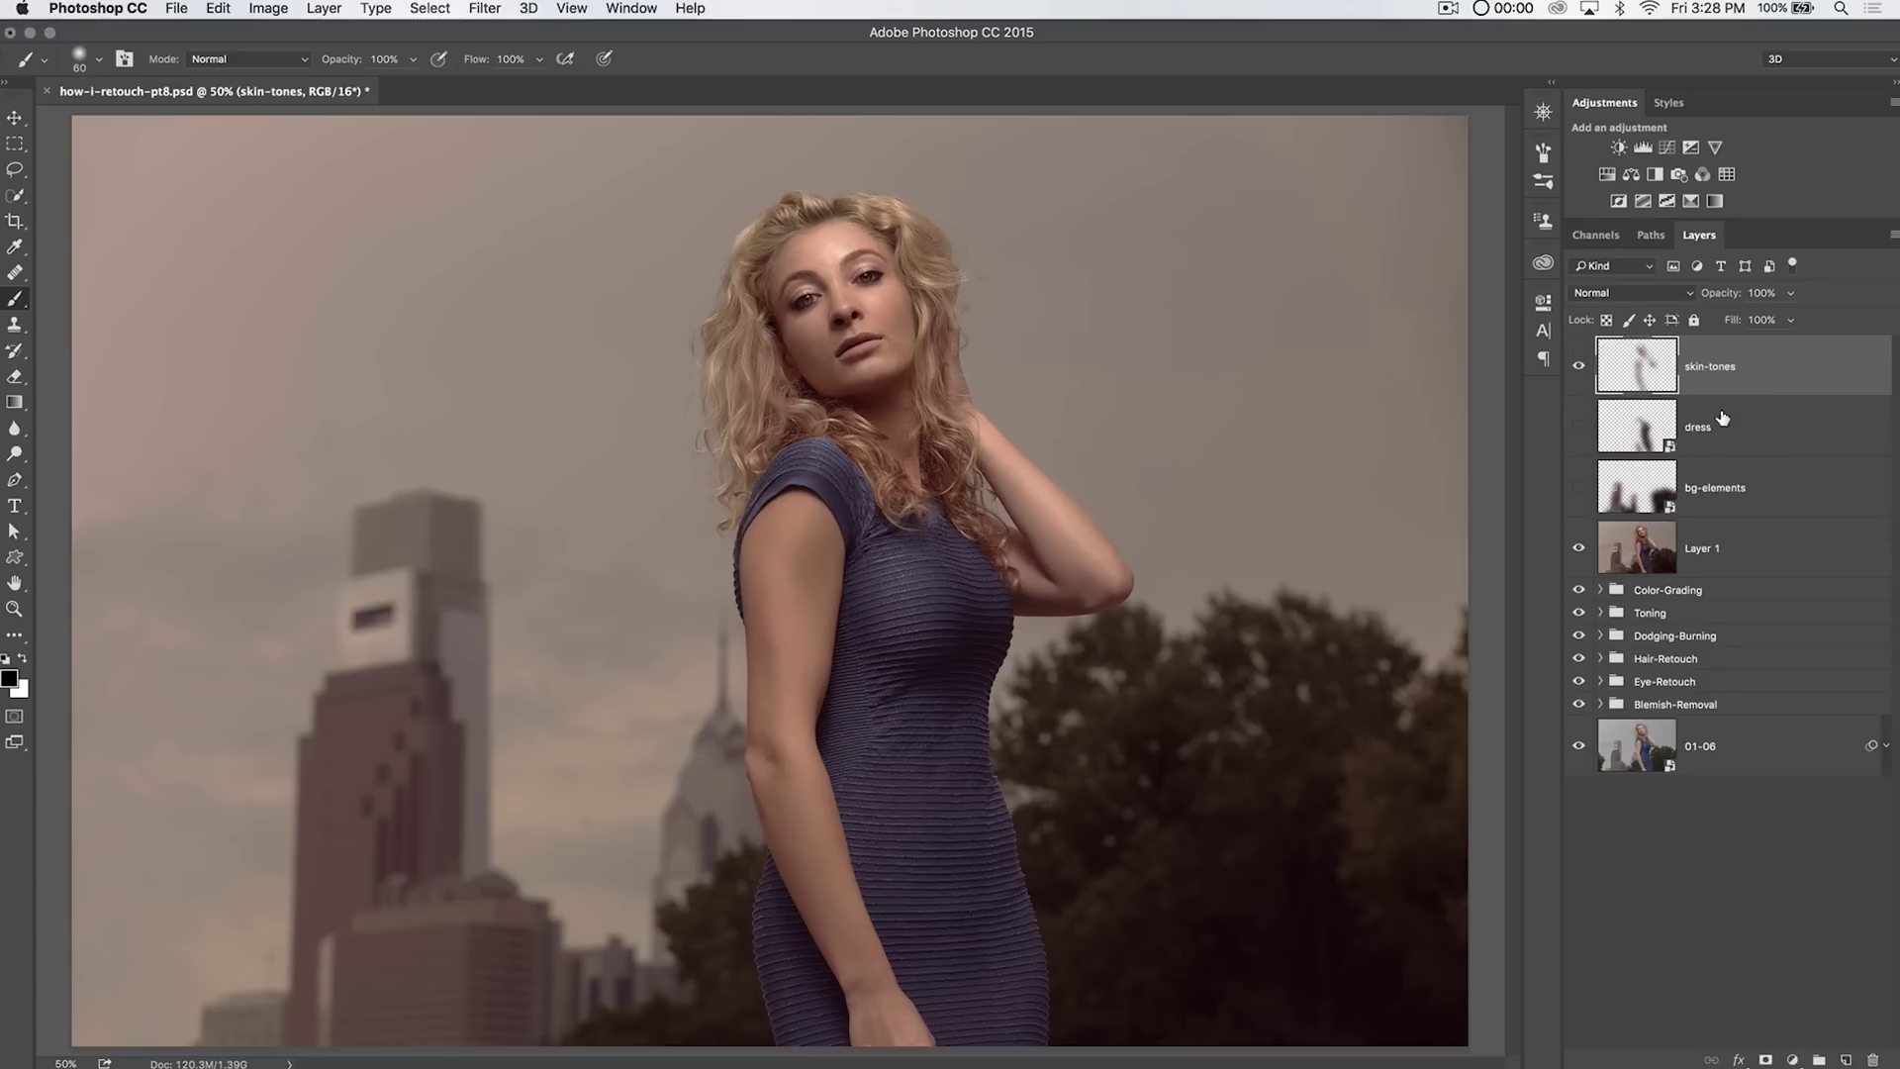
# Convert the skin-tones layer to a Smart Object and hide it.
pyautogui.rightClick(1770, 357)
pyautogui.click(1573, 565)
pyautogui.click(1579, 366)
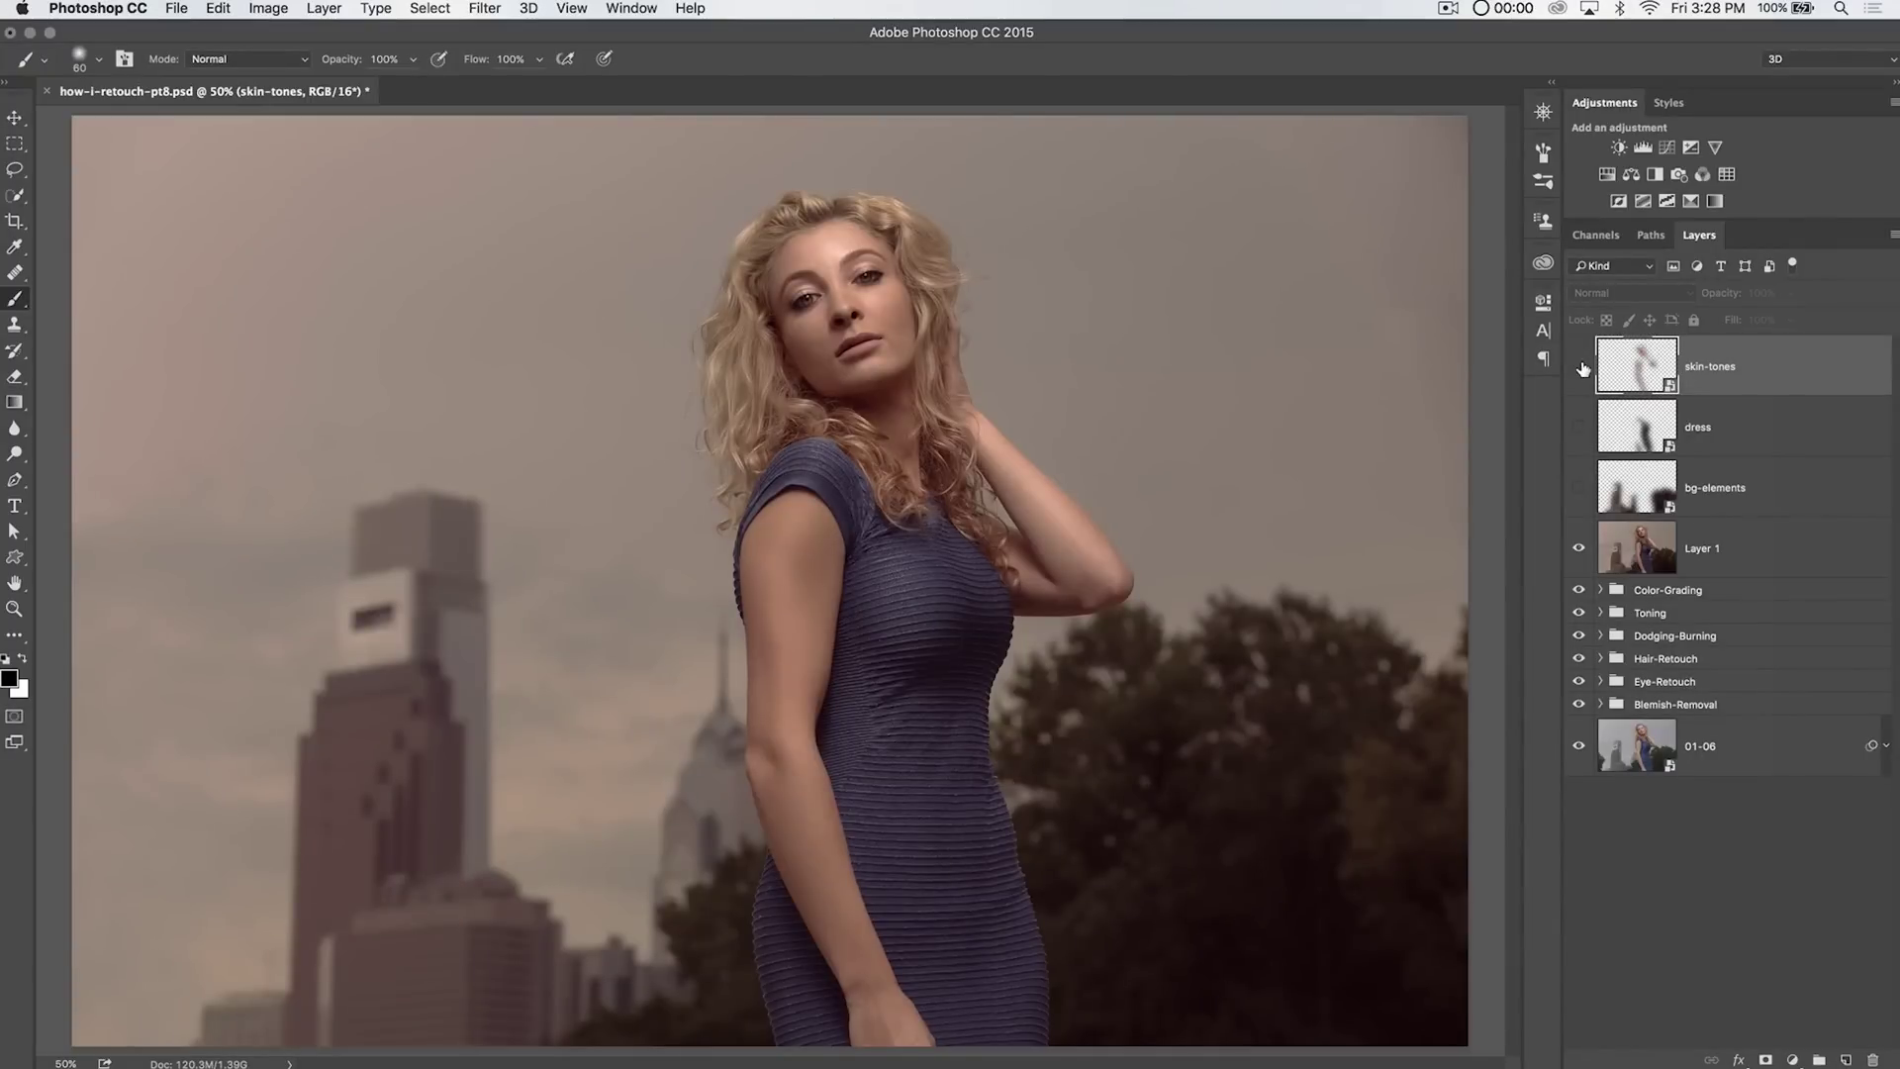
# Start a Quick Mask on Layer 1 and paint over the hair resting on the shoulder beside the dress sleeve.
pyautogui.click(1658, 545)
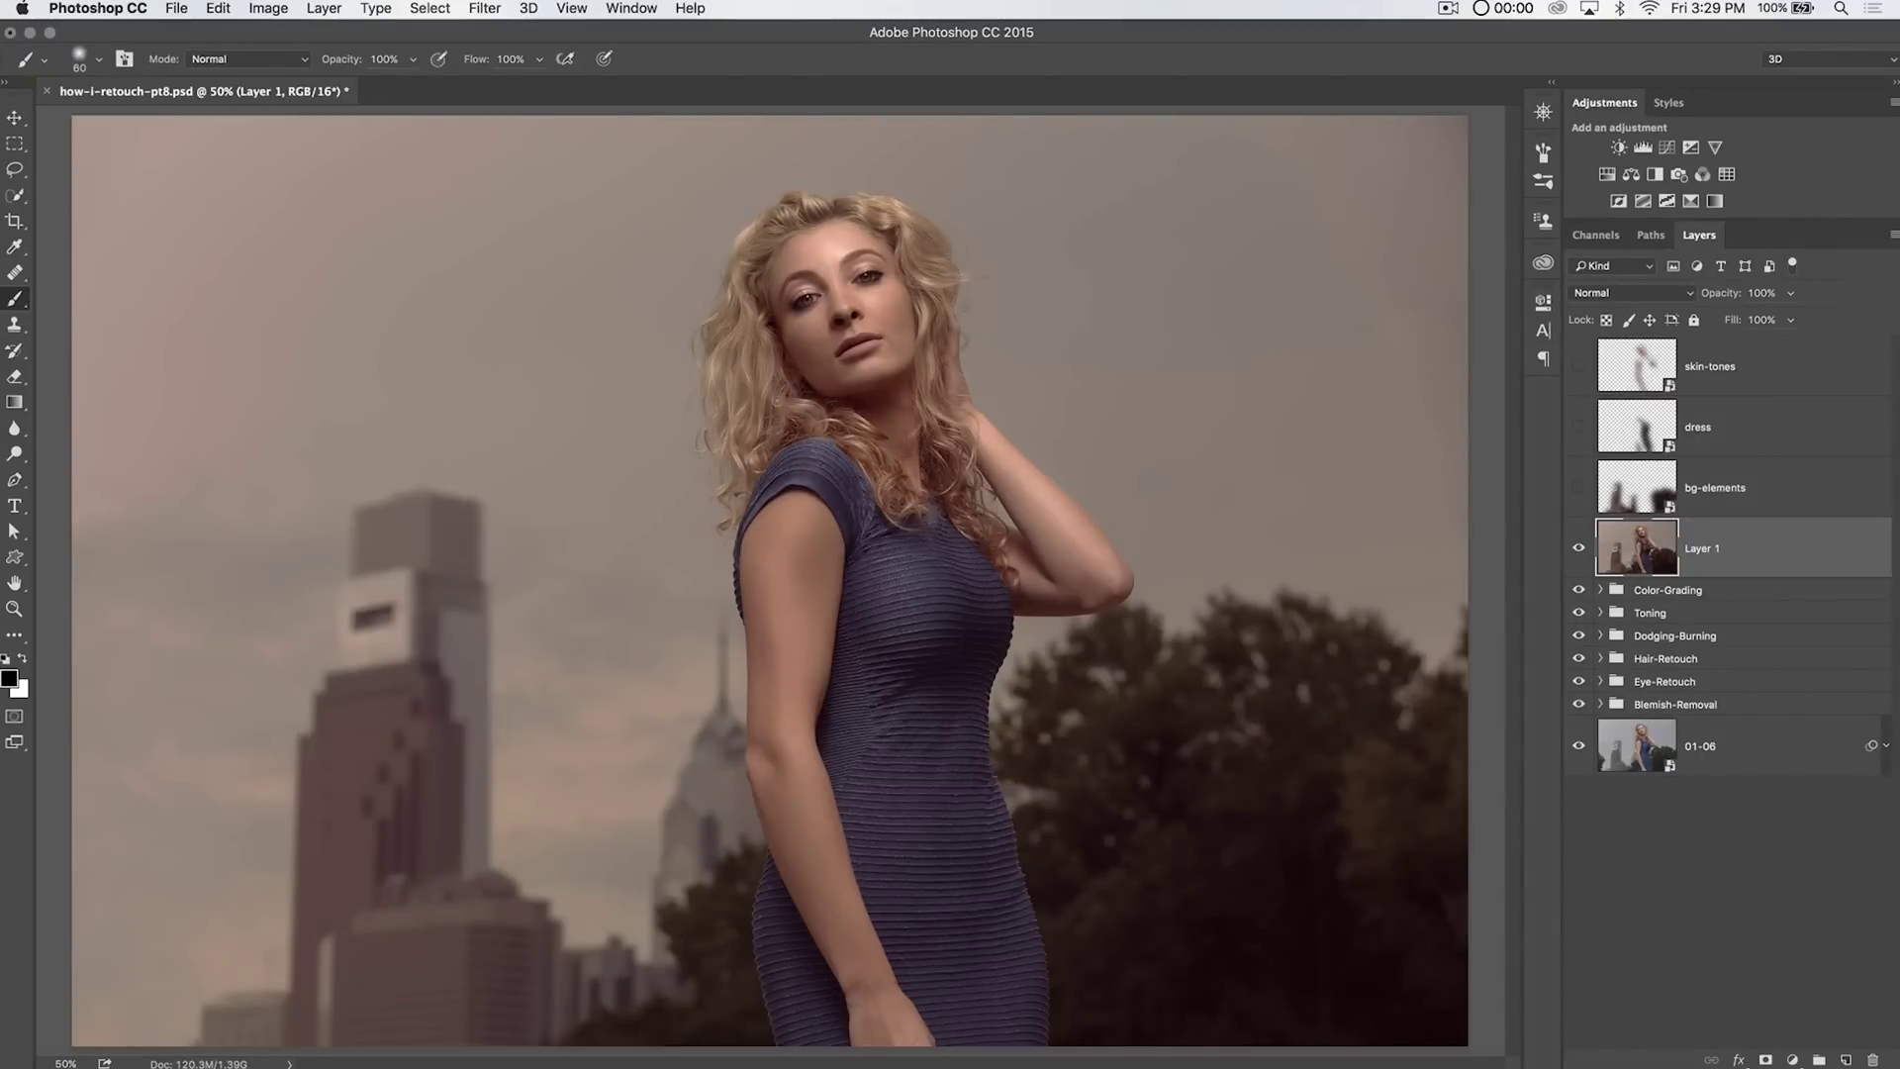
pyautogui.press('q')
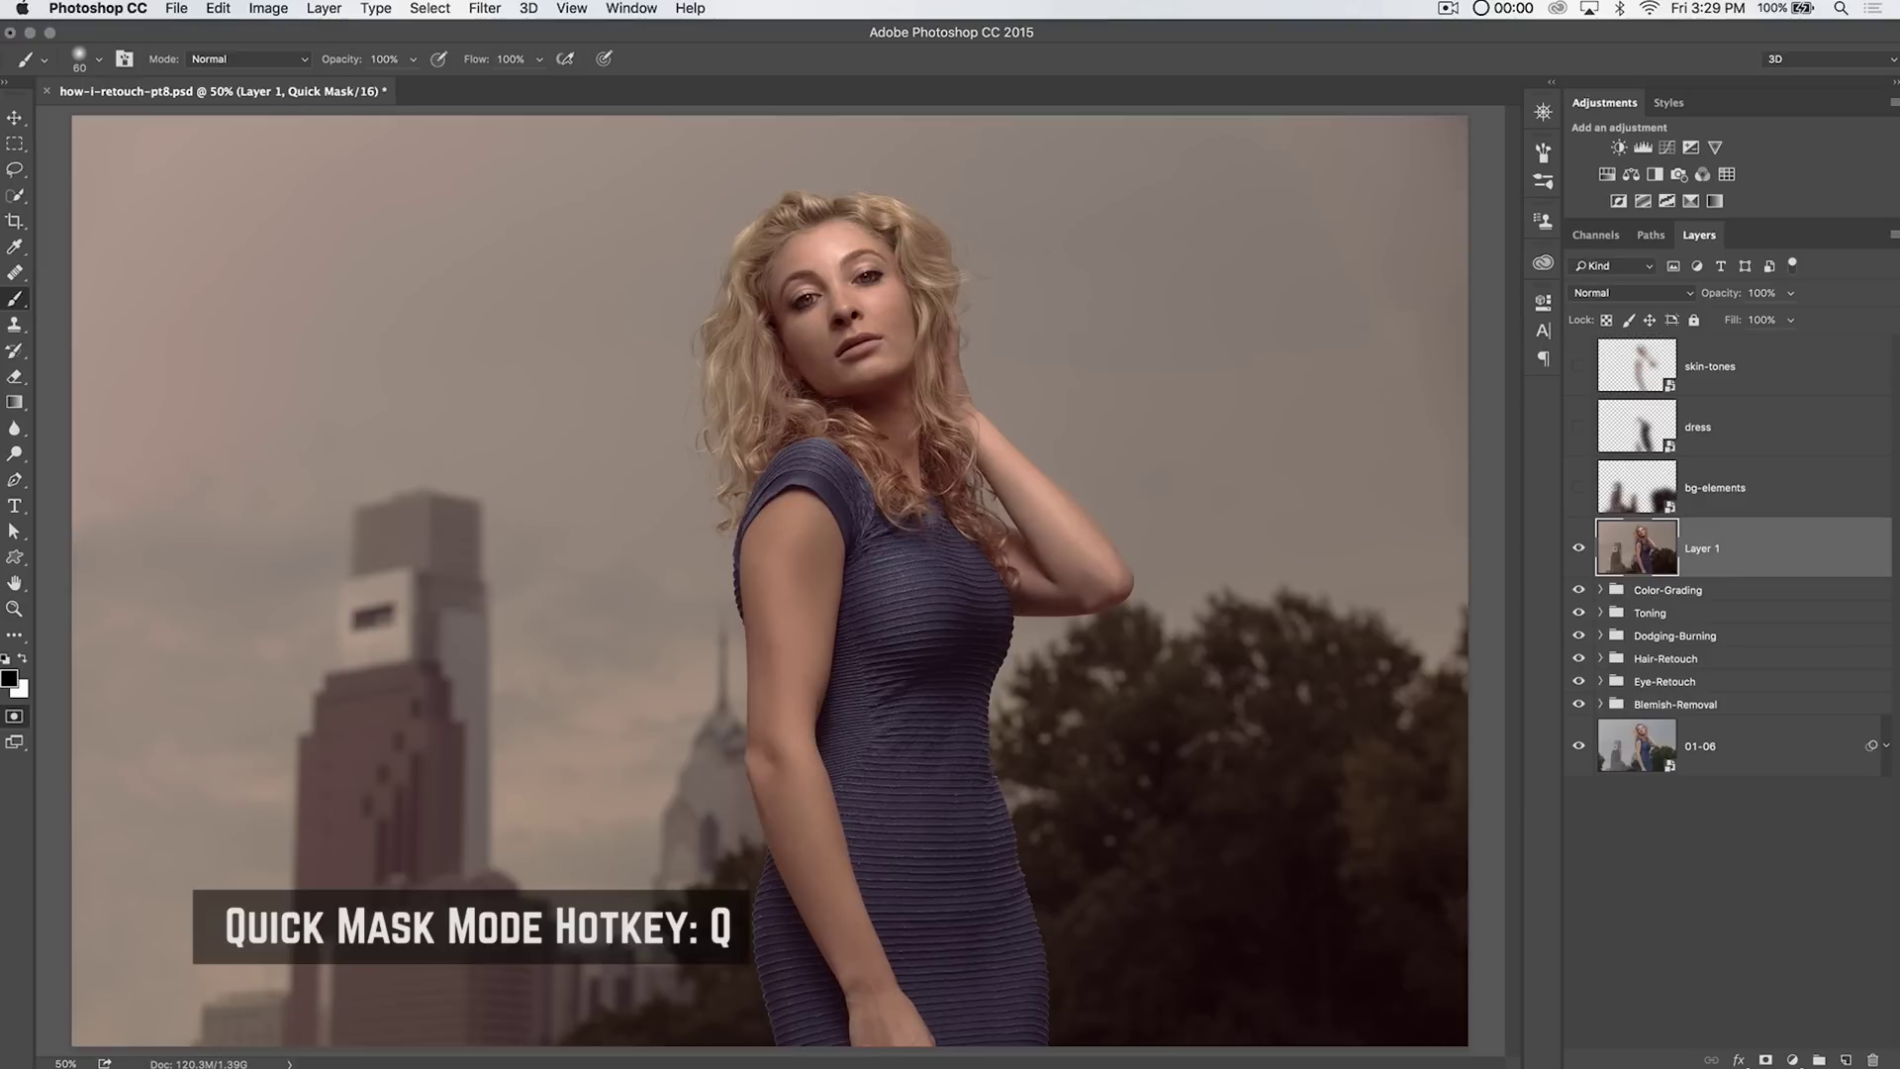
pyautogui.press(']')
pyautogui.moveTo(752, 450)
pyautogui.mouseDown()
pyautogui.moveTo(730, 494)
pyautogui.moveTo(750, 417)
pyautogui.moveTo(821, 401)
pyautogui.mouseUp()
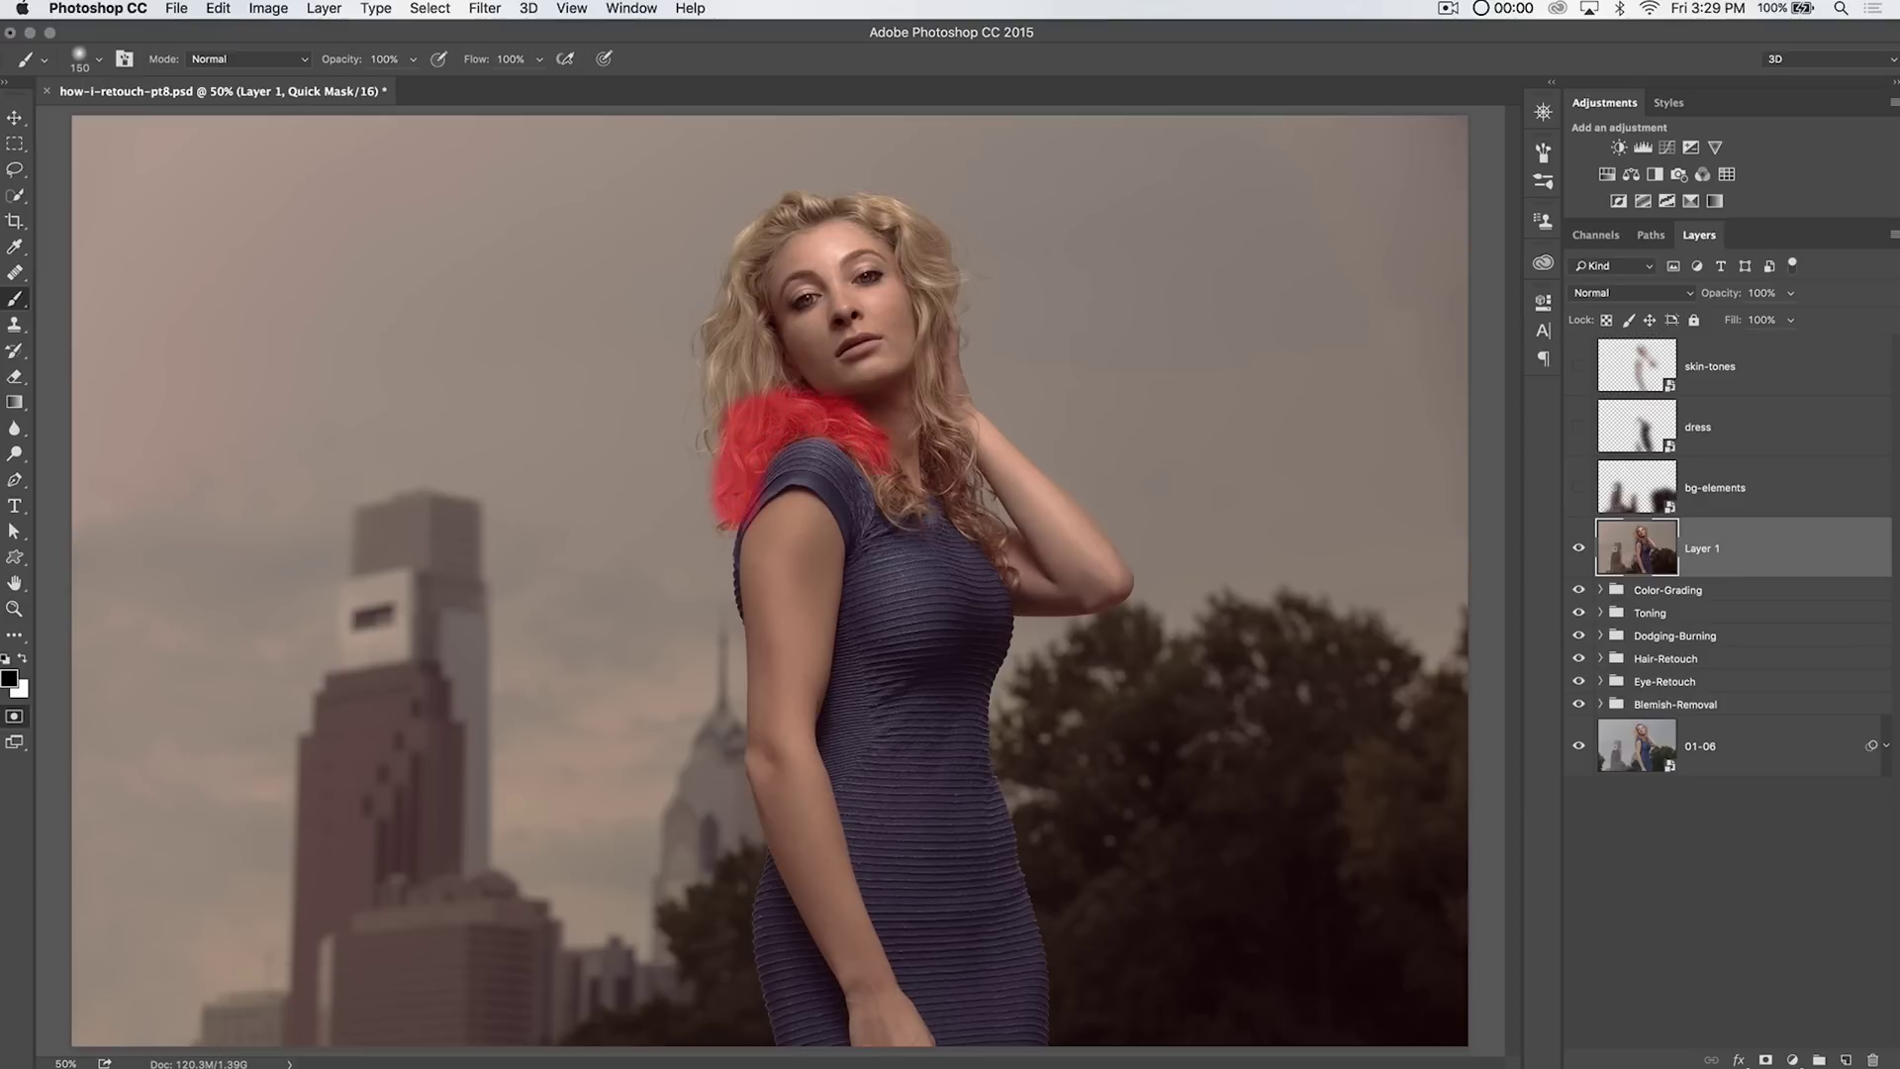
# Extend the Quick Mask over the rest of the hair, adjusting the brush size, and convert it to a selection.
pyautogui.press('[')
pyautogui.press('[')
pyautogui.press('[')
pyautogui.moveTo(989, 542); pyautogui.dragTo(1019, 594)
pyautogui.moveTo(974, 519)
pyautogui.mouseDown()
pyautogui.moveTo(929, 479)
pyautogui.moveTo(954, 472)
pyautogui.moveTo(929, 437)
pyautogui.moveTo(933, 256)
pyautogui.moveTo(853, 203)
pyautogui.moveTo(778, 210)
pyautogui.moveTo(740, 252)
pyautogui.moveTo(723, 406)
pyautogui.moveTo(747, 392)
pyautogui.moveTo(749, 299)
pyautogui.mouseUp()
pyautogui.press(']')
pyautogui.press(']')
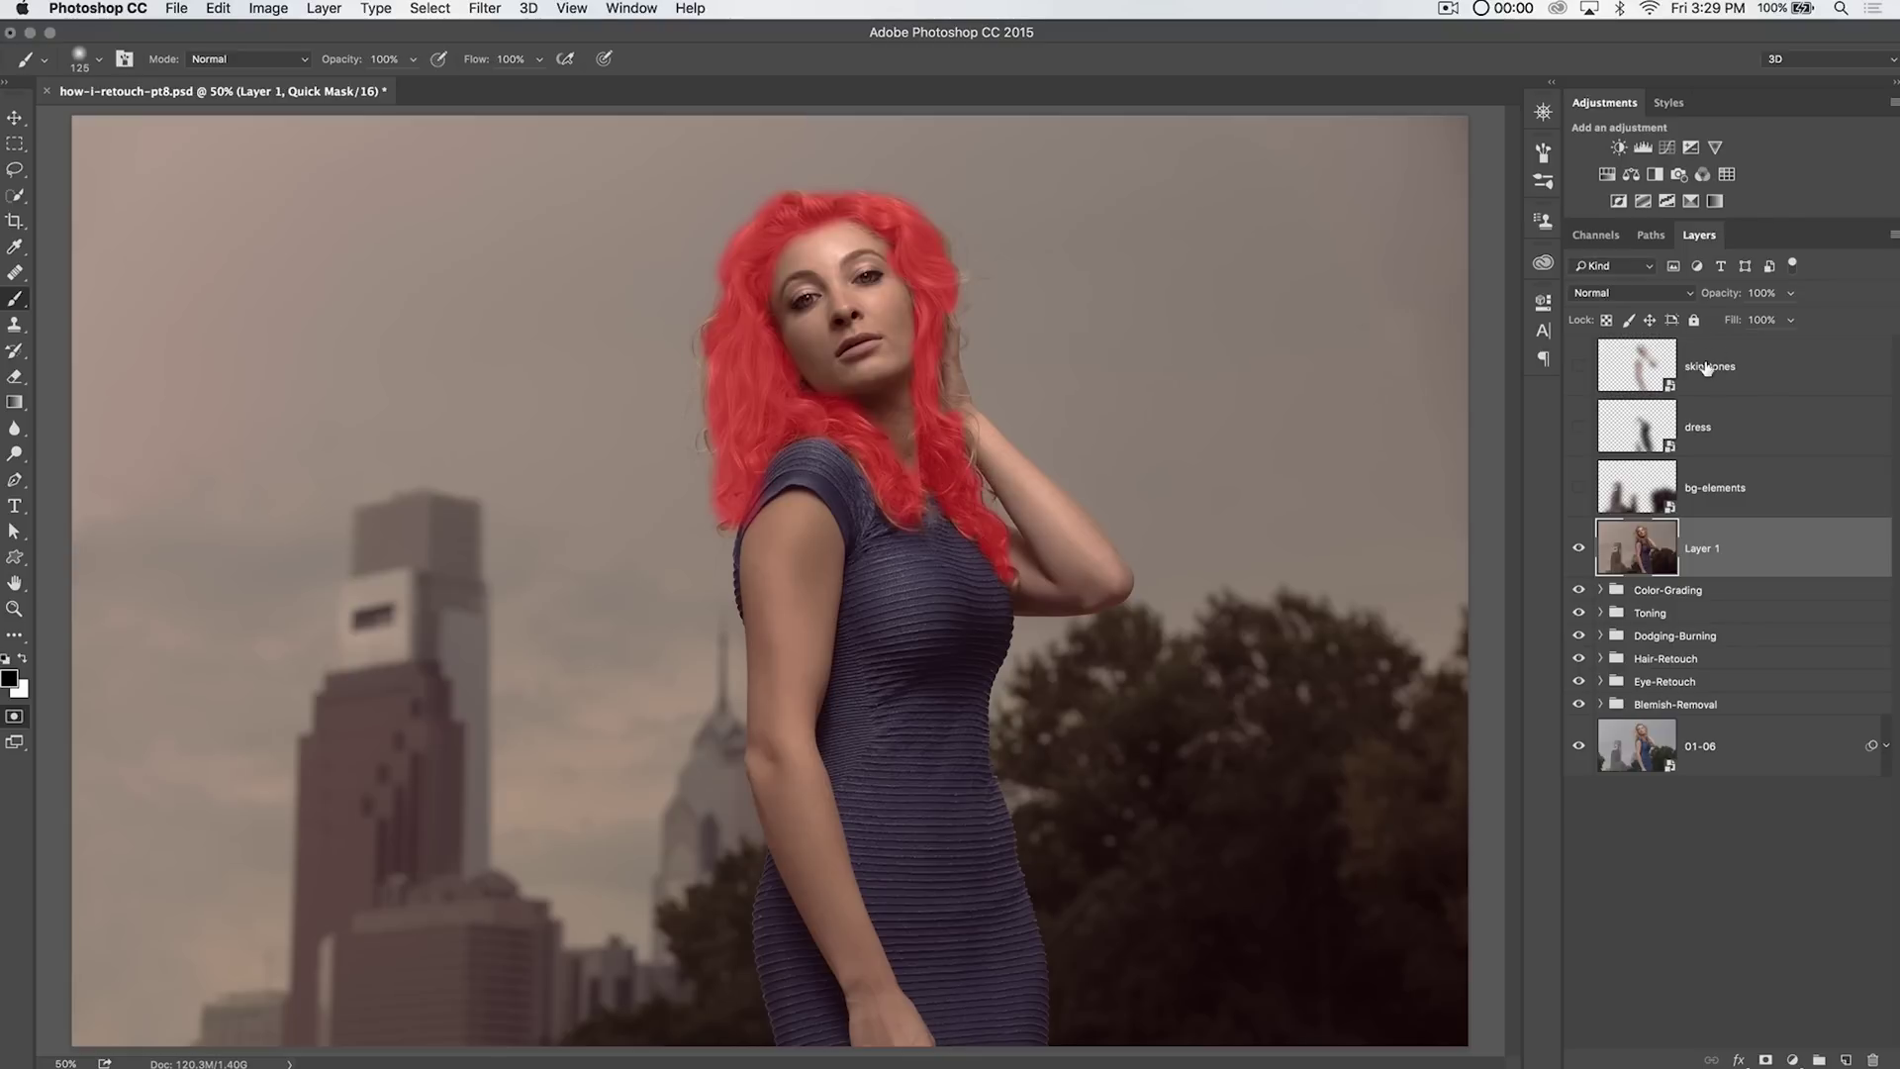
pyautogui.press('q')
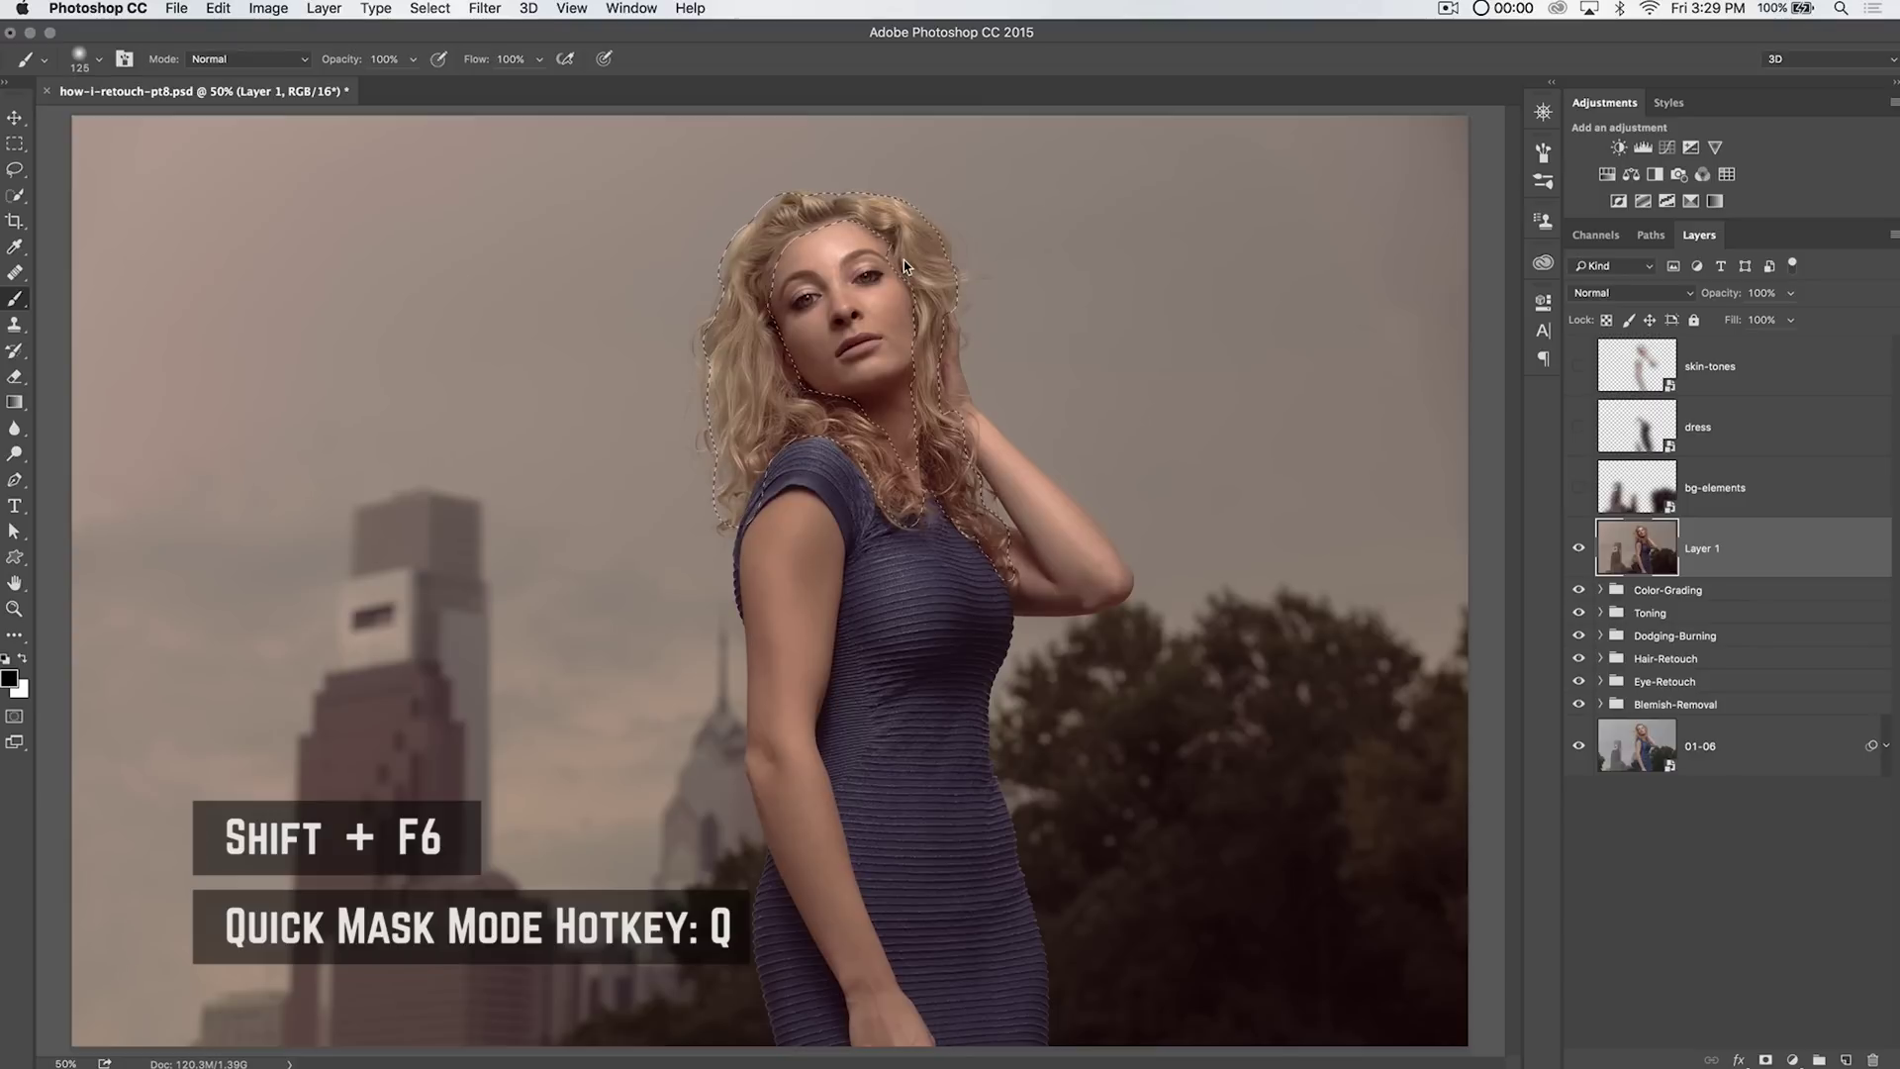
# Feather the hair selection by 100 pixels and copy it from Layer 1 to a new layer.
pyautogui.hotkey('shift', 'F6')
pyautogui.write('100')
pyautogui.click(658, 401)
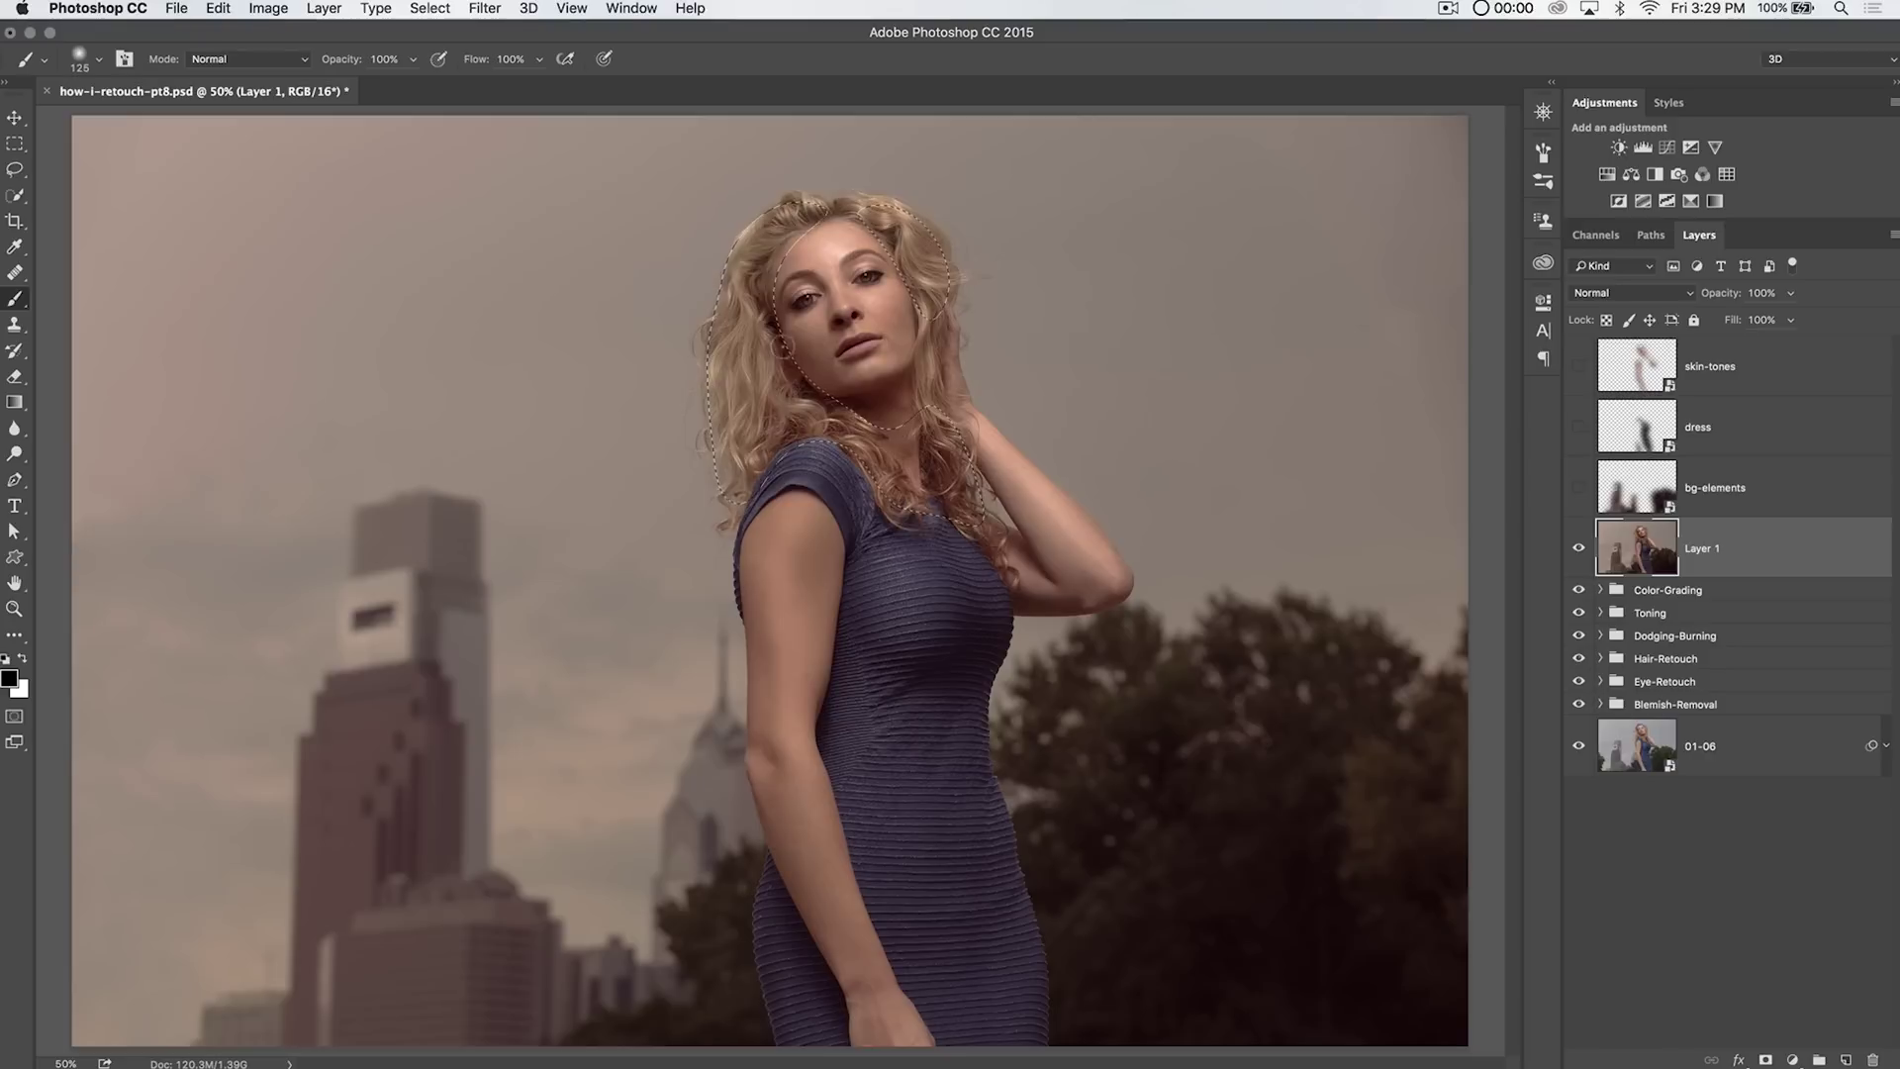
pyautogui.hotkey('ctrl', 'j')
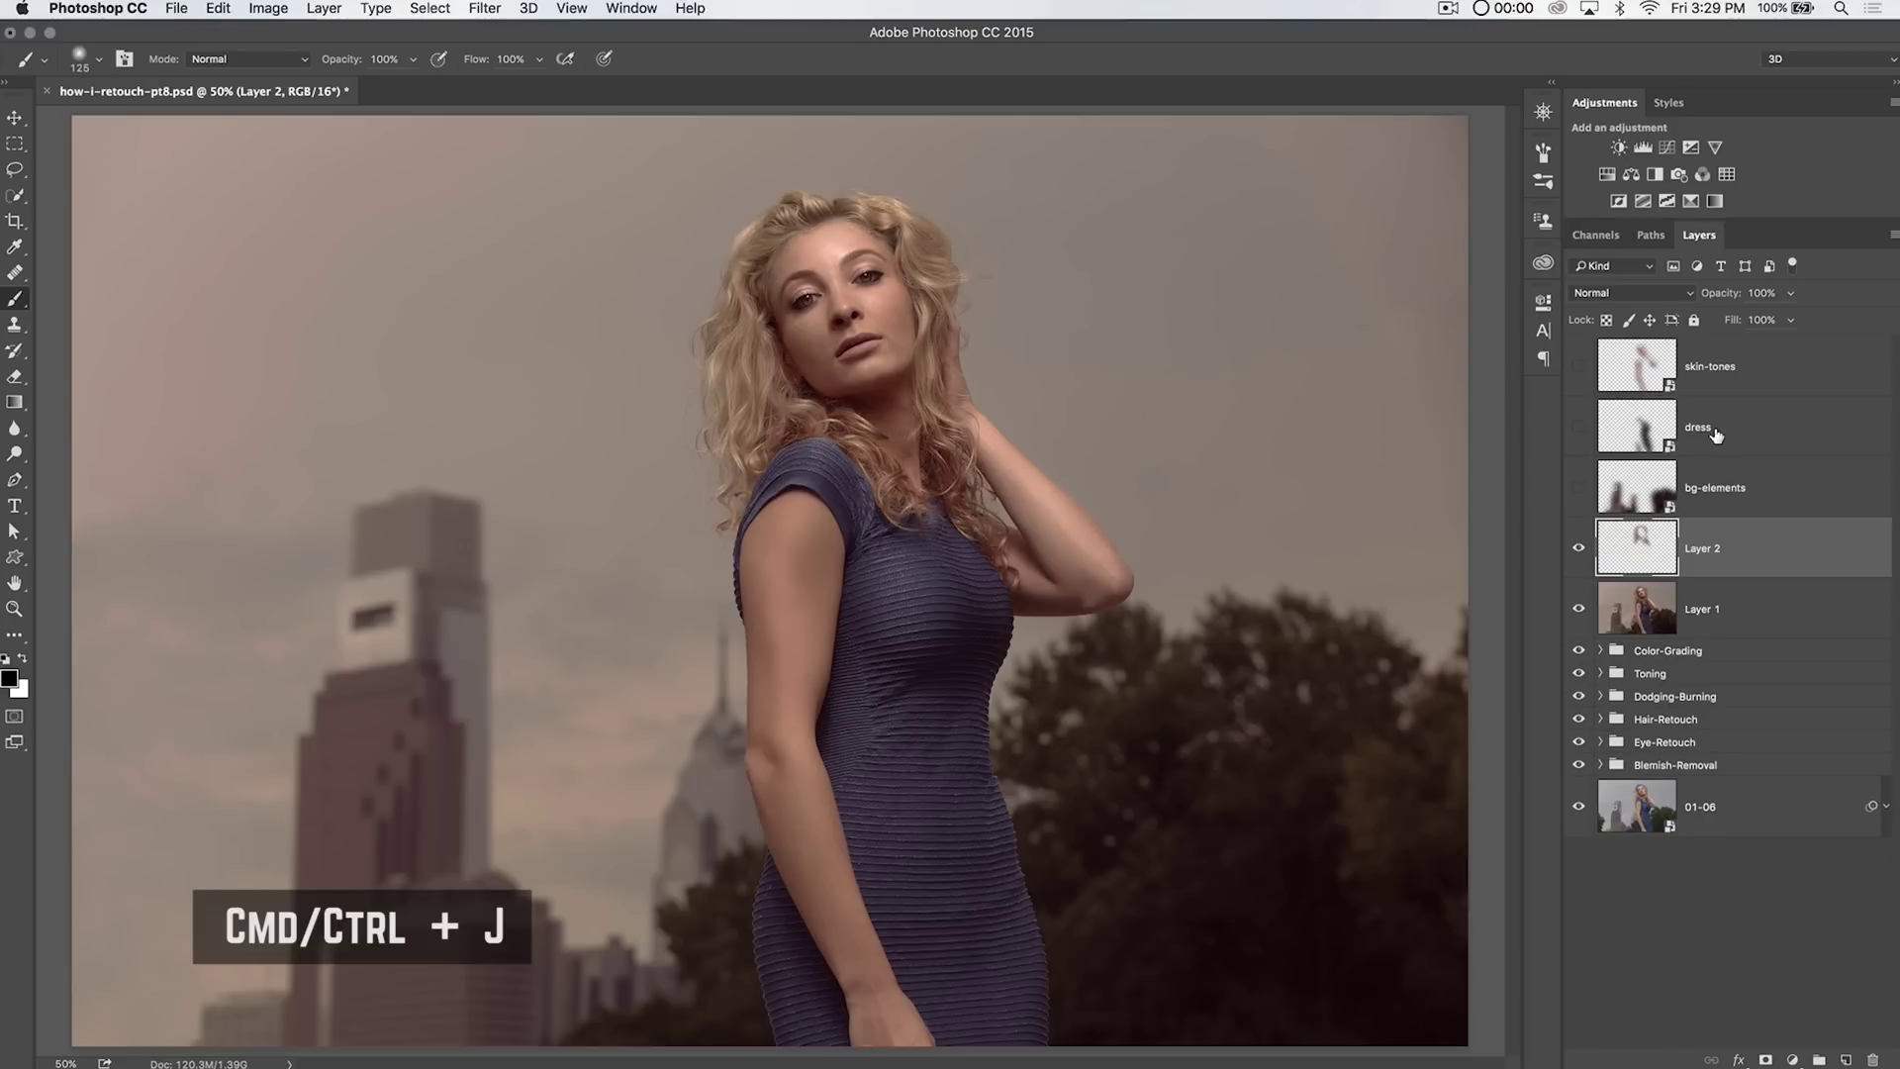
# Move the copied hair layer above skin-tones and rename it as hair.
pyautogui.moveTo(1723, 526); pyautogui.dragTo(1733, 388)
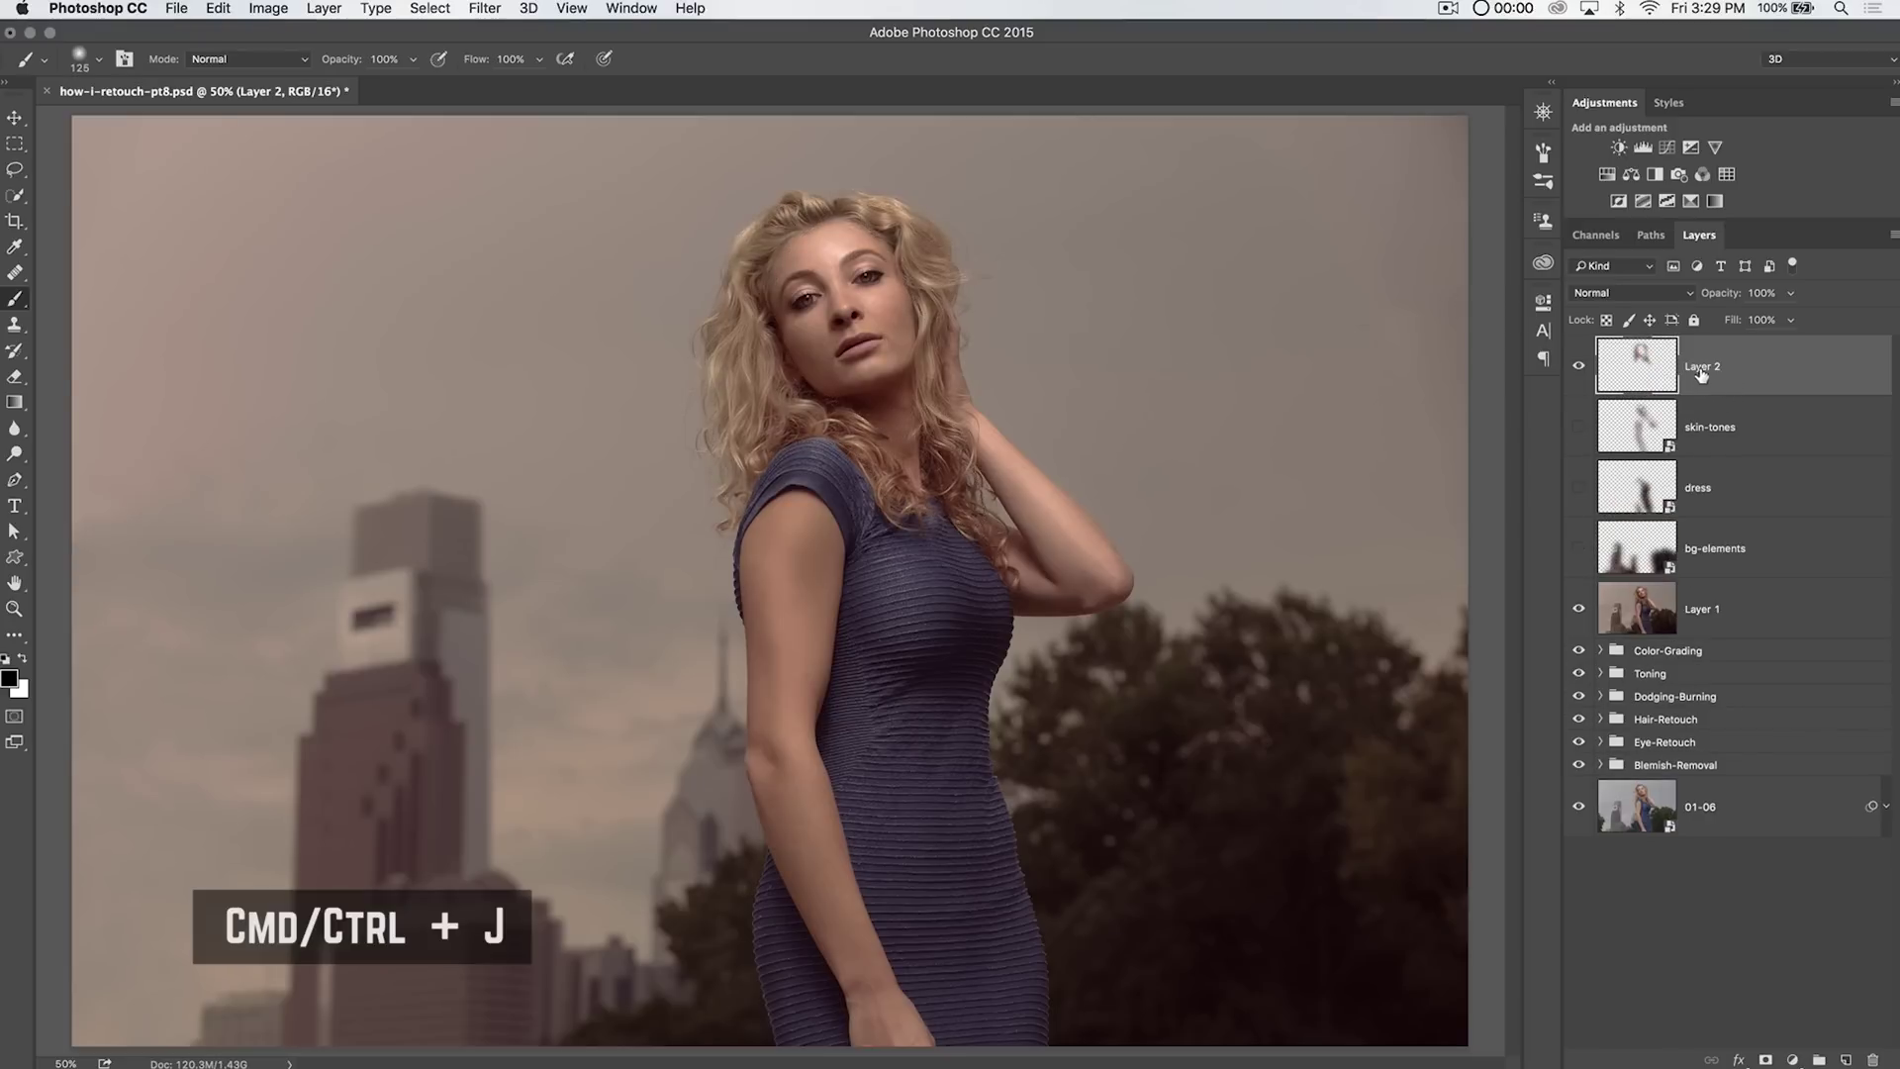
pyautogui.write('hair')
pyautogui.press('Return')
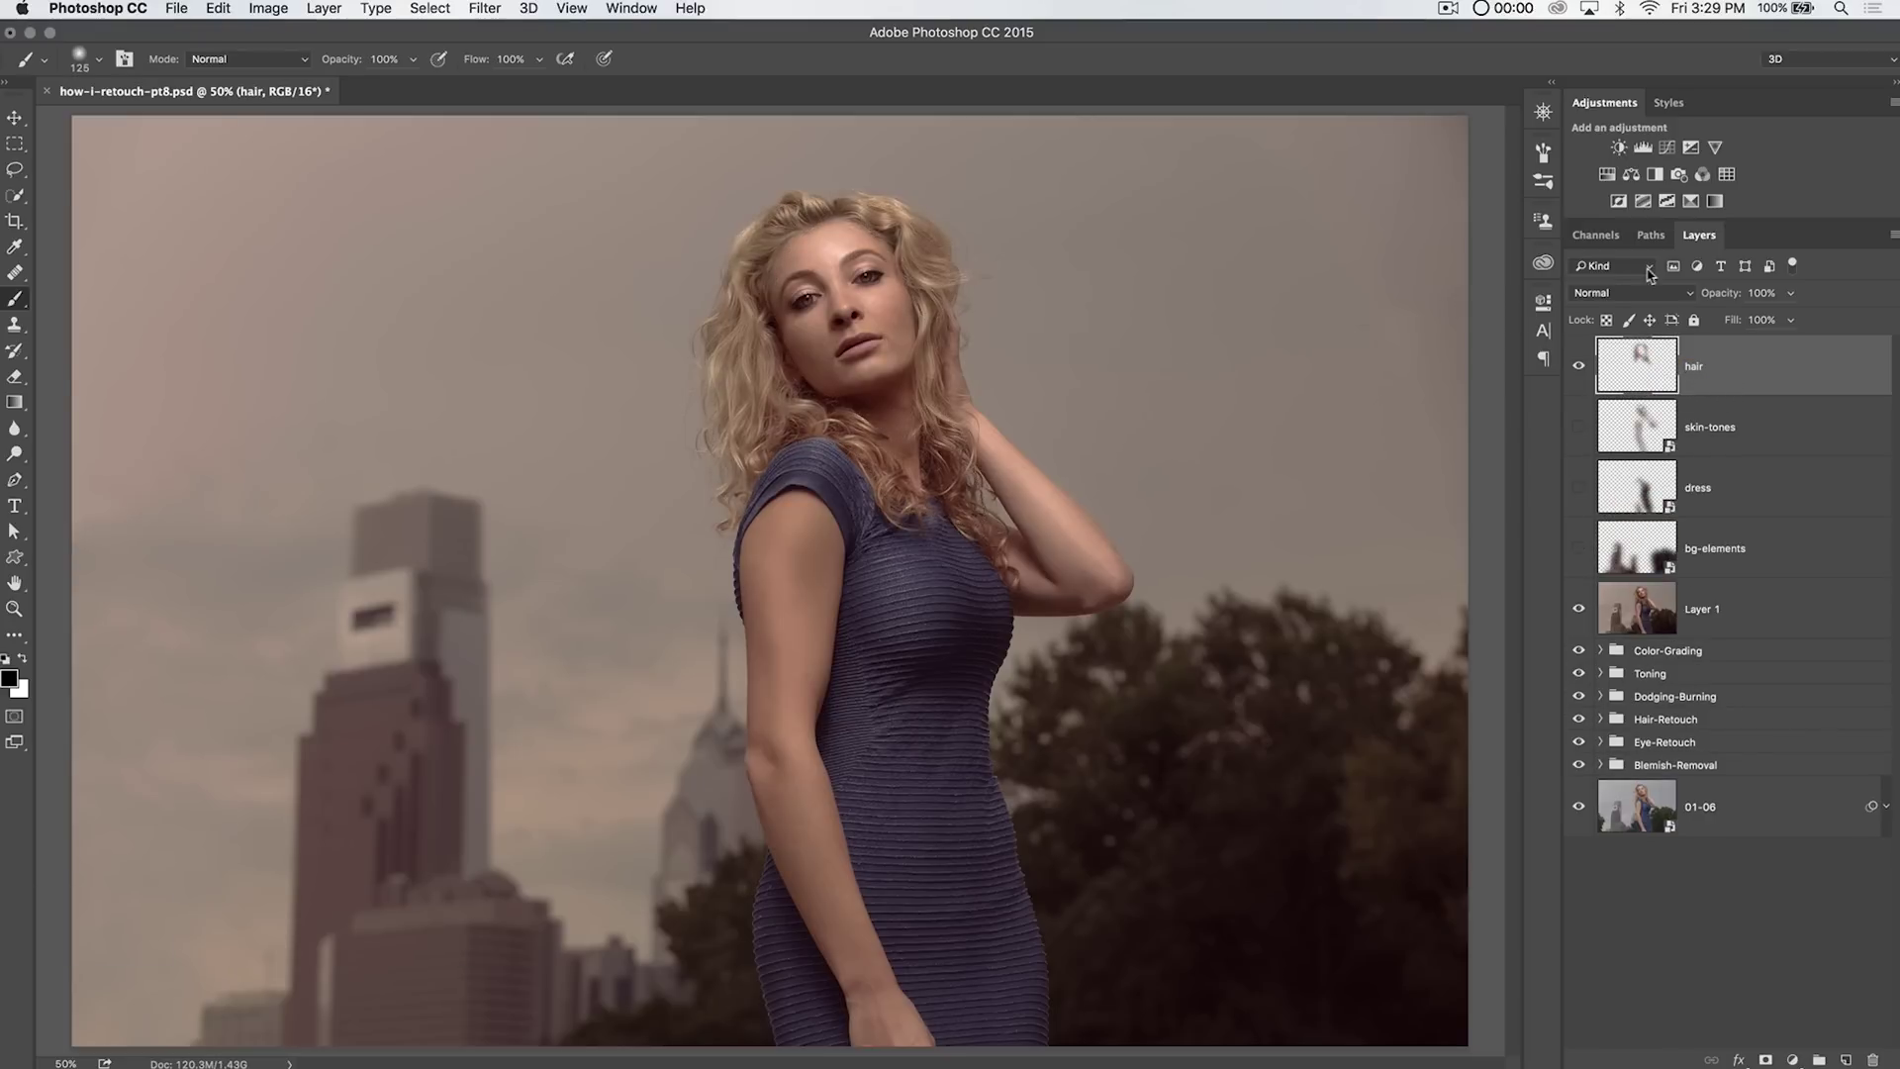
# Convert the hair layer to a Smart Object and delete Layer 1.
pyautogui.rightClick(1744, 371)
pyautogui.click(1583, 573)
pyautogui.click(1640, 615)
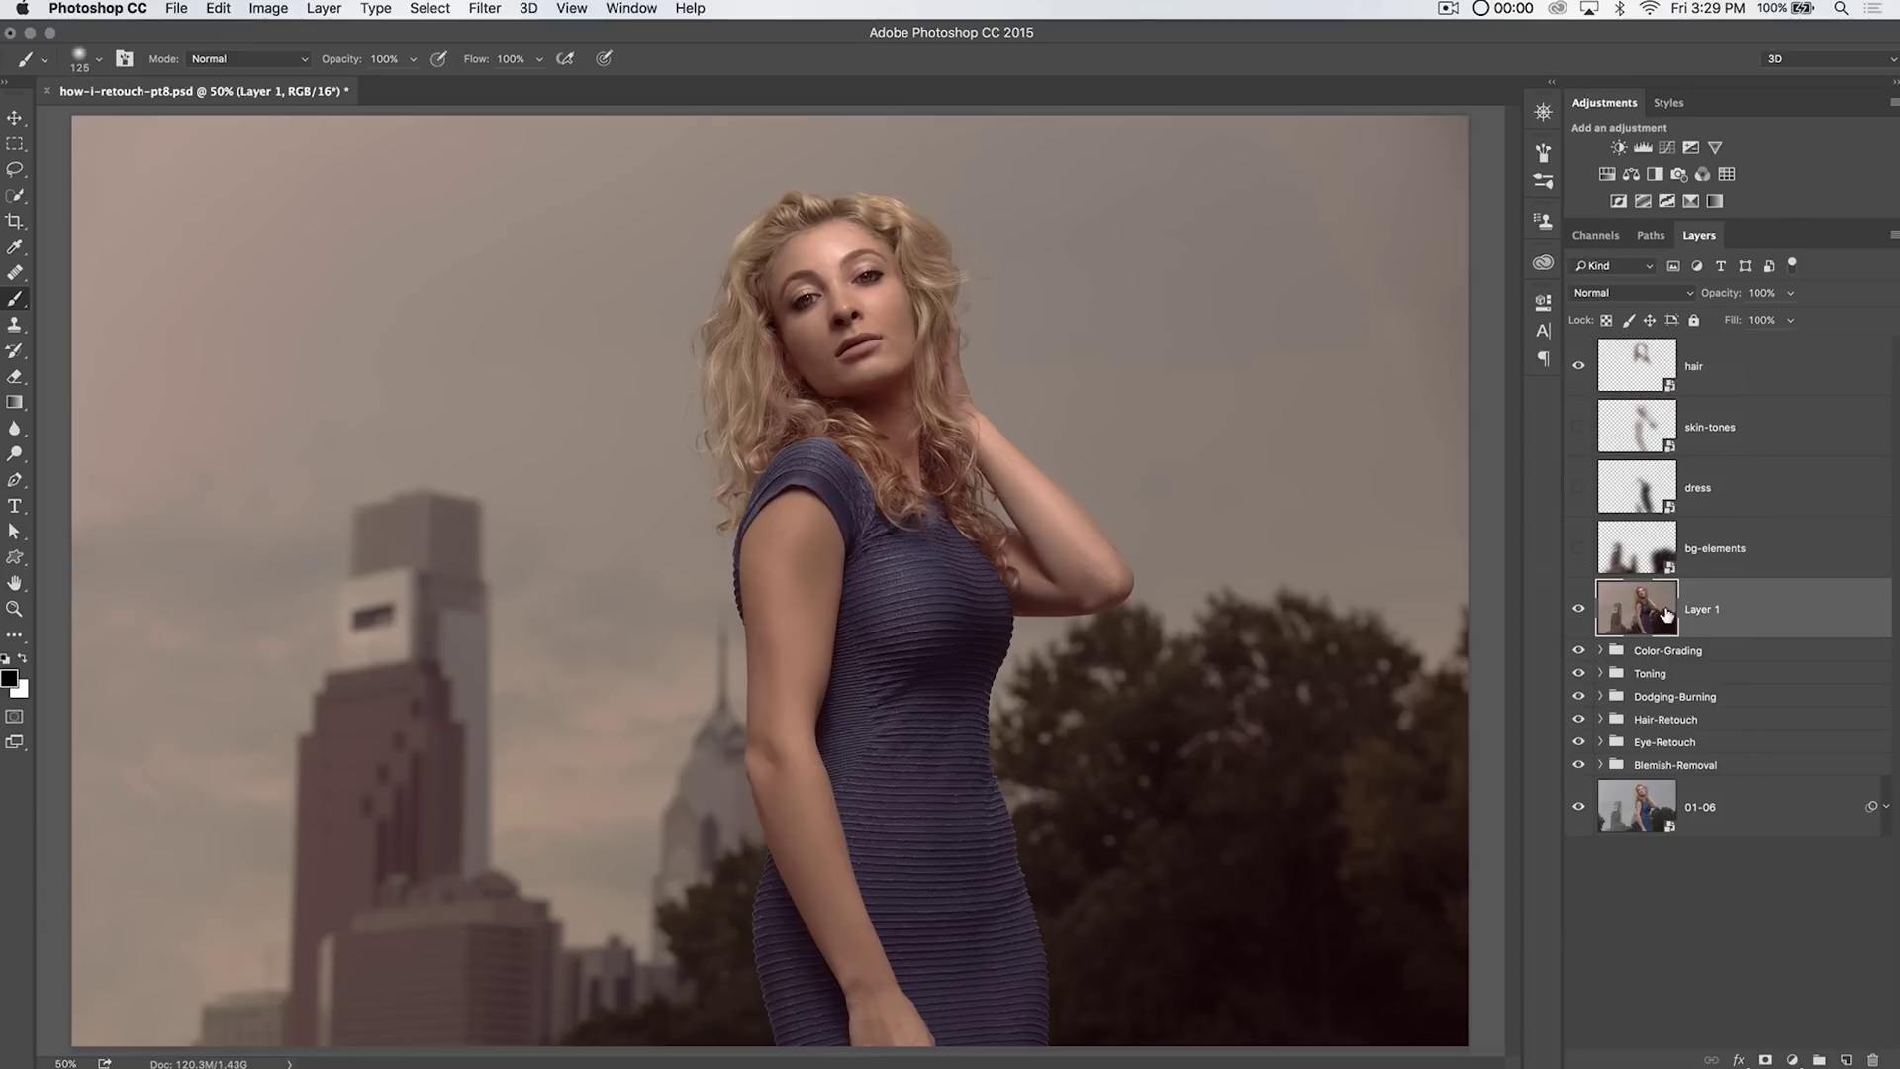
pyautogui.press('BackSpace')
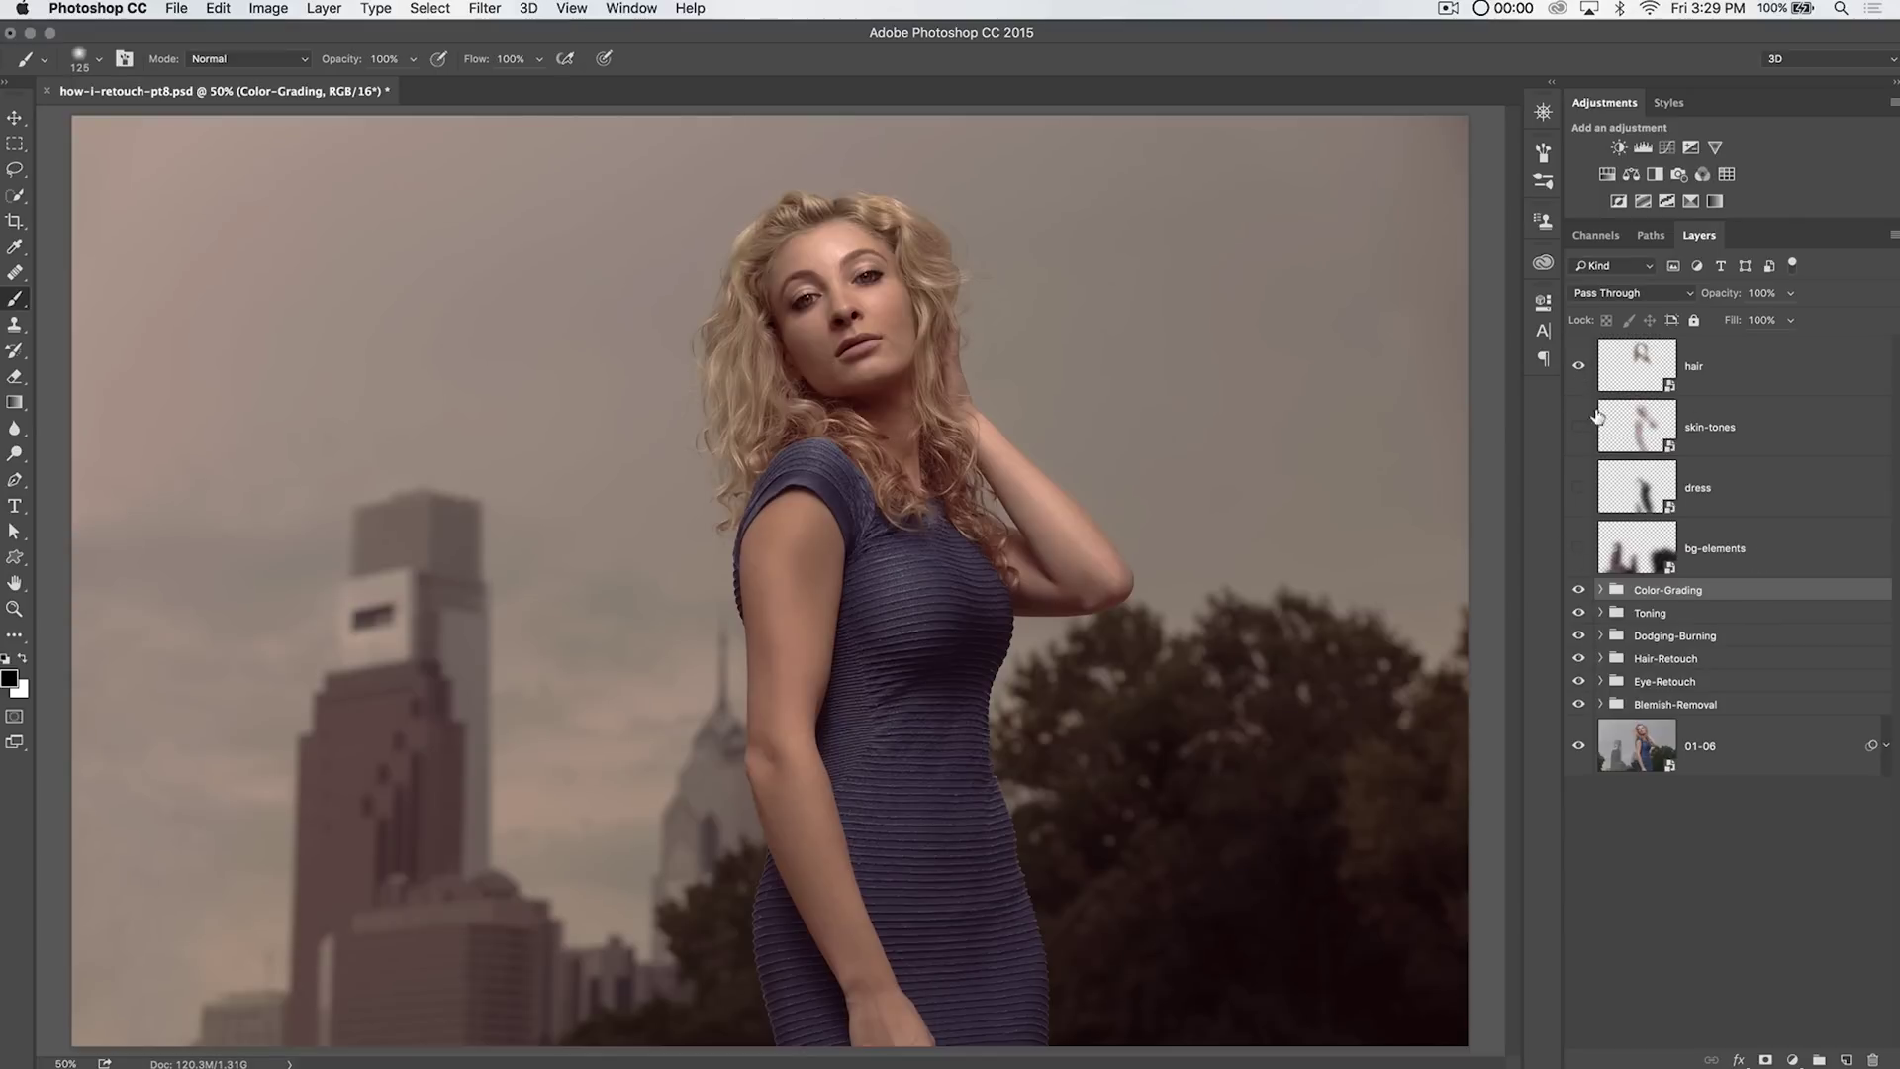
# Hide the hair layer and show the bg-elements layer, keeping bg-elements selected.
pyautogui.click(1636, 532)
pyautogui.click(1578, 365)
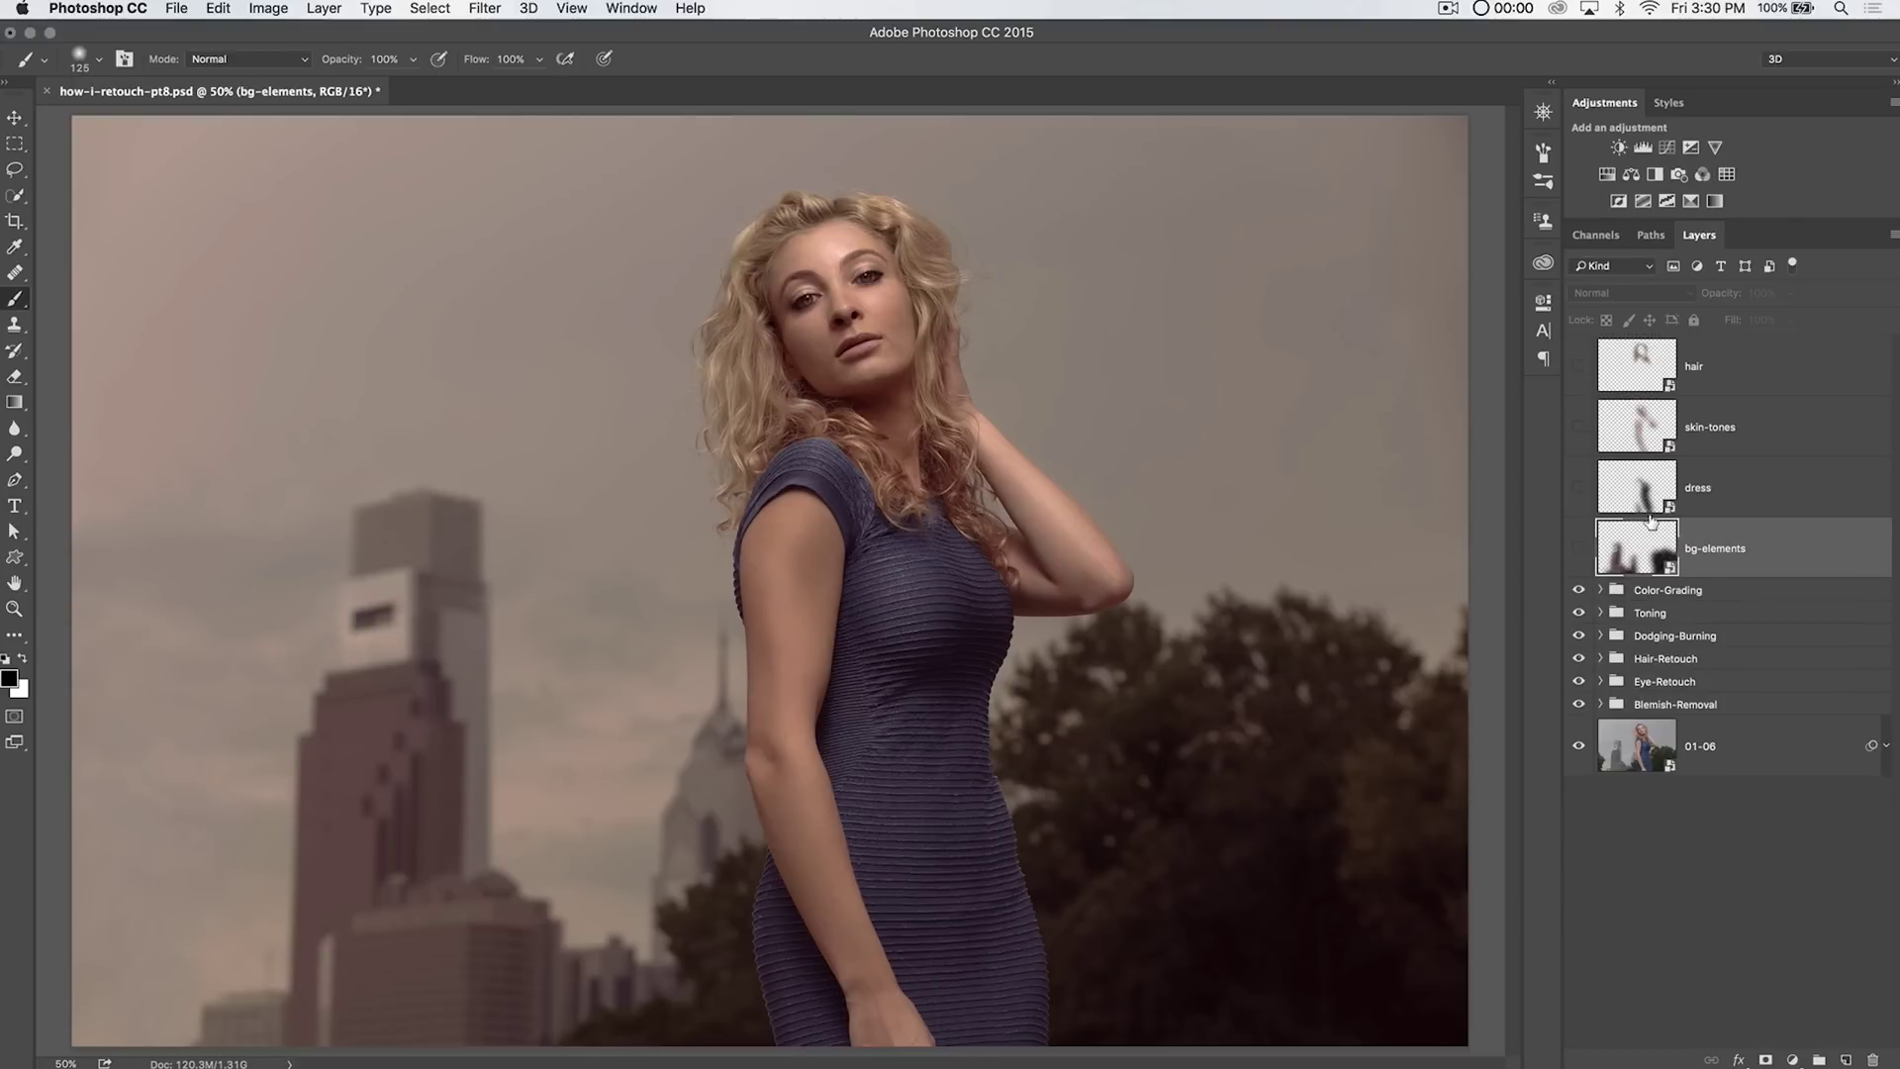
pyautogui.click(1575, 553)
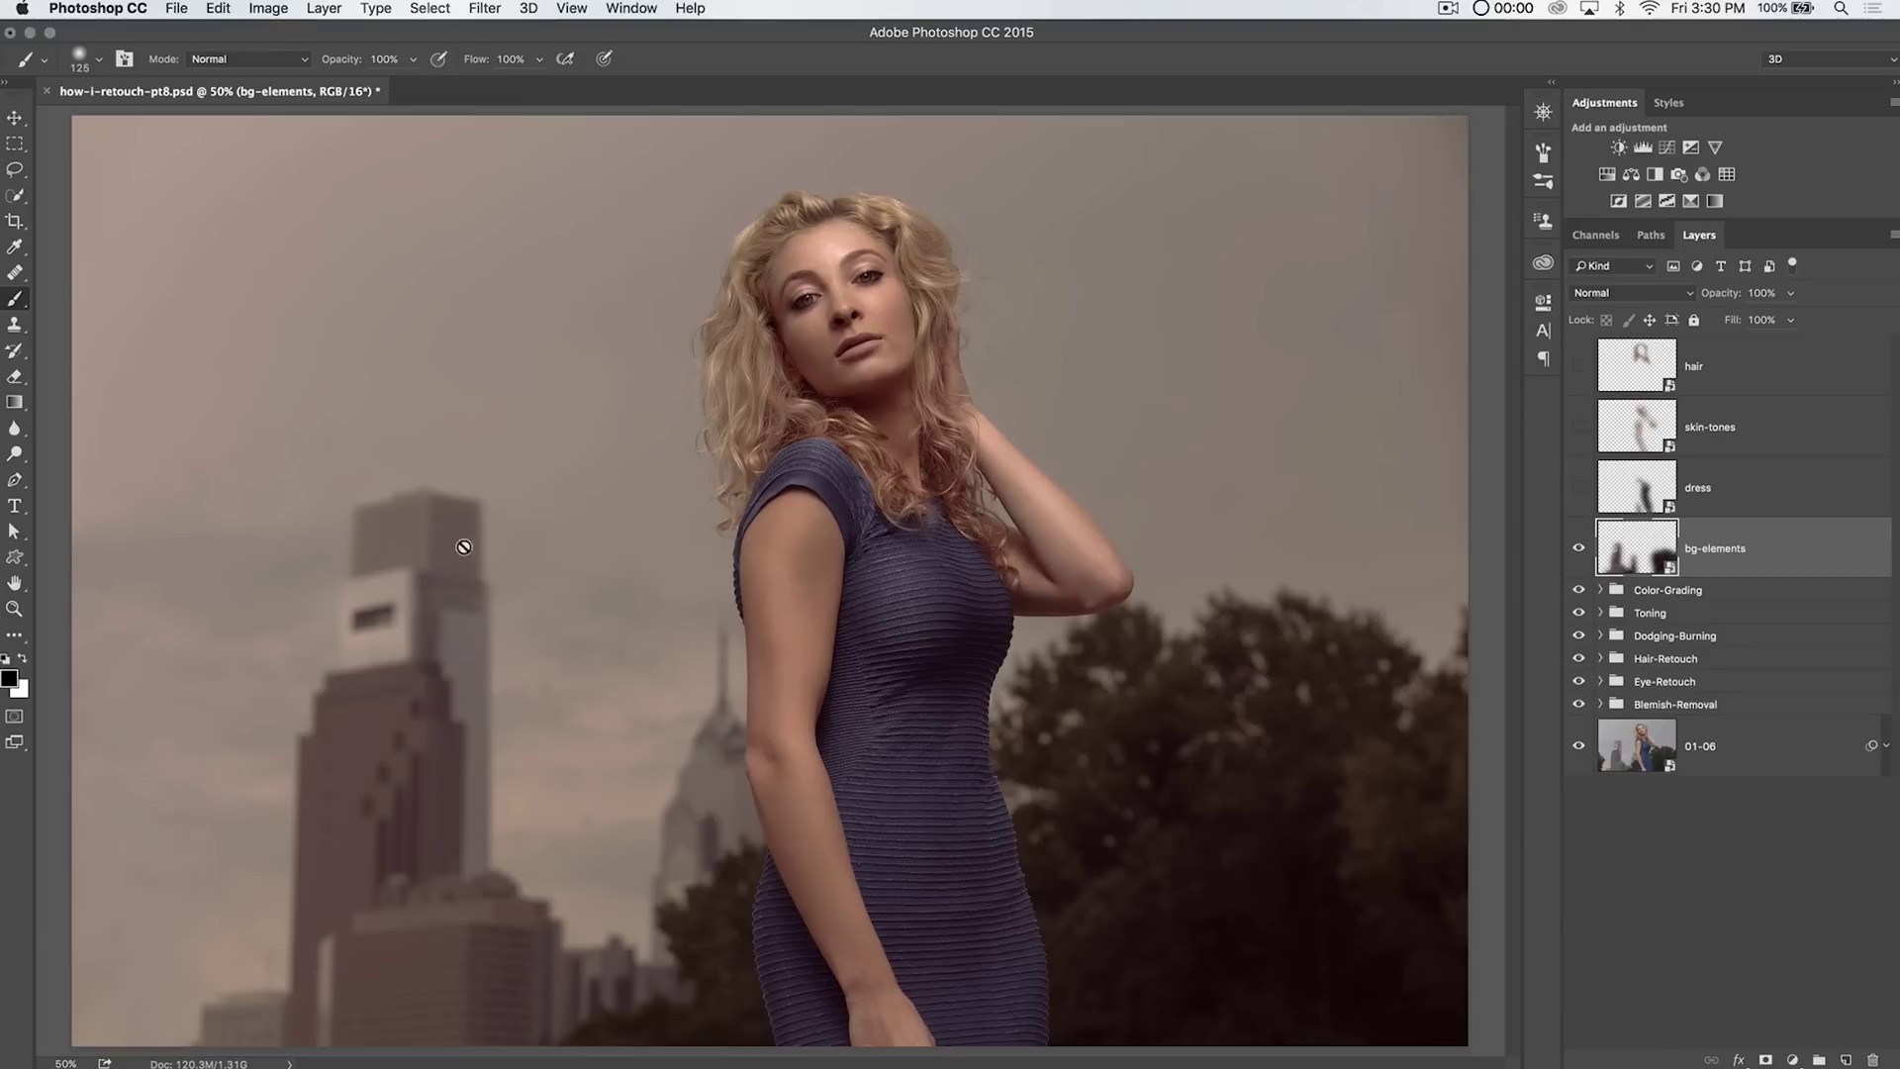
# Apply a Smart Sharpen filter to the bg-elements layer with a higher amount and radius.
pyautogui.click(480, 8)
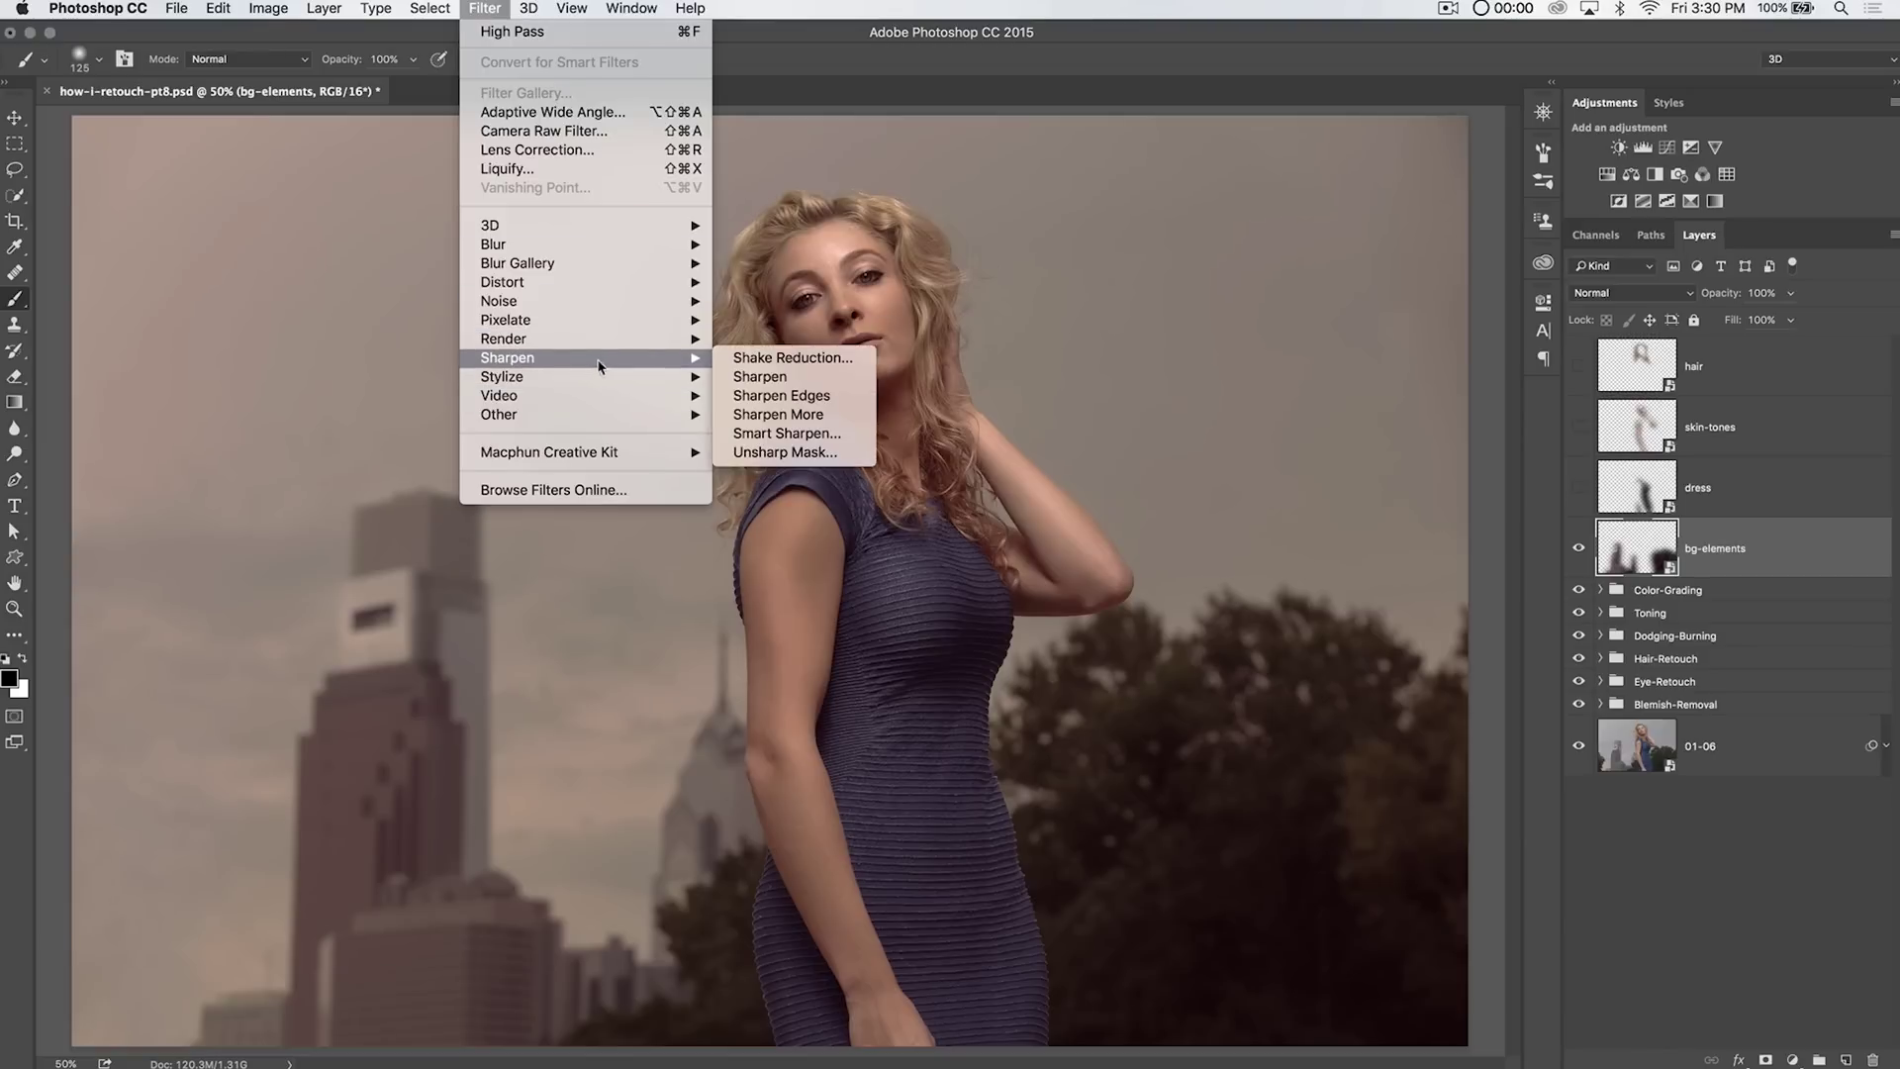
pyautogui.click(767, 435)
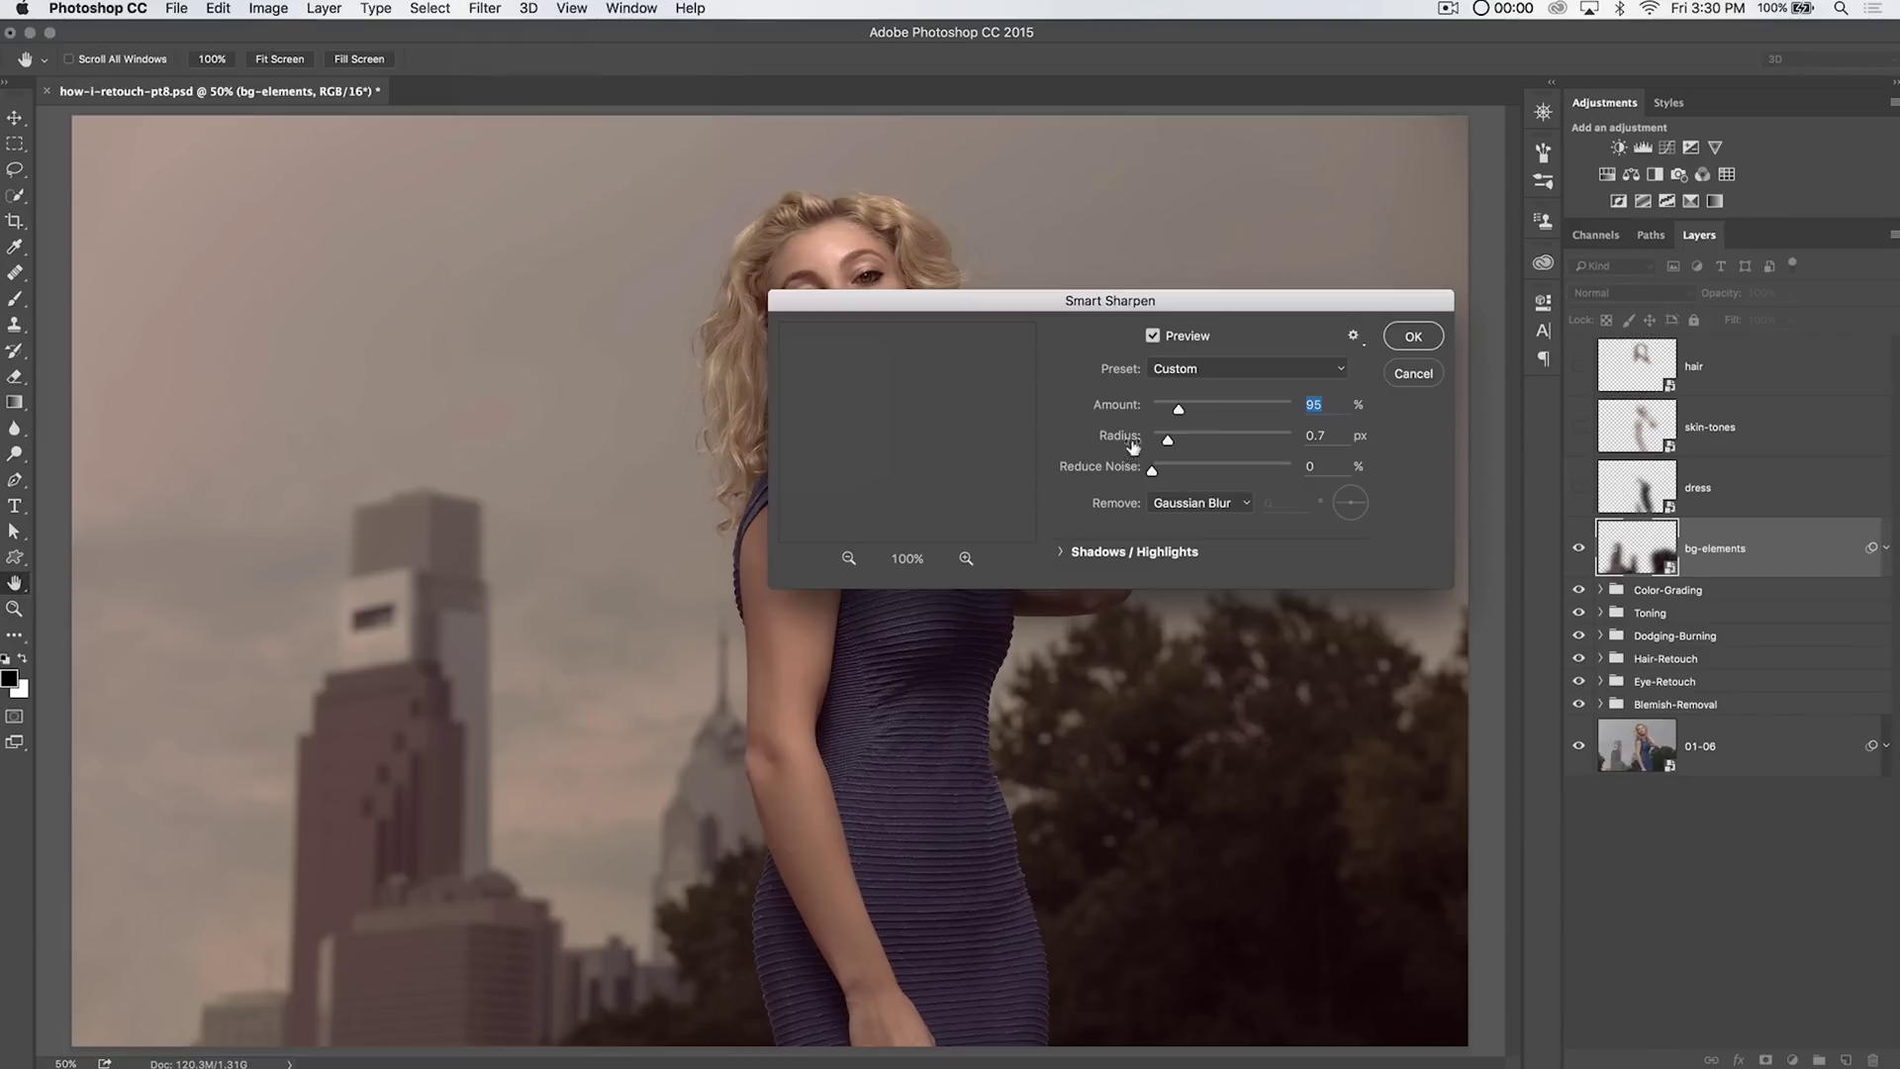
pyautogui.moveTo(1183, 445); pyautogui.dragTo(1197, 445)
pyautogui.press('Tab')
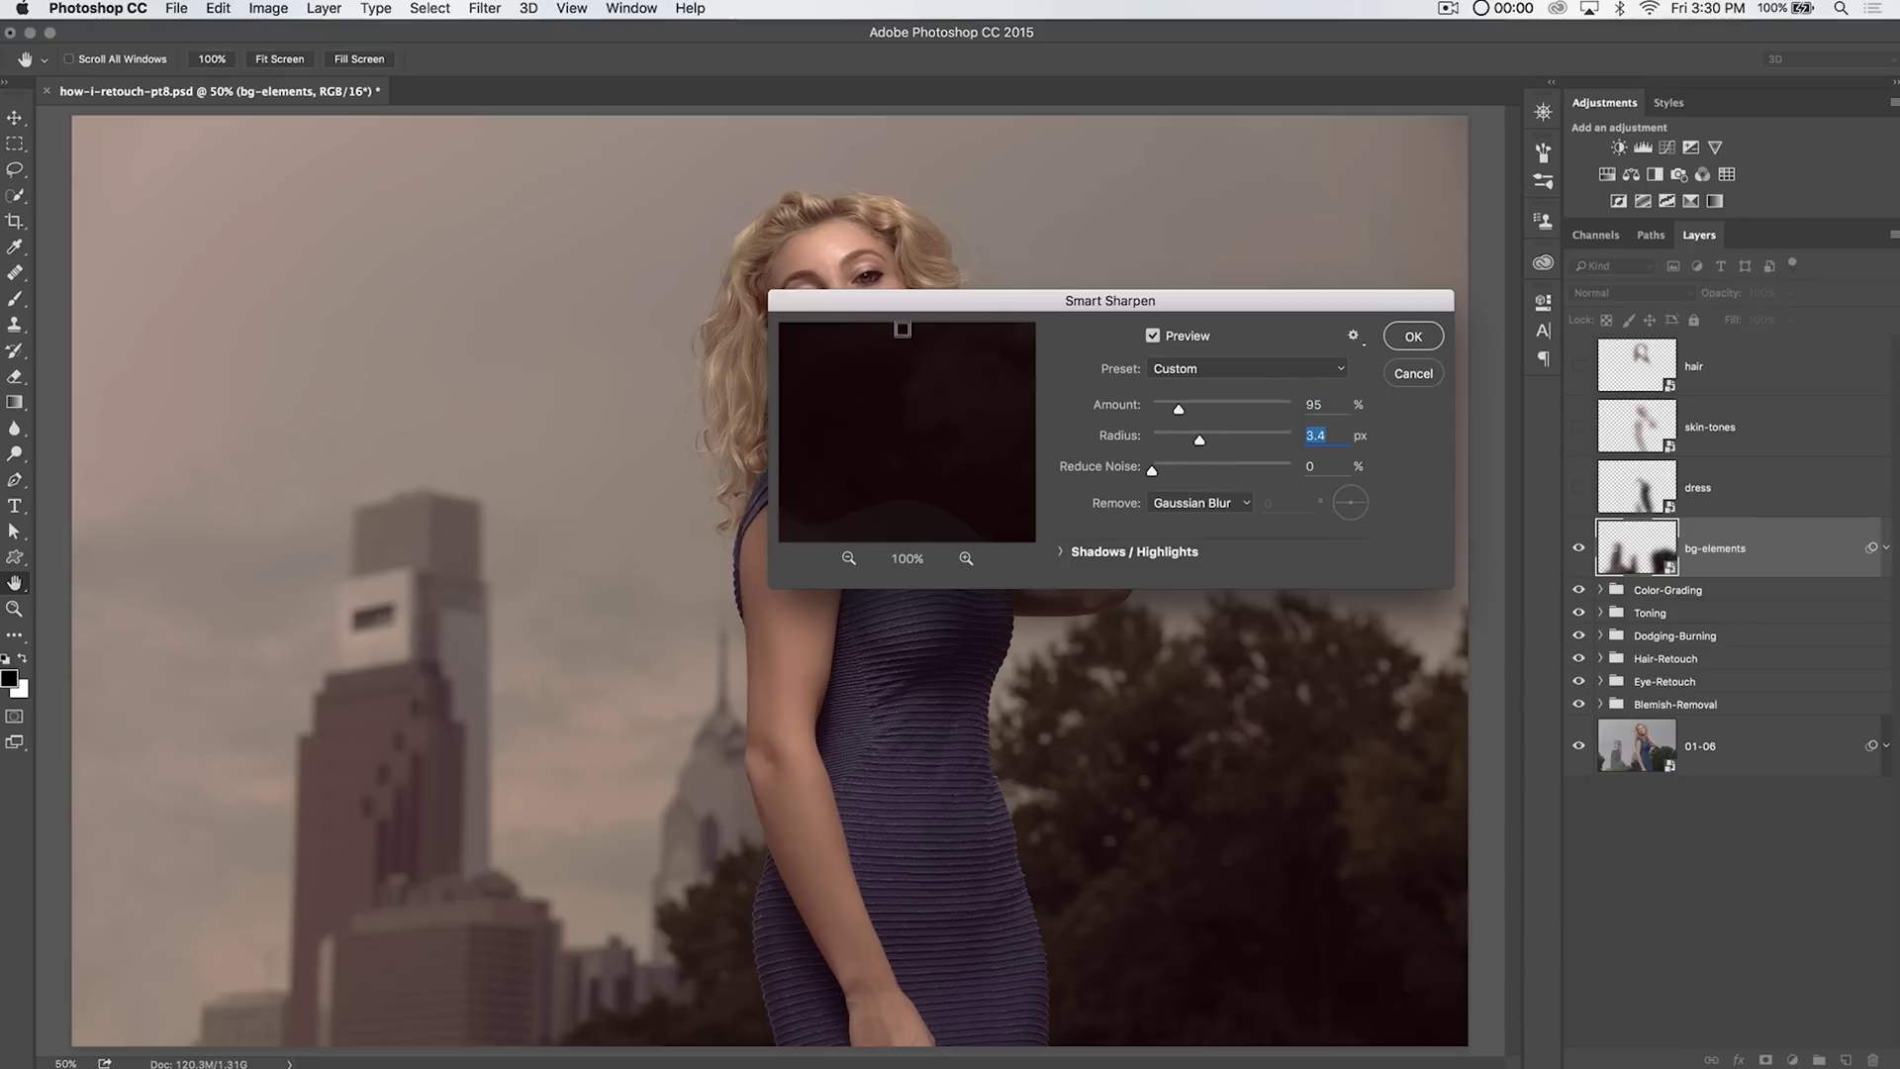
pyautogui.moveTo(1177, 409); pyautogui.dragTo(1216, 442)
pyautogui.click(1414, 338)
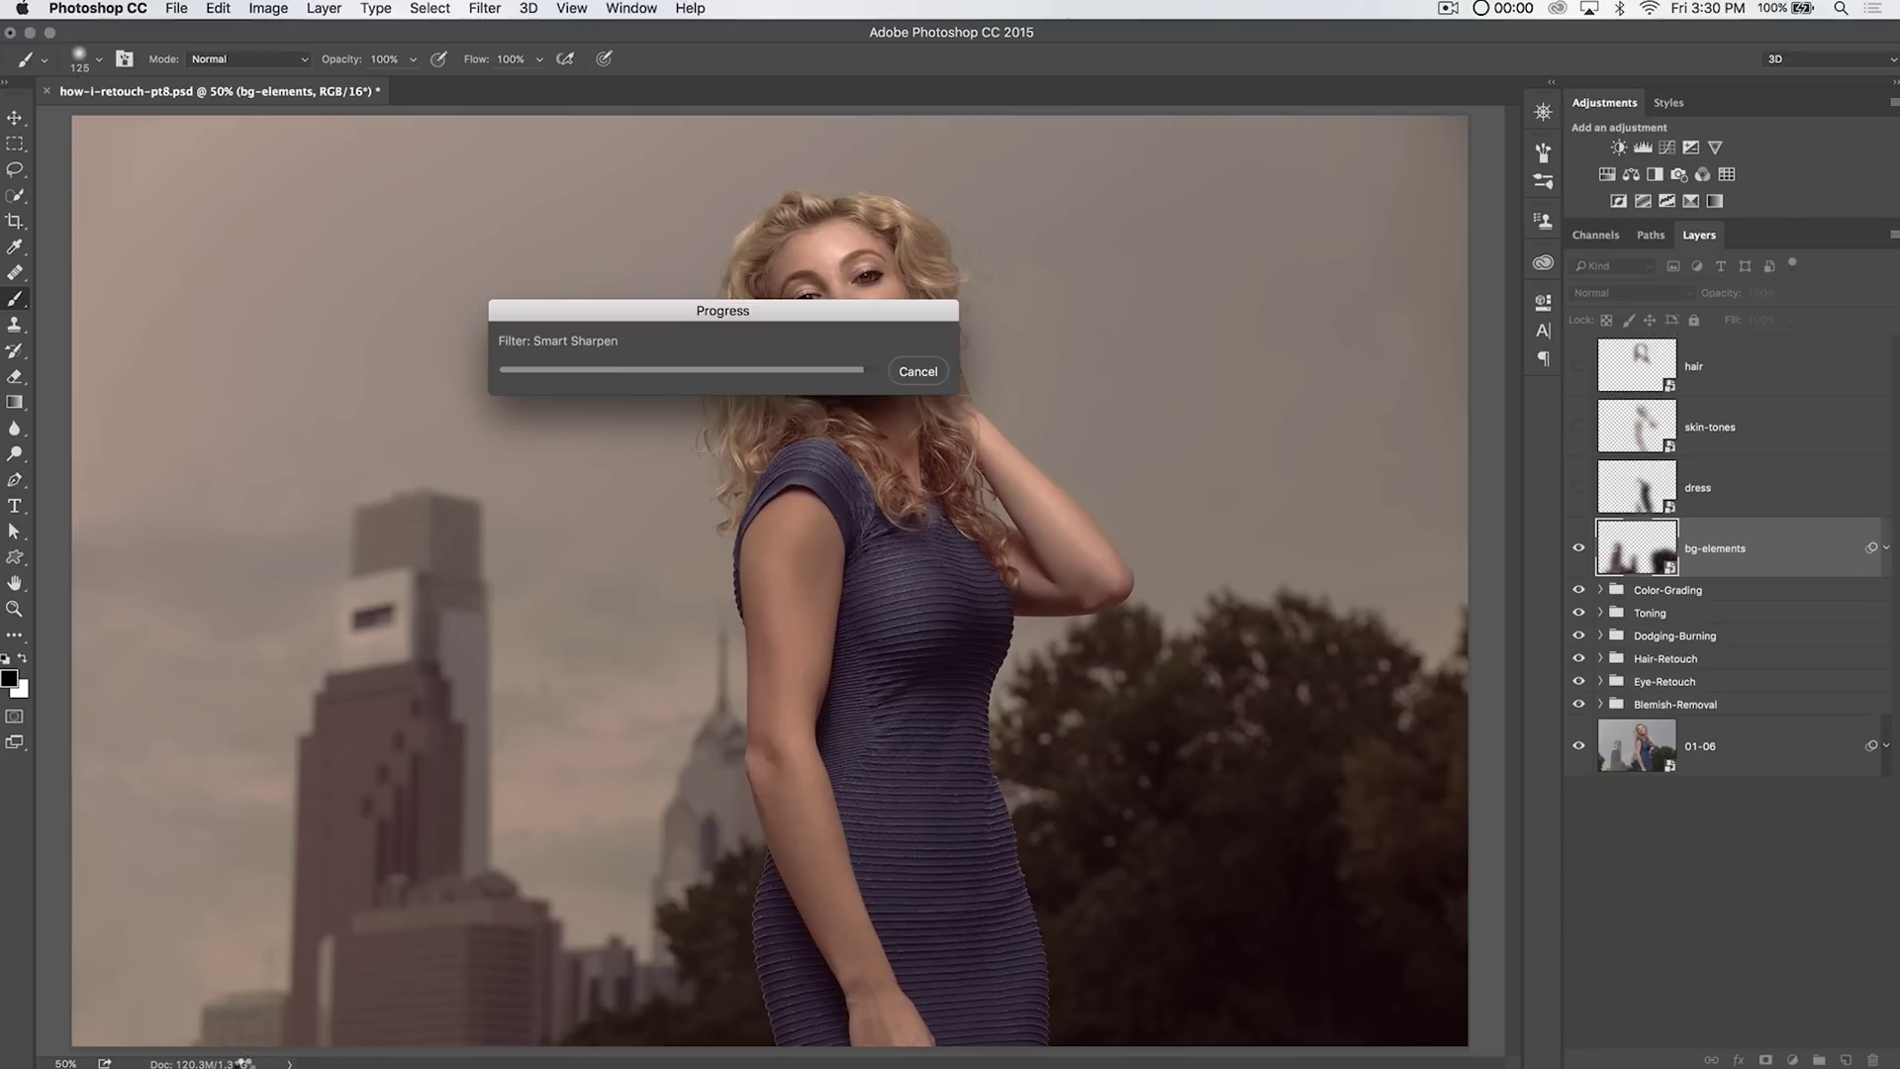
# Compare the image with and without the sharpened bg-elements layer, examining the trees at 100% zoom.
pyautogui.click(1578, 551)
pyautogui.click(1579, 550)
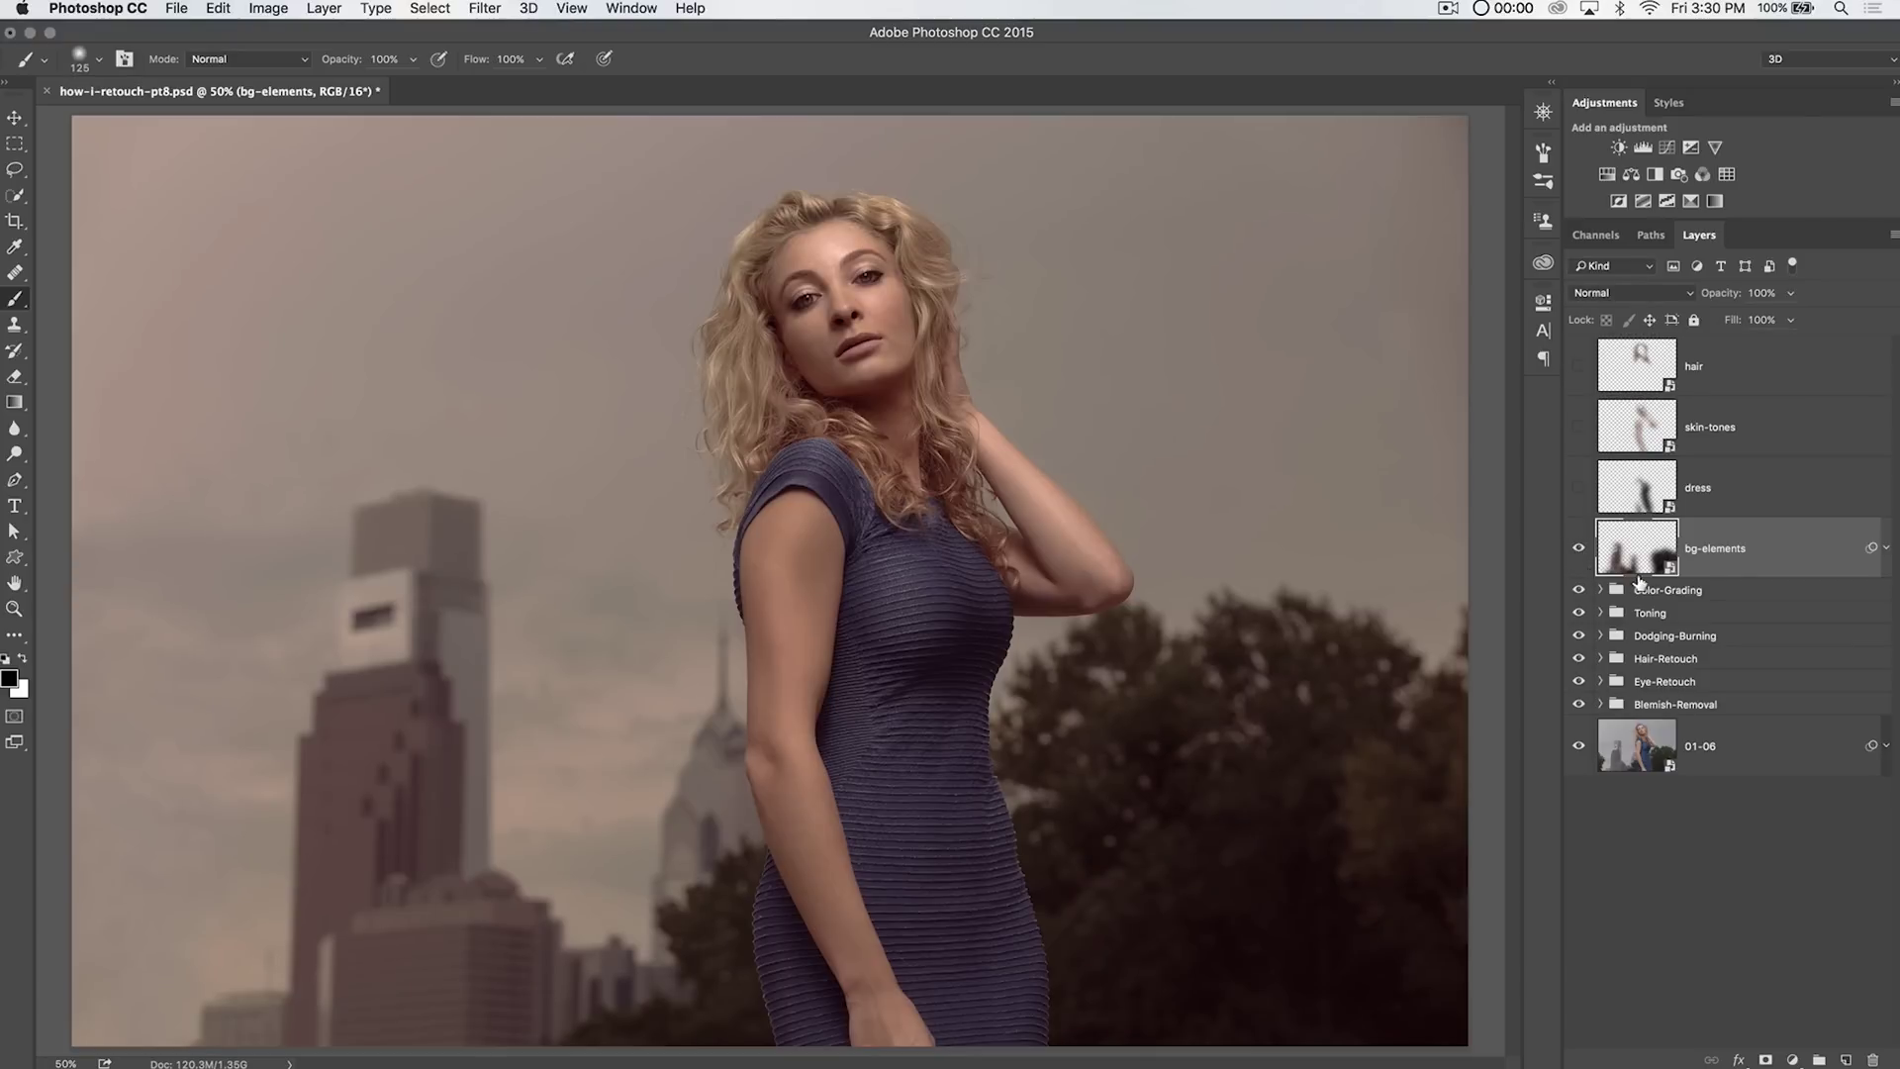
pyautogui.click(1579, 554)
pyautogui.click(1578, 550)
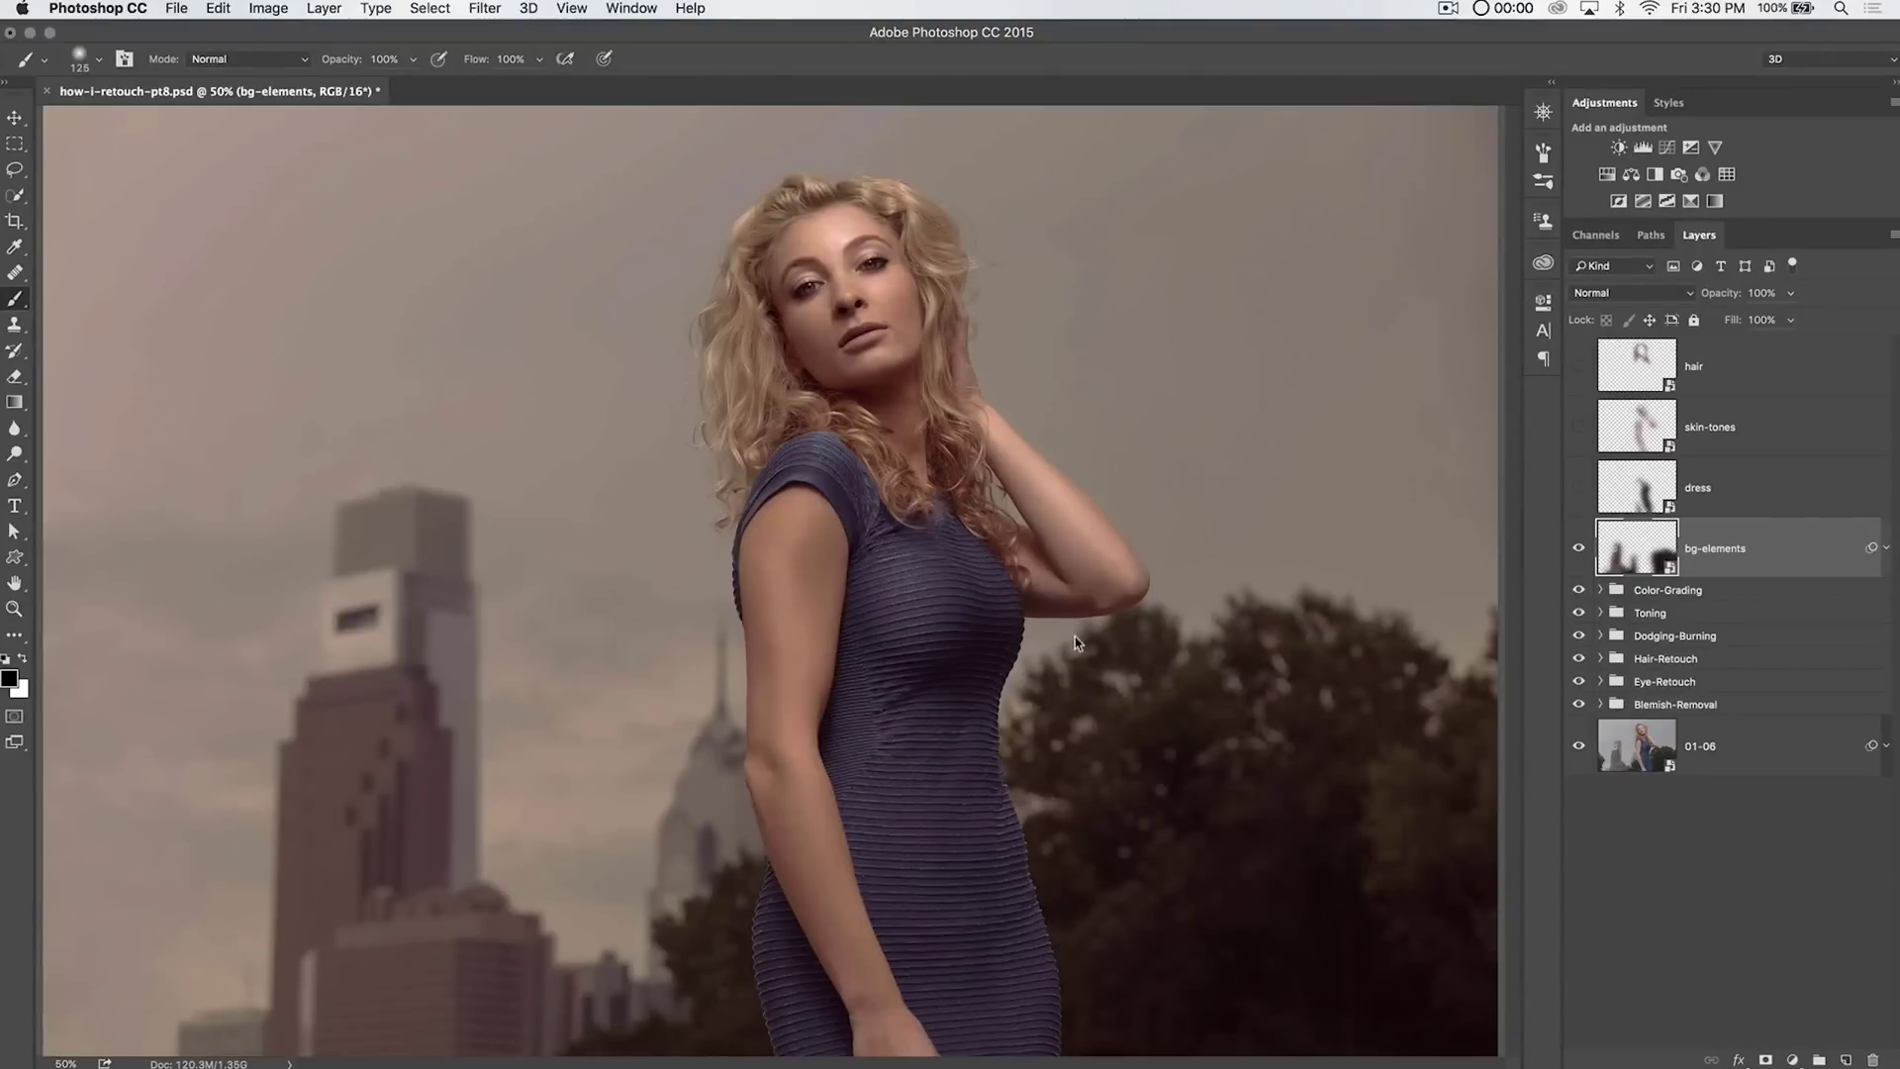
pyautogui.scroll(-5, 1076, 671)
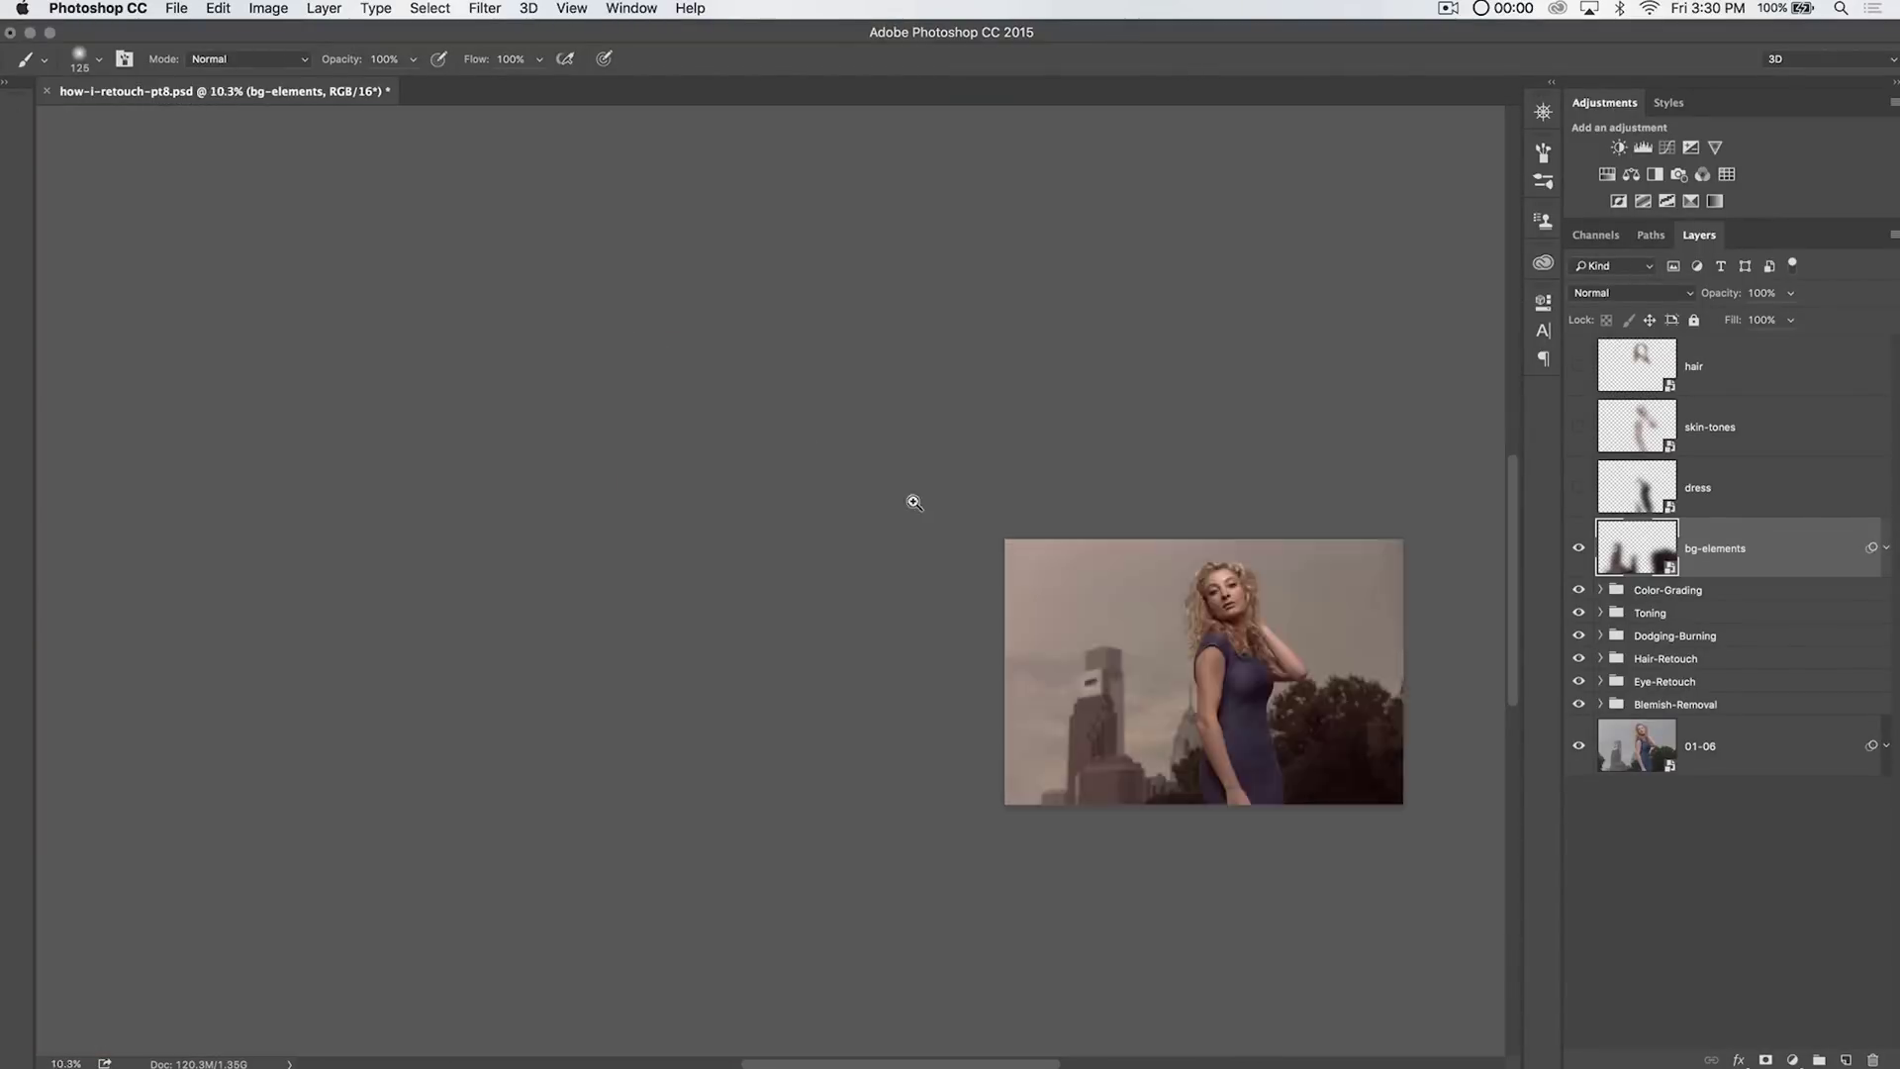
pyautogui.scroll(10, 882, 486)
pyautogui.moveTo(1030, 581)
pyautogui.mouseDown()
pyautogui.moveTo(993, 535)
pyautogui.moveTo(776, 453)
pyautogui.mouseUp()
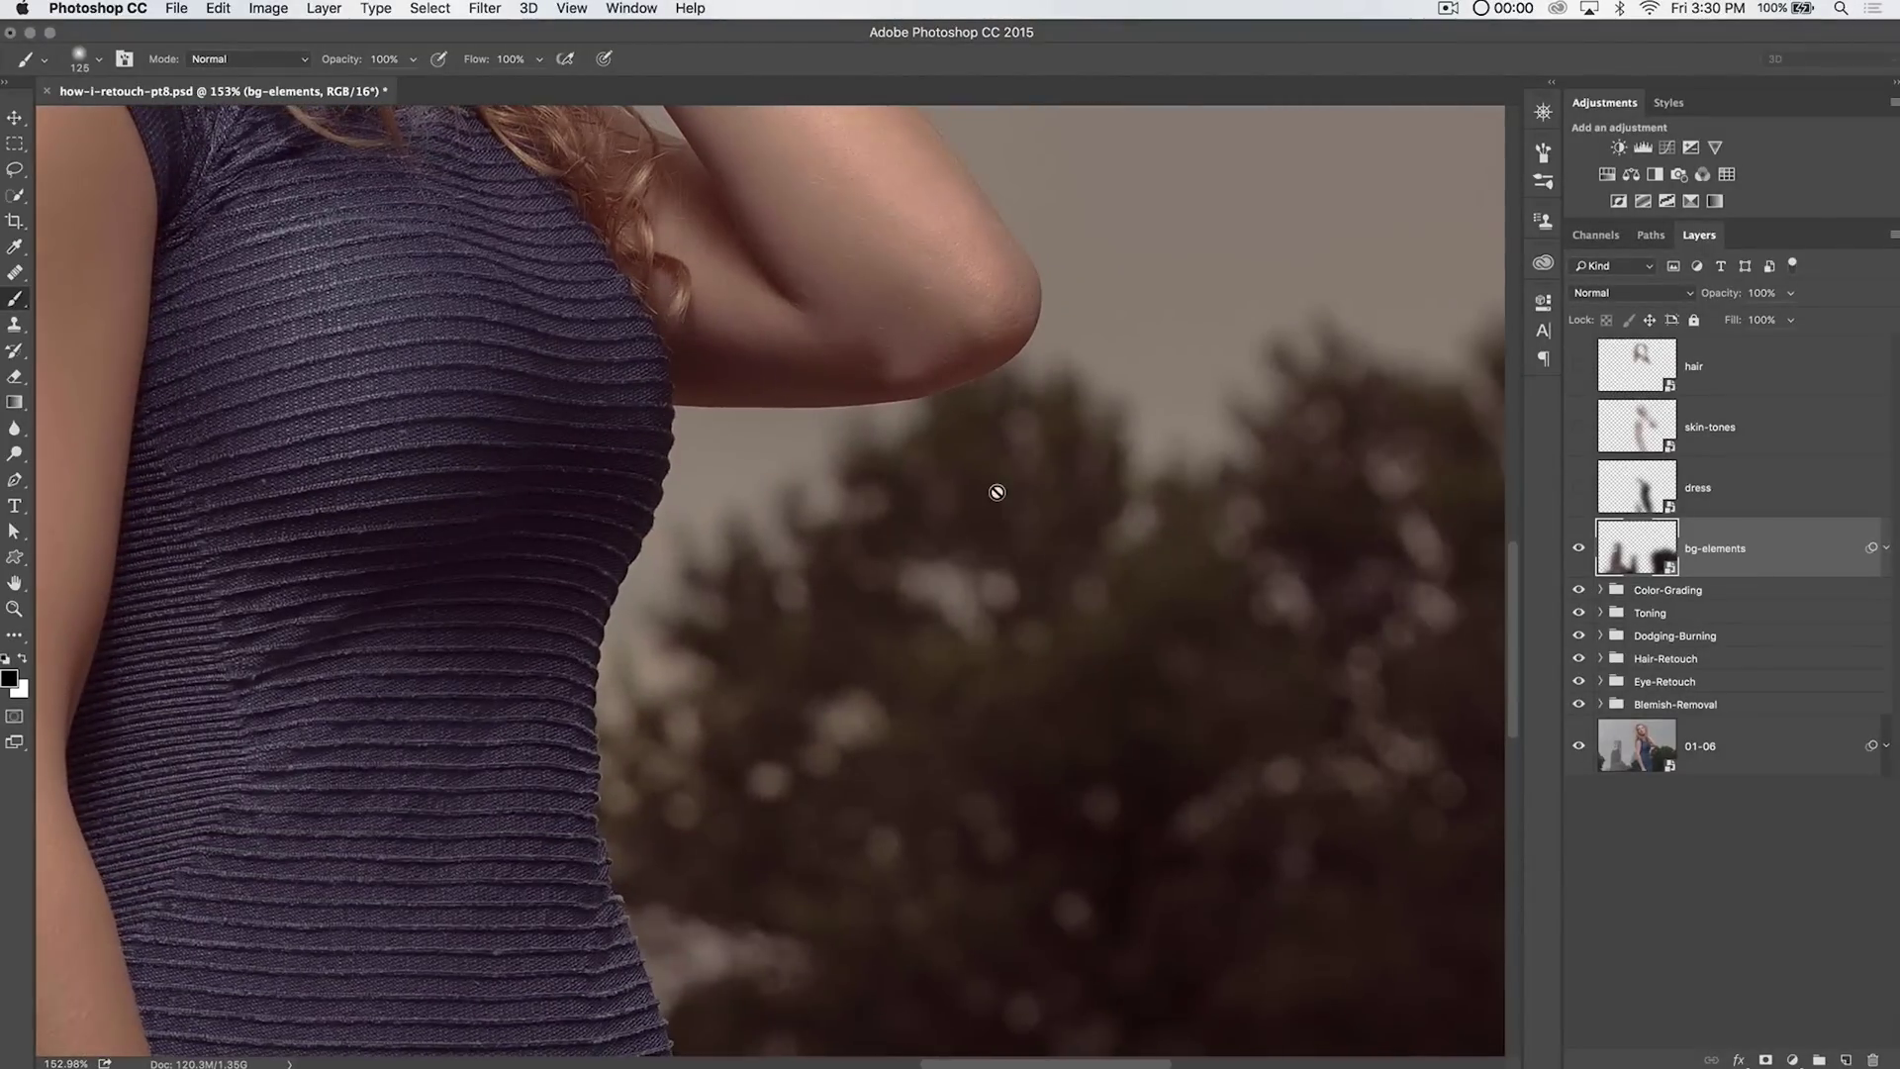
pyautogui.press('super+1')
pyautogui.moveTo(1154, 467); pyautogui.dragTo(1272, 450)
pyautogui.moveTo(1147, 463)
pyautogui.mouseDown()
pyautogui.moveTo(1078, 733)
pyautogui.moveTo(1022, 679)
pyautogui.mouseUp()
pyautogui.moveTo(1068, 488); pyautogui.dragTo(749, 542)
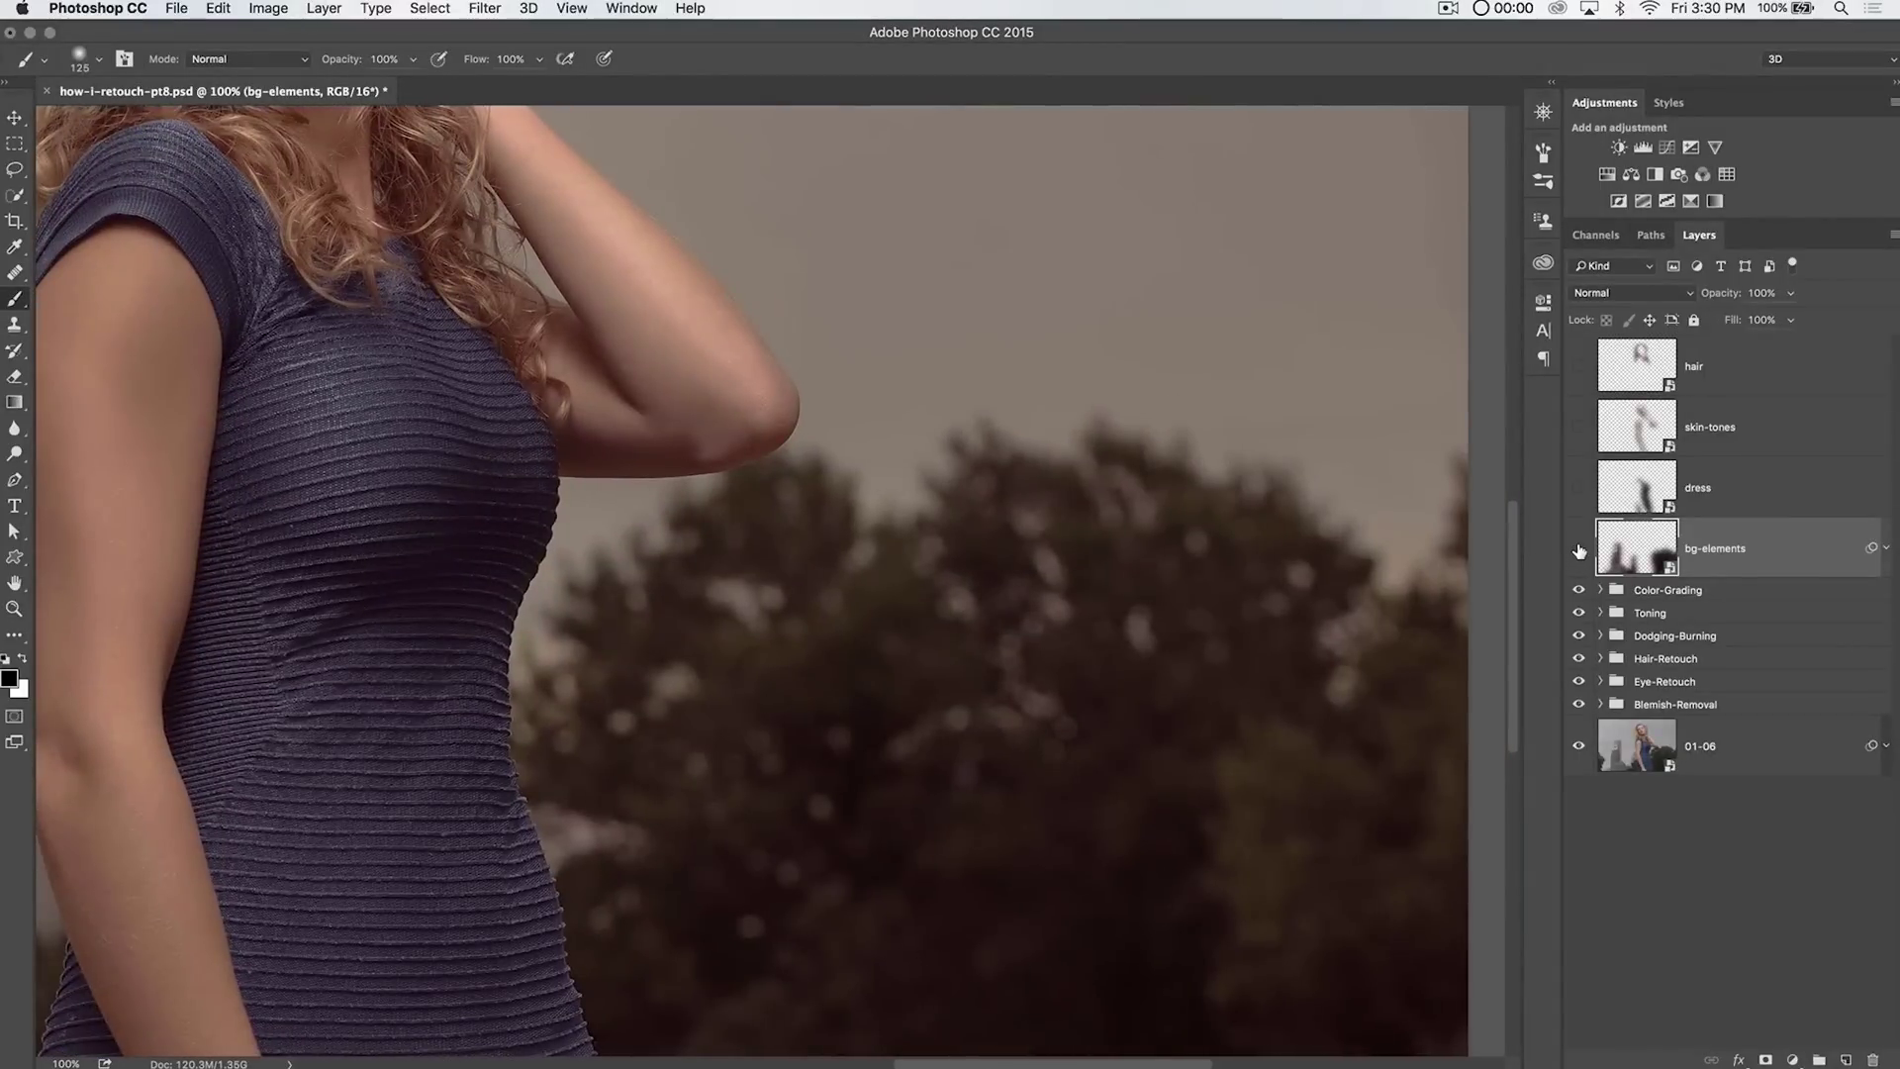
pyautogui.click(1580, 553)
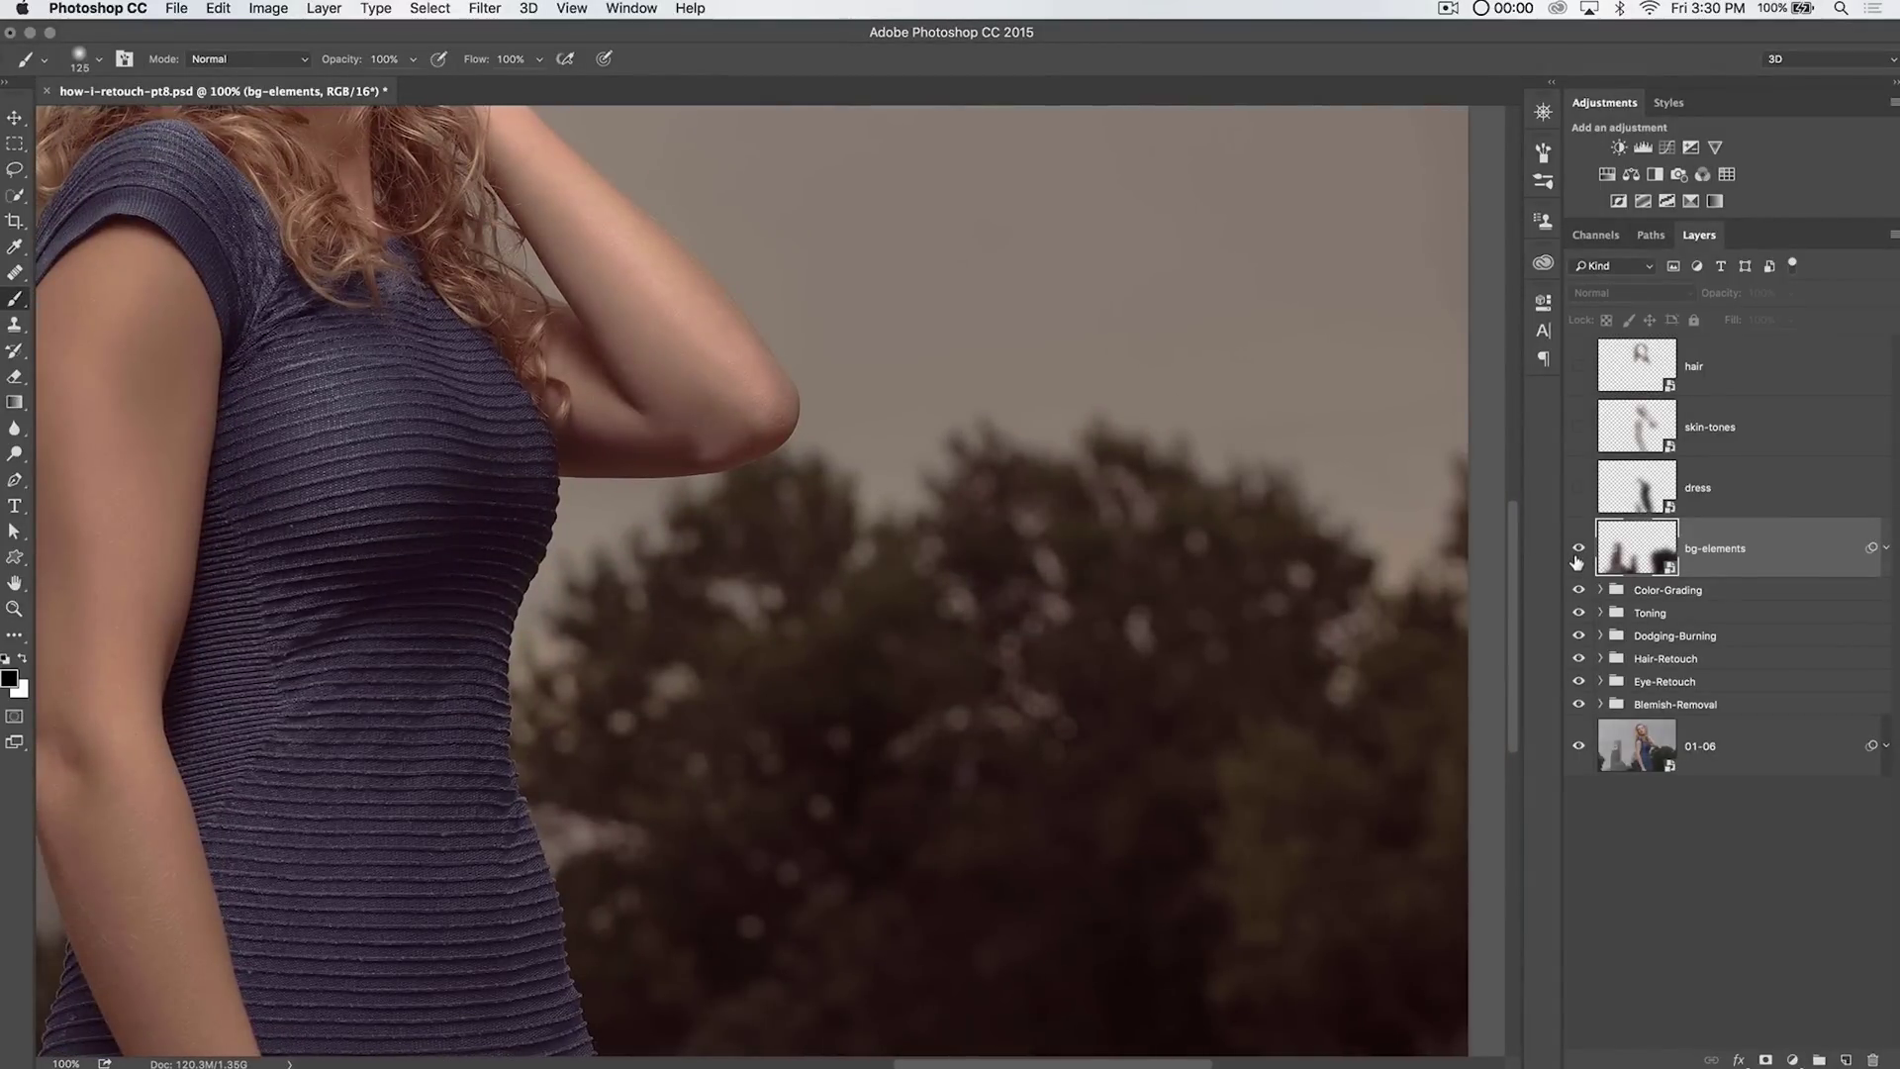
# Check the sharpened background buildings, delete the bg-elements layer and show the dress layer.
pyautogui.click(1576, 560)
pyautogui.scroll(-10, 1315, 441)
pyautogui.scroll(10, 770, 569)
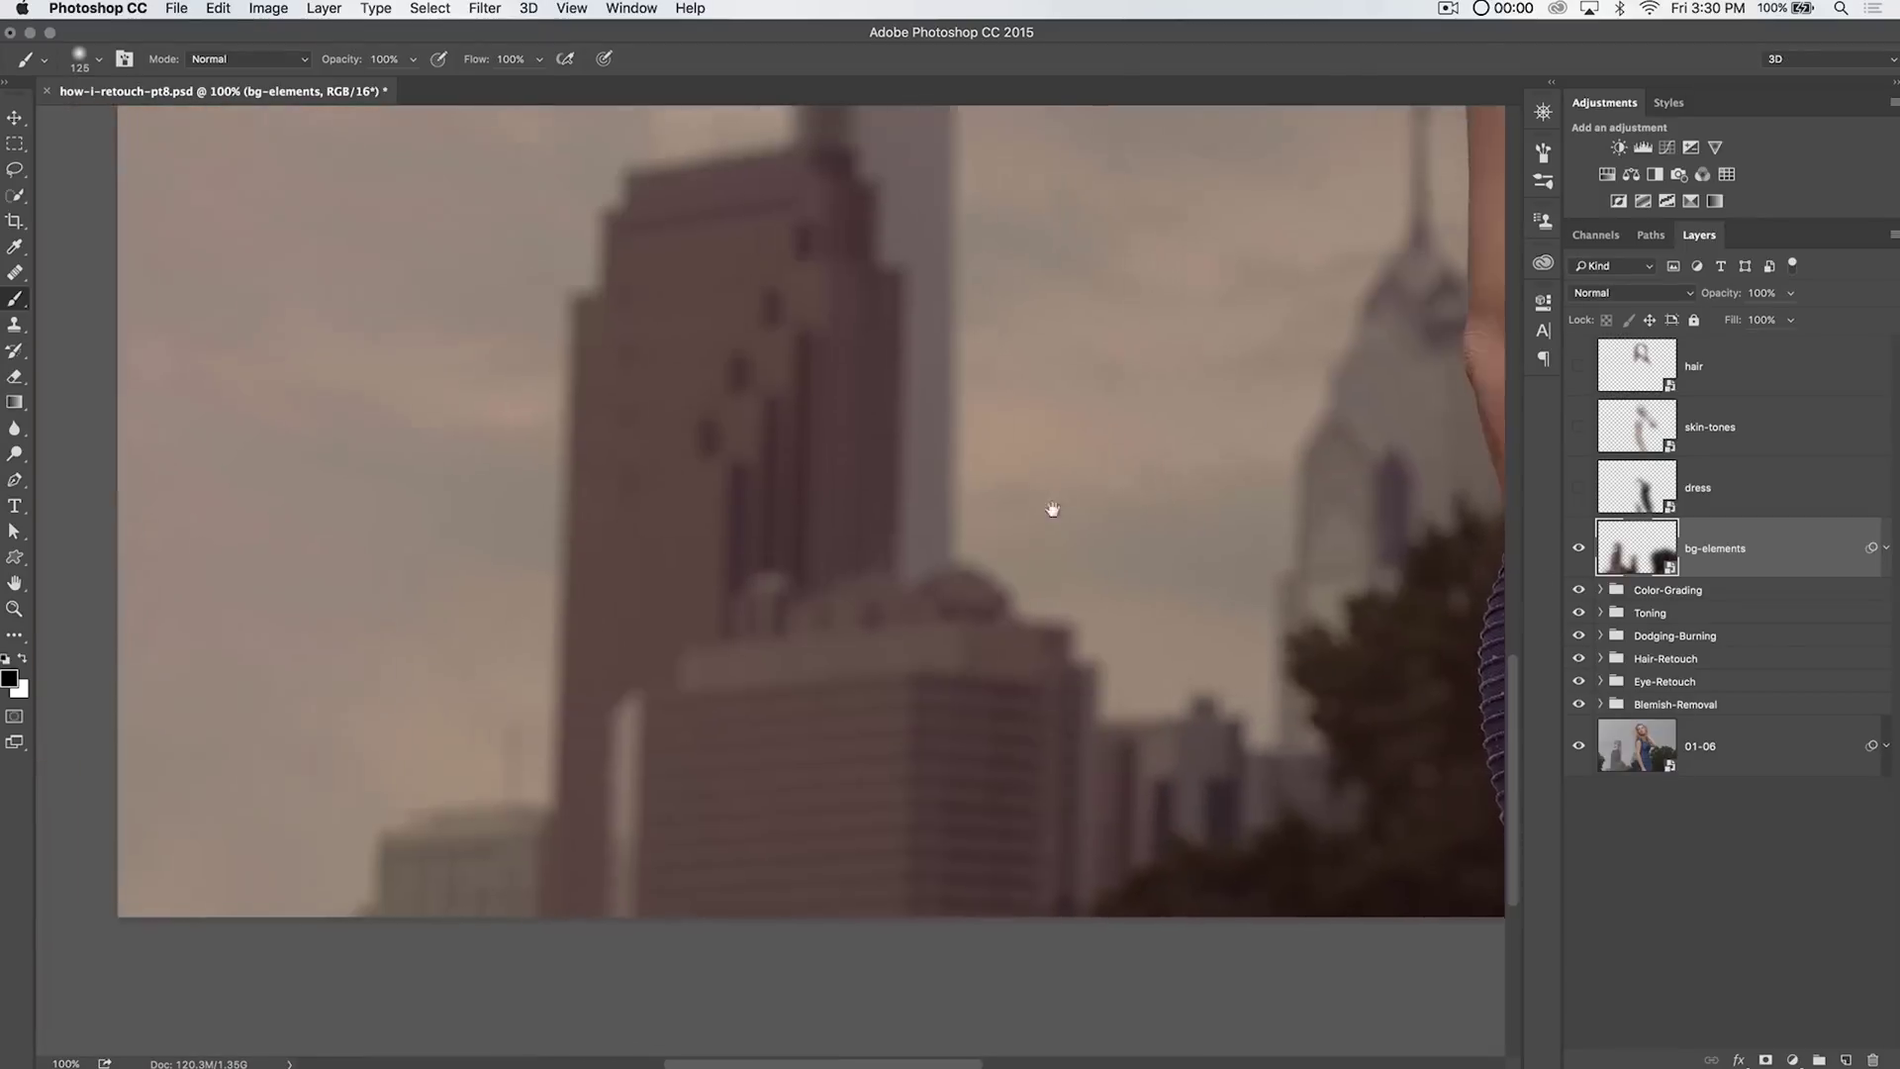
pyautogui.scroll(4, 1002, 692)
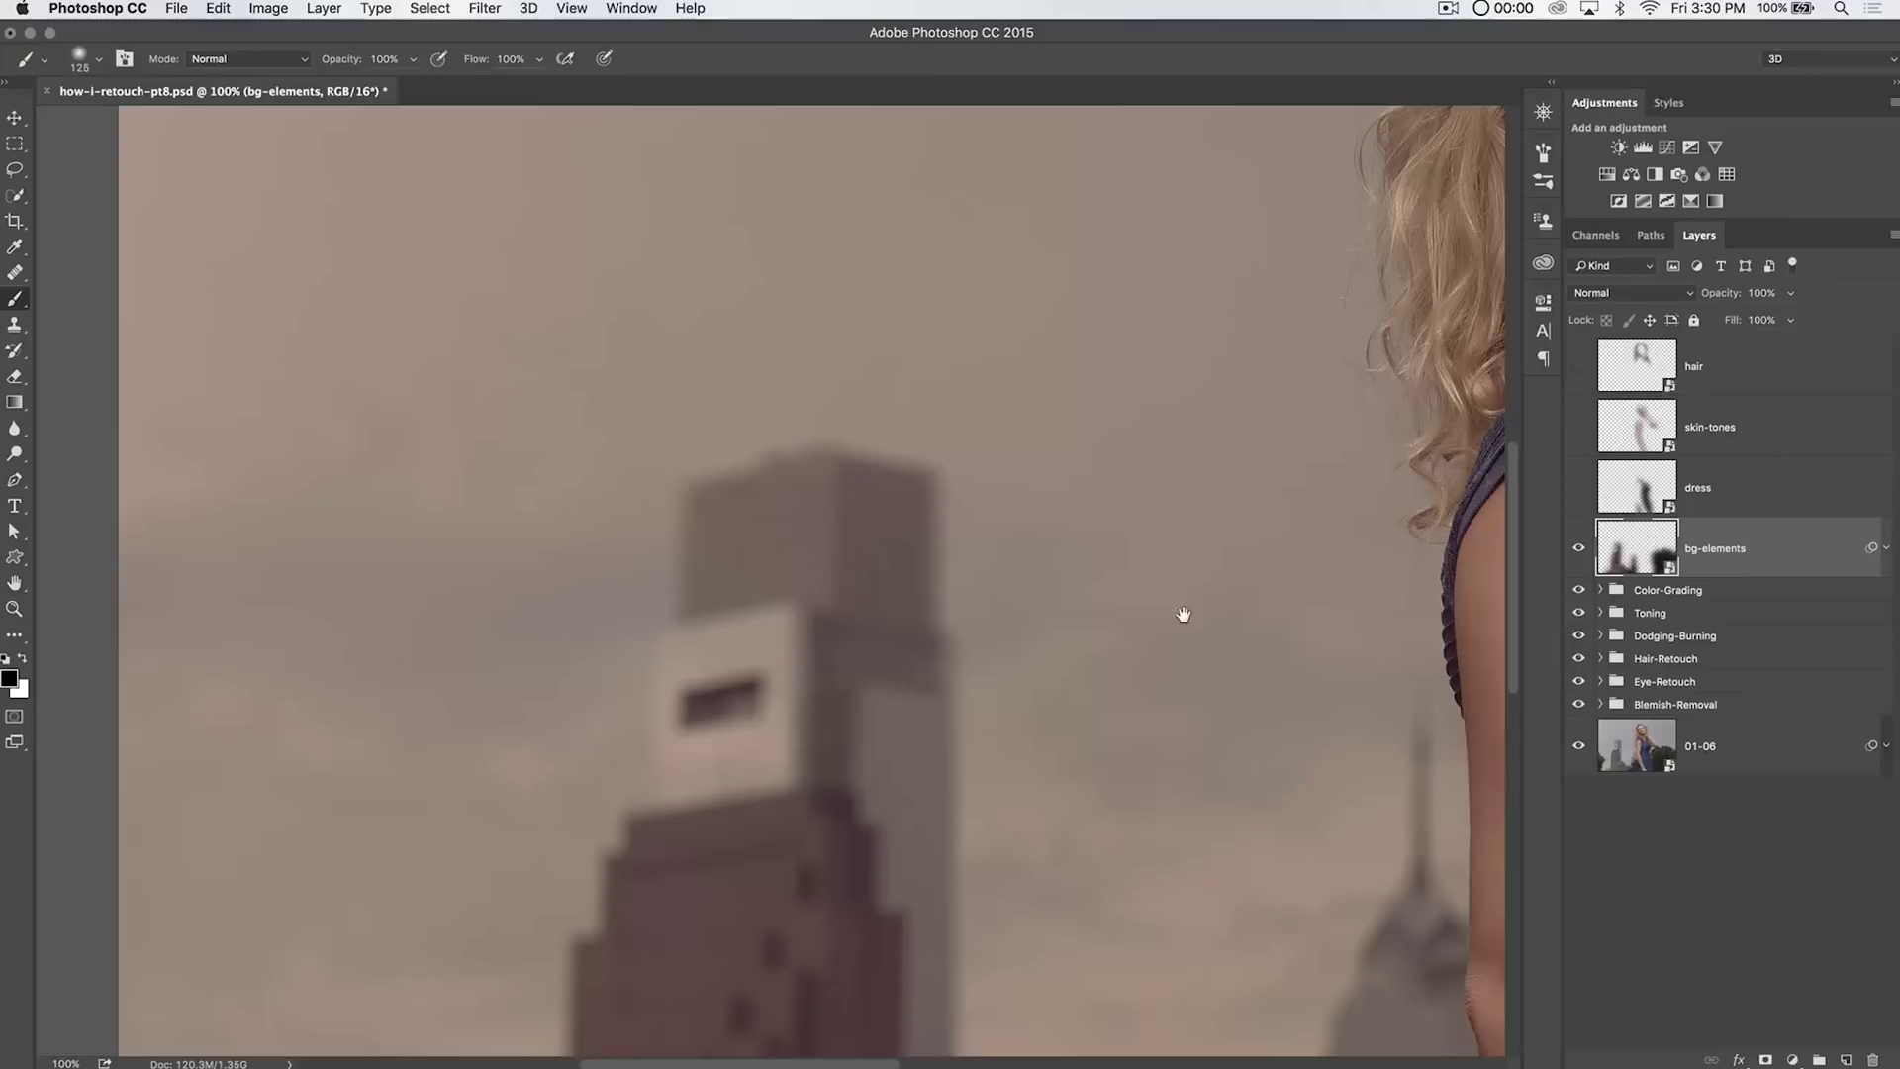
pyautogui.press('Delete')
pyautogui.click(1578, 488)
# Examine the unsharpened dress texture in the portrait at zoom levels between 50% and 100%.
pyautogui.hscroll(10, 1068, 485)
pyautogui.scroll(1, 809, 514)
pyautogui.hscroll(7, 752, 505)
pyautogui.hscroll(-2, 897, 475)
pyautogui.hscroll(-5, 990, 460)
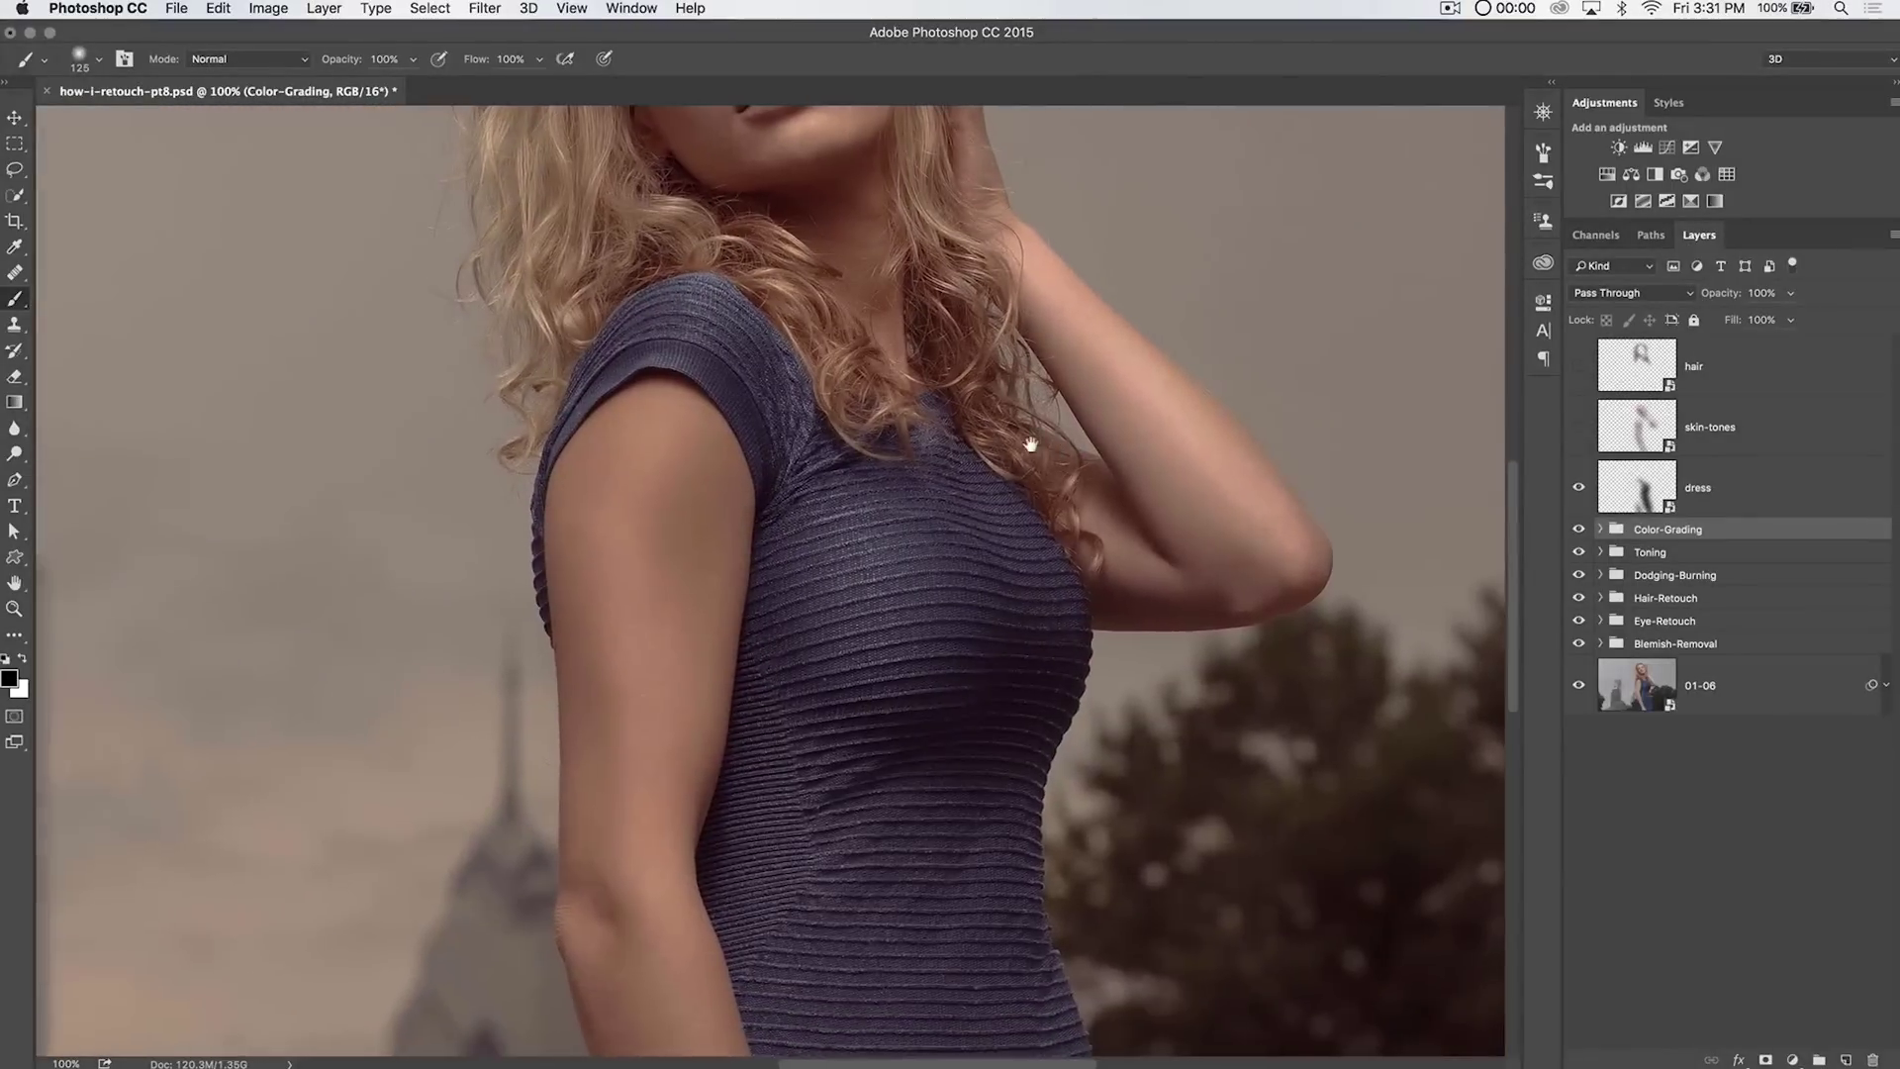
pyautogui.press('super+minus')
pyautogui.hscroll(-5, 1077, 607)
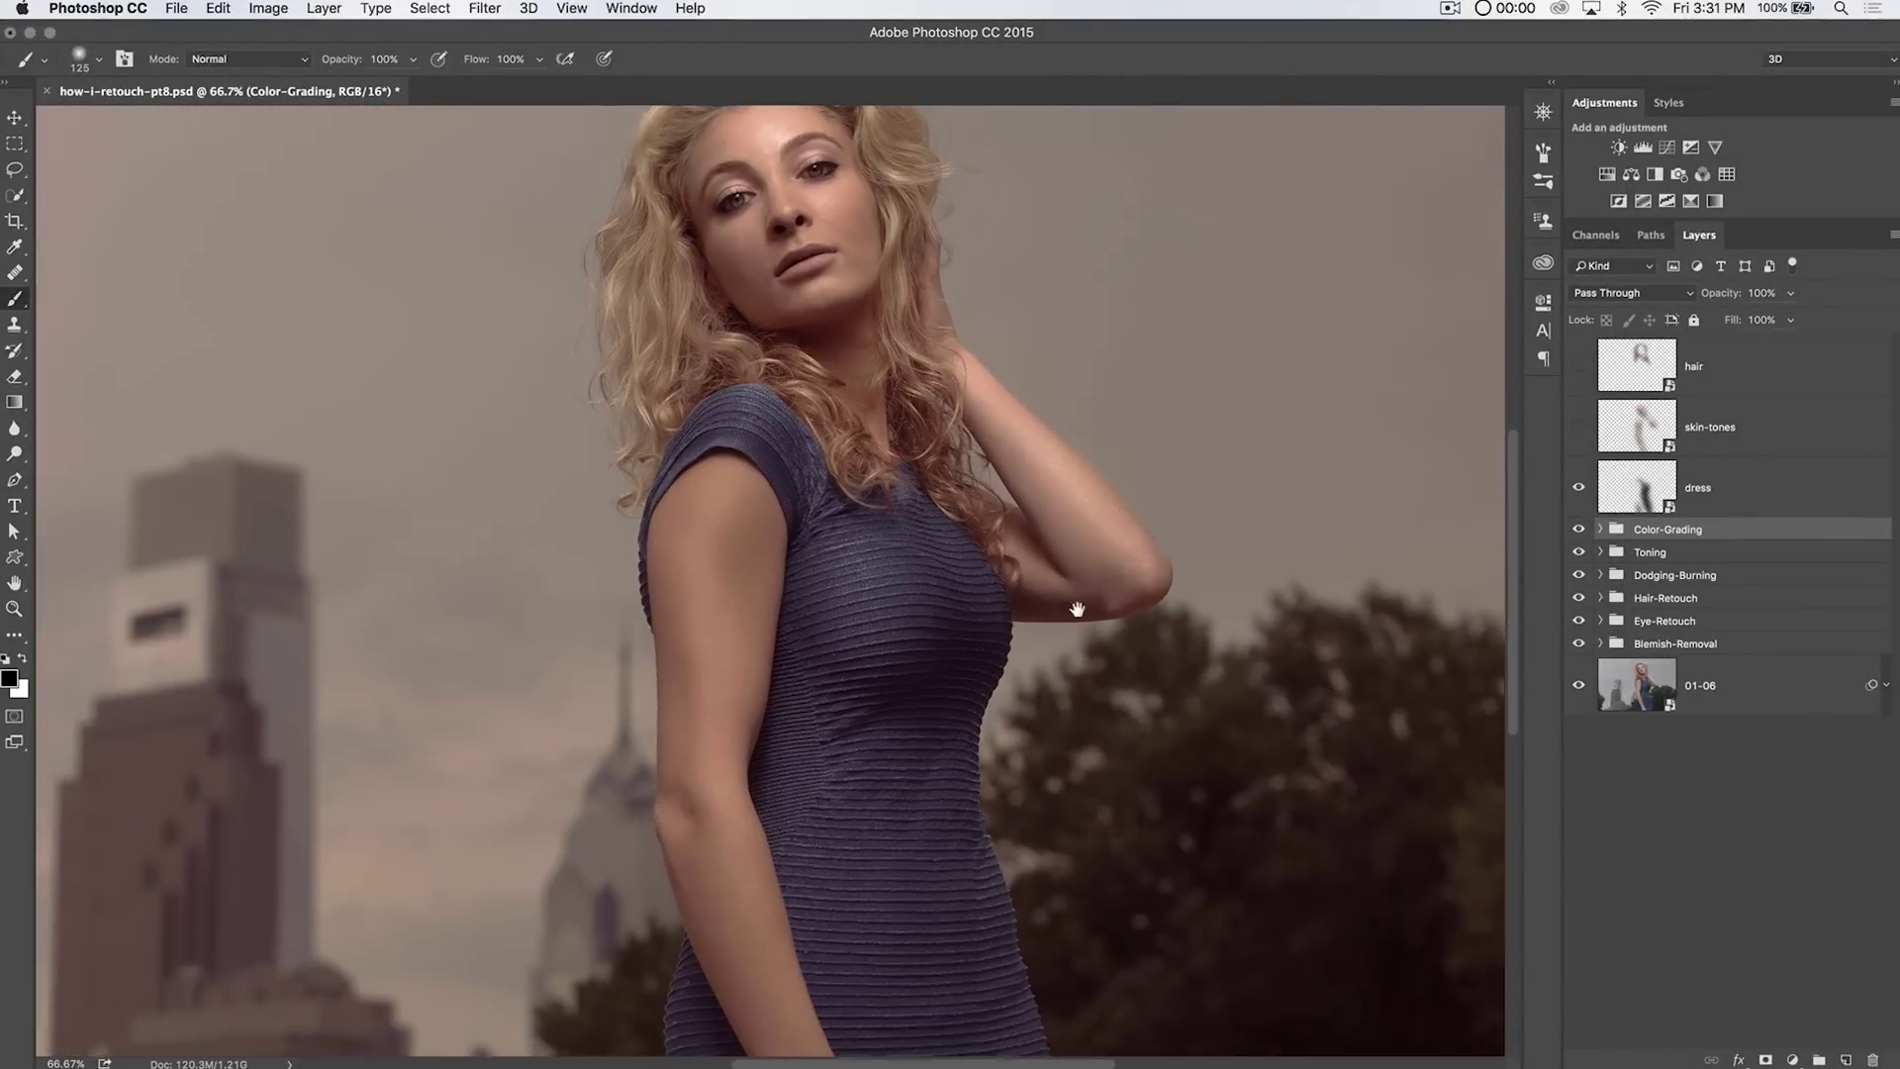
pyautogui.press('super+minus')
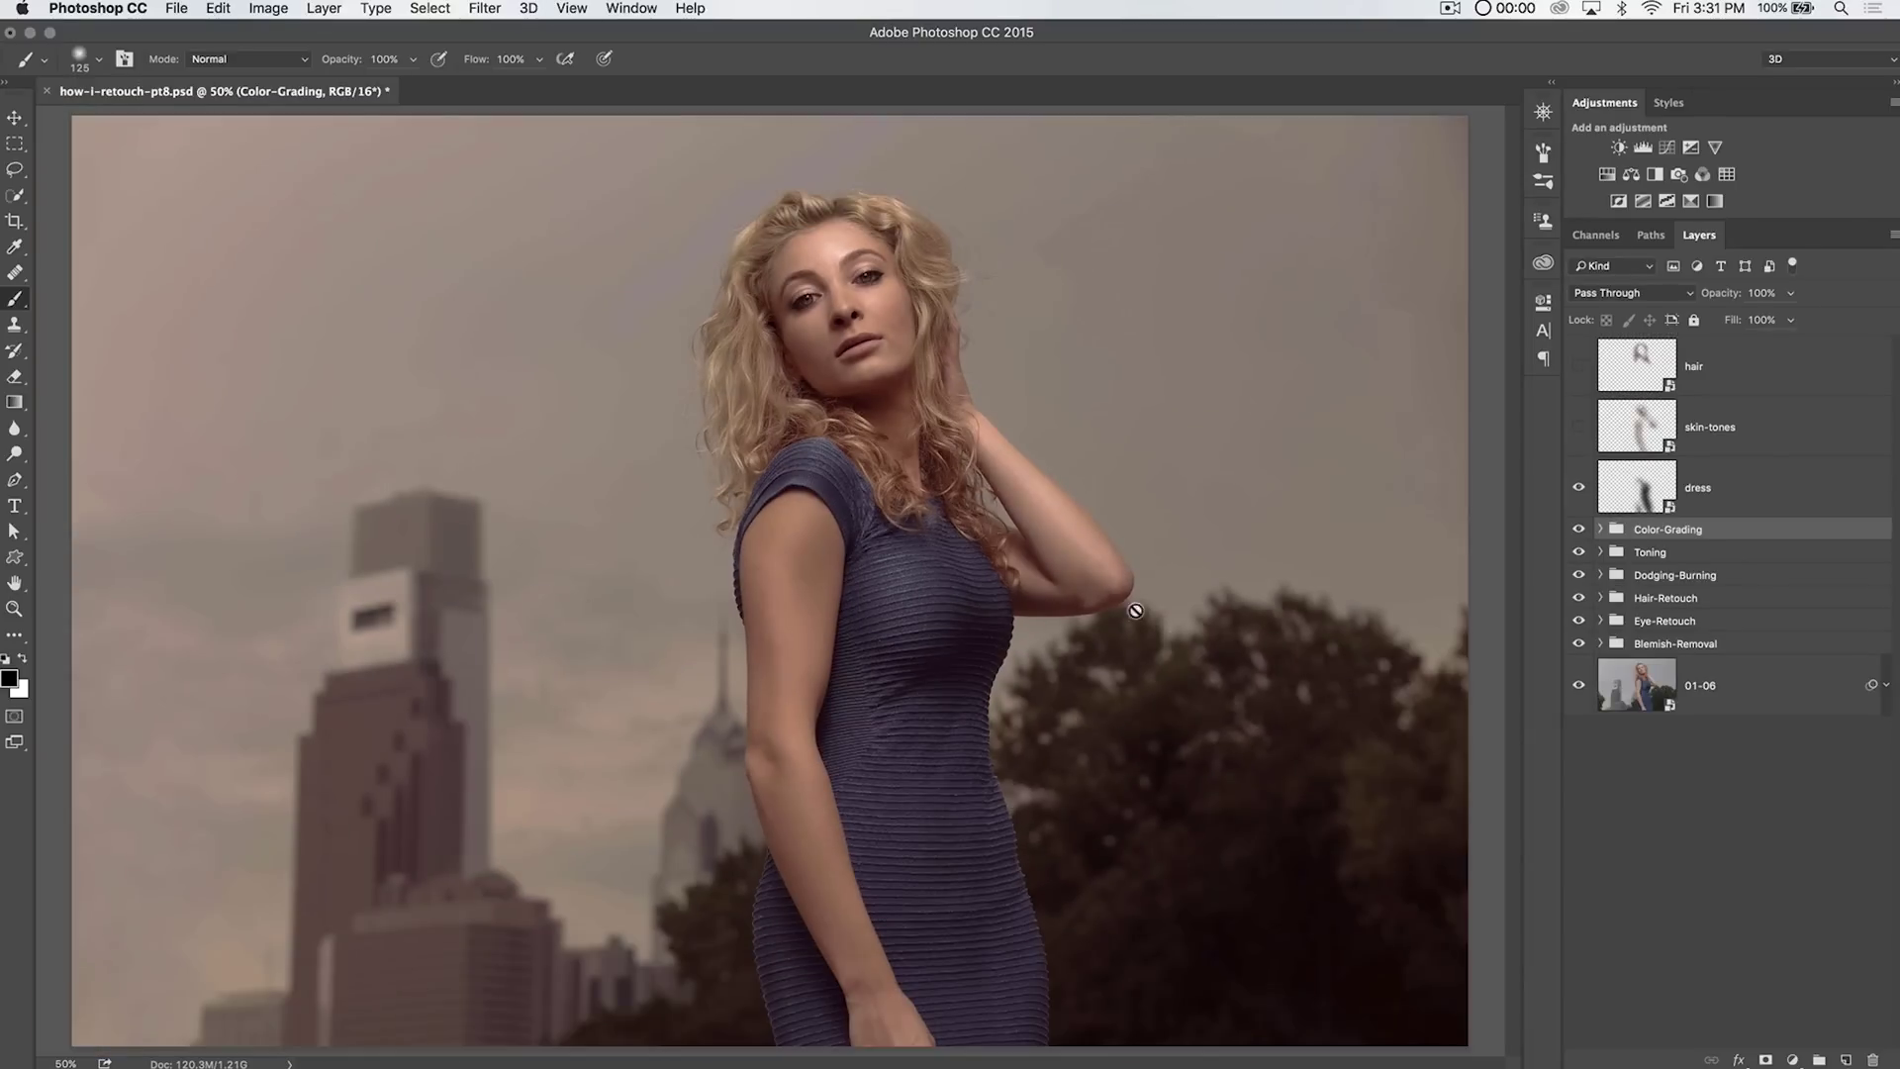
pyautogui.press('super+plus')
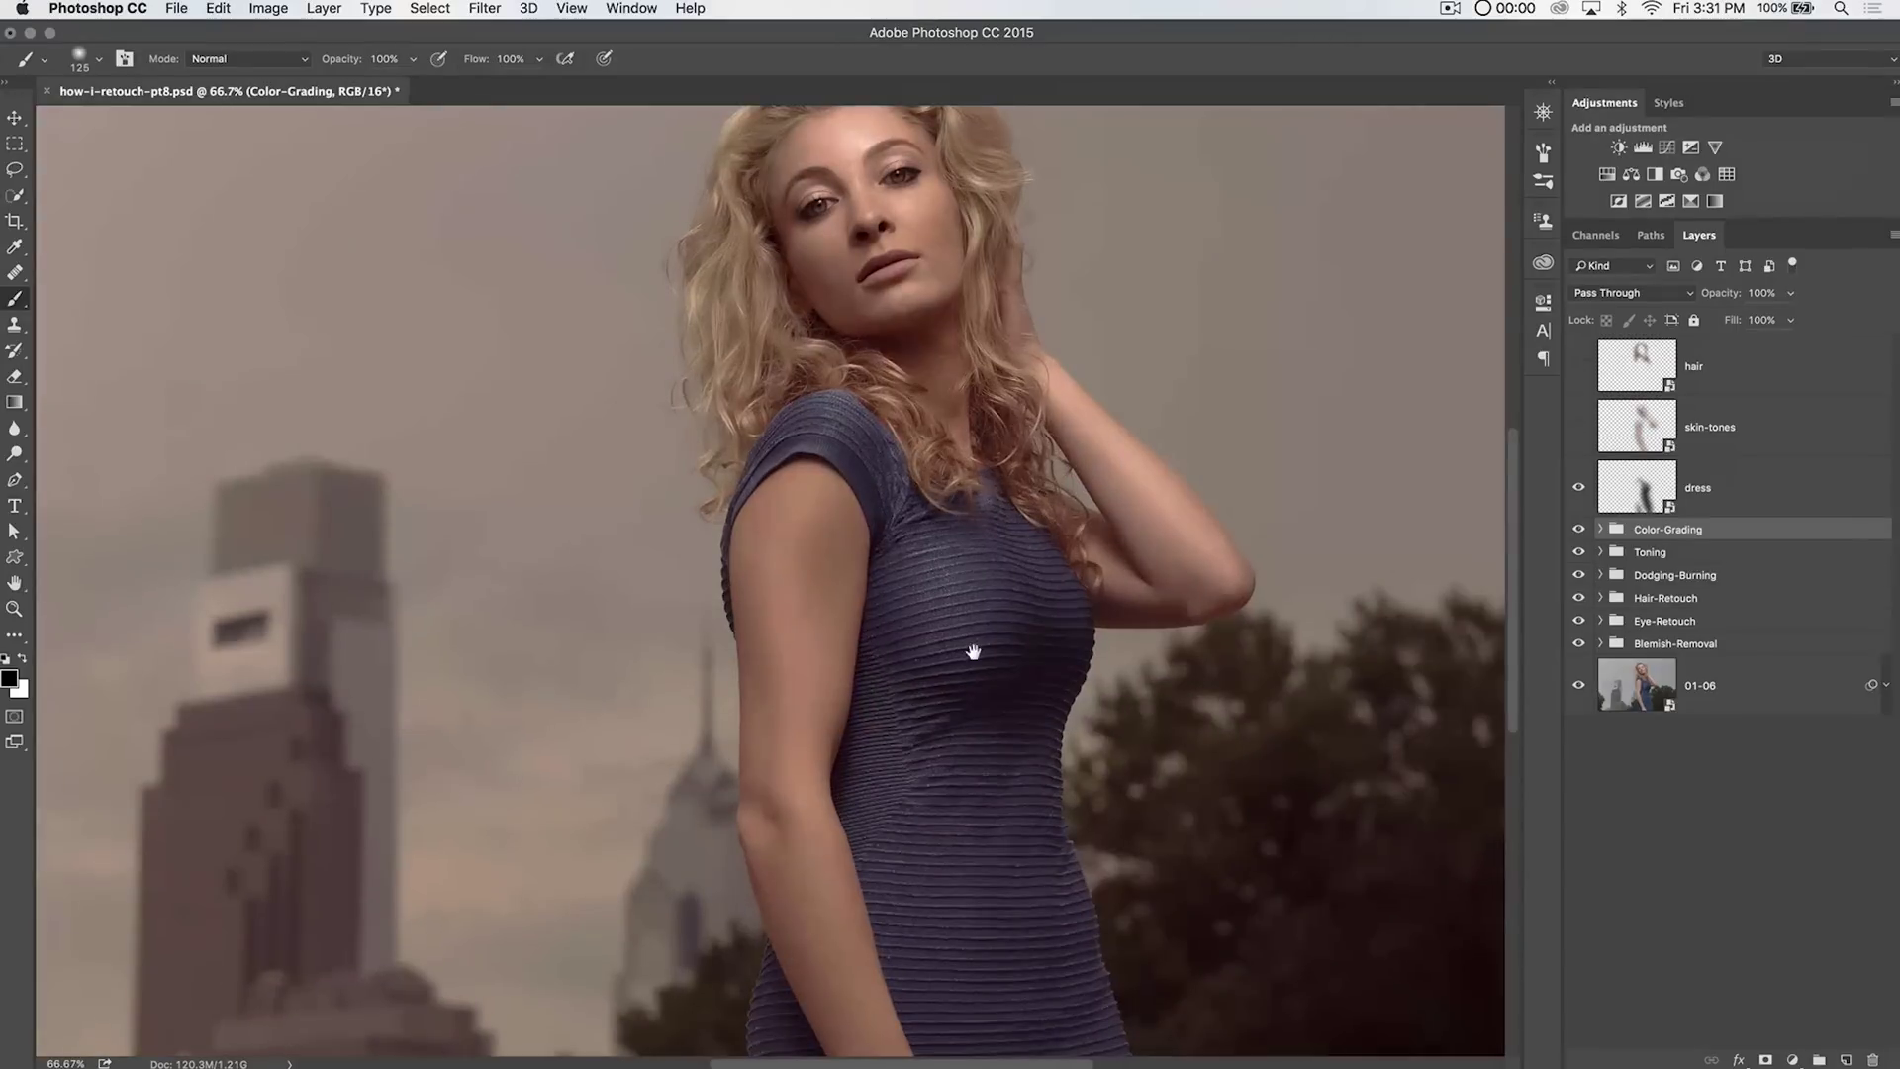
pyautogui.moveTo(976, 637); pyautogui.dragTo(950, 501)
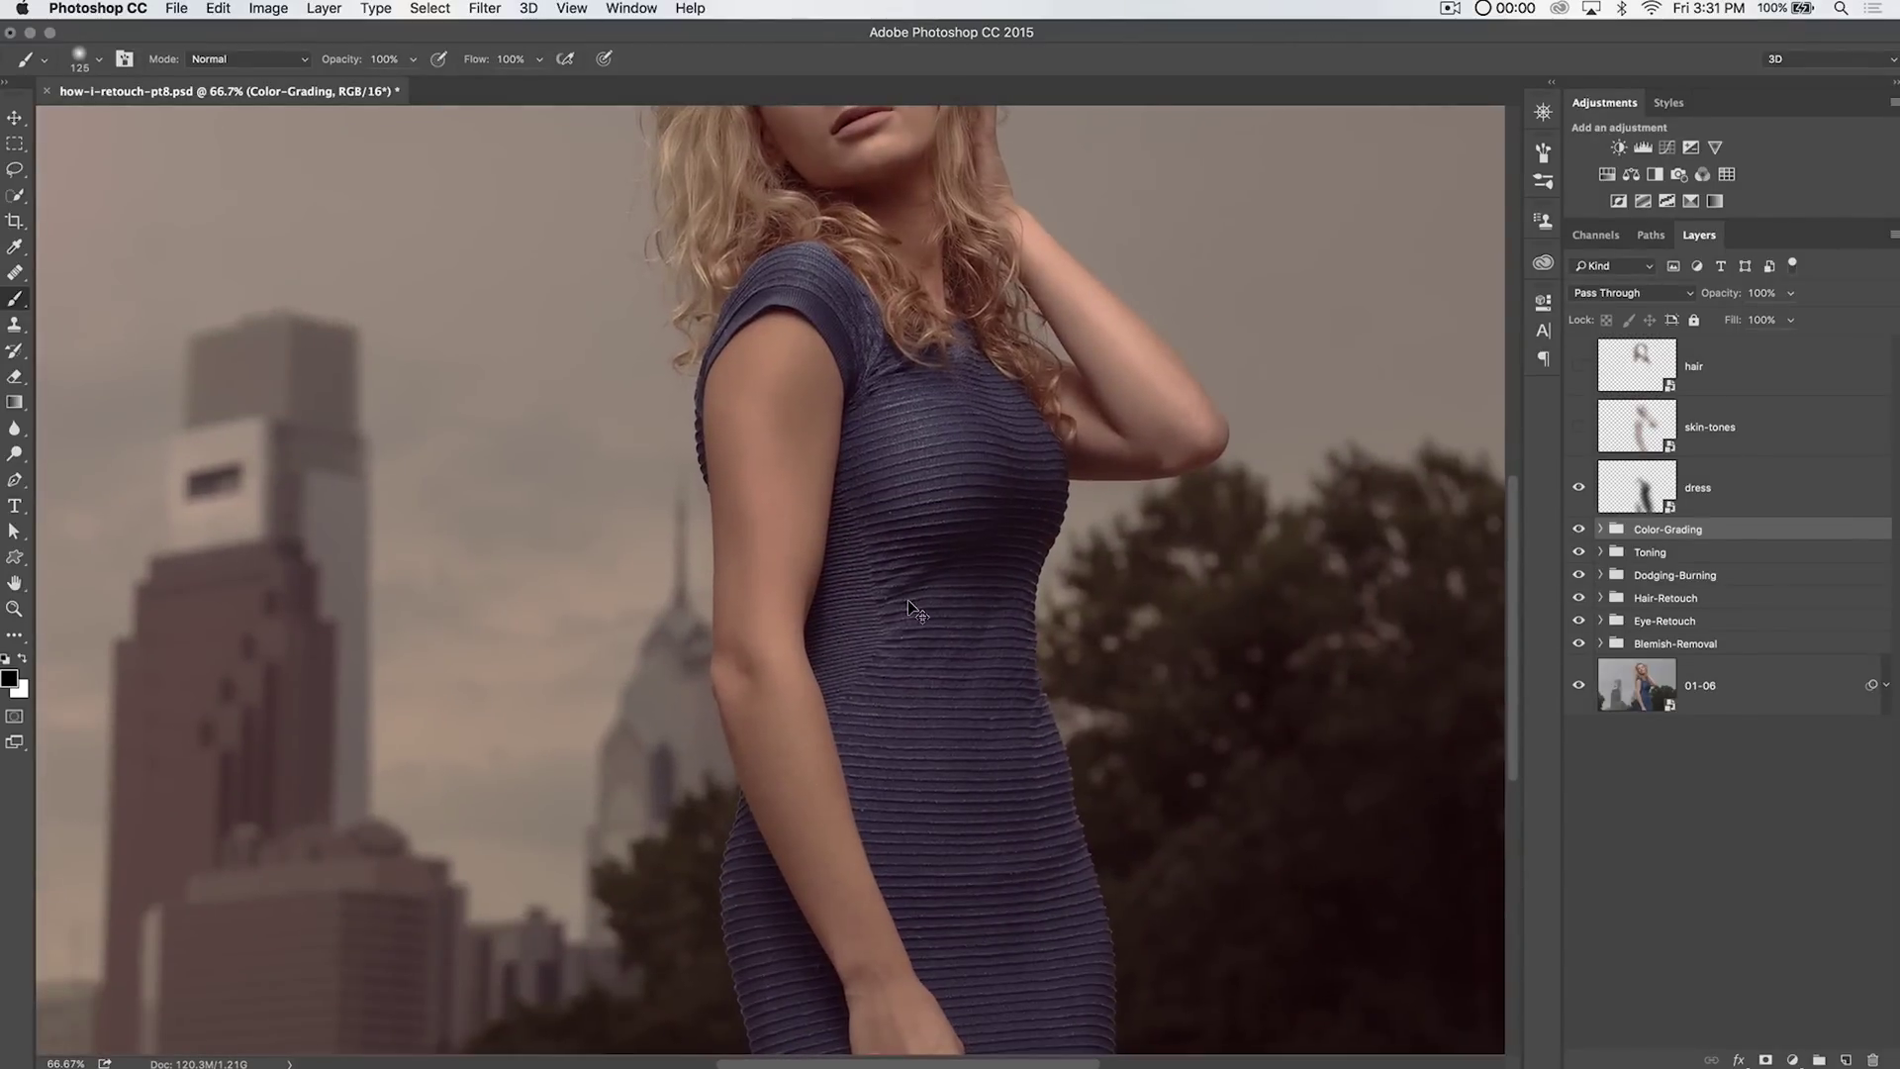
pyautogui.press('super+plus')
pyautogui.moveTo(971, 518); pyautogui.dragTo(971, 810)
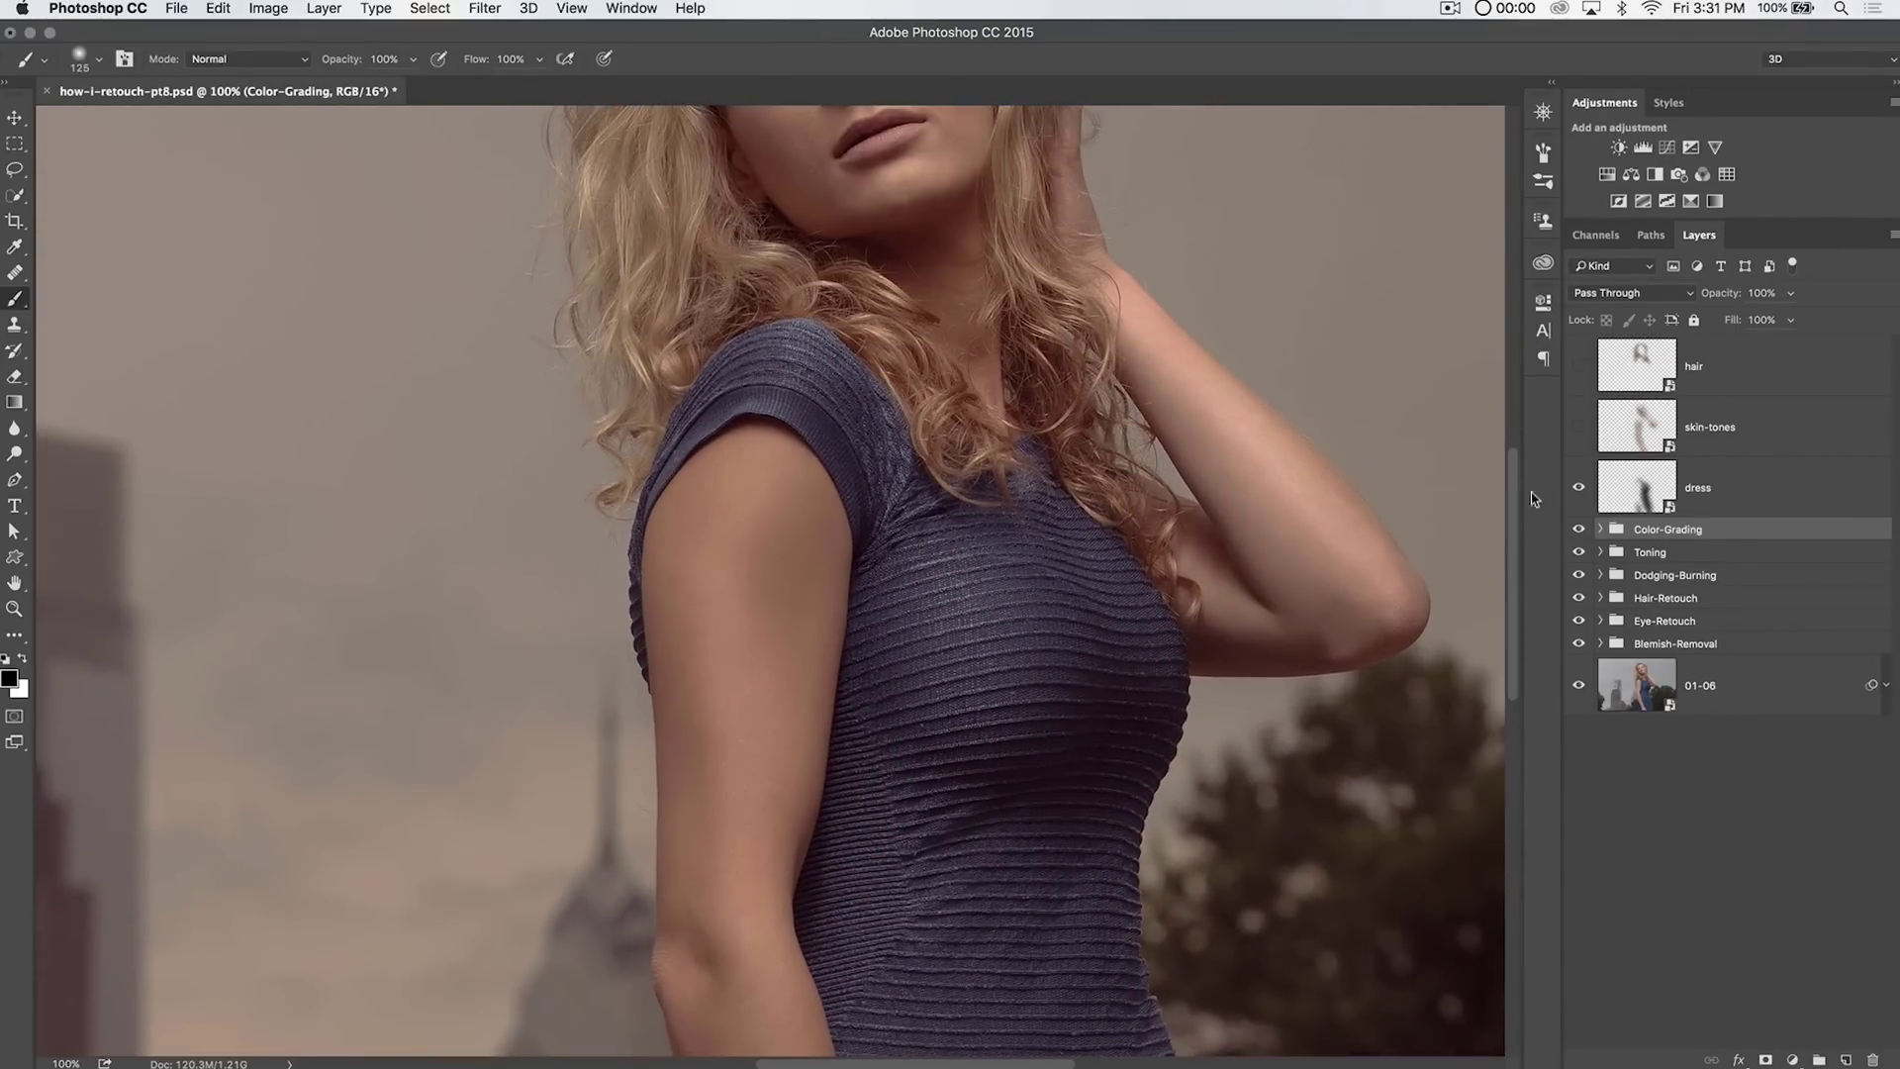
# Start a Smart Sharpen filter on the dress layer with a radius of 2.8 px and preview the dress at 50%.
pyautogui.click(1723, 494)
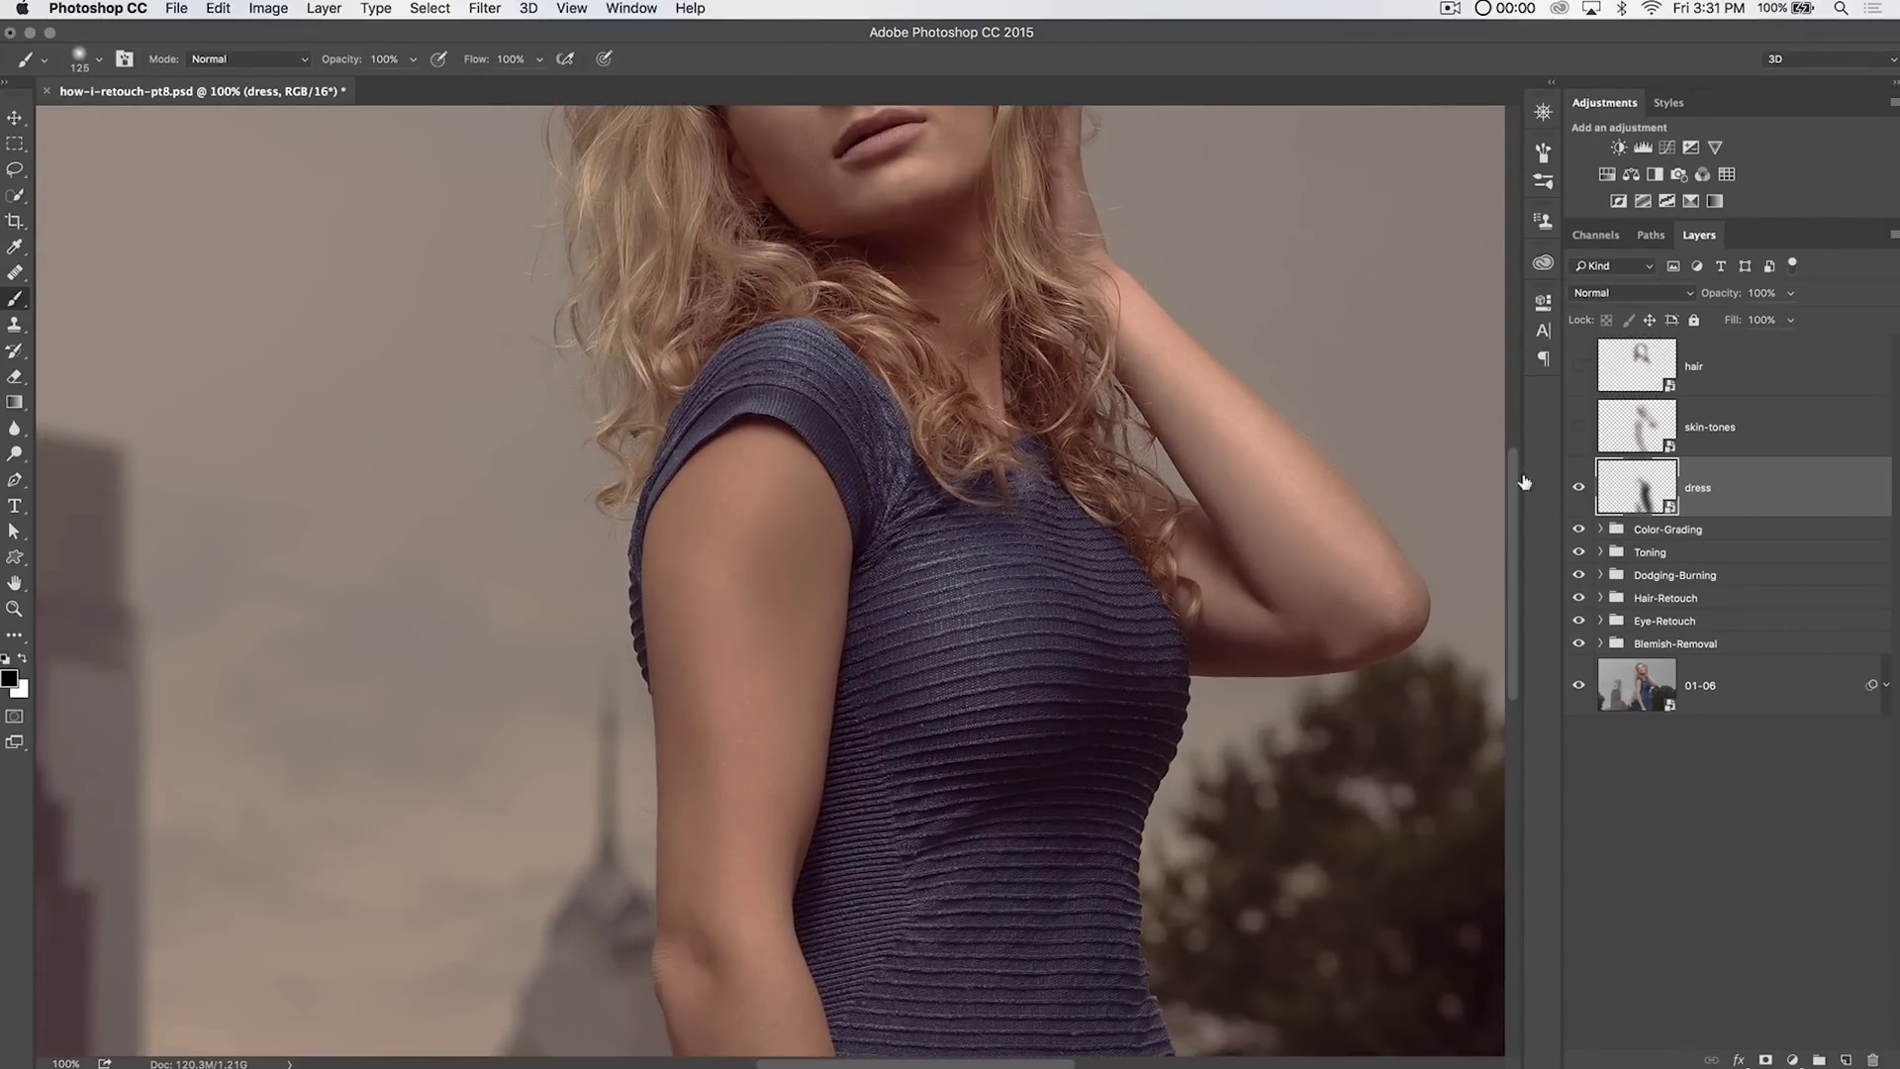
pyautogui.click(483, 8)
pyautogui.moveTo(609, 359)
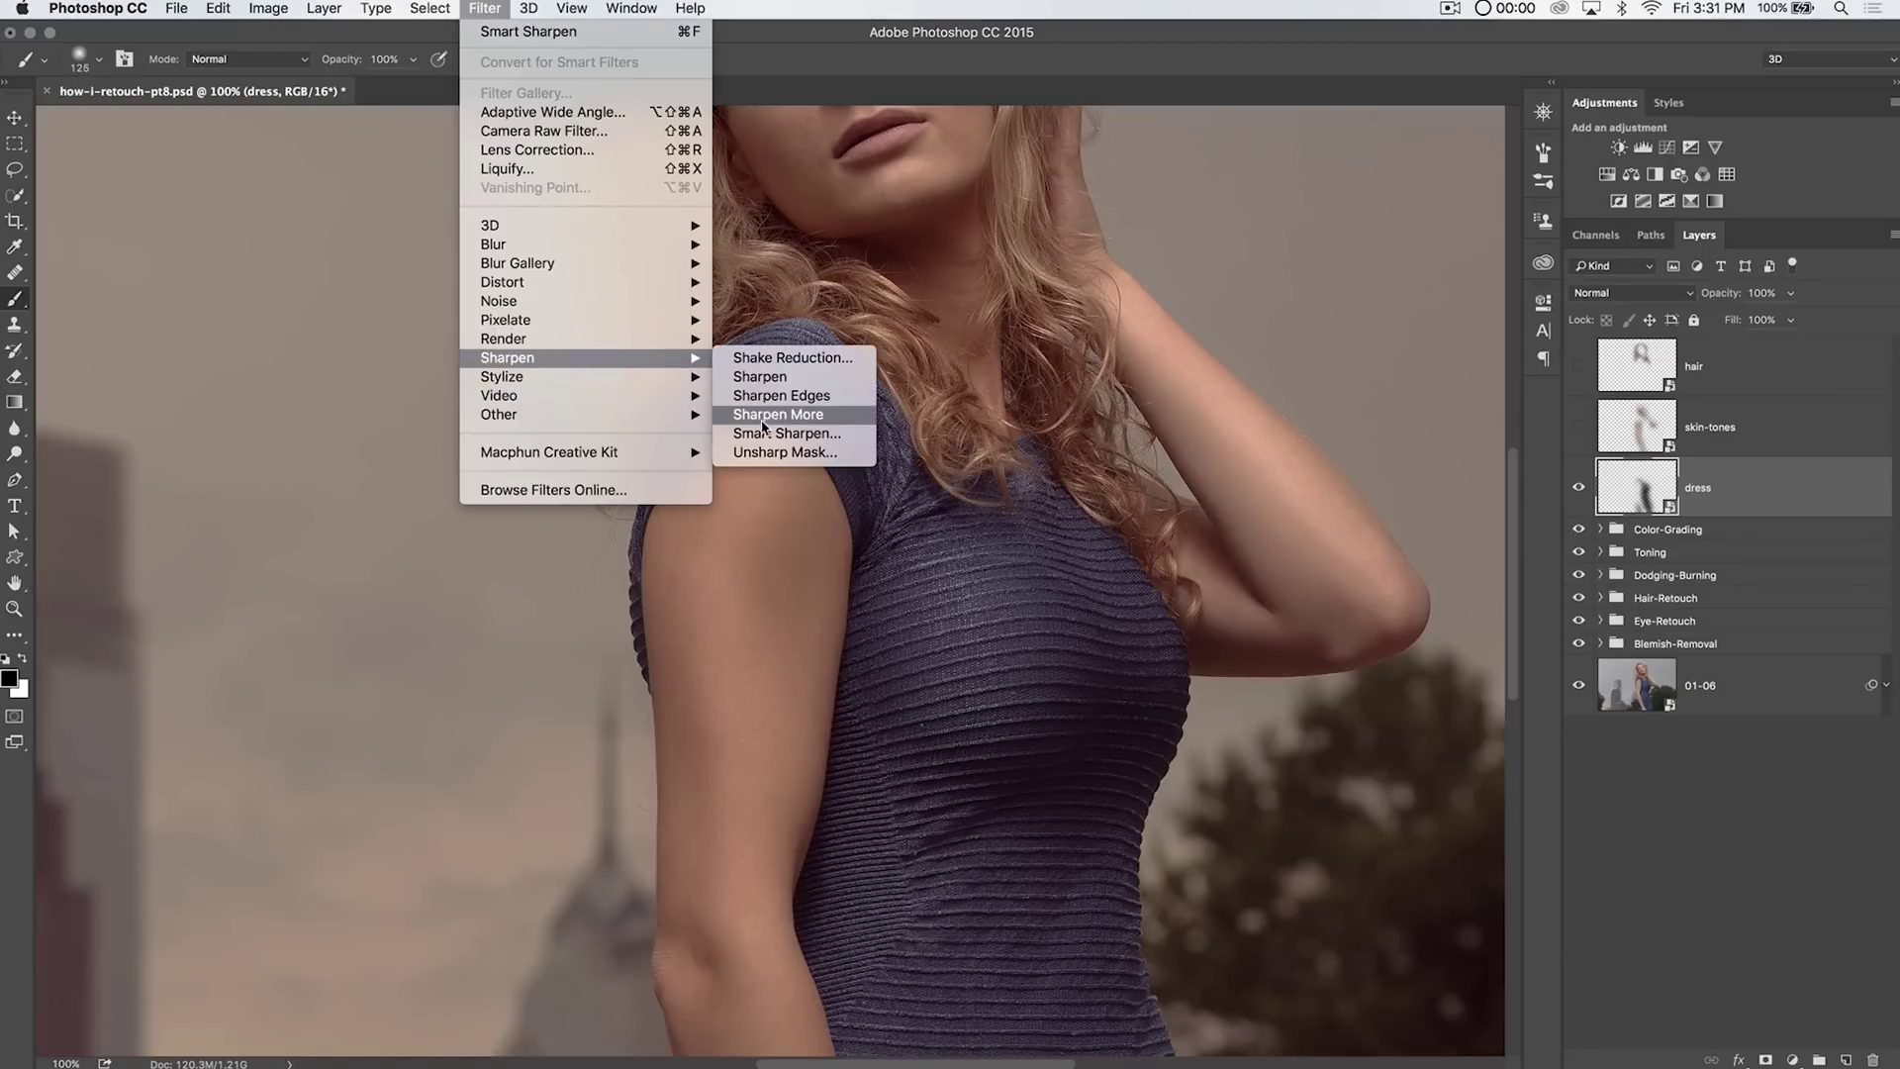
pyautogui.click(792, 433)
pyautogui.moveTo(1138, 299); pyautogui.dragTo(492, 283)
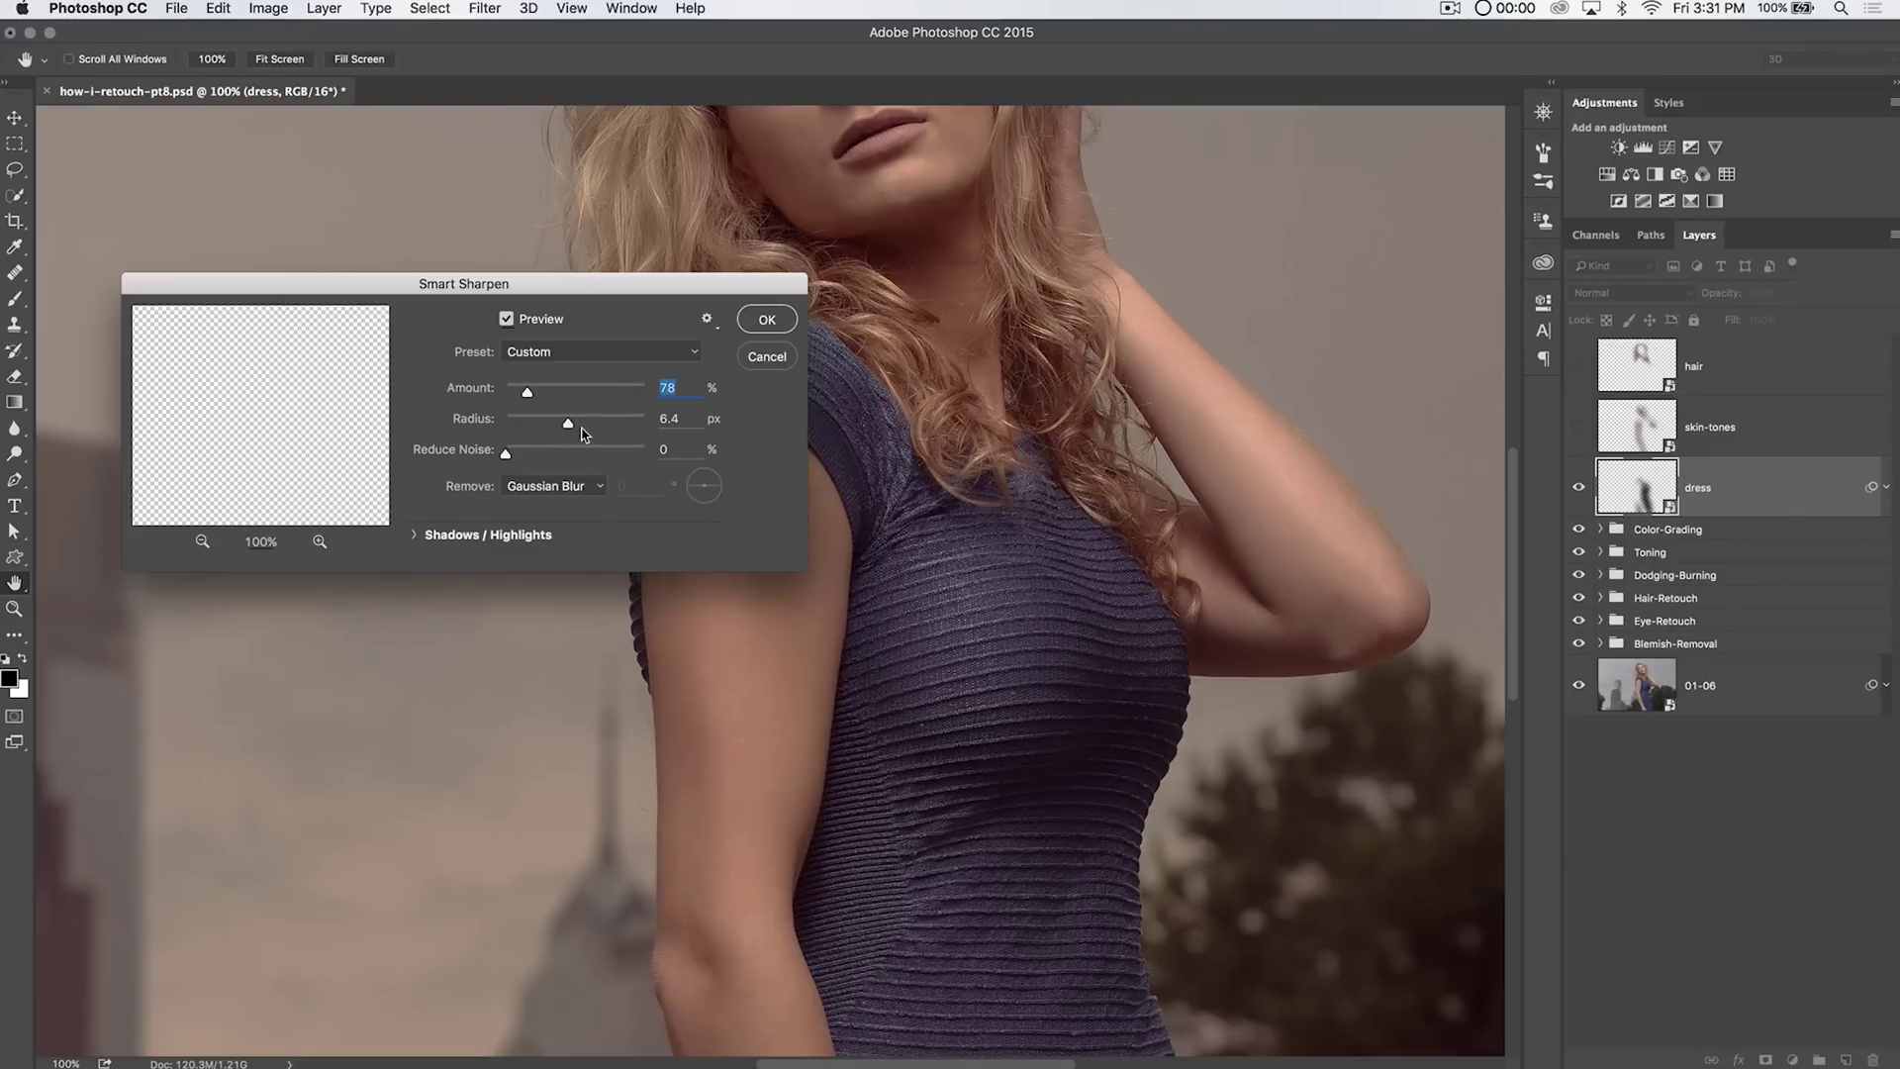
pyautogui.moveTo(566, 419); pyautogui.dragTo(542, 433)
pyautogui.click(938, 562)
pyautogui.moveTo(280, 383); pyautogui.dragTo(288, 354)
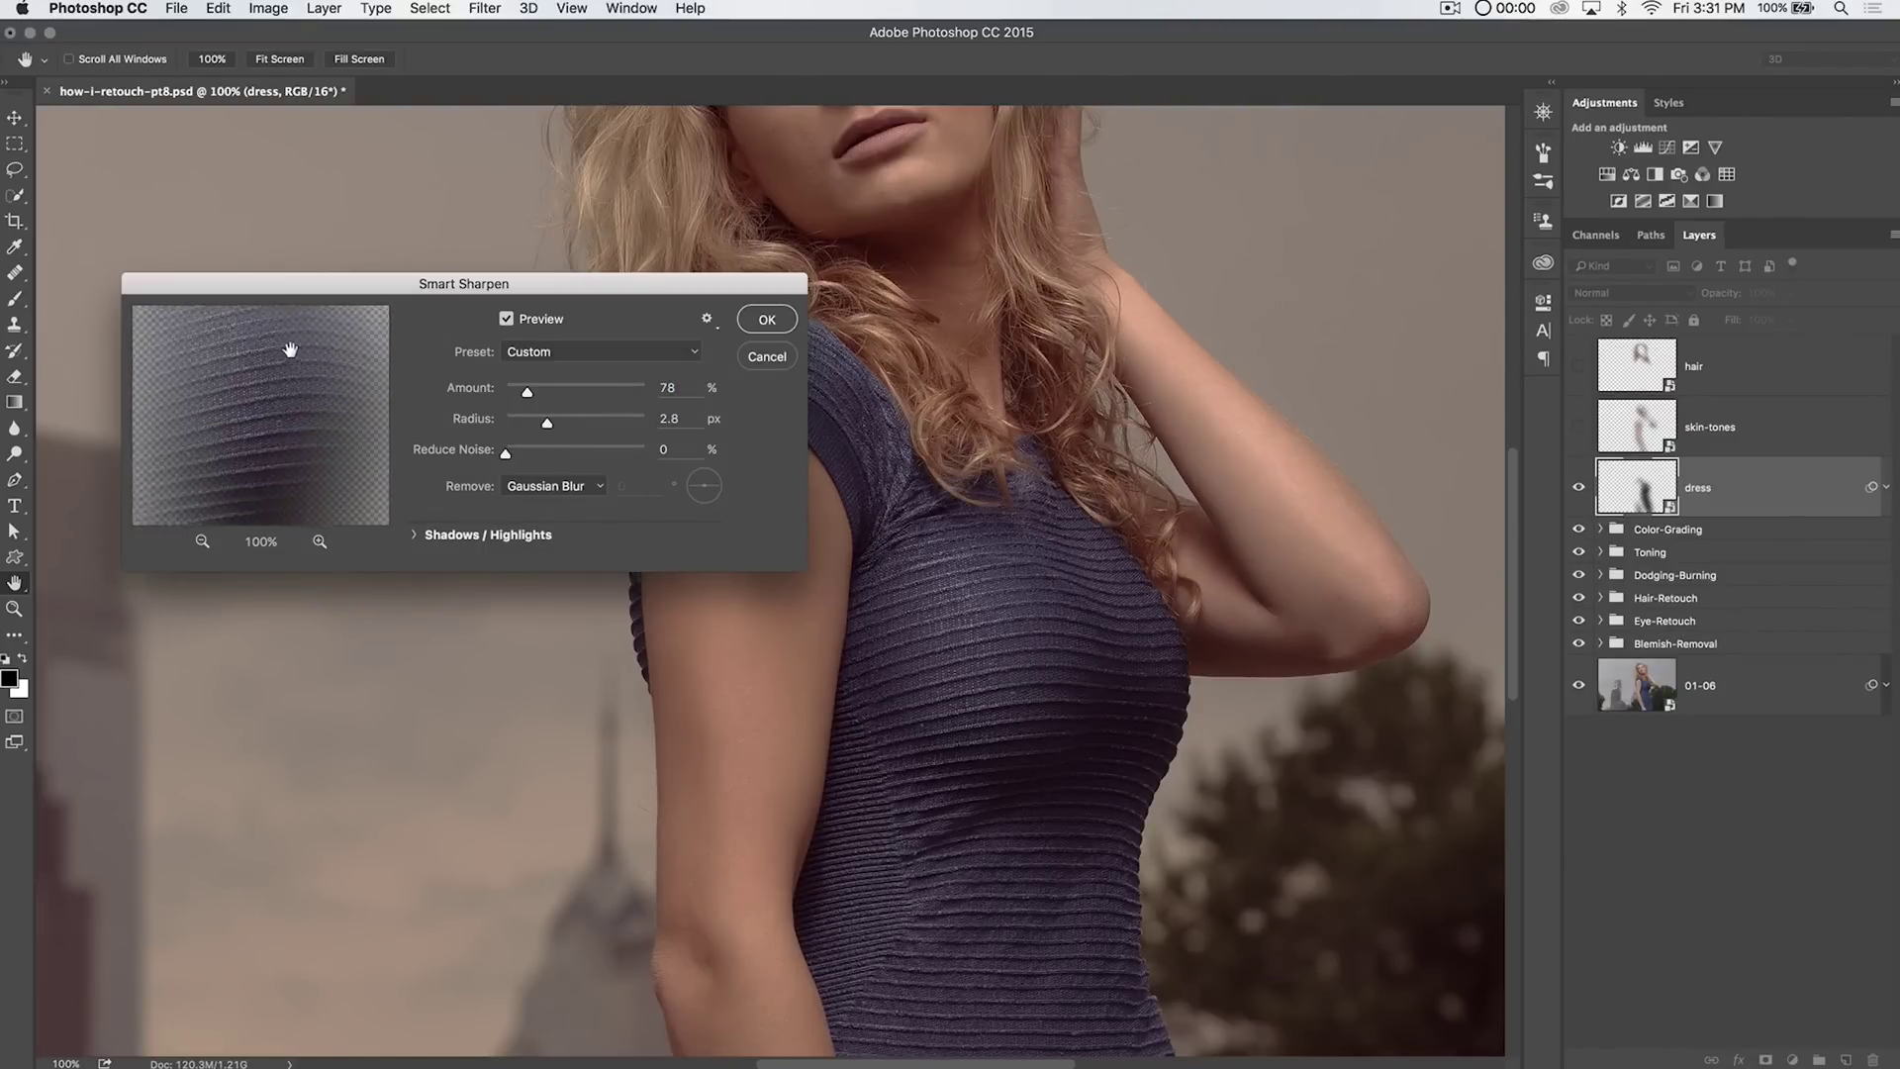
pyautogui.click(202, 543)
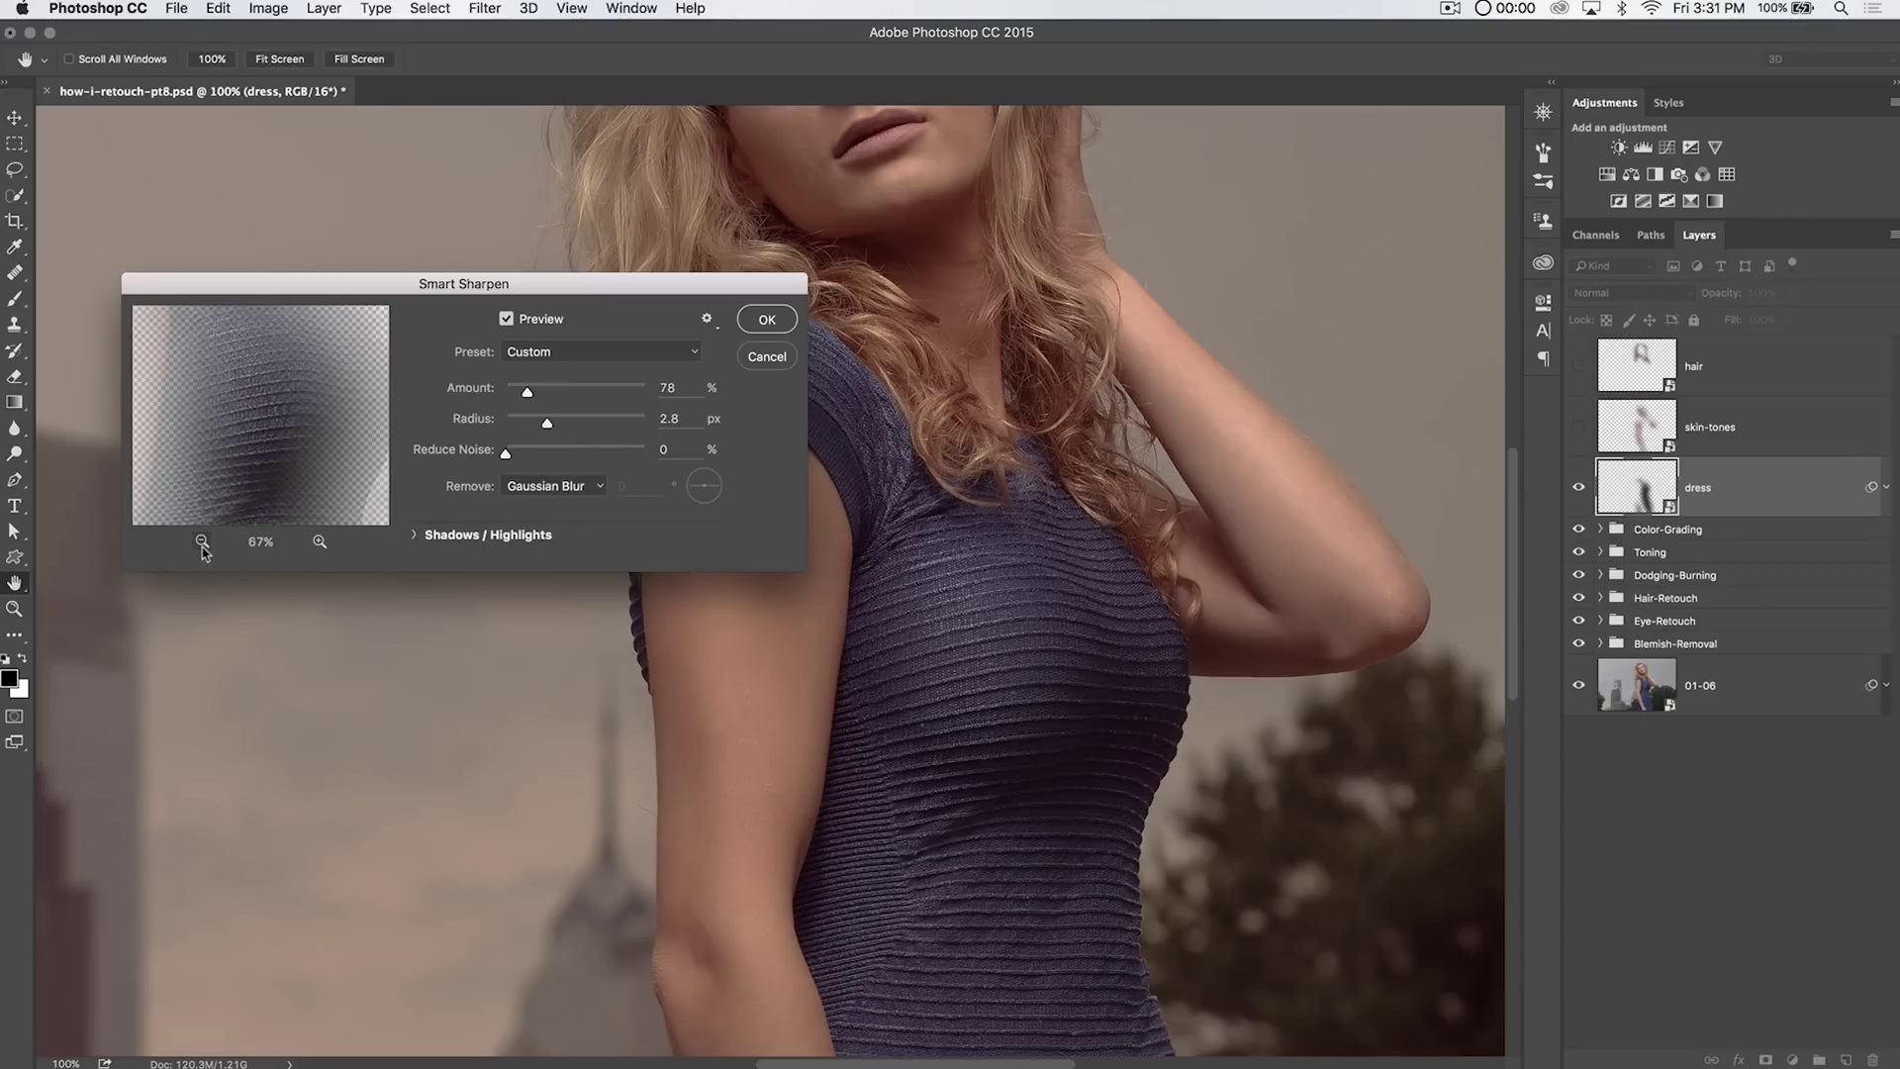
pyautogui.keyDown('alt'); pyautogui.click(283, 380); pyautogui.keyUp('alt')
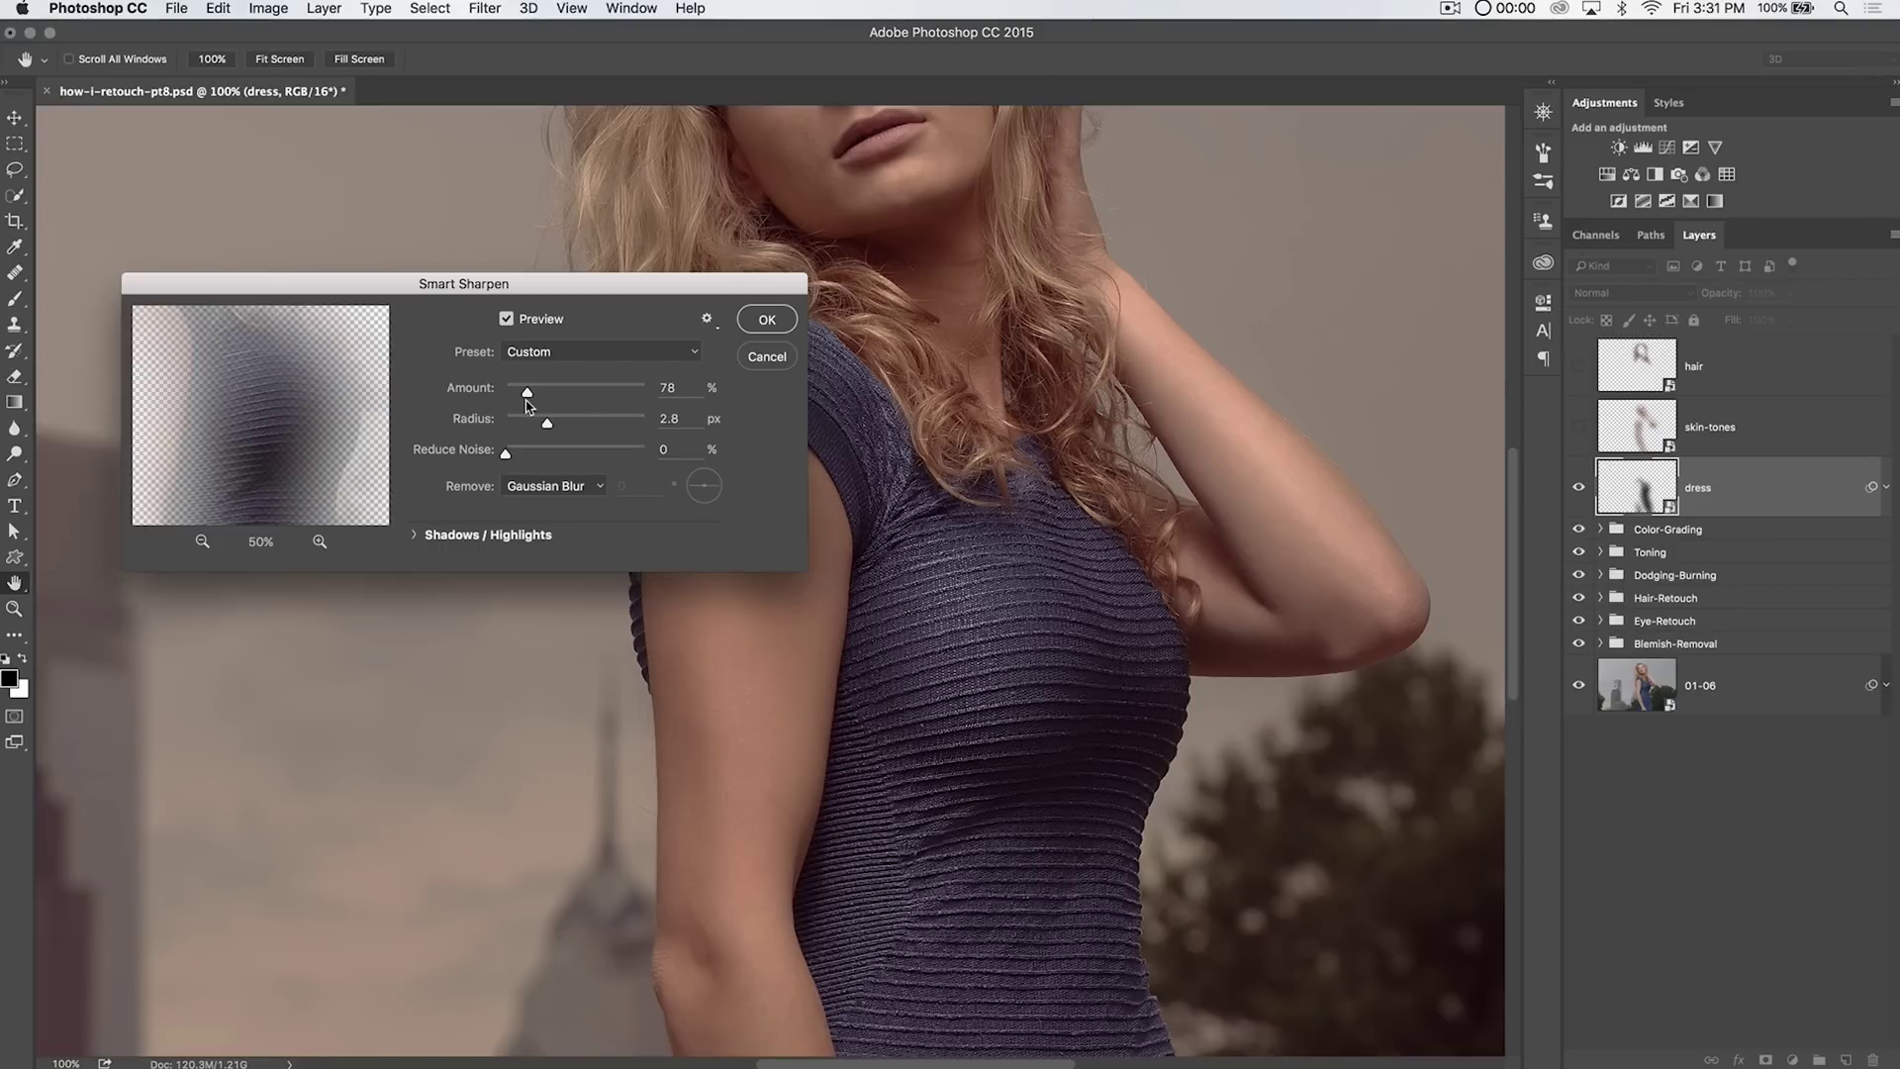
# Try a stronger sharpening amount, set it back to 78% and apply the Smart Sharpen filter to the dress.
pyautogui.moveTo(527, 395); pyautogui.dragTo(535, 395)
pyautogui.click(508, 322)
pyautogui.moveTo(534, 396); pyautogui.dragTo(529, 397)
pyautogui.press('Tab')
pyautogui.click(766, 318)
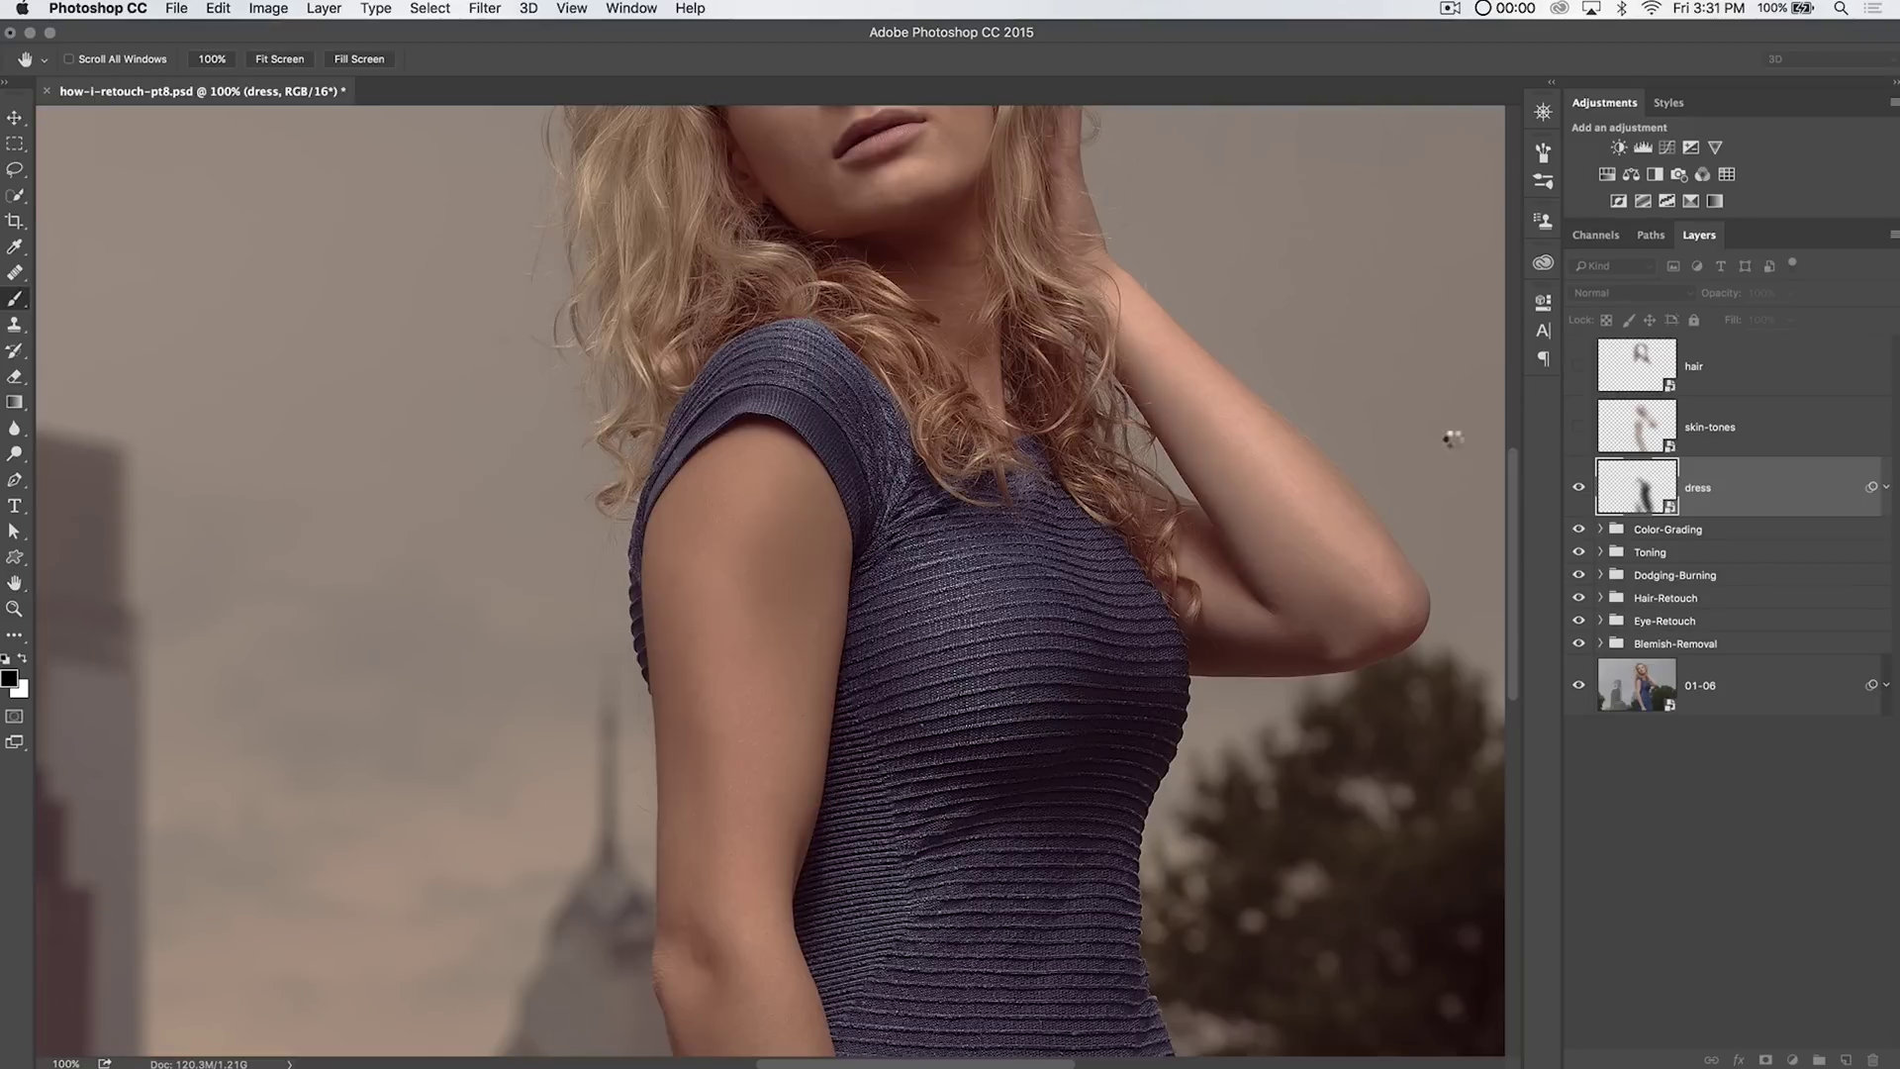
# Compare the image with and without the sharpened dress layer, and lower that layer's opacity.
pyautogui.click(1578, 491)
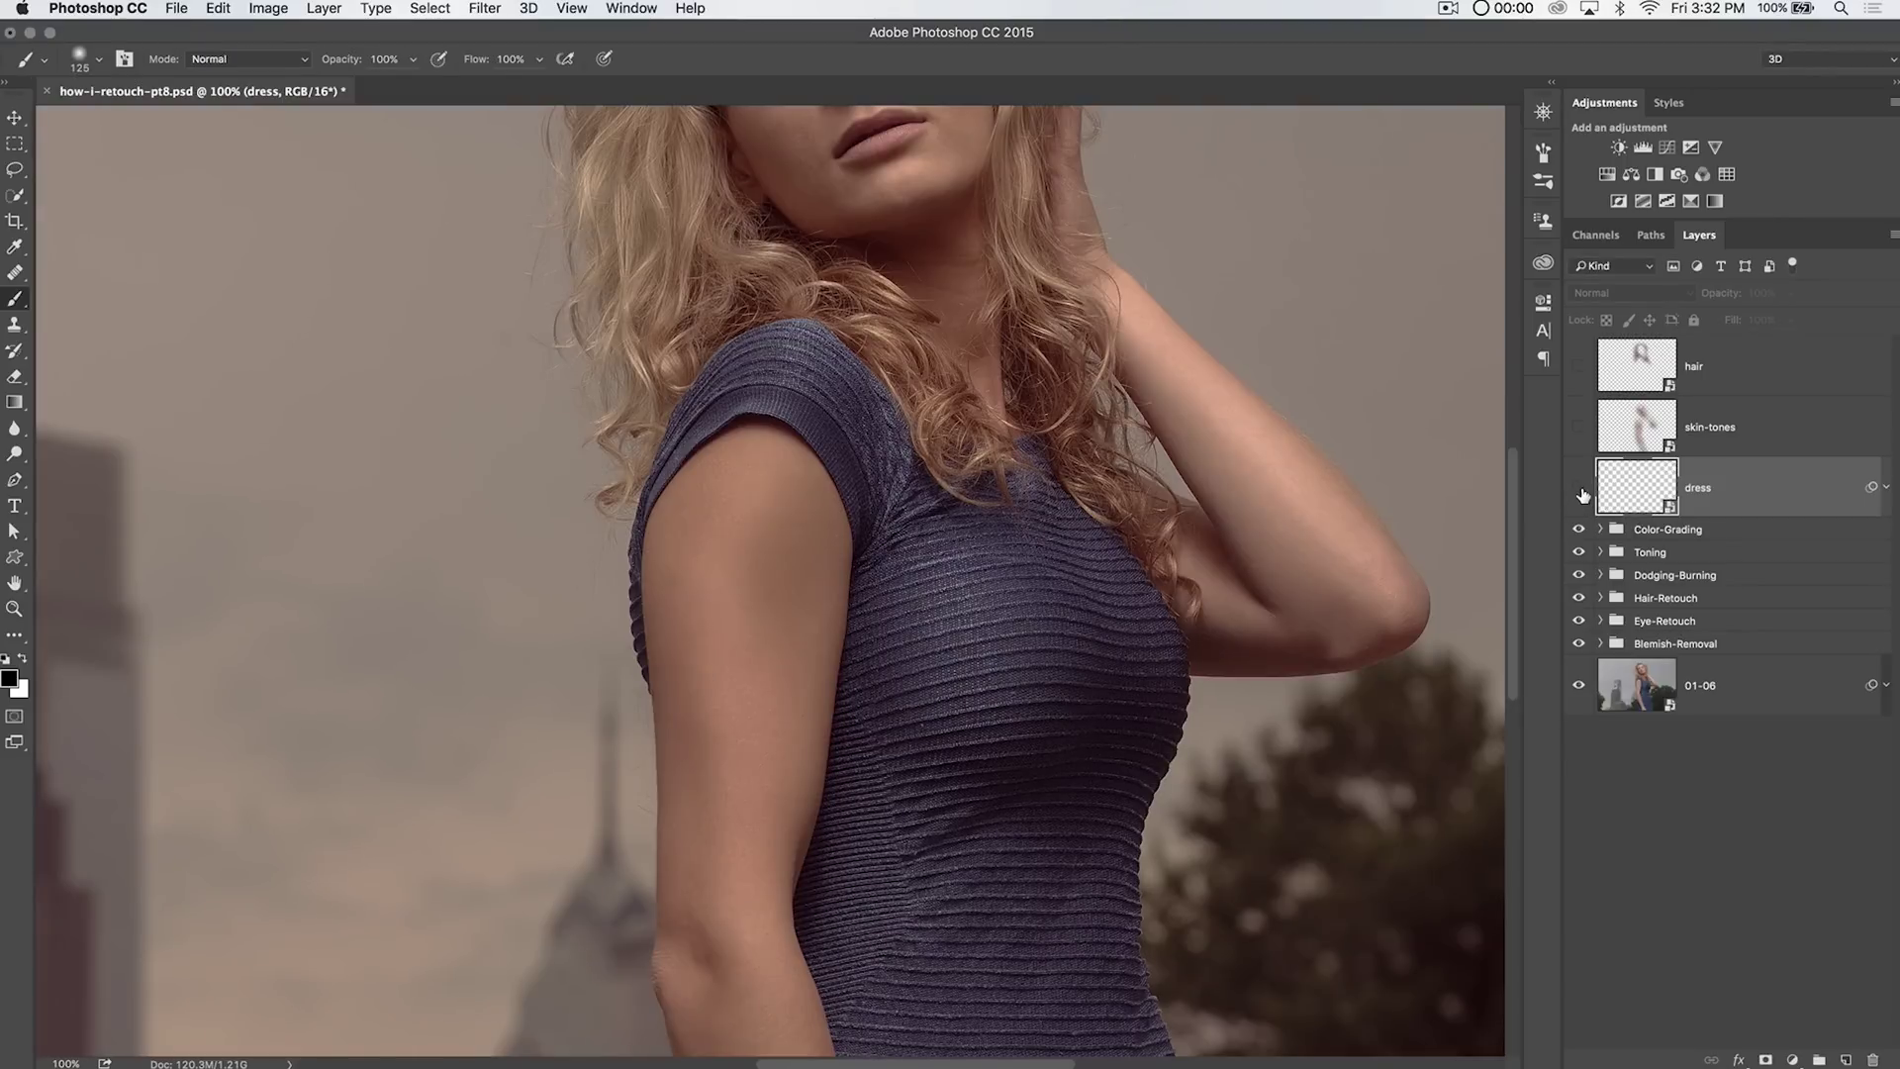
pyautogui.click(1578, 487)
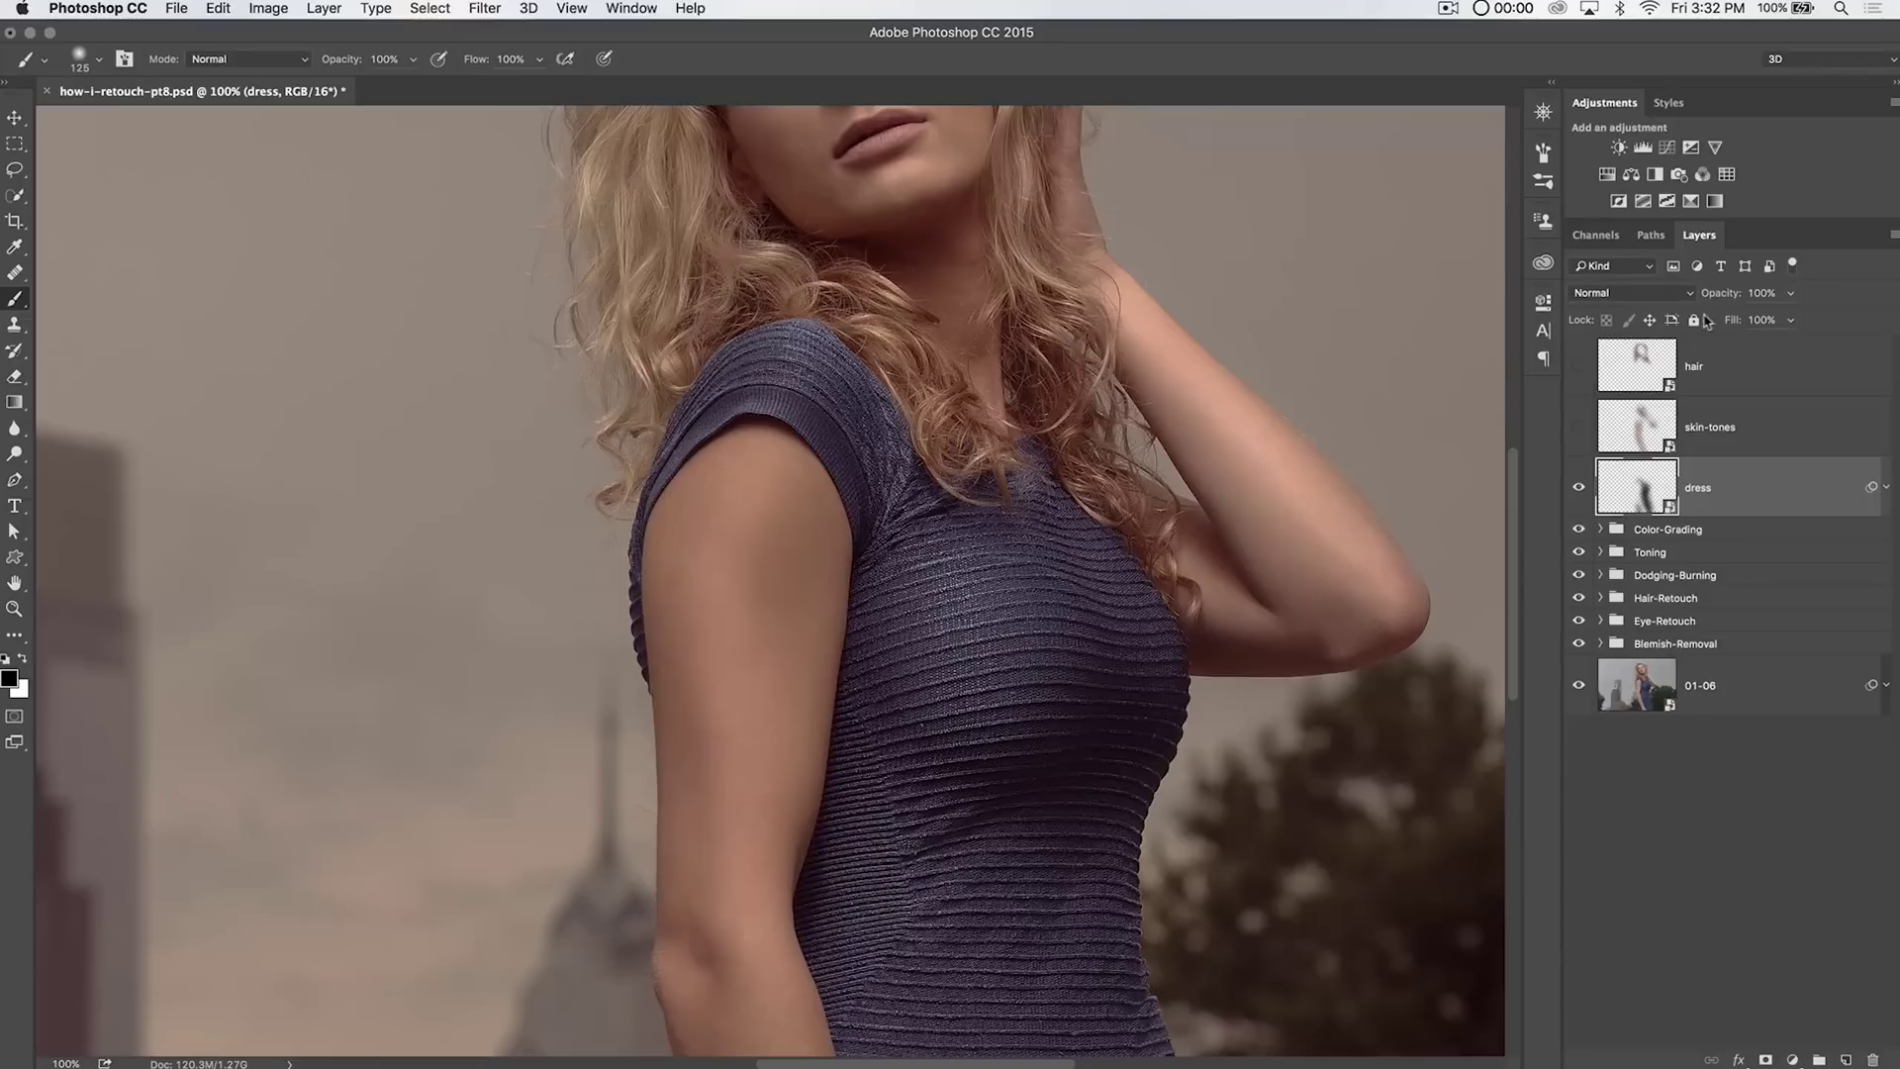
pyautogui.moveTo(1722, 294); pyautogui.dragTo(1707, 304)
# Show the skin-tones layer and make it the active layer.
pyautogui.click(1578, 427)
pyautogui.click(1640, 438)
pyautogui.scroll(5, 880, 547)
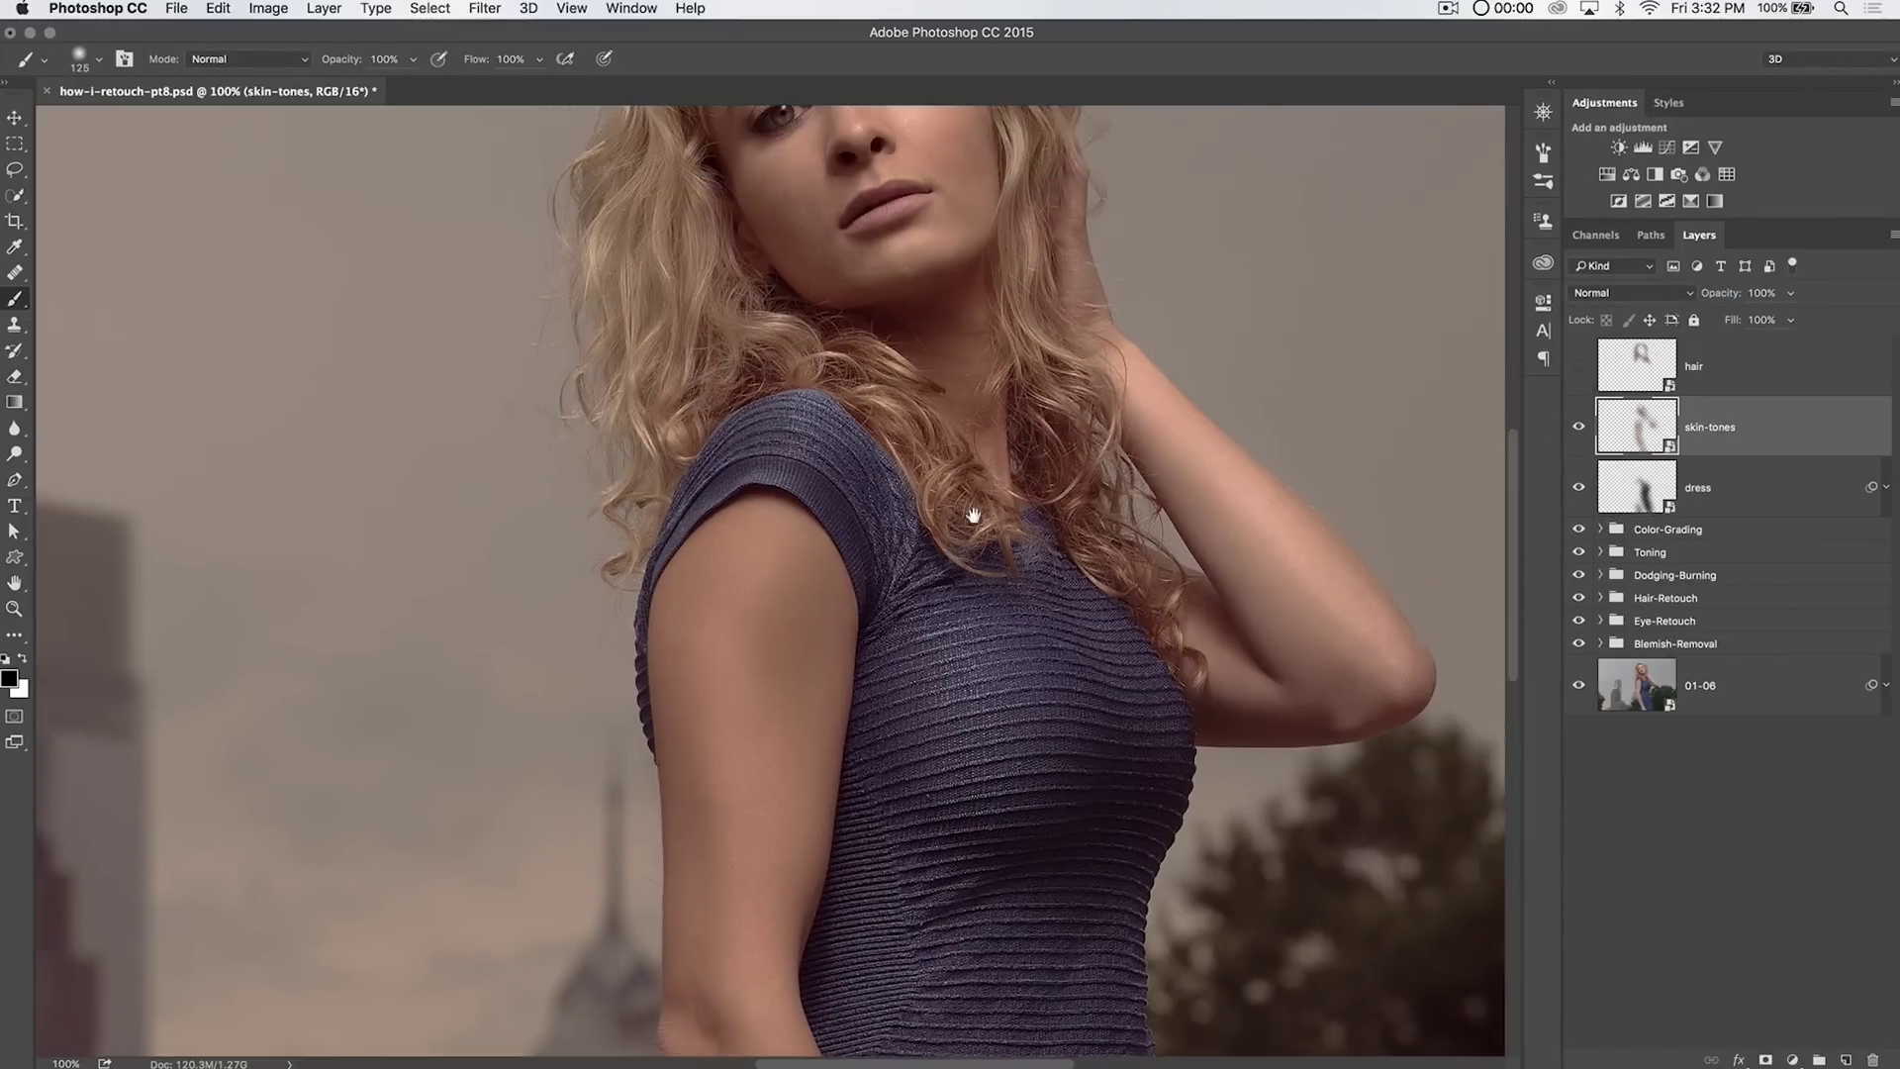
pyautogui.press('super+equal')
pyautogui.press('super+equal')
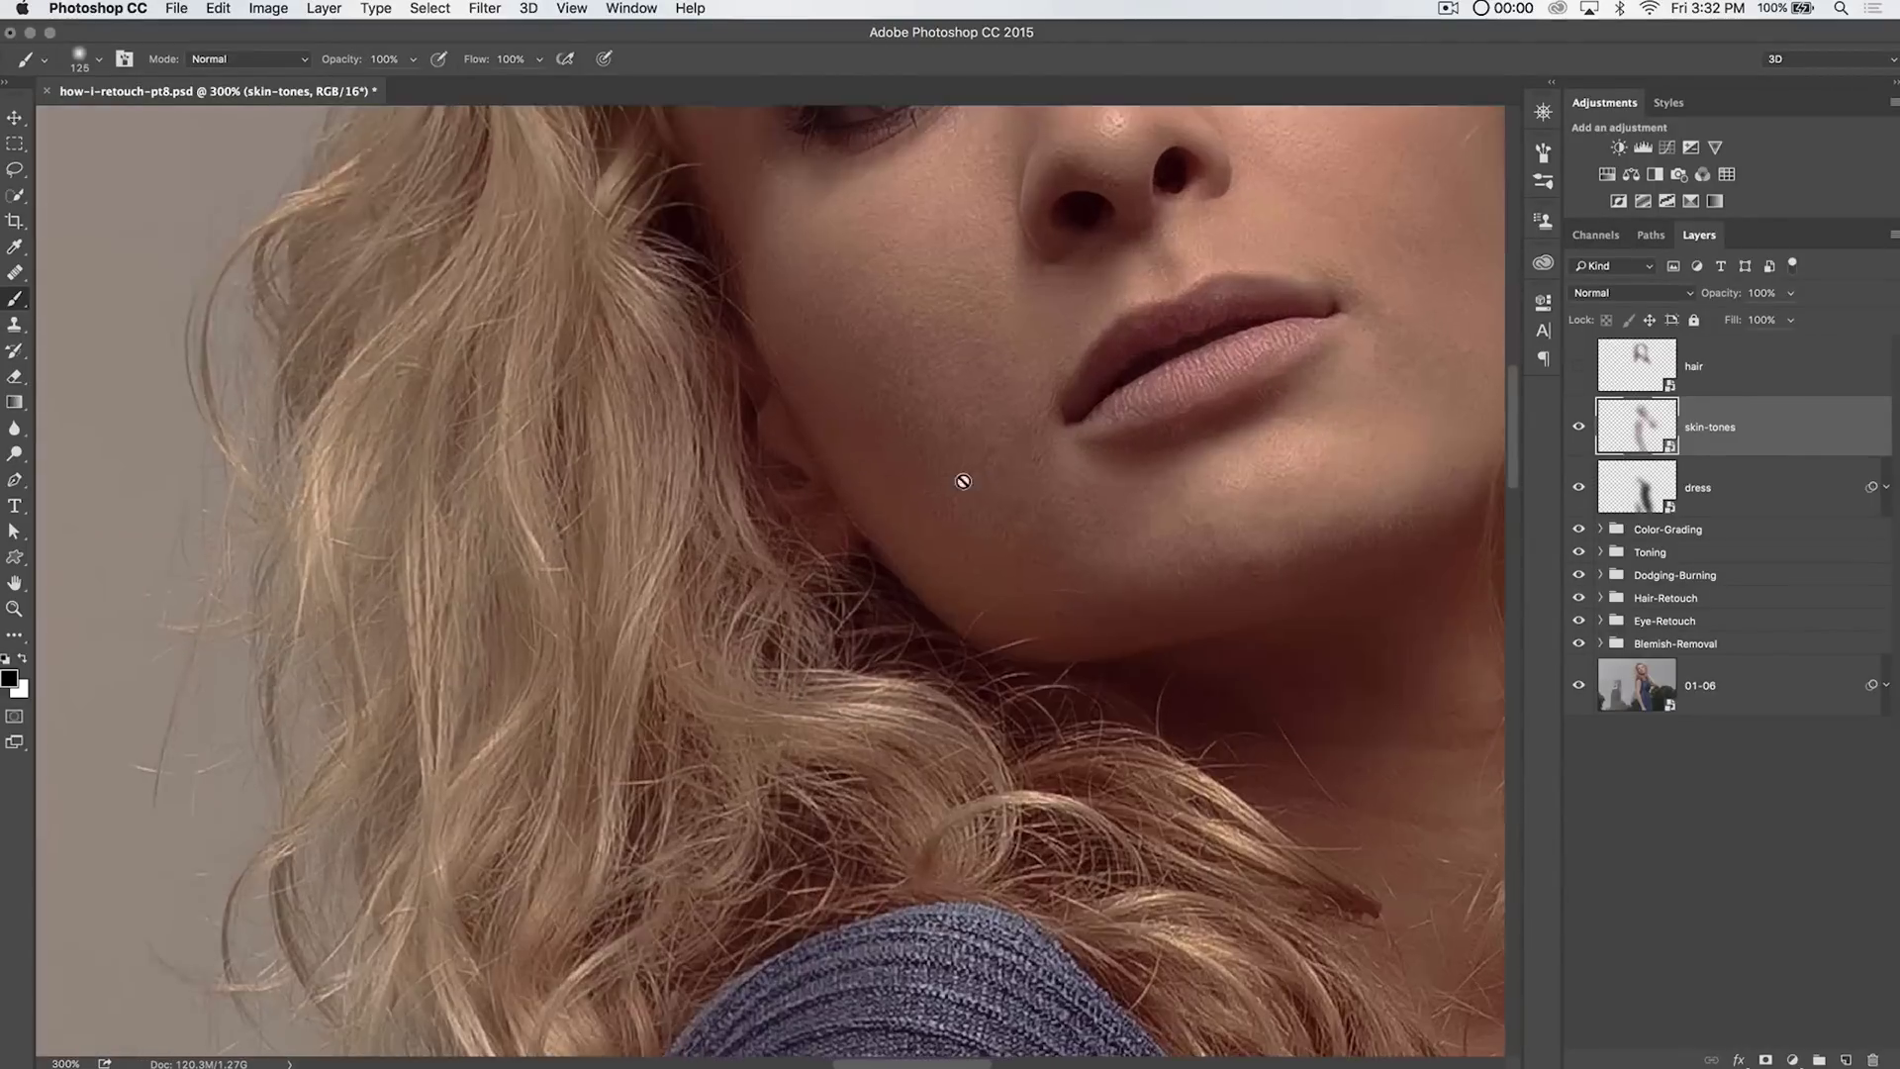
pyautogui.moveTo(1273, 310); pyautogui.dragTo(904, 679)
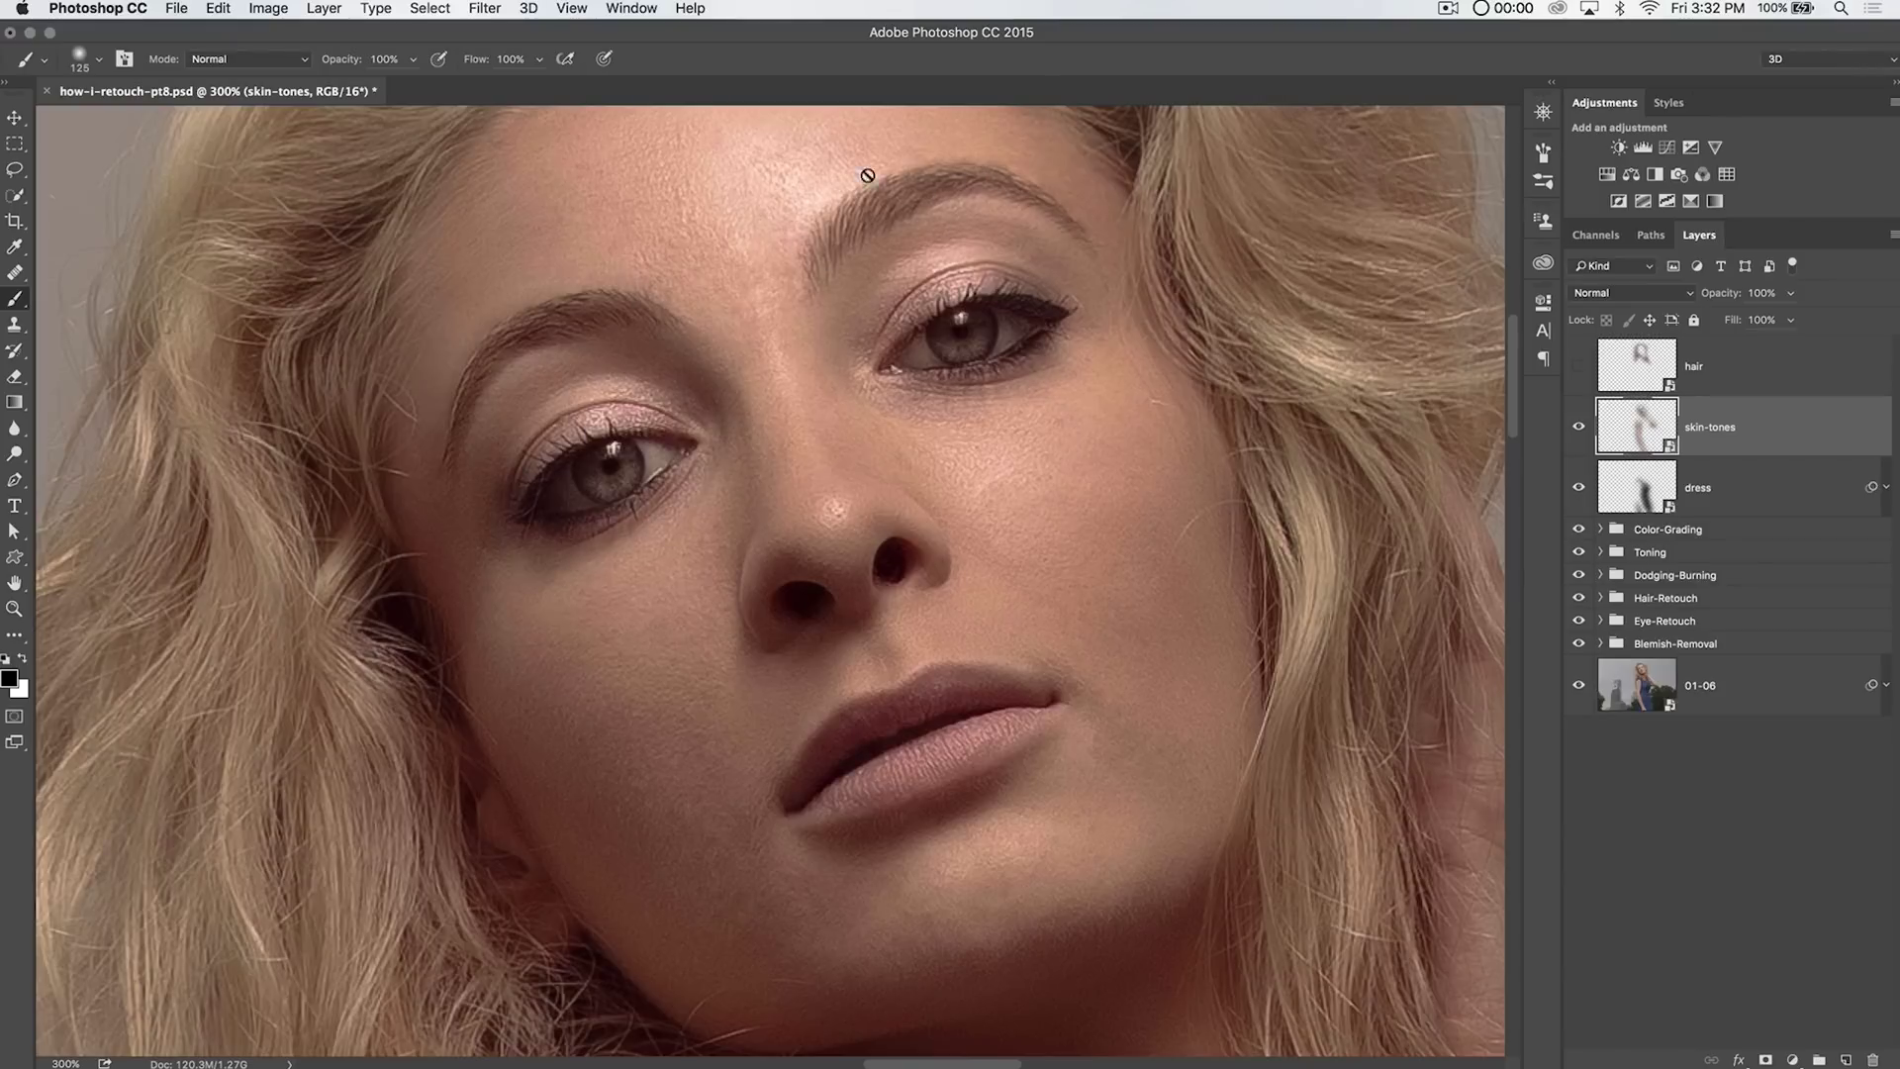
# Apply a Smart Sharpen filter to the skin-tones layer with an amount of 121% and a radius of 1.3 px.
pyautogui.click(482, 9)
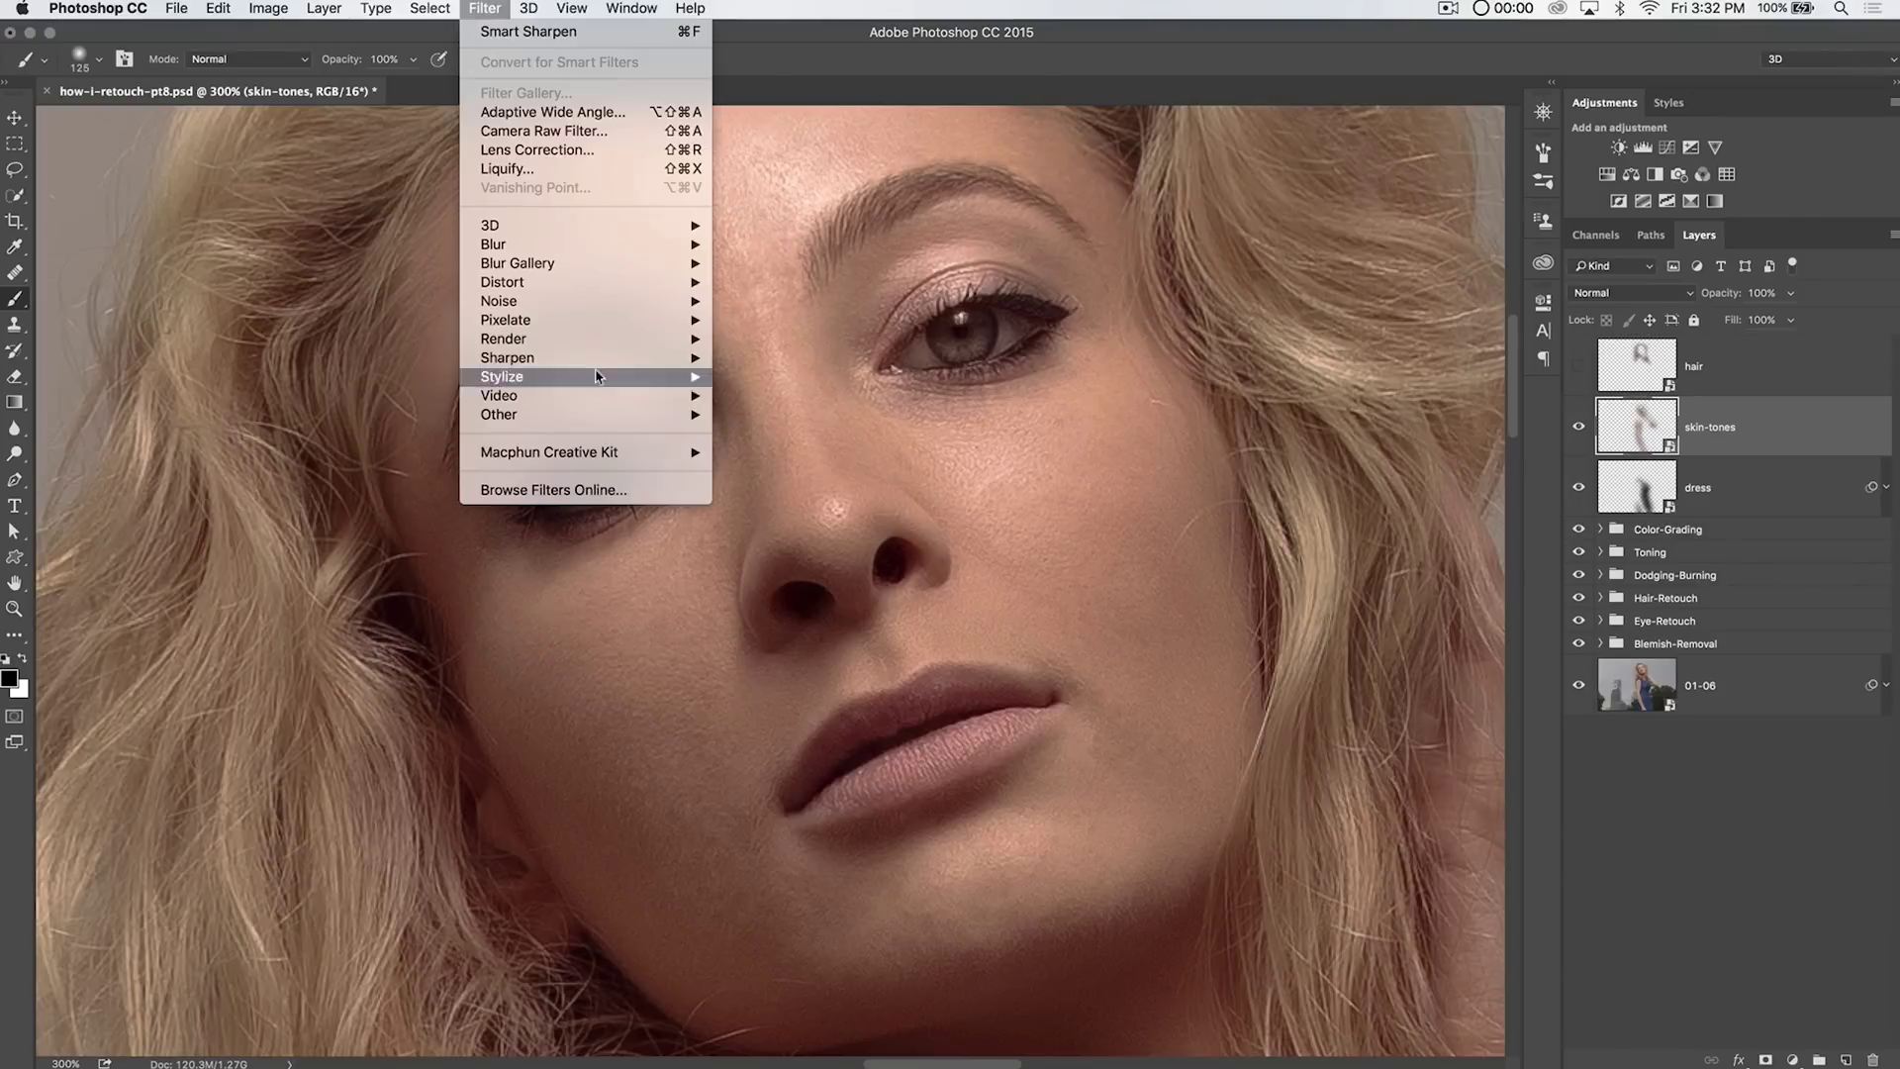
pyautogui.moveTo(589, 362)
pyautogui.click(754, 435)
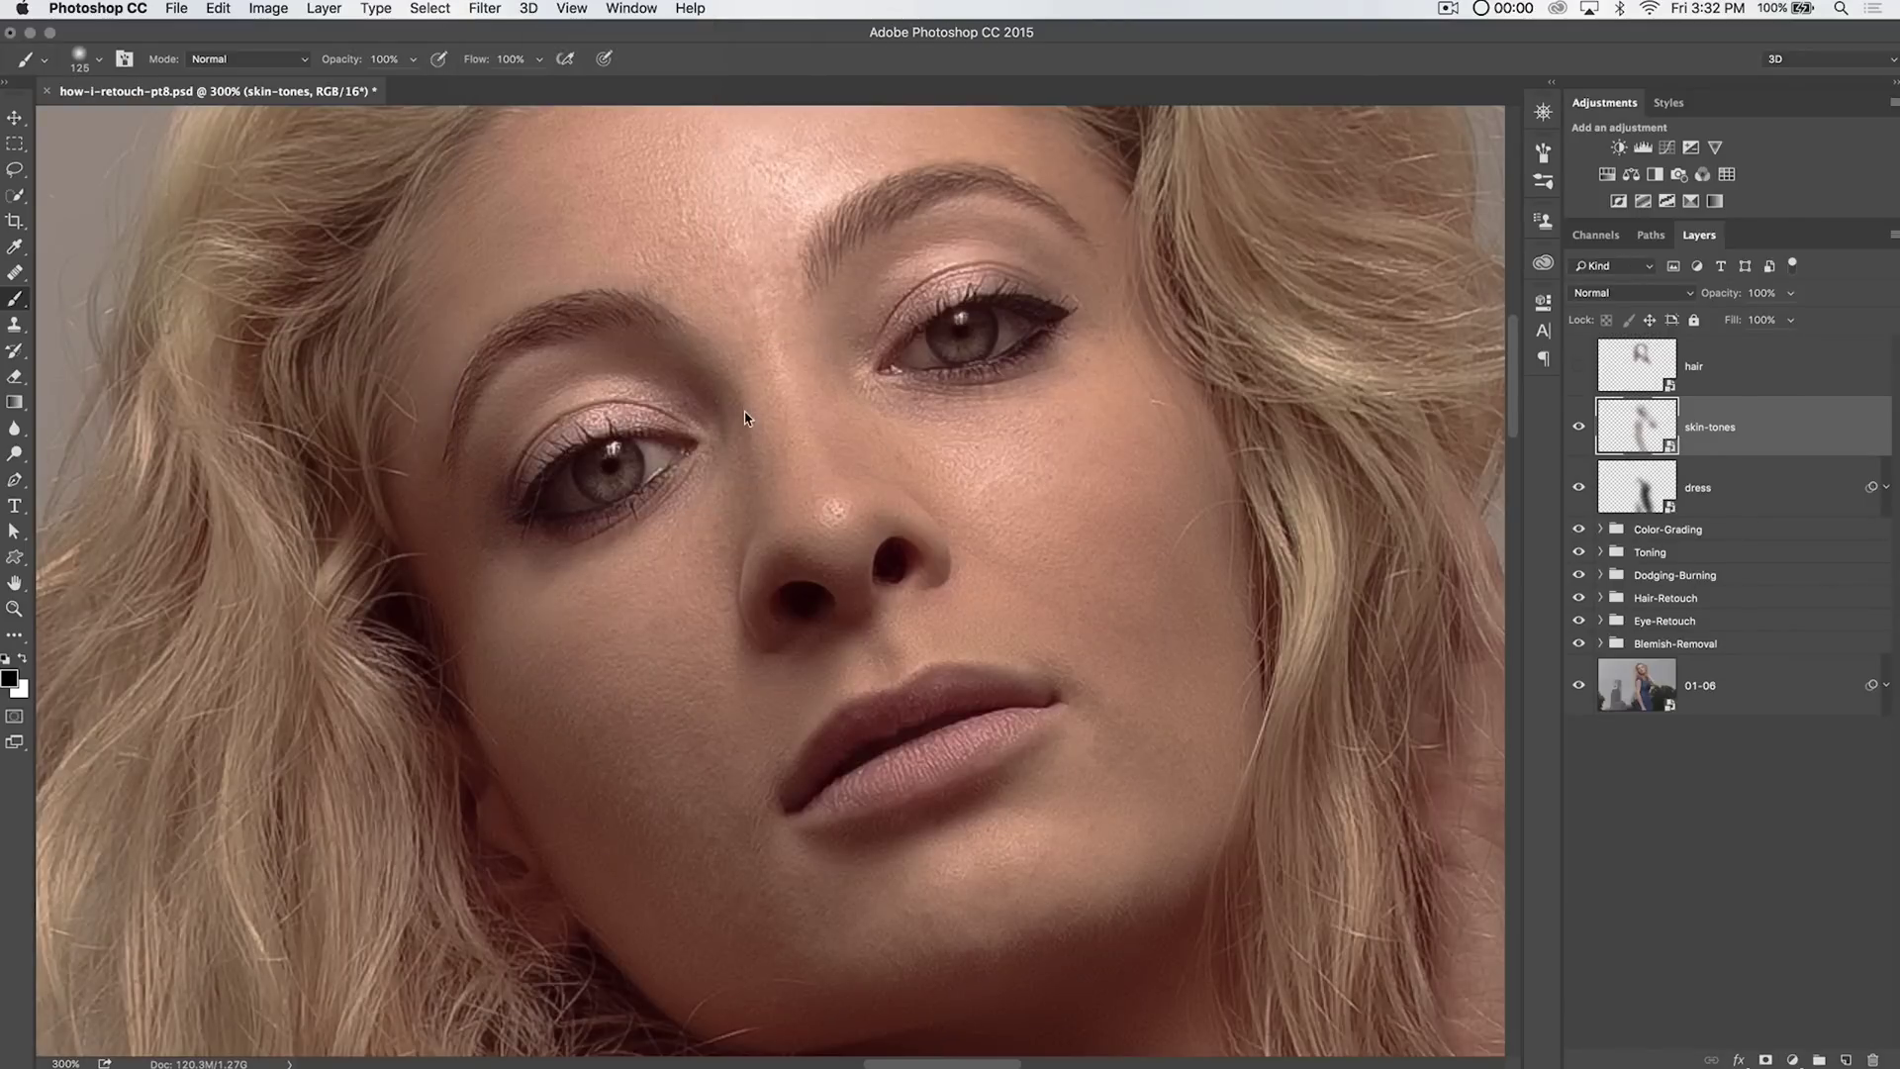
pyautogui.moveTo(1168, 301); pyautogui.dragTo(1497, 375)
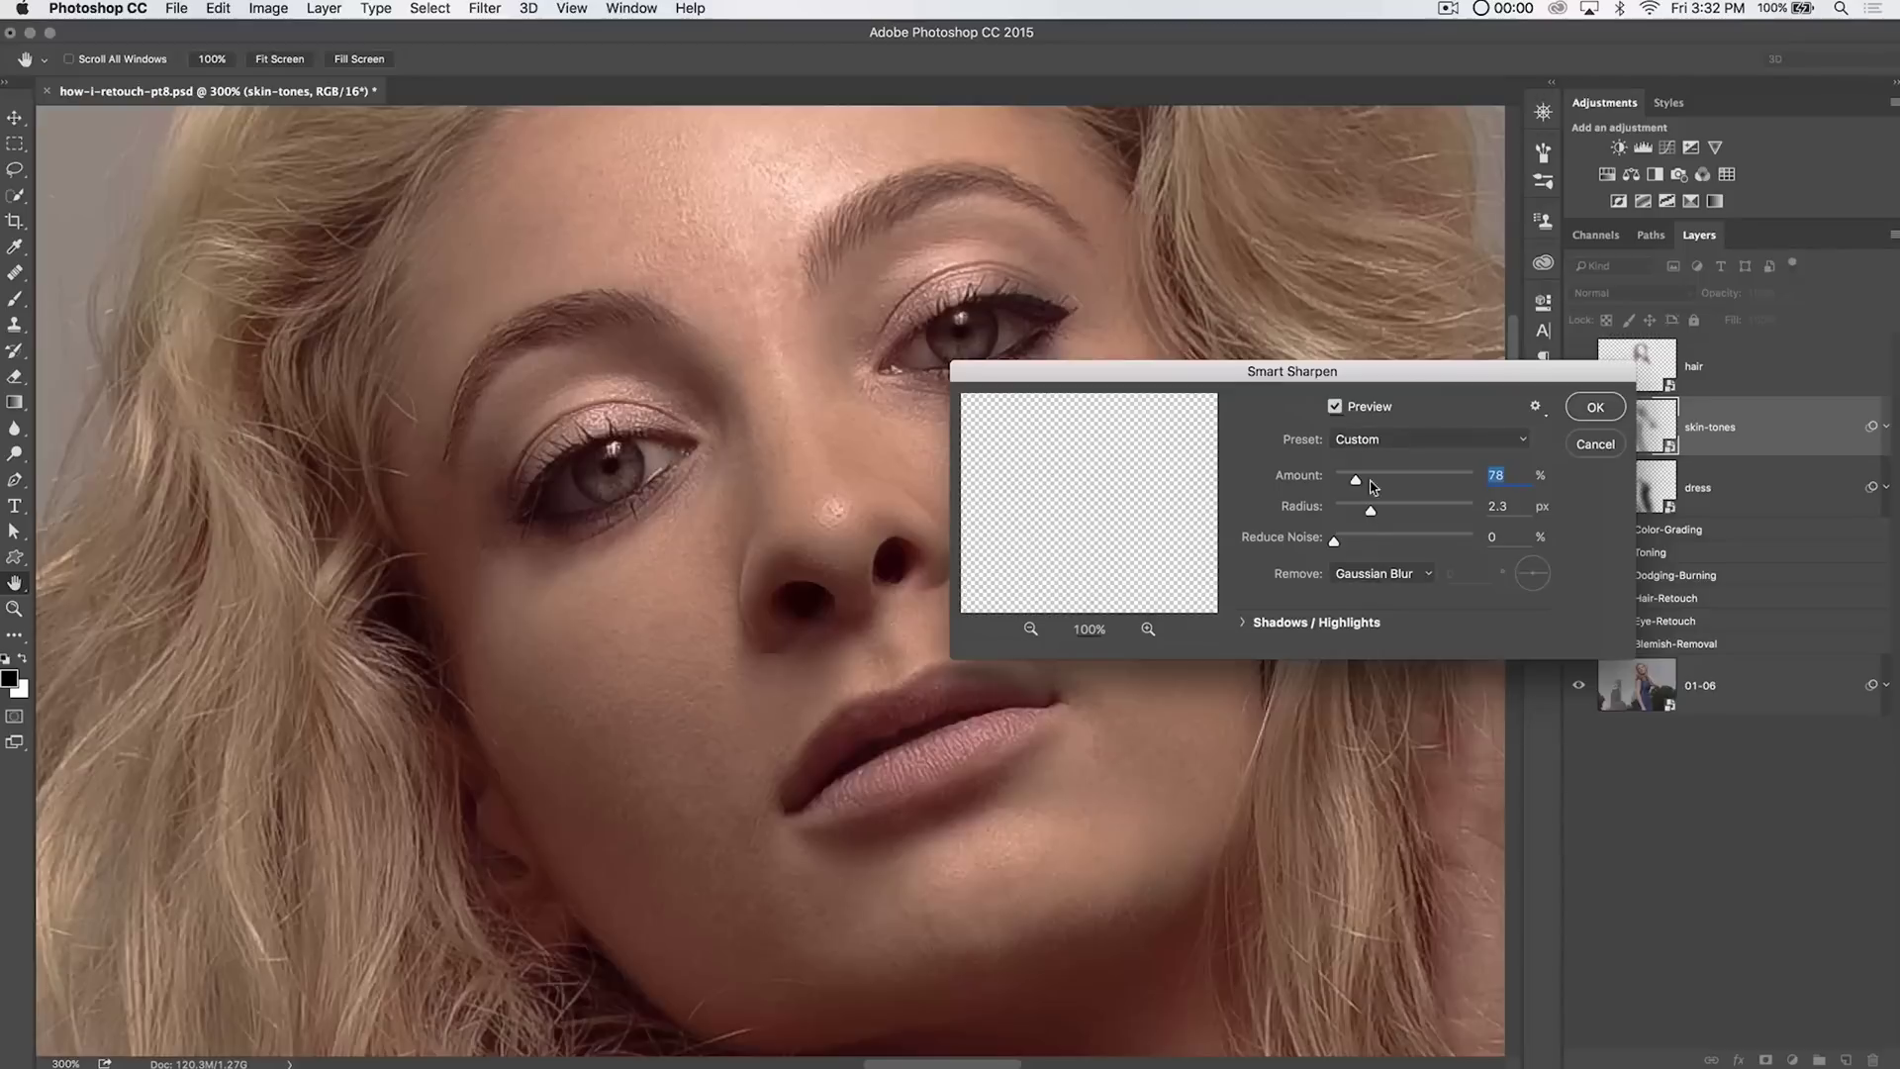
pyautogui.moveTo(1359, 512); pyautogui.dragTo(1373, 513)
pyautogui.moveTo(1352, 485); pyautogui.dragTo(1362, 481)
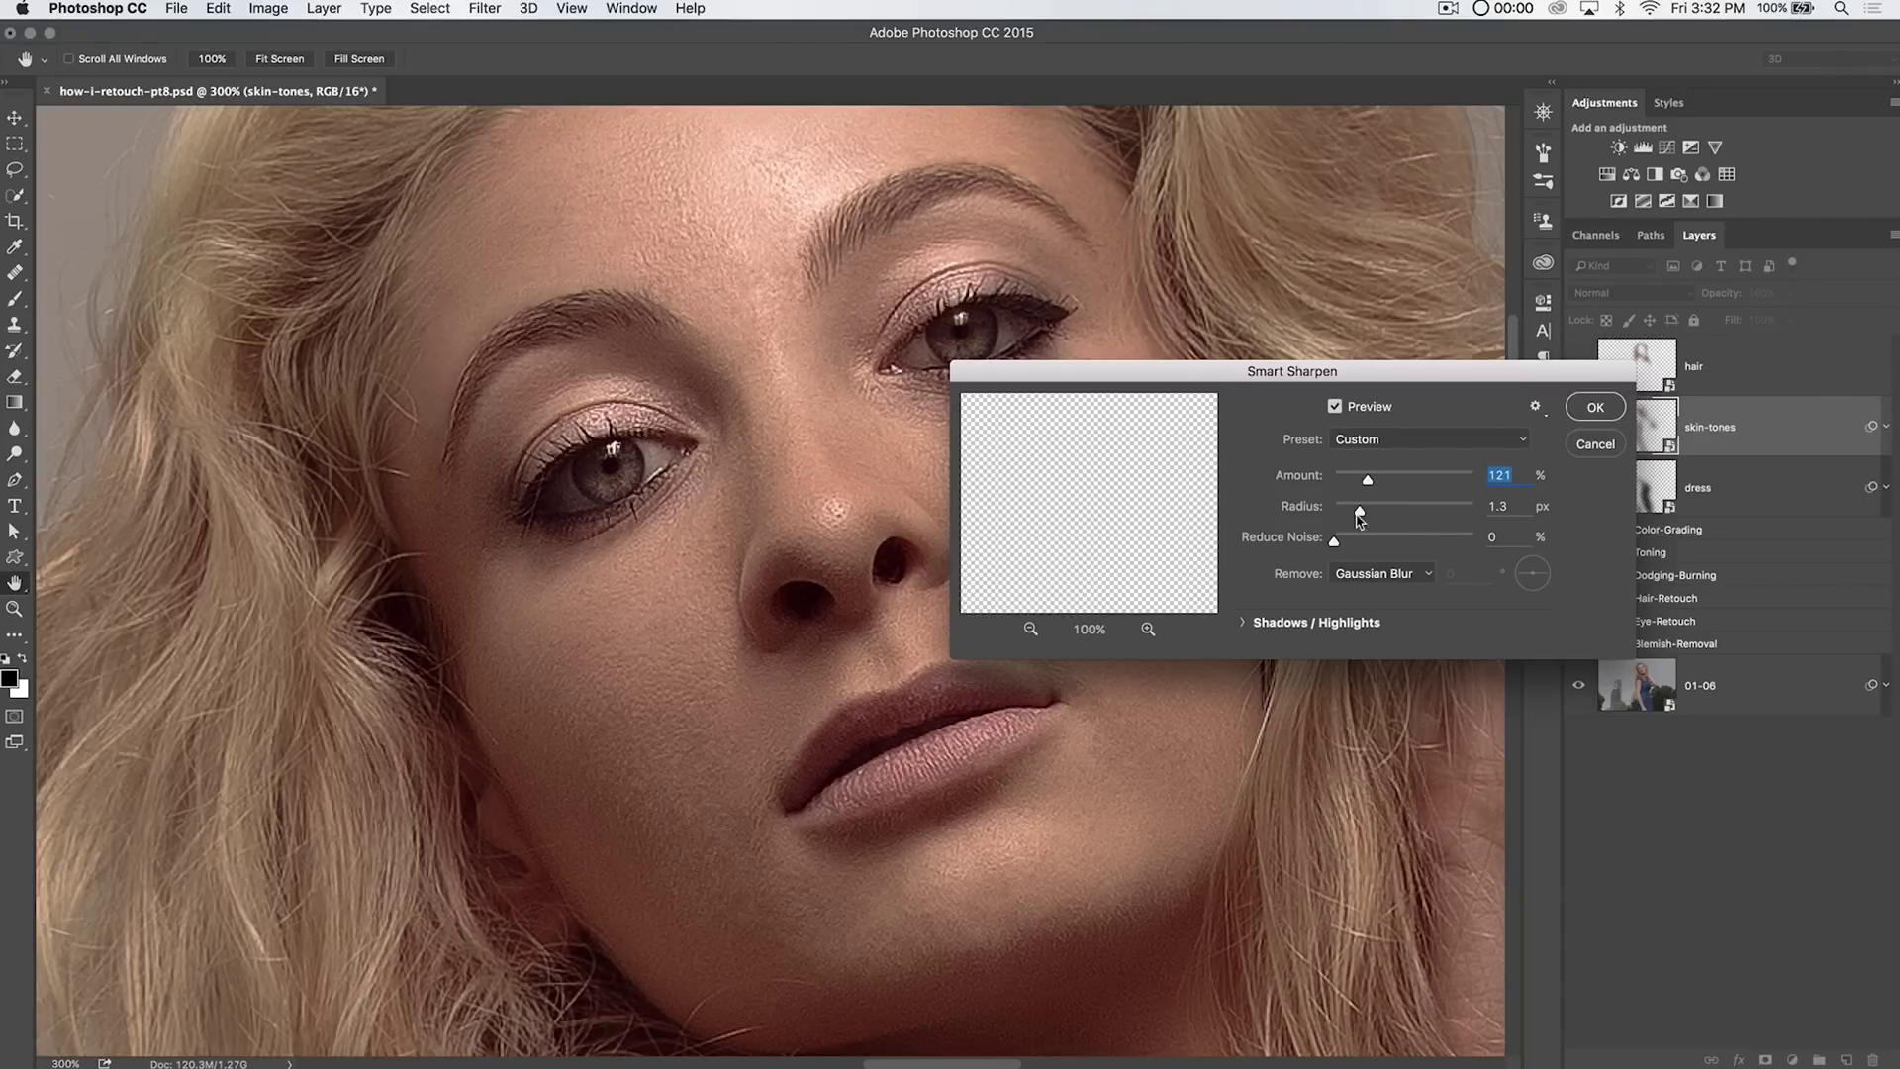
pyautogui.moveTo(1355, 513); pyautogui.dragTo(1353, 514)
pyautogui.click(1621, 412)
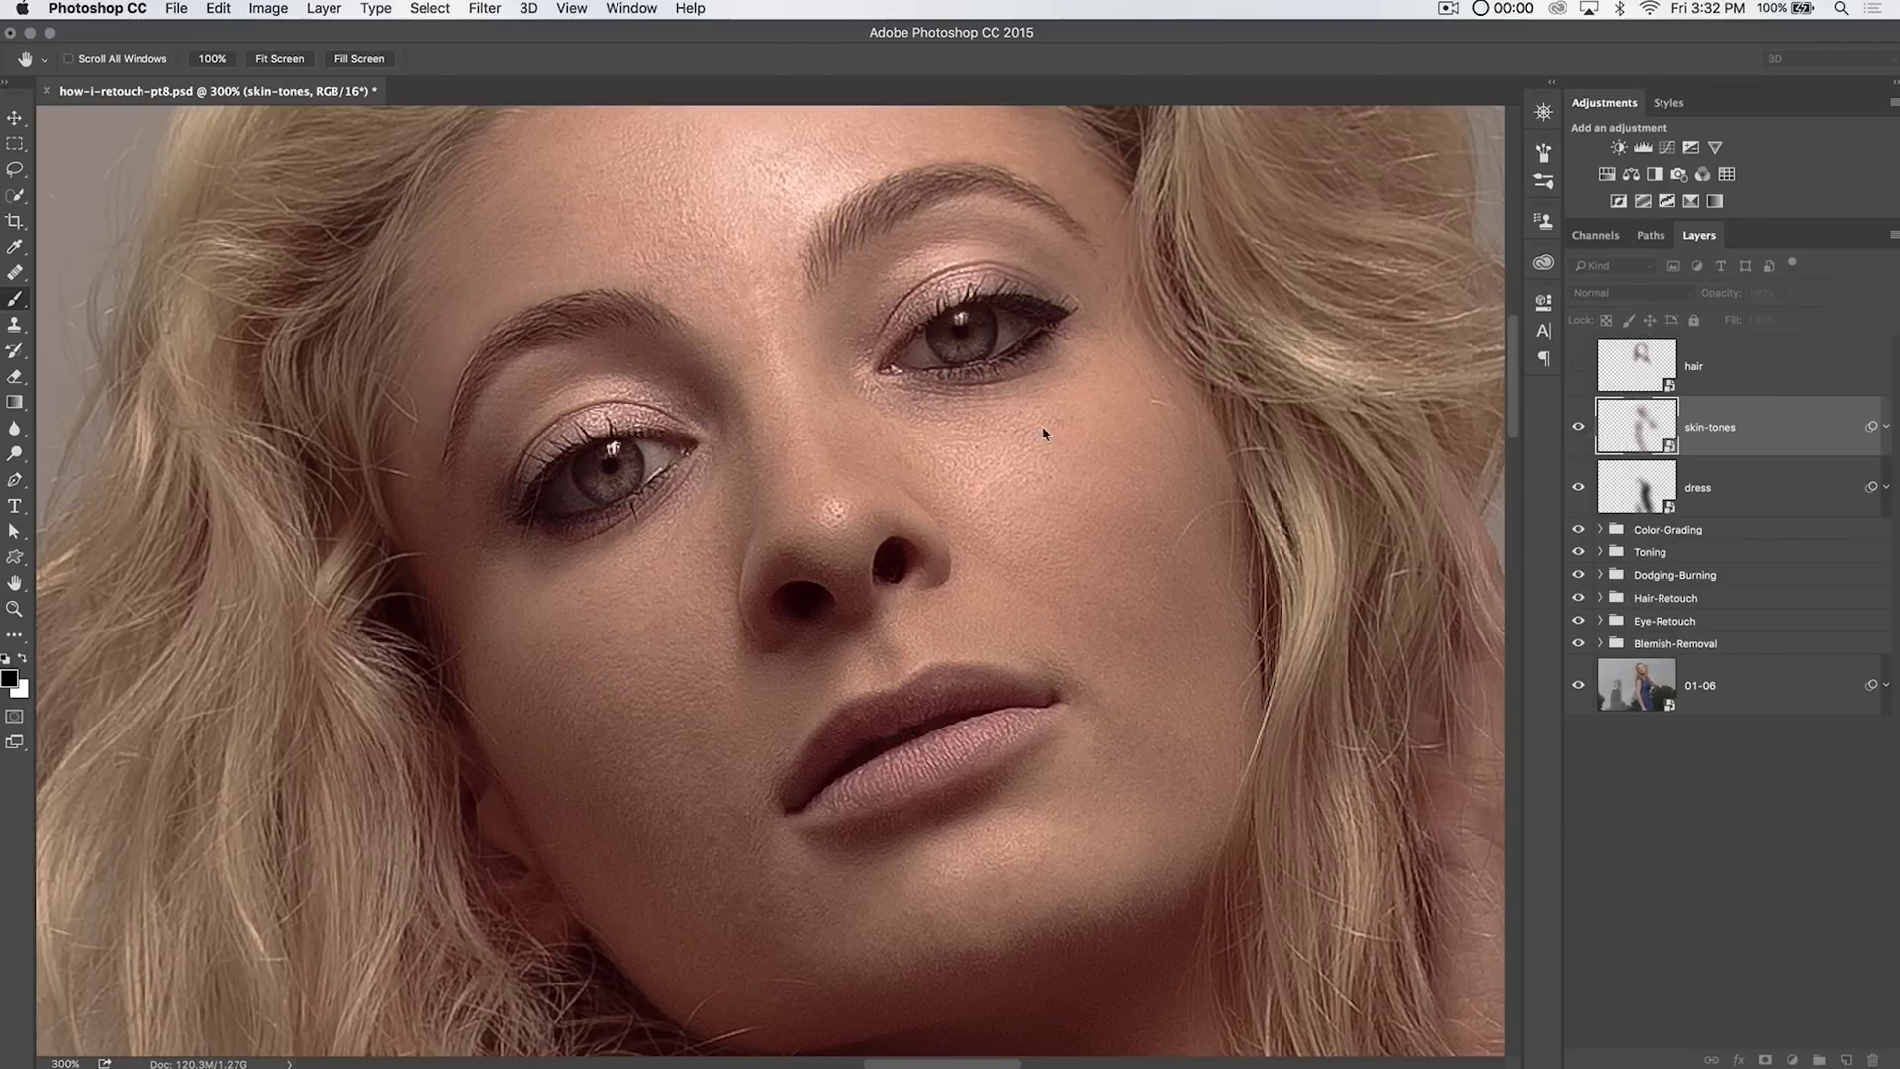
# Compare the face with and without the sharpened skin-tones layer, at close range and at 100% zoom.
pyautogui.click(1578, 428)
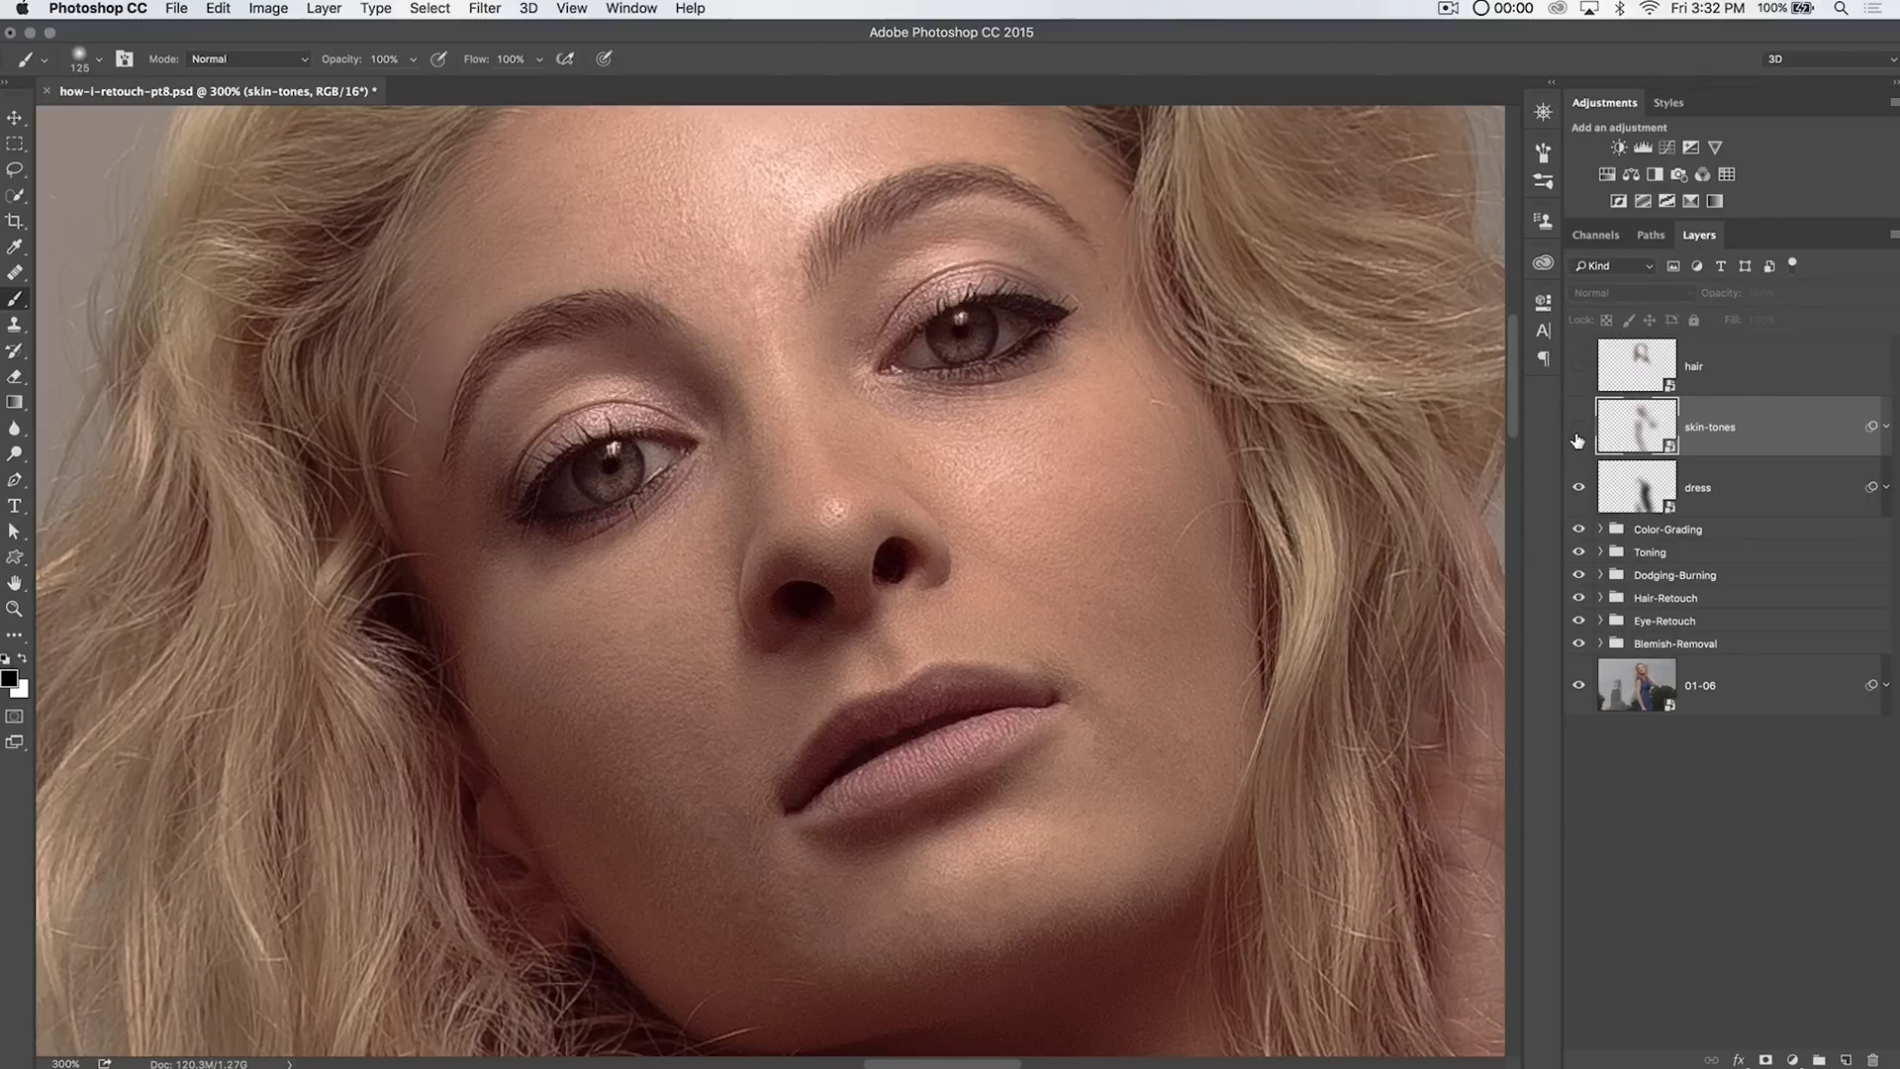
pyautogui.click(1577, 429)
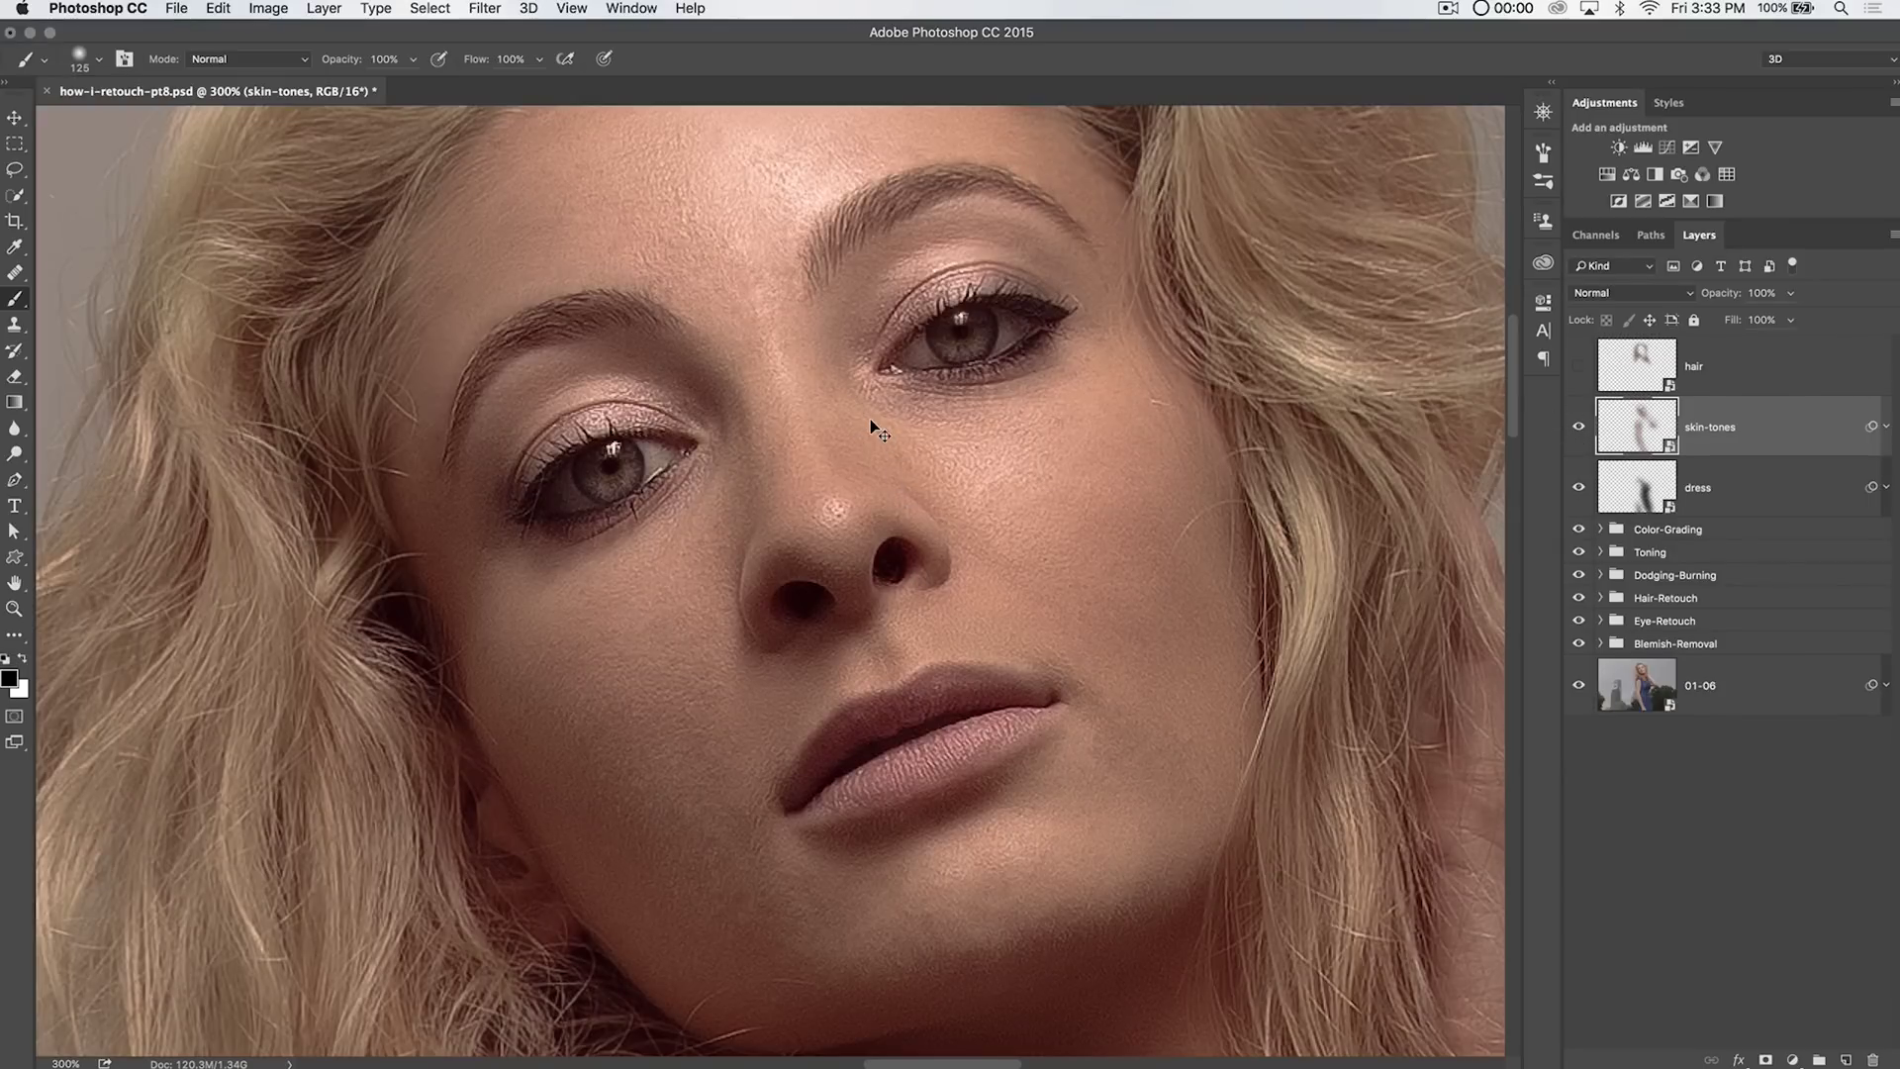
pyautogui.press('super+1')
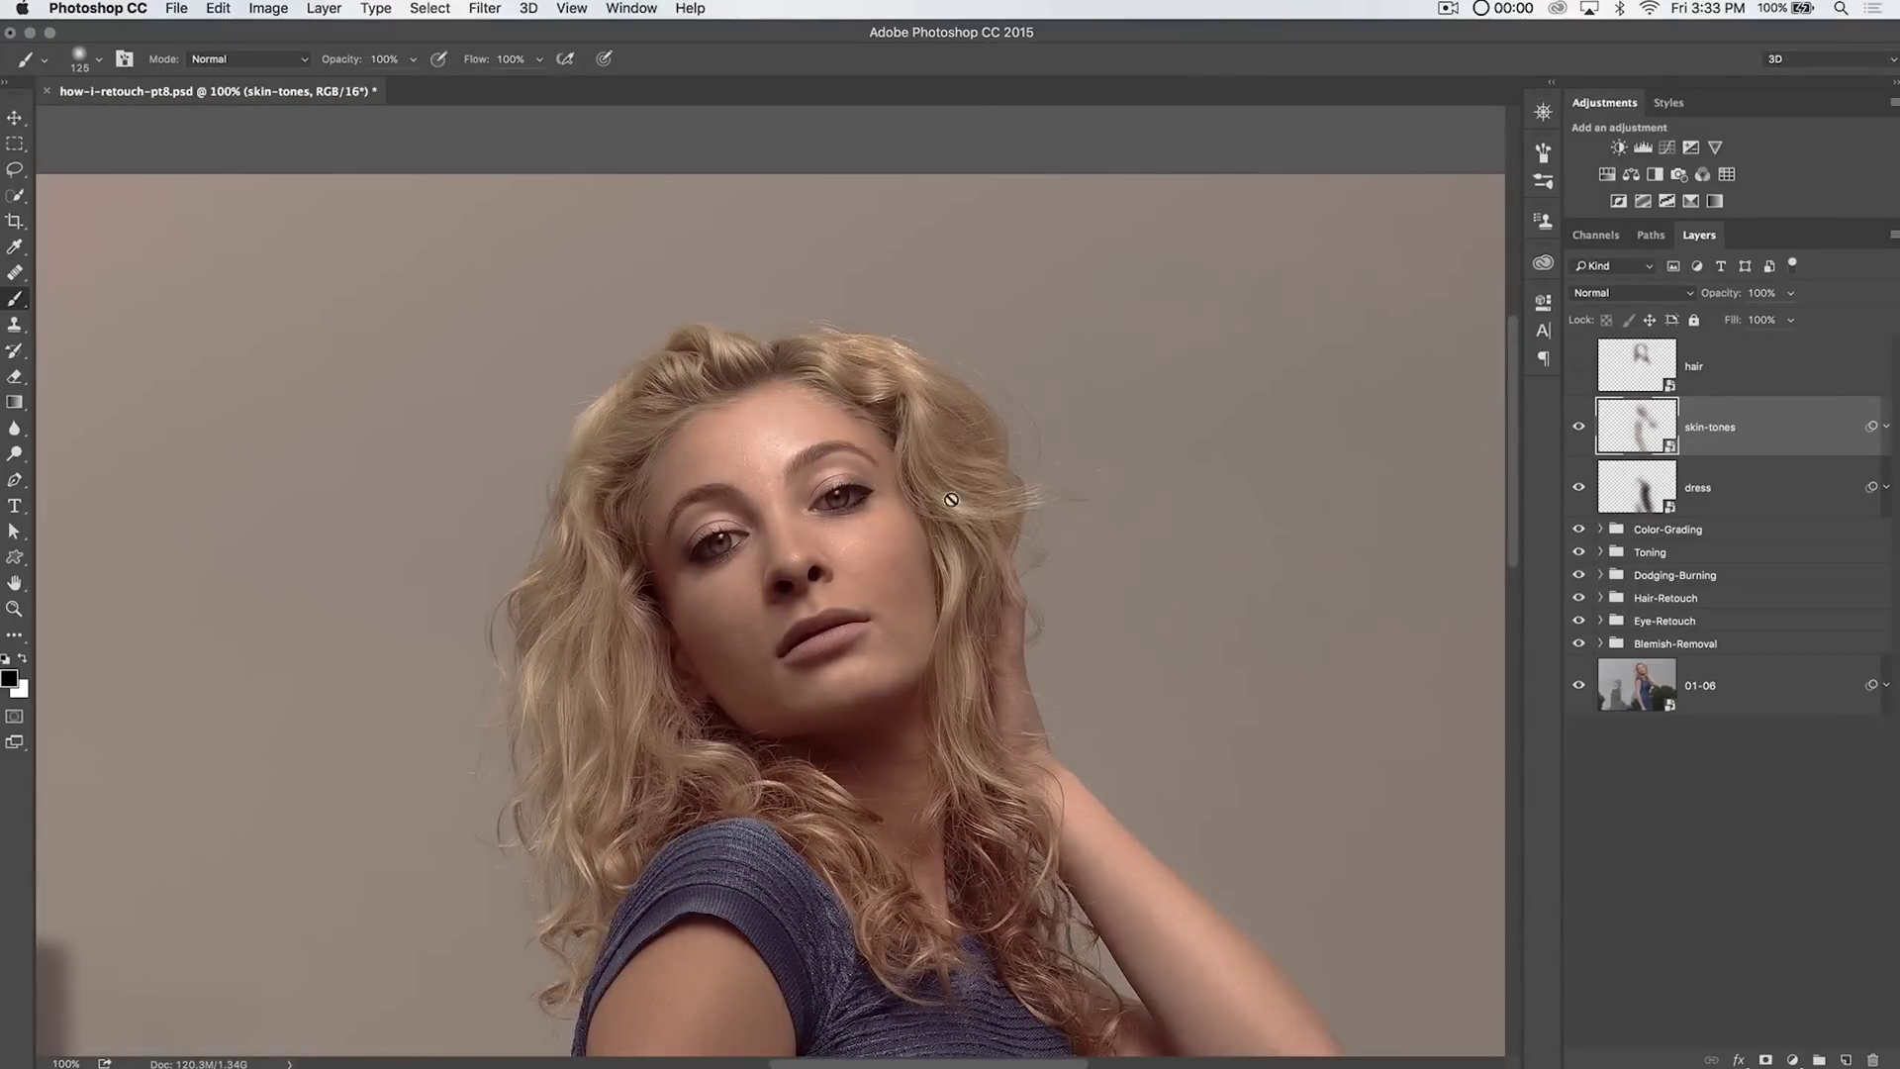
pyautogui.click(1577, 427)
# Show the hair layer, make it active, and inspect the hair and dress detail up close.
pyautogui.click(1579, 366)
pyautogui.click(1614, 388)
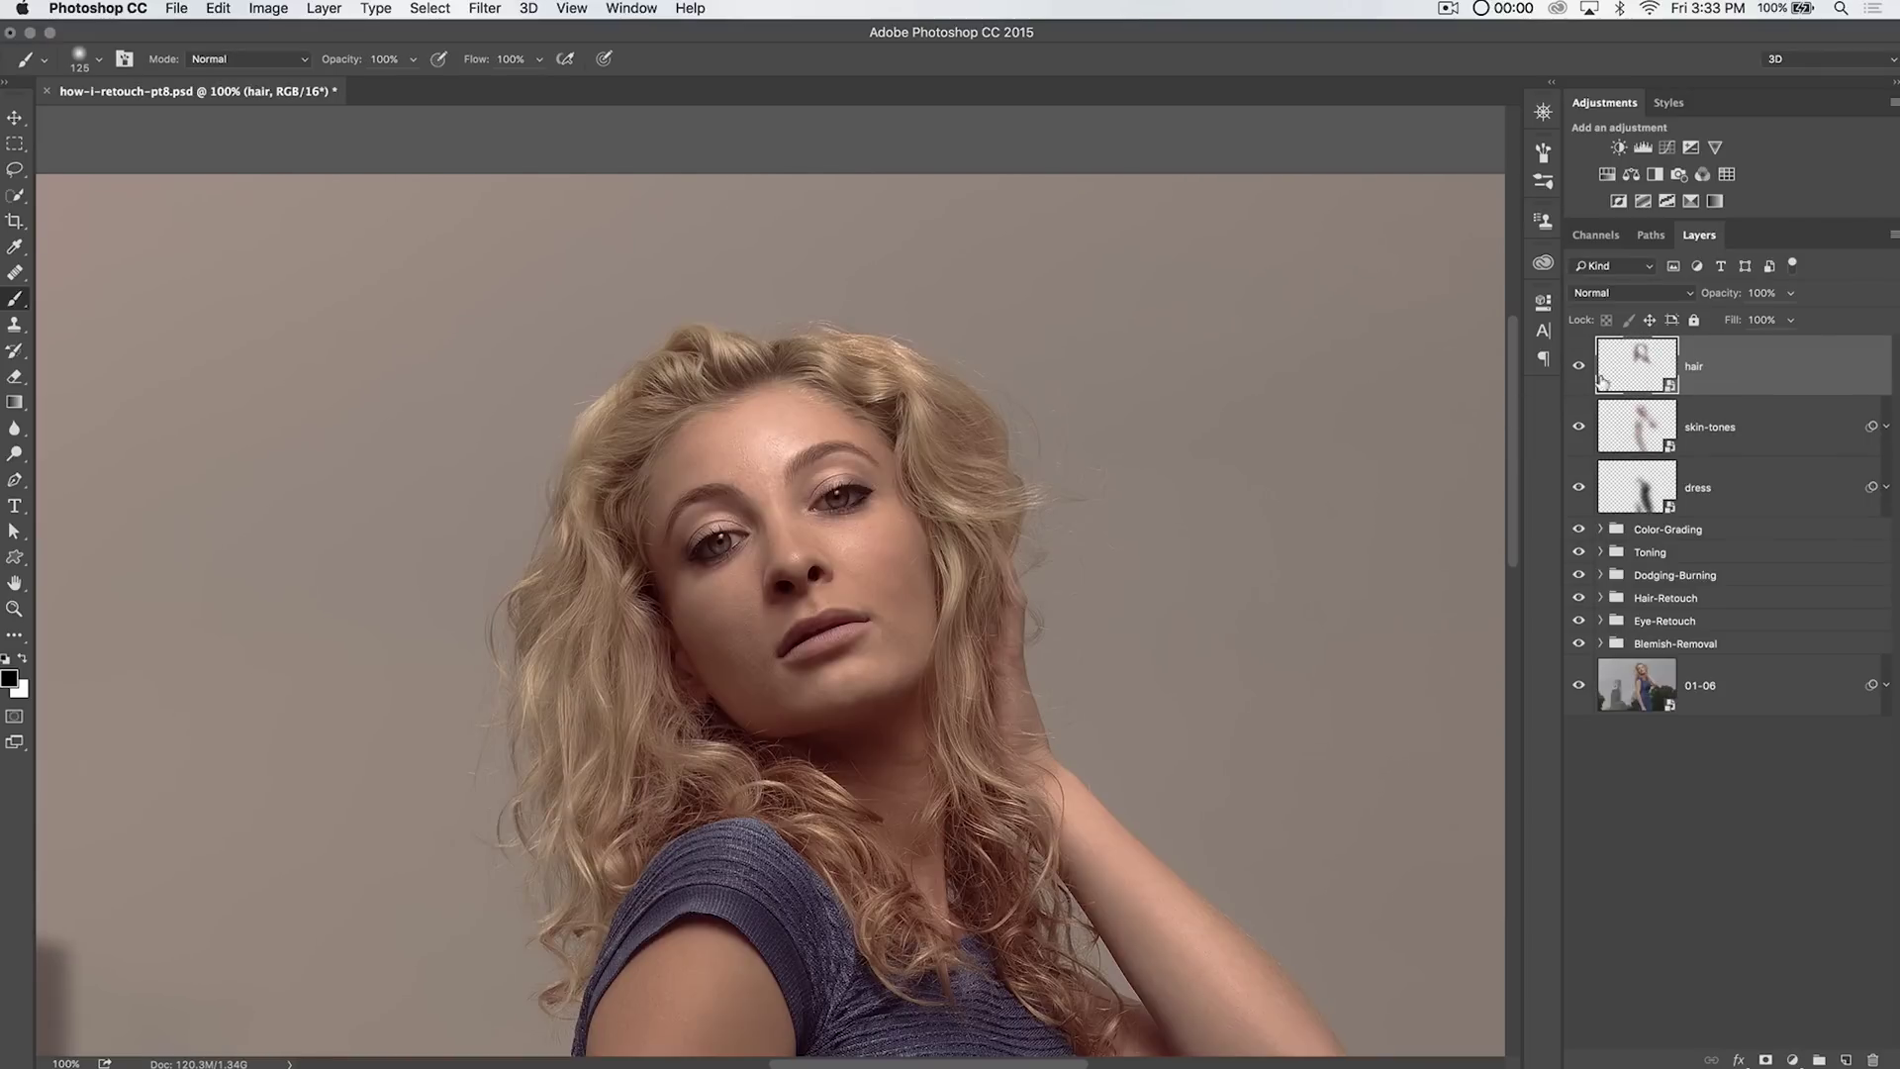
pyautogui.press('z')
pyautogui.moveTo(873, 426); pyautogui.dragTo(1277, 365)
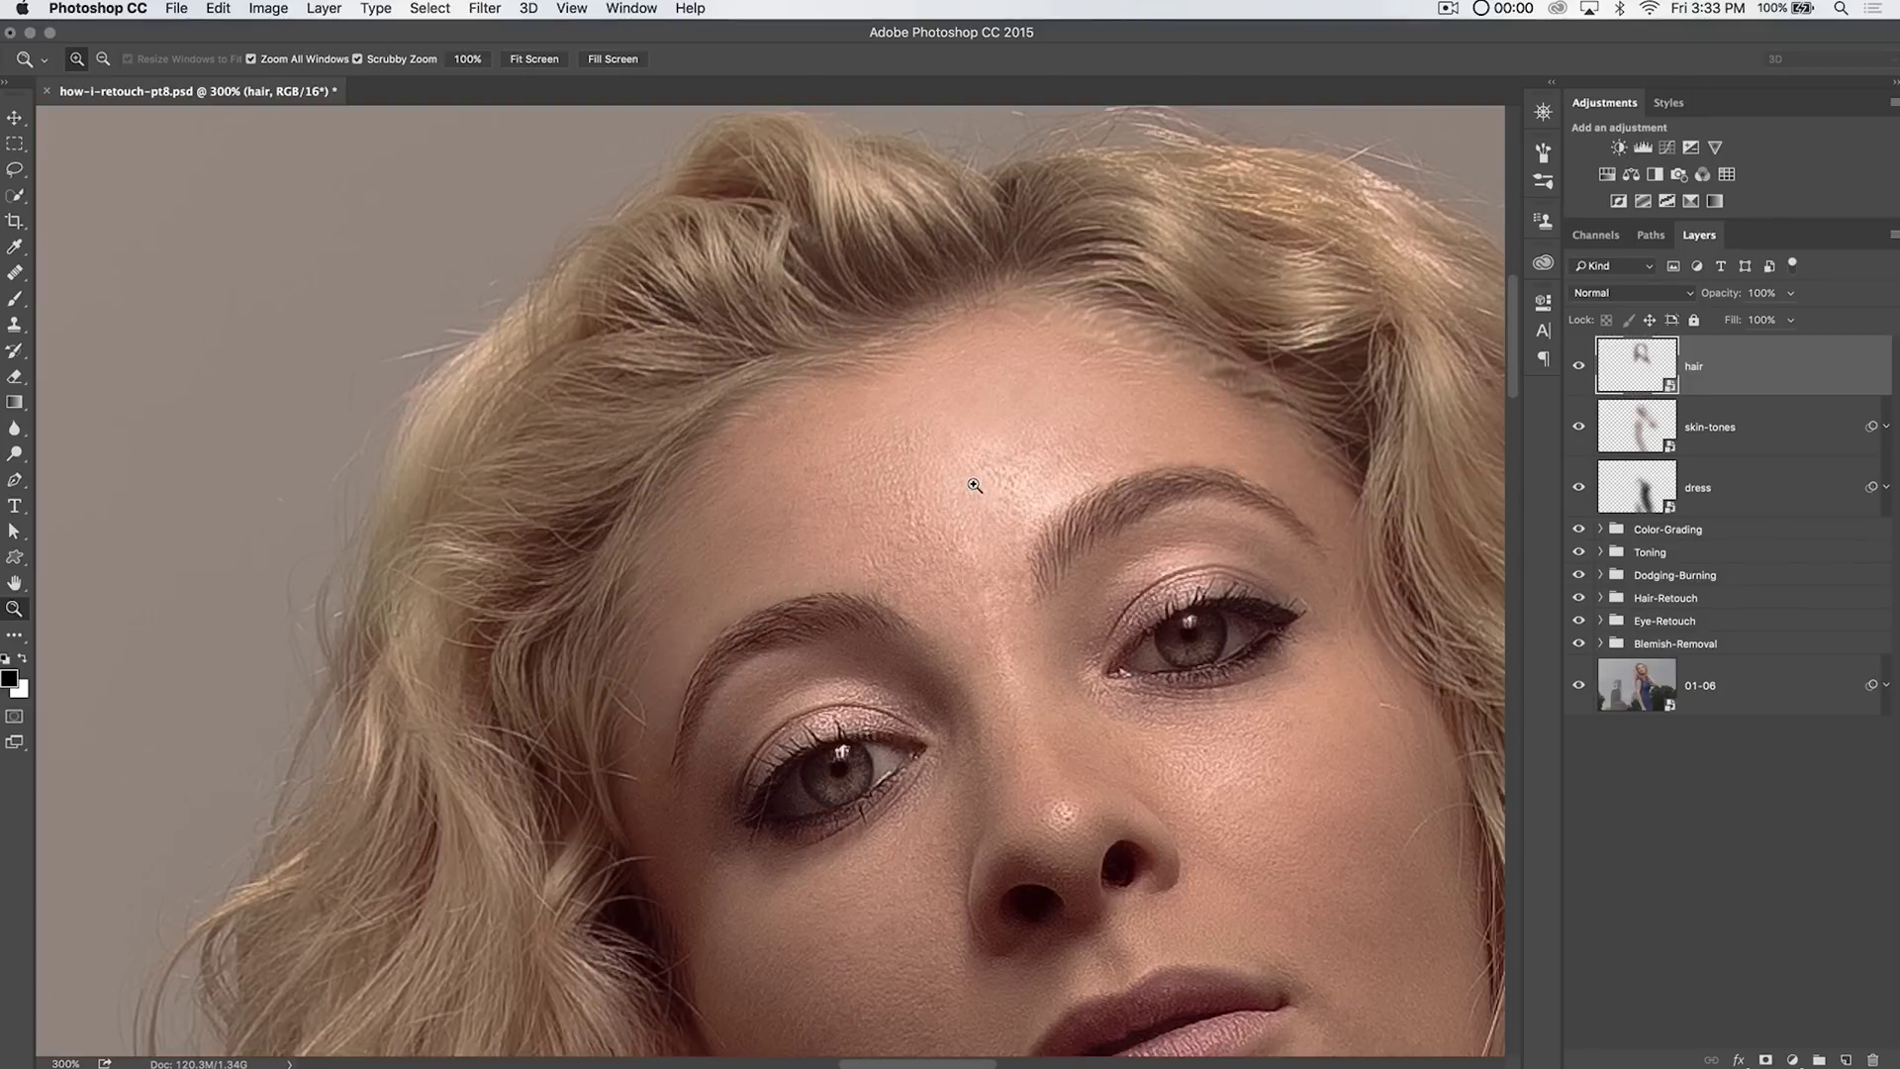
pyautogui.scroll(-15, 1099, 572)
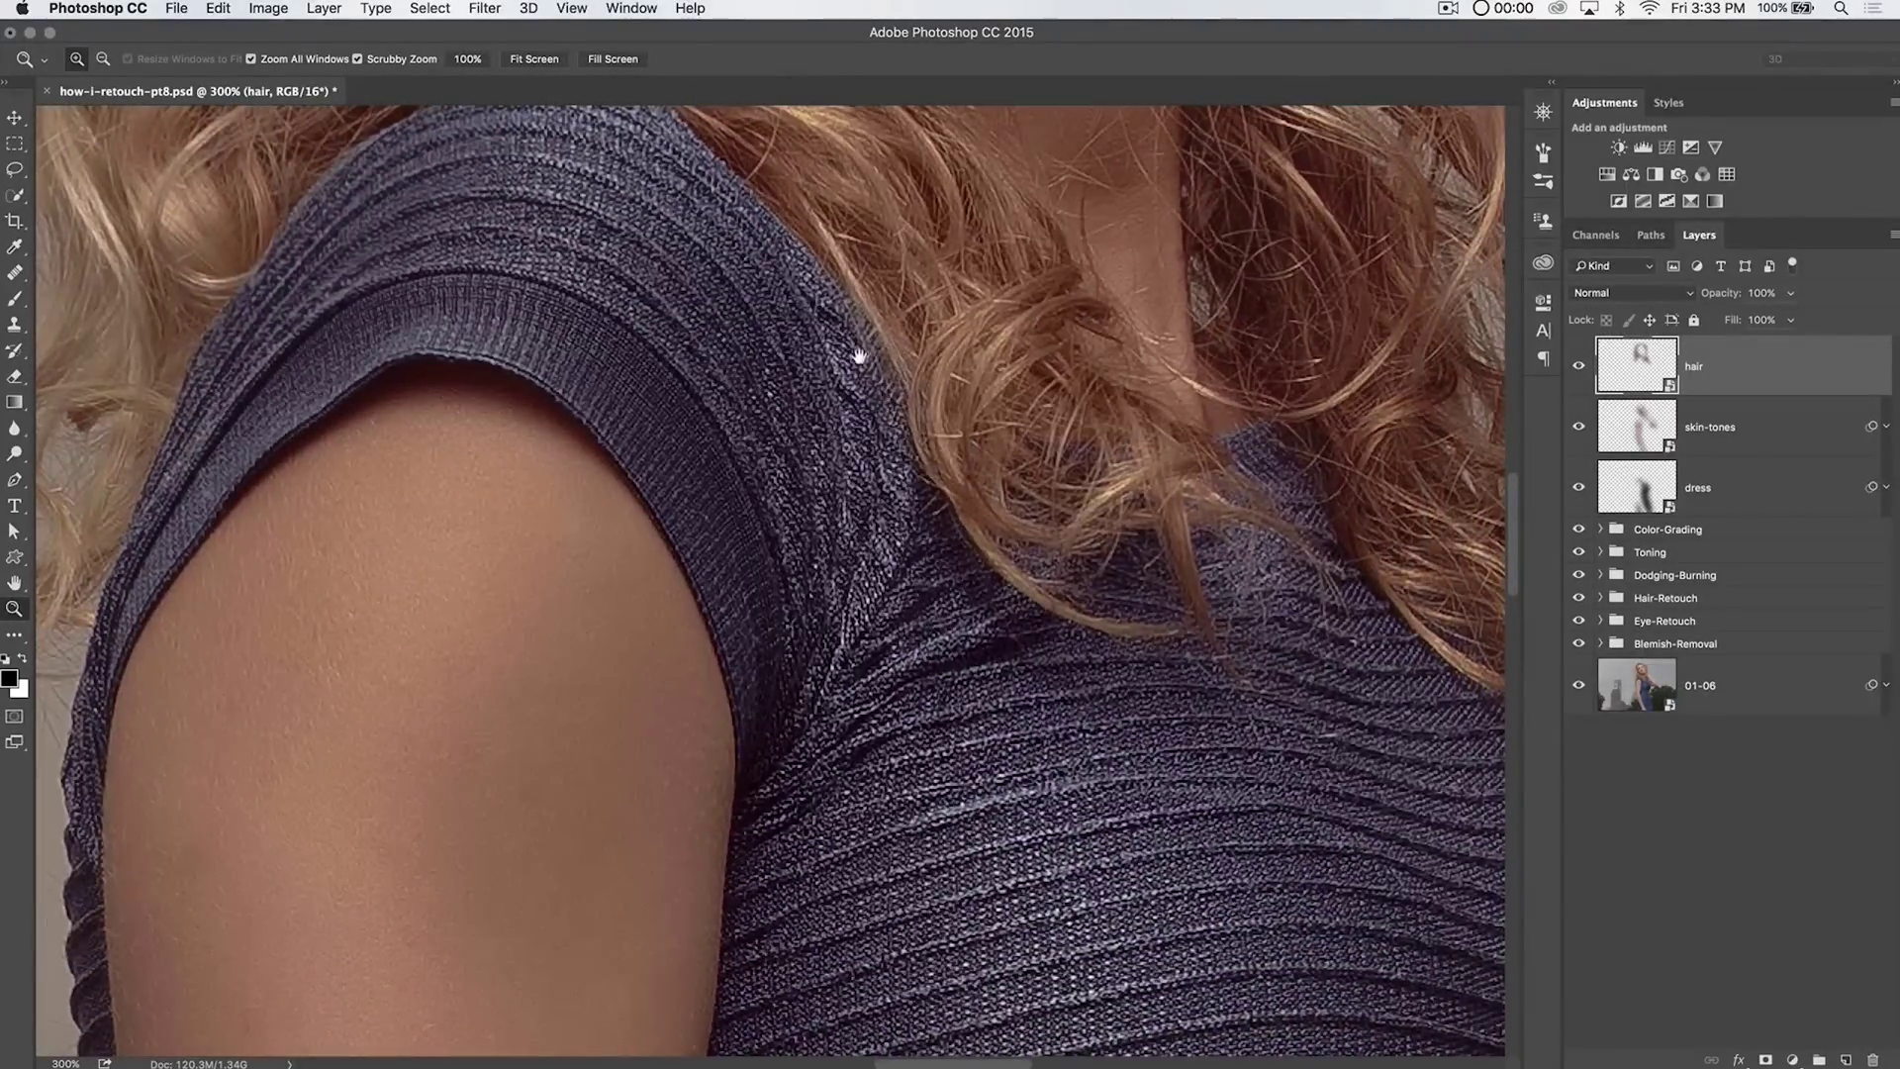
pyautogui.scroll(15, 861, 360)
pyautogui.scroll(3, 945, 859)
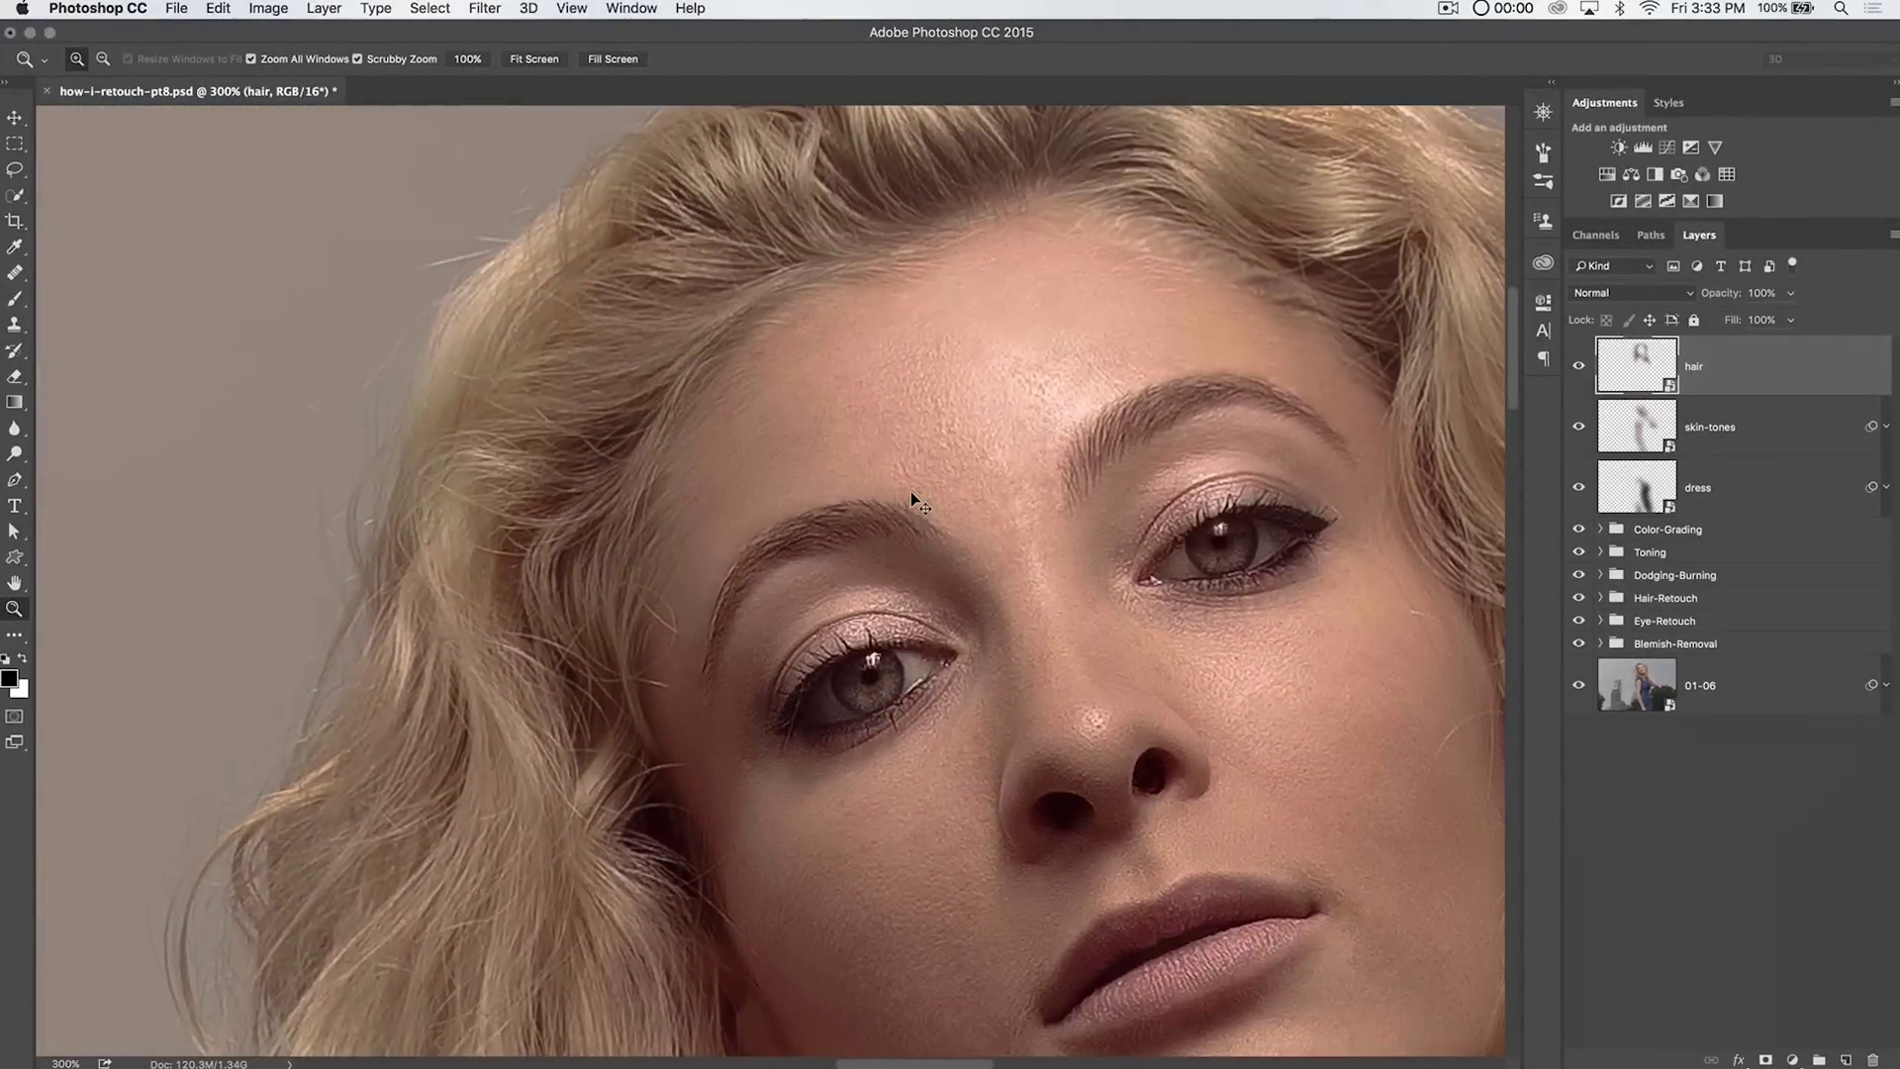
pyautogui.press('super+minus')
pyautogui.scroll(-3, 910, 491)
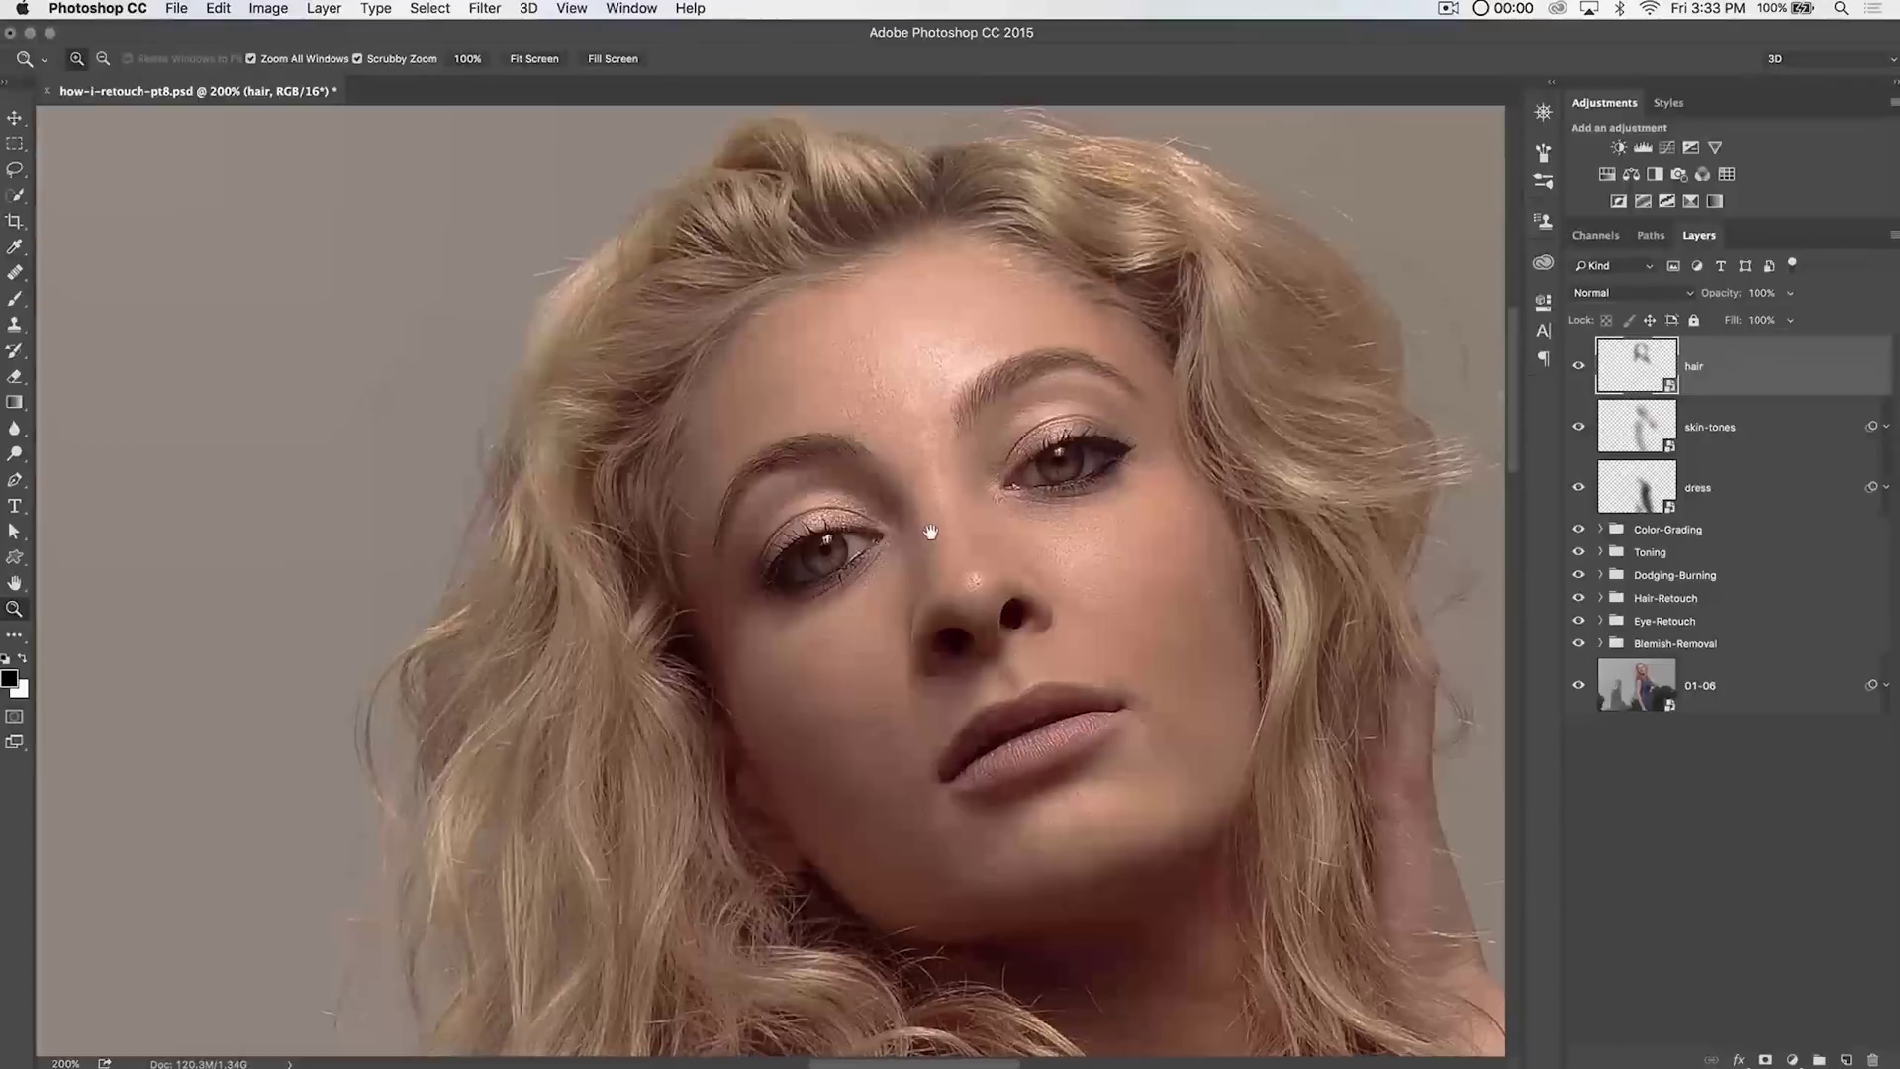
# Apply a Smart Sharpen filter to the hair layer with an amount of 121% and a radius of 2.4 px.
pyautogui.click(476, 10)
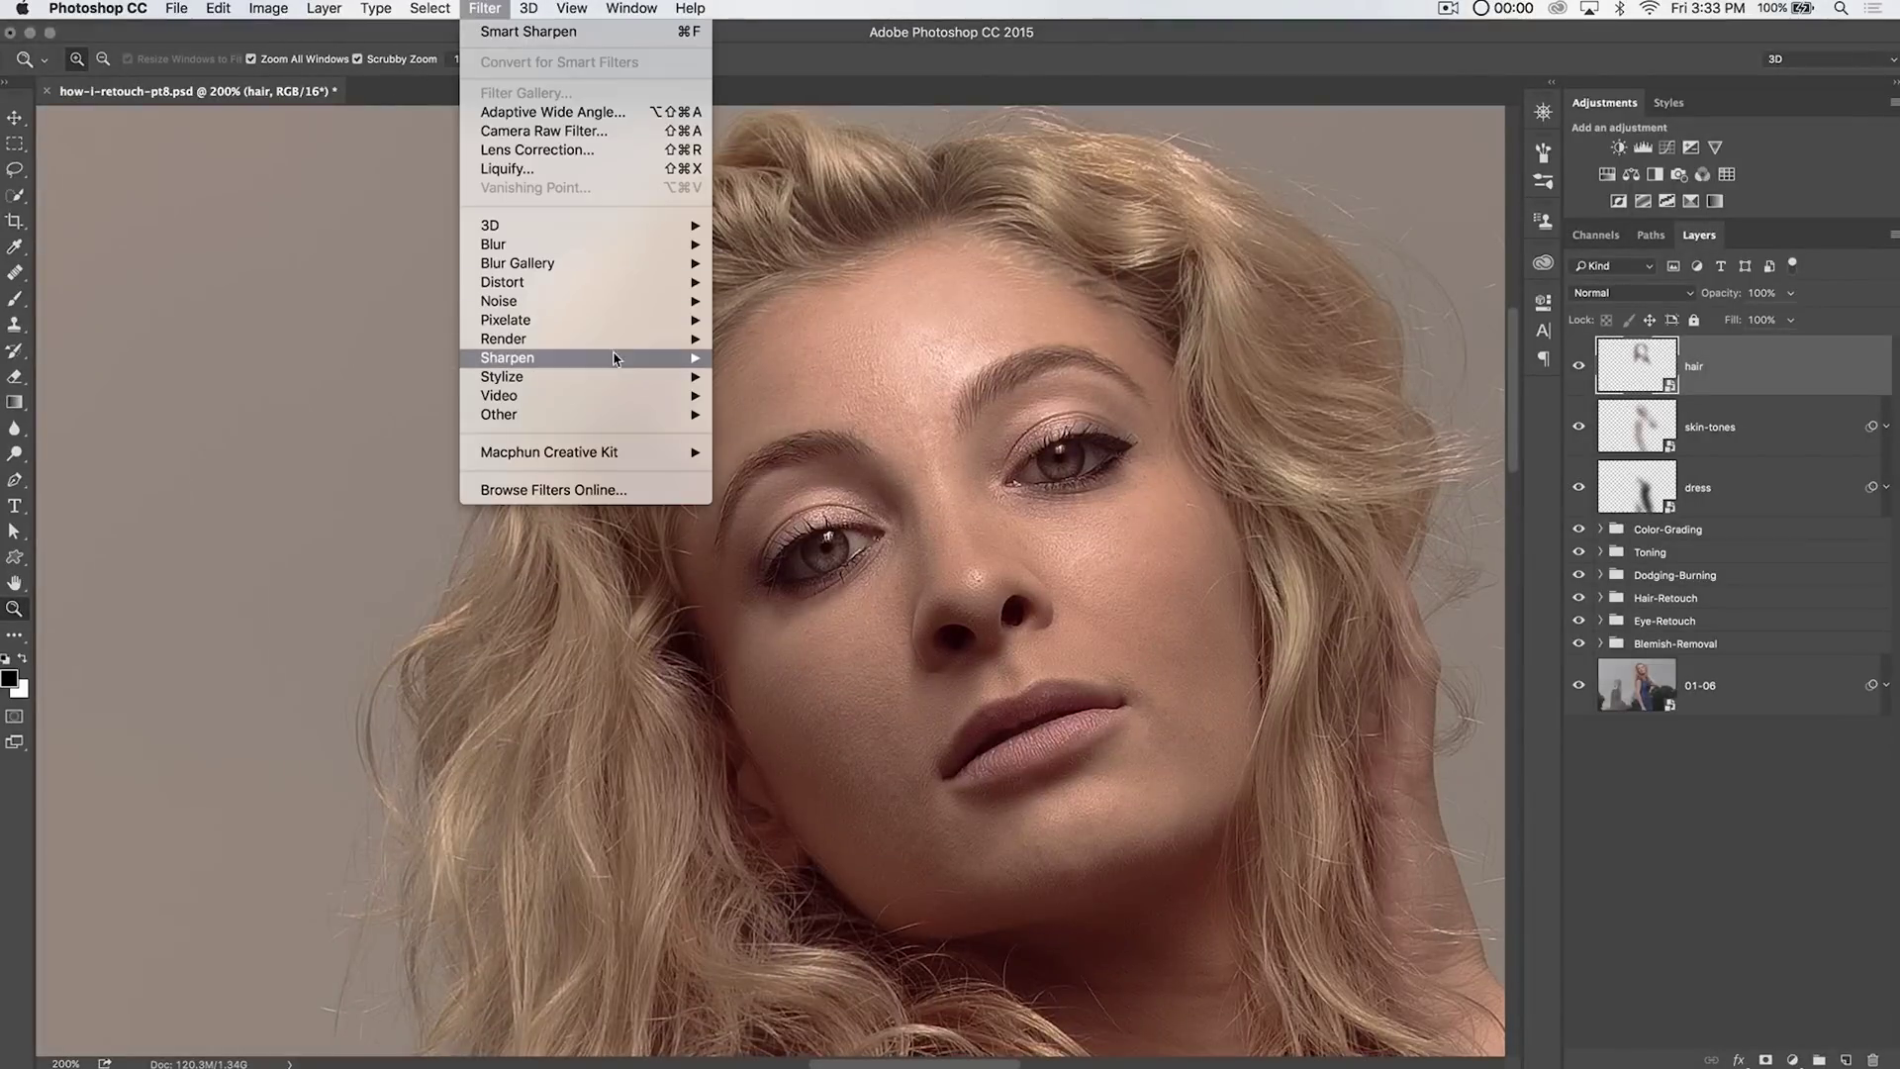
pyautogui.moveTo(613, 358)
pyautogui.click(786, 433)
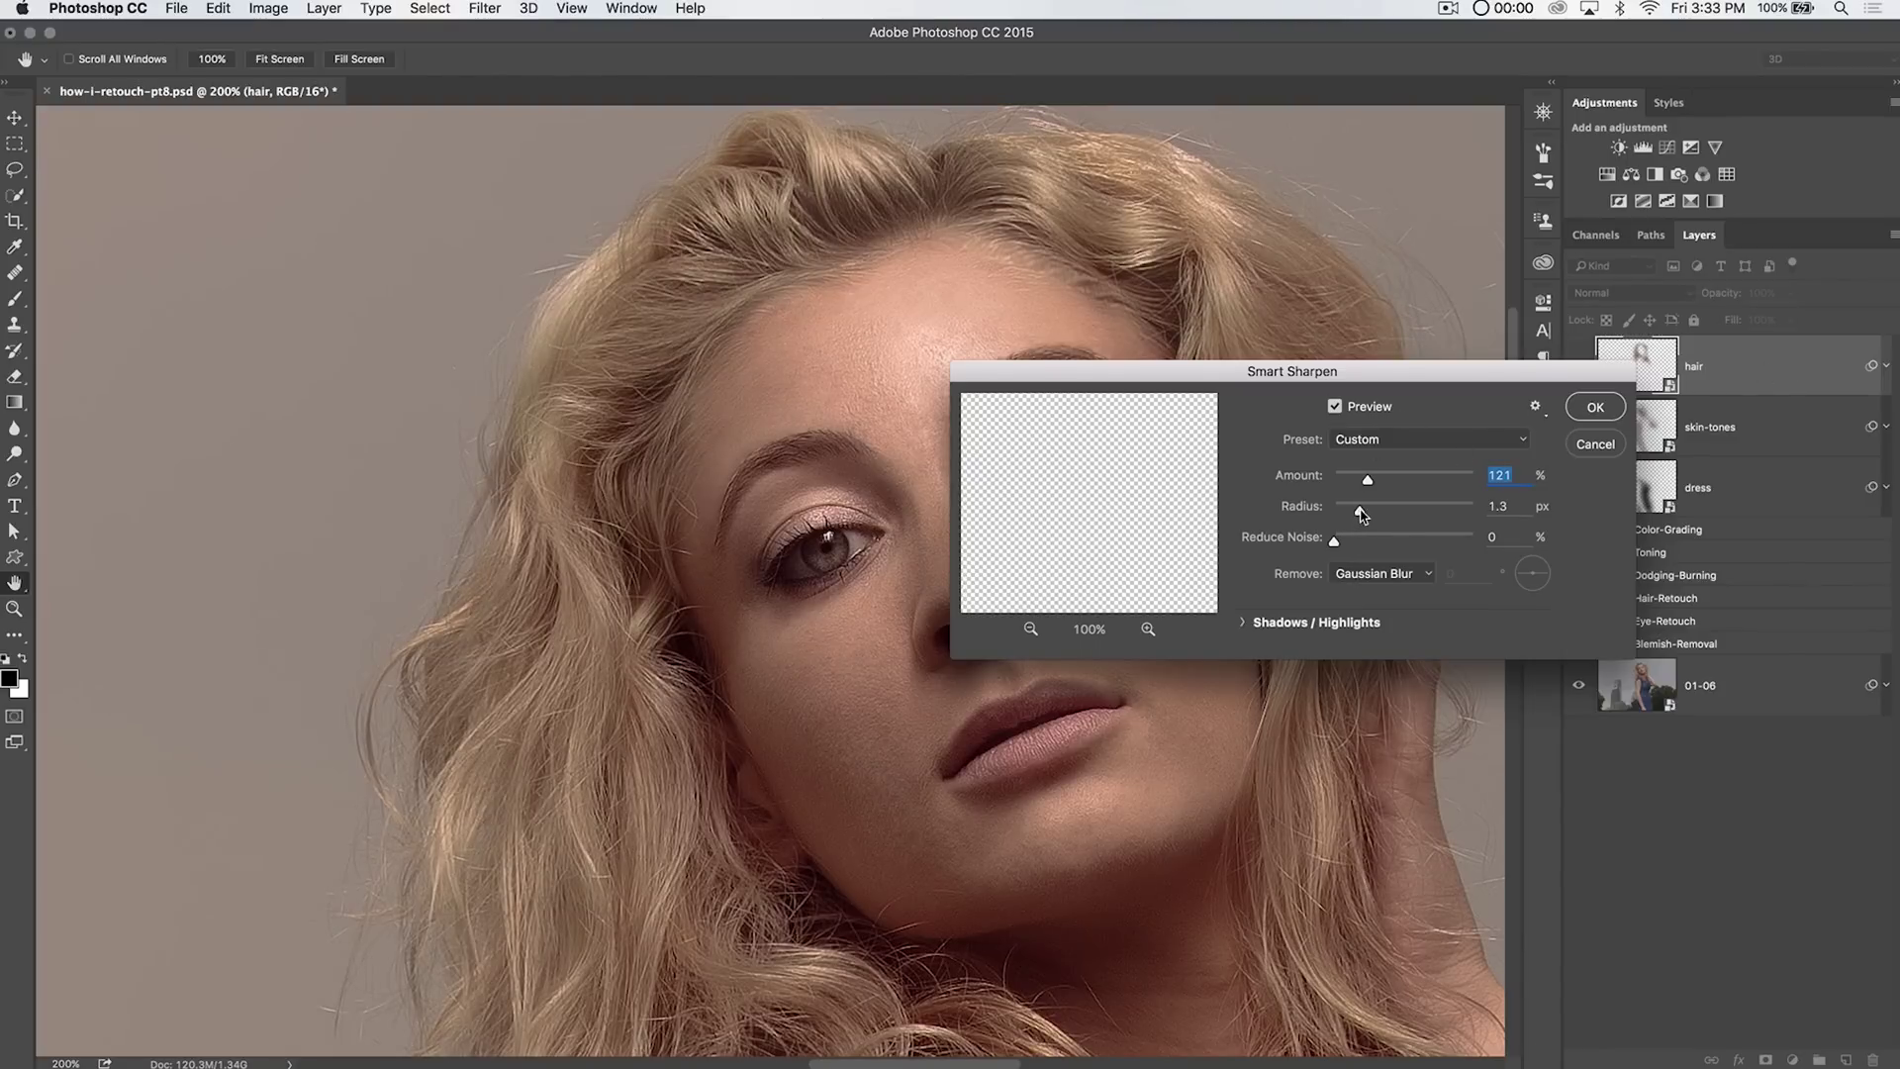
pyautogui.moveTo(1370, 511); pyautogui.dragTo(1372, 509)
pyautogui.moveTo(1095, 475); pyautogui.dragTo(1090, 438)
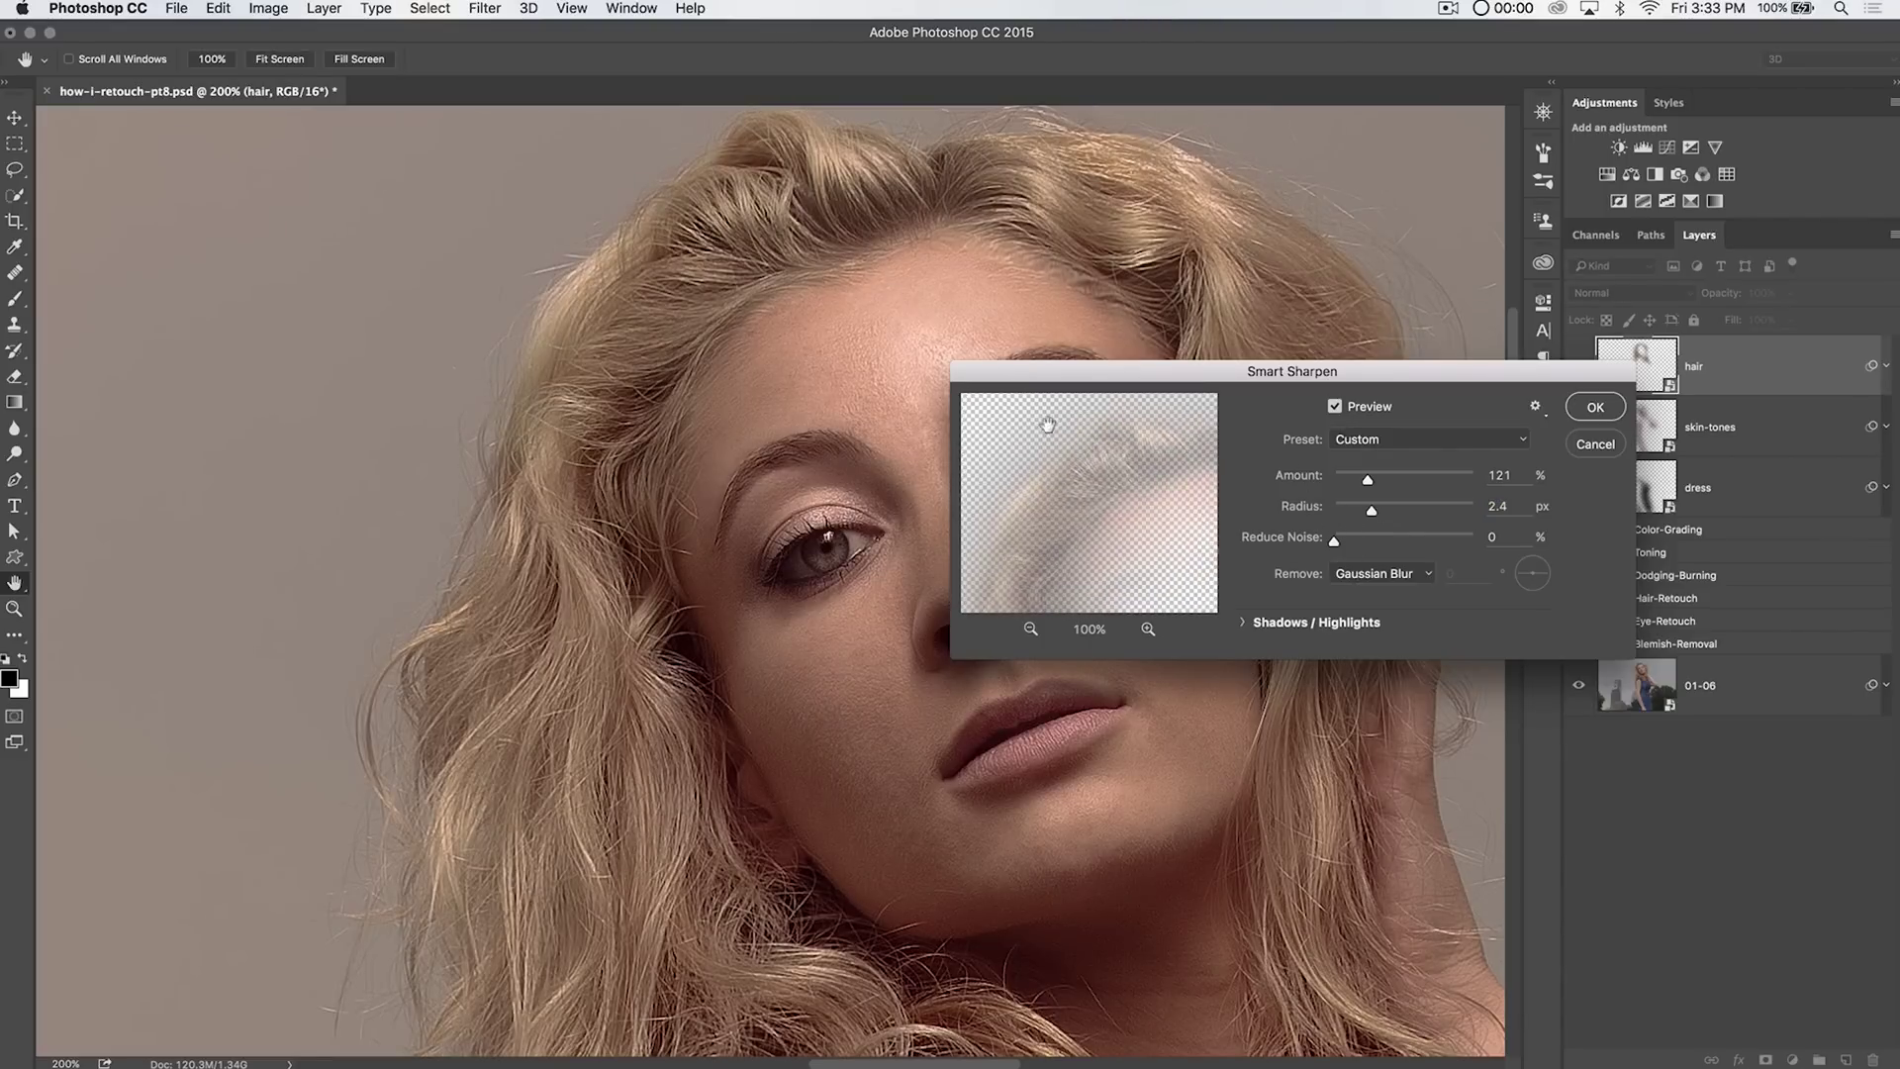
pyautogui.click(1595, 410)
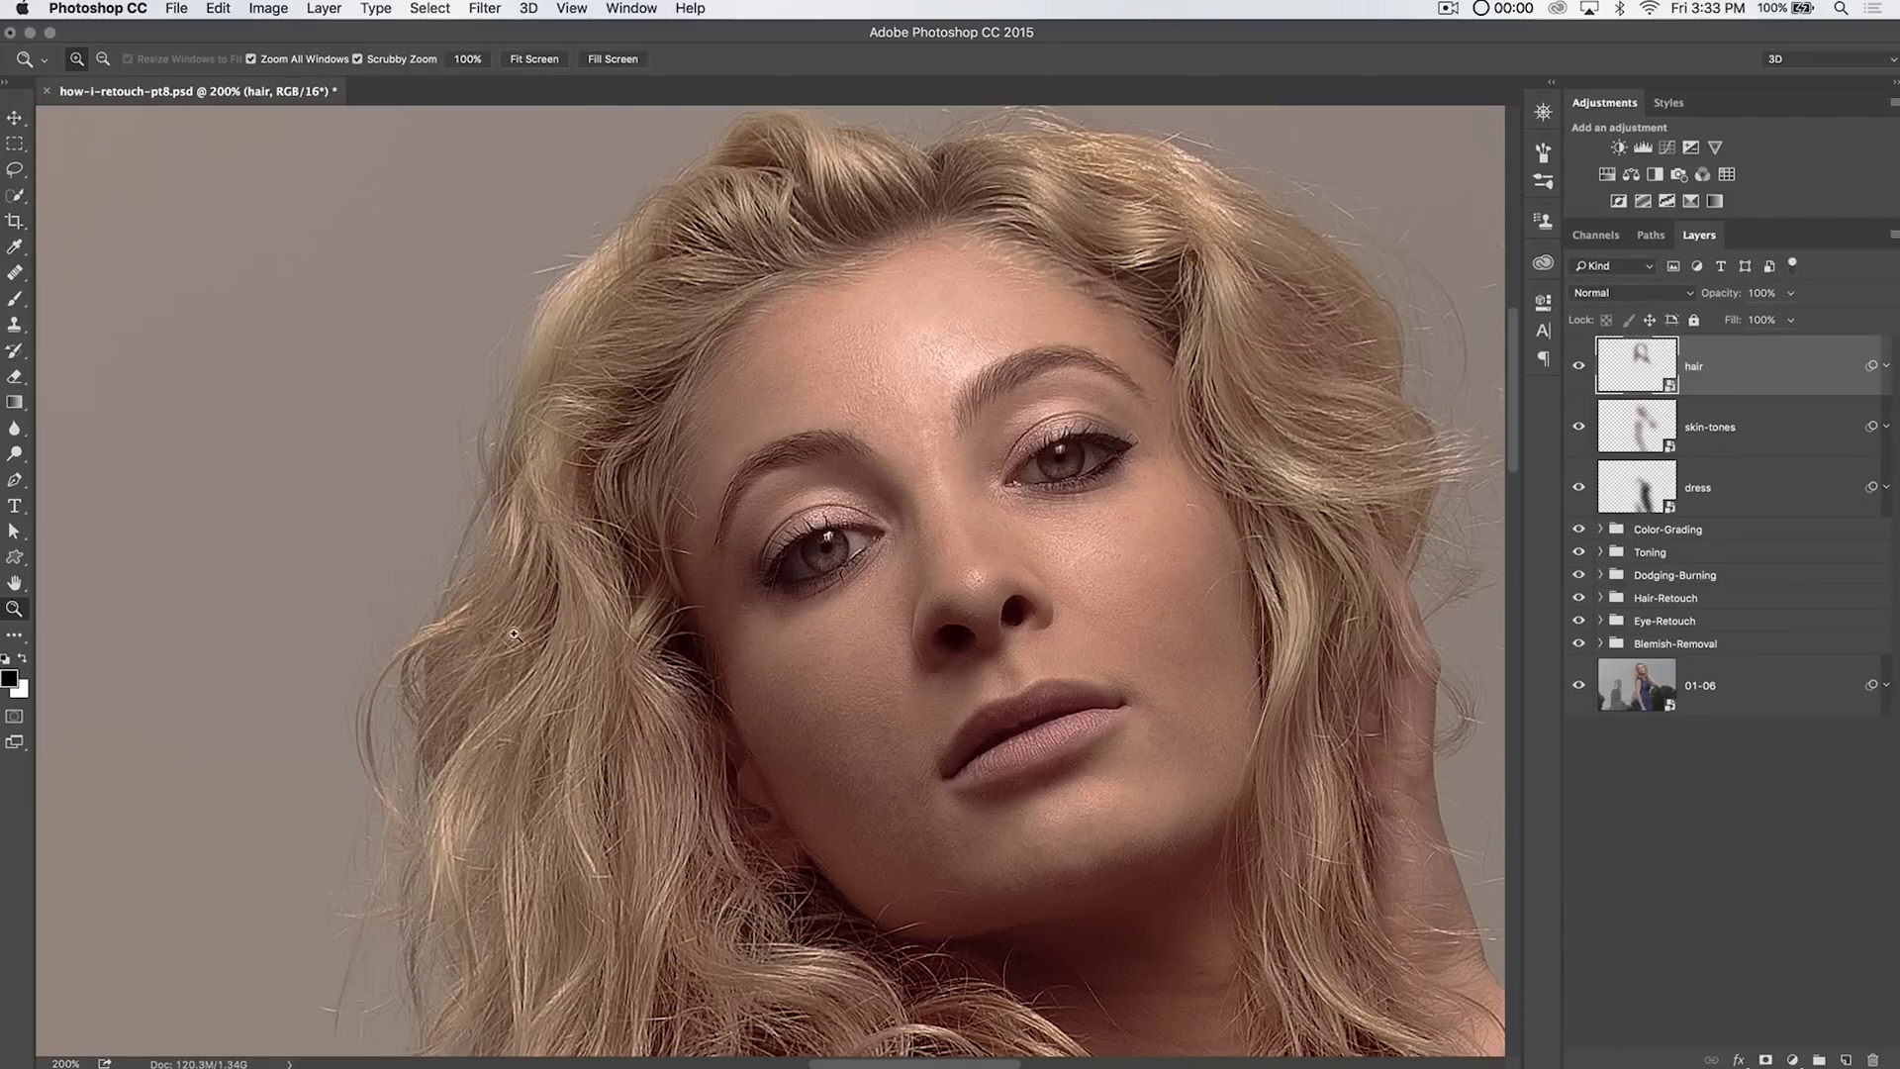
# Lower the hair layer's opacity to 65% and check the result on the whole portrait.
pyautogui.moveTo(1728, 294); pyautogui.dragTo(1711, 302)
pyautogui.press('super+minus')
pyautogui.press('super+minus')
pyautogui.press('super+minus')
pyautogui.press('super+minus')
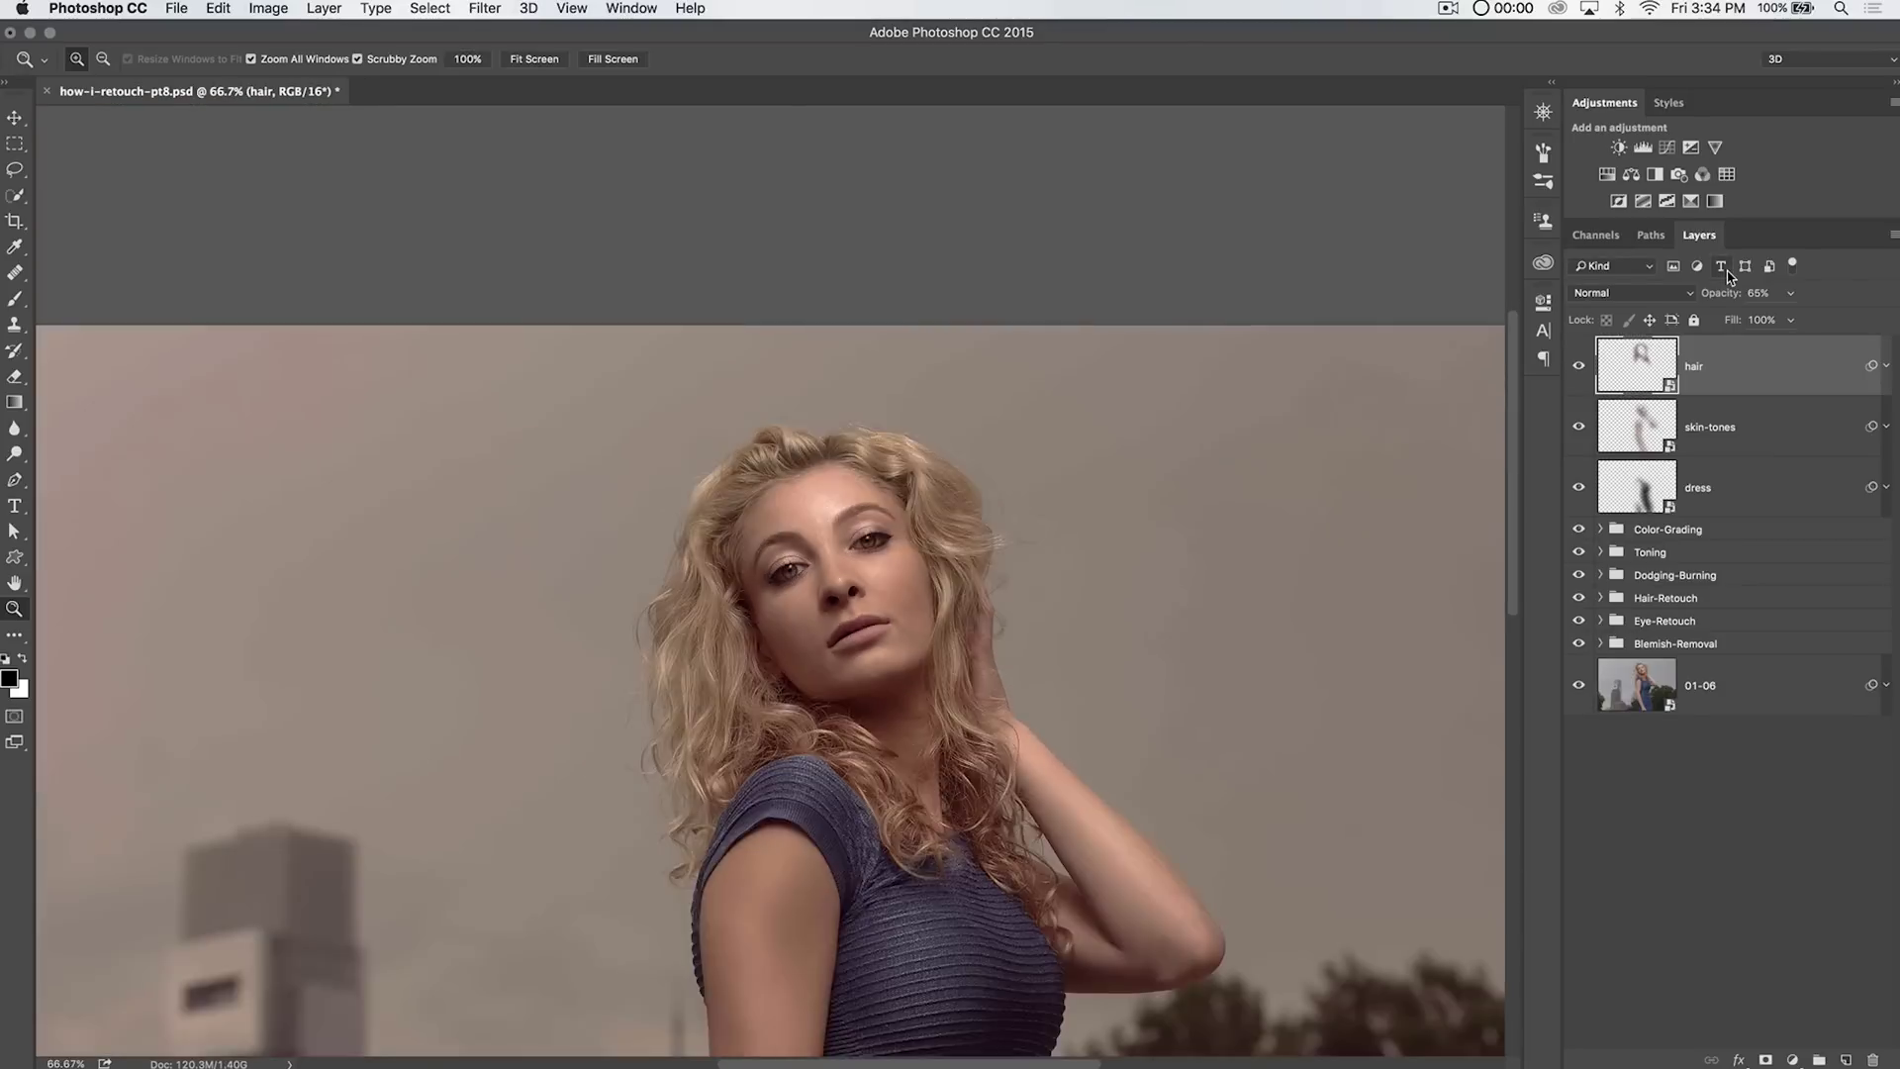
pyautogui.press('super+plus')
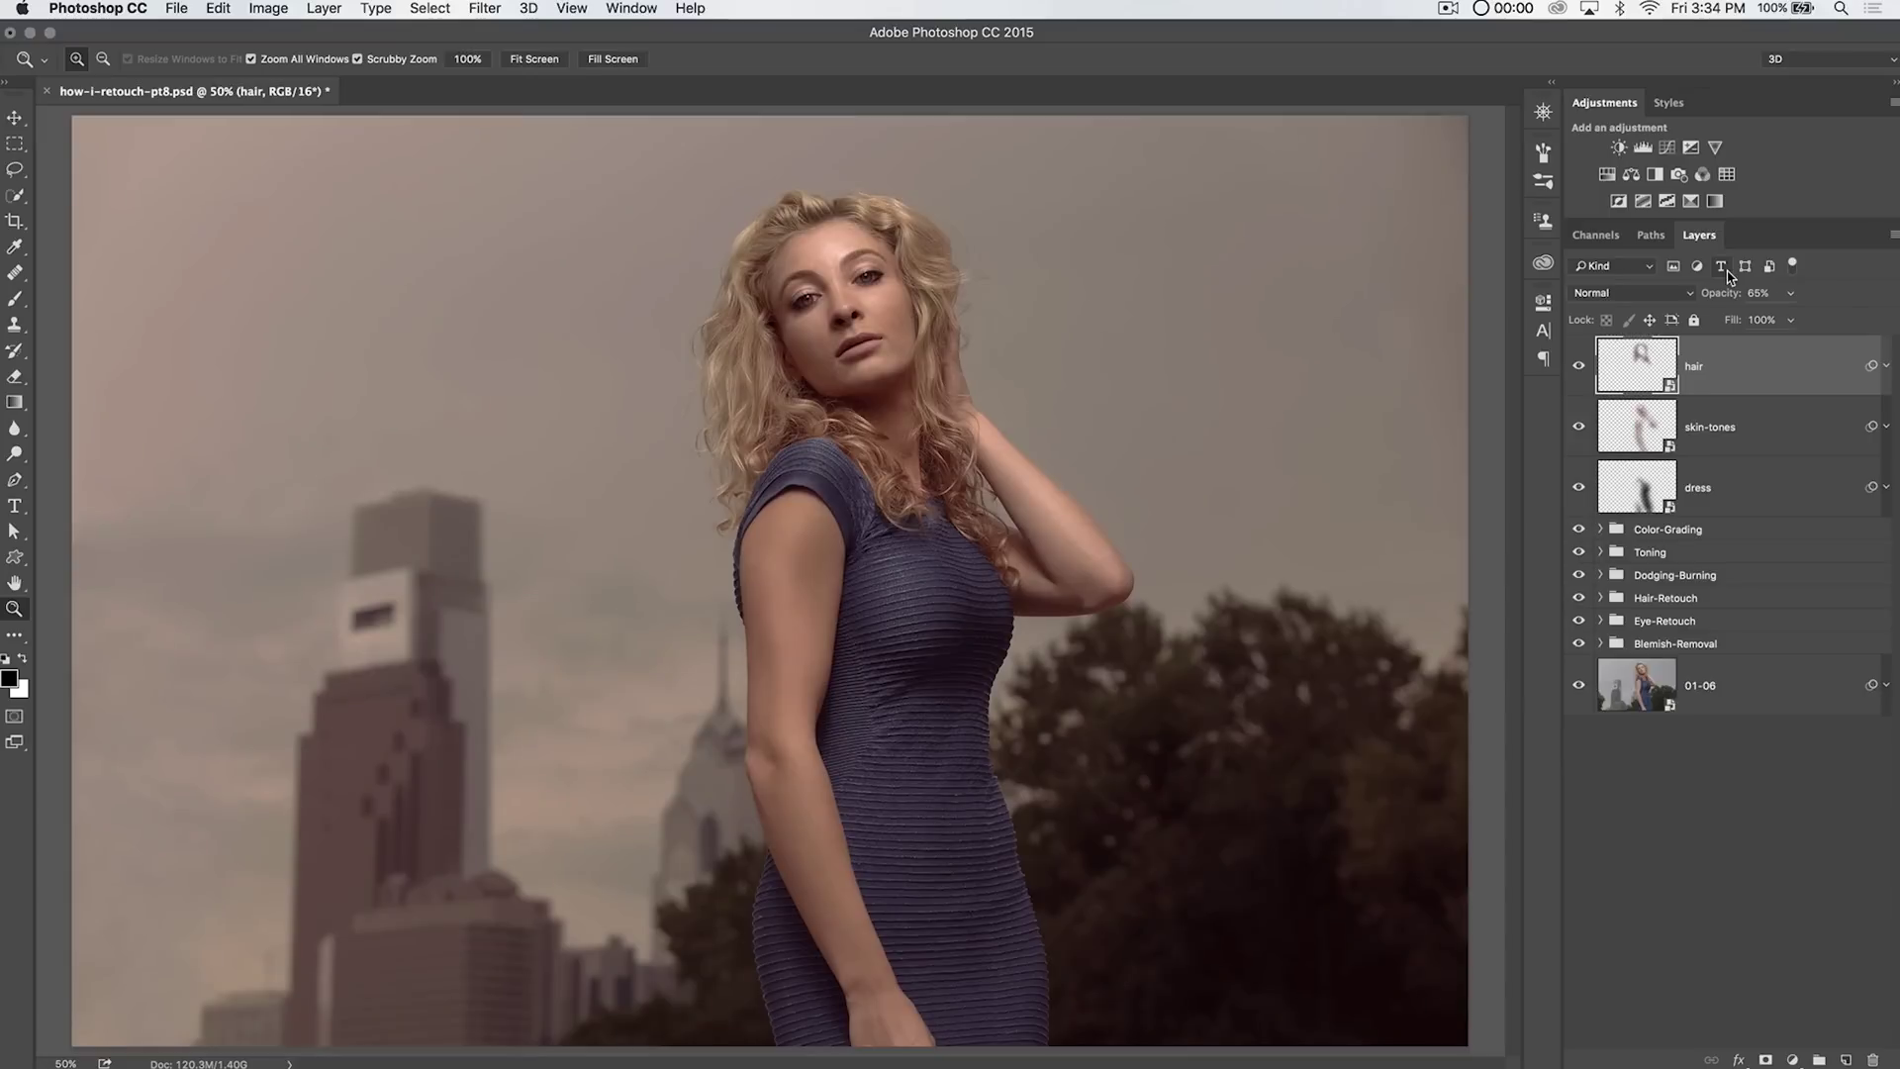